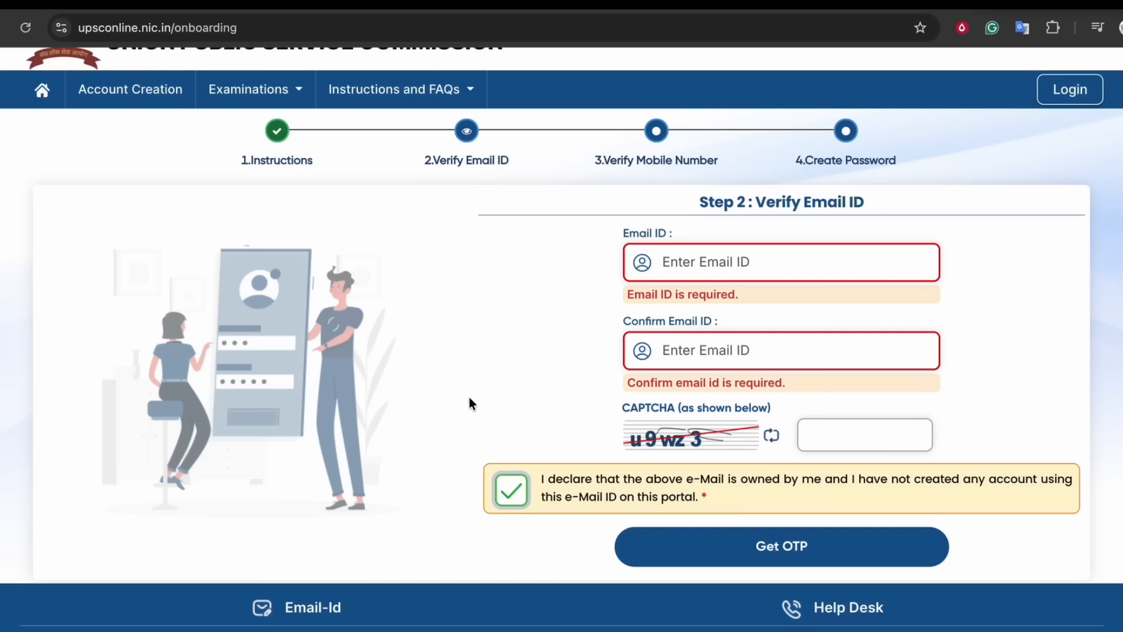
Tick the email declaration and request the email OTP to complete email verification.
click(578, 320)
click(738, 558)
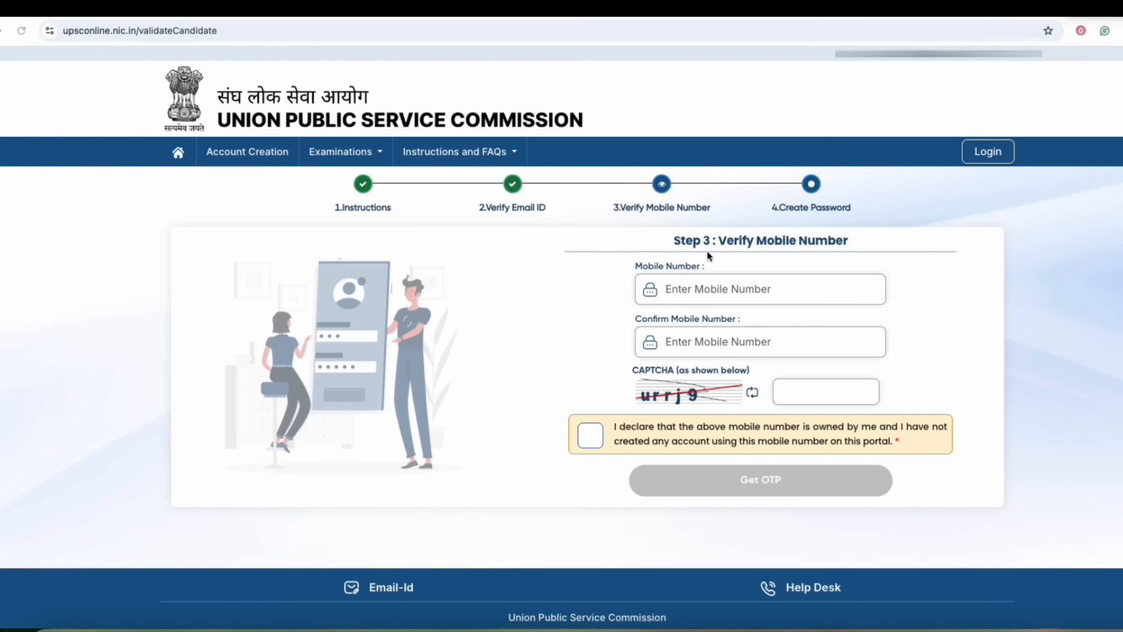
Enter the mobile number, dismiss the server error and accept the mobile ownership declaration.
click(699, 297)
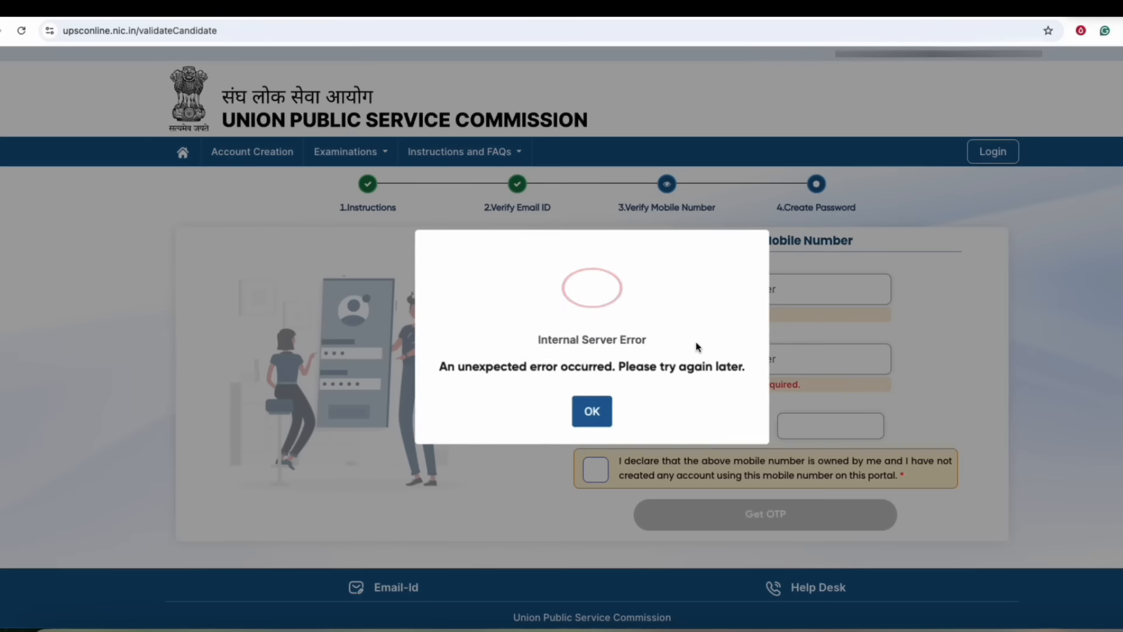
click(613, 405)
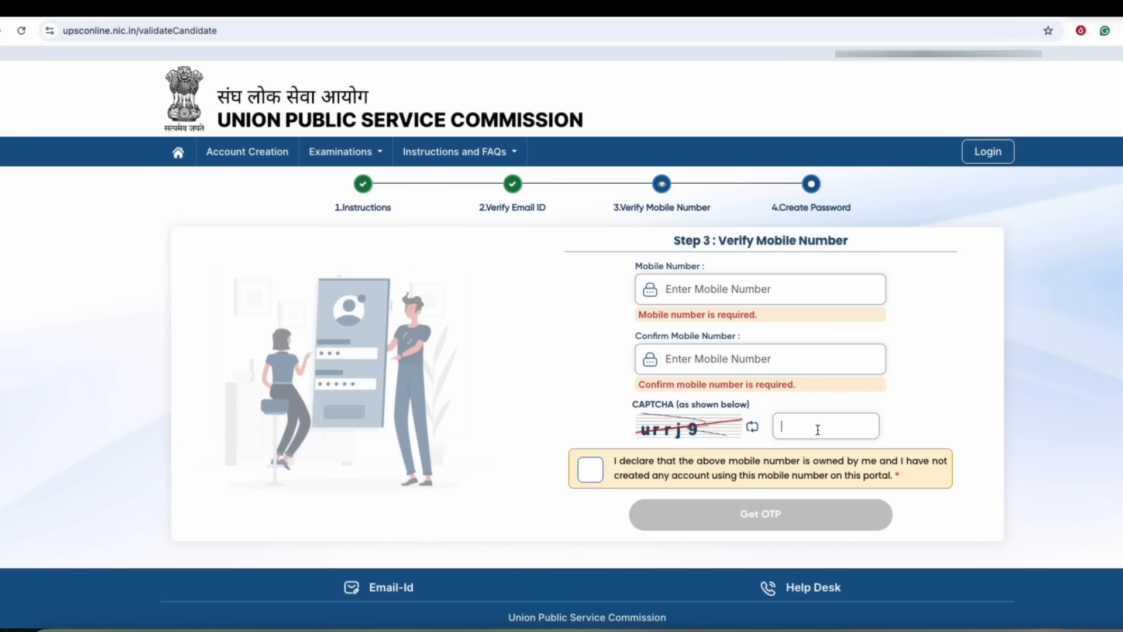
click(589, 469)
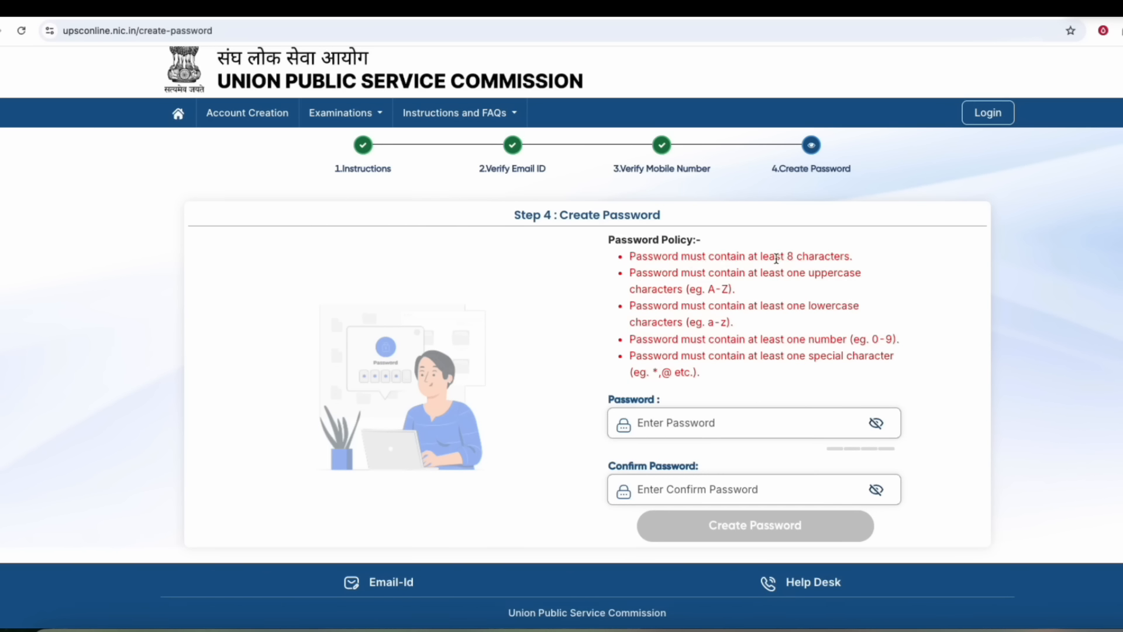
Review the password rules: 8 characters minimum, an uppercase letter, a number and a special character.
drag(775, 257, 830, 257)
drag(708, 289, 731, 322)
drag(870, 339, 885, 339)
drag(645, 358, 786, 357)
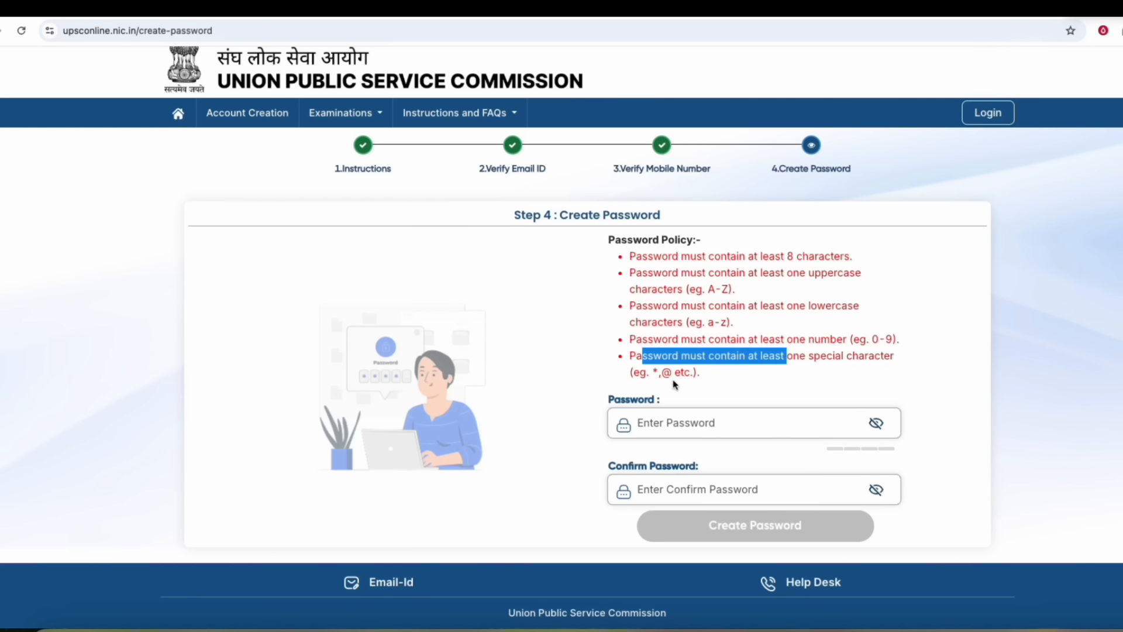
Enter a new password, reveal it to correct its name part, then hide it again.
click(664, 420)
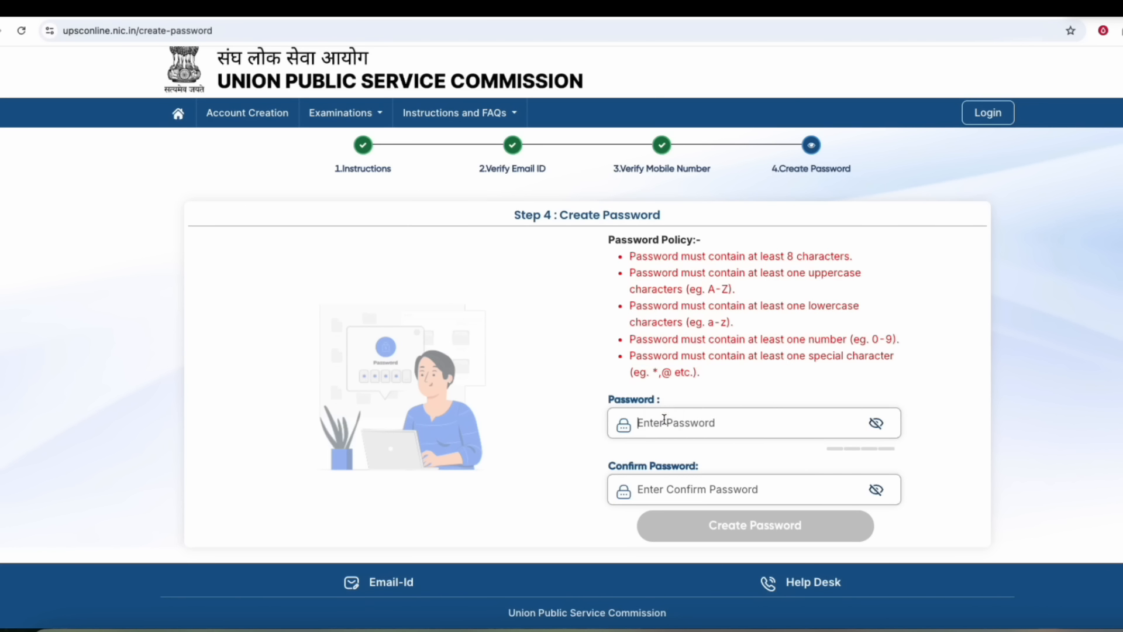
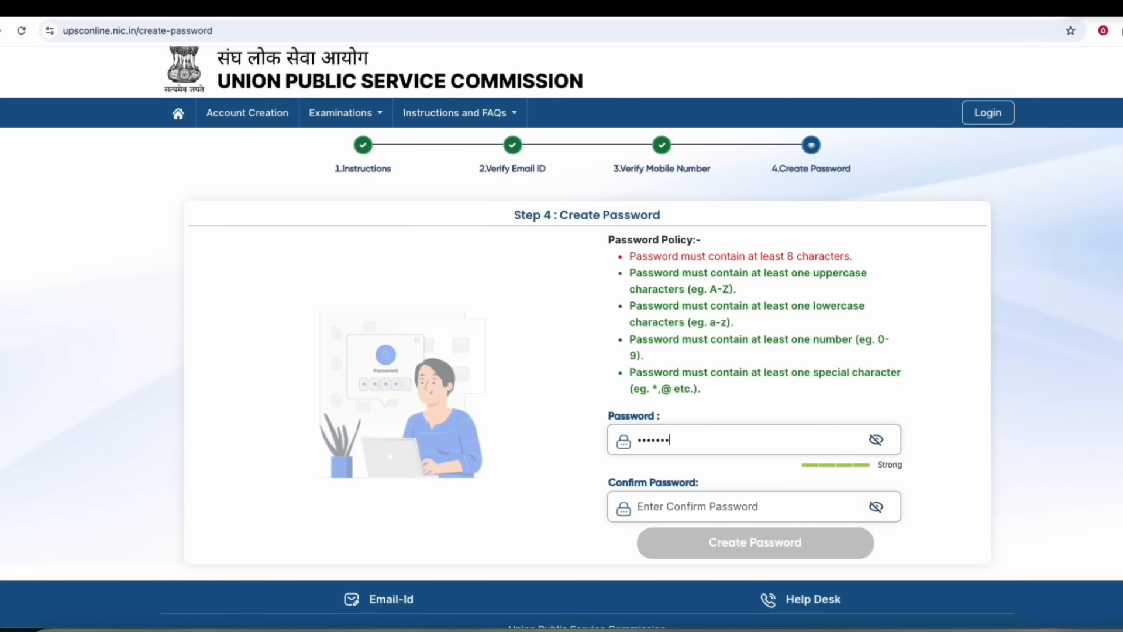
click(877, 441)
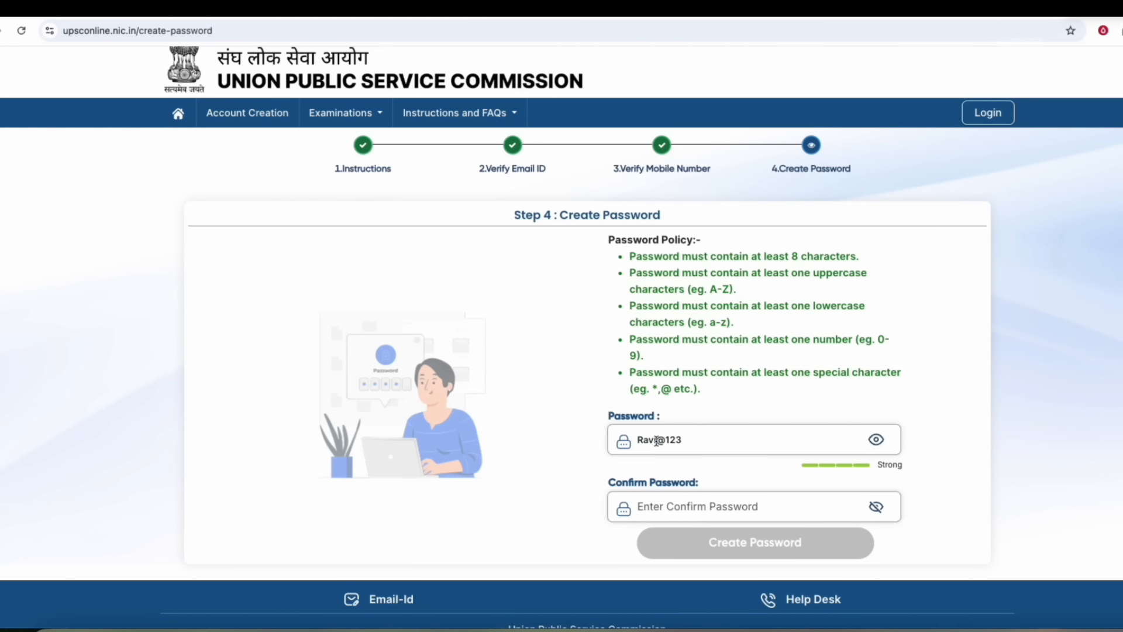
drag(656, 439, 637, 440)
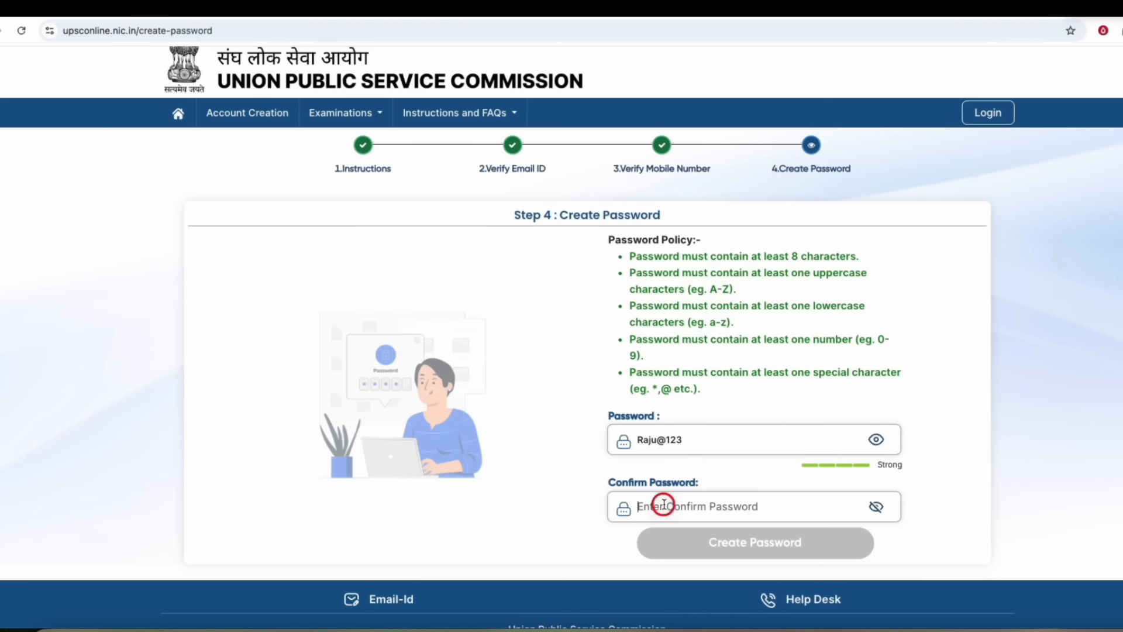
click(875, 441)
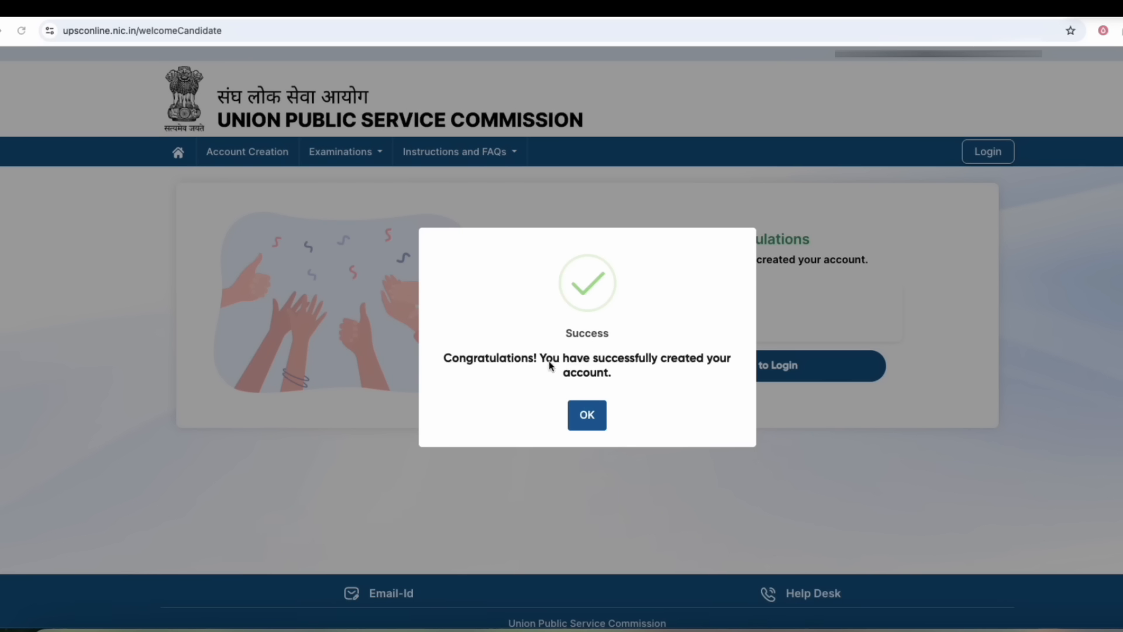
Dismiss the account-created message and sign in using the Email & Password tab with CAPTCHA.
click(587, 416)
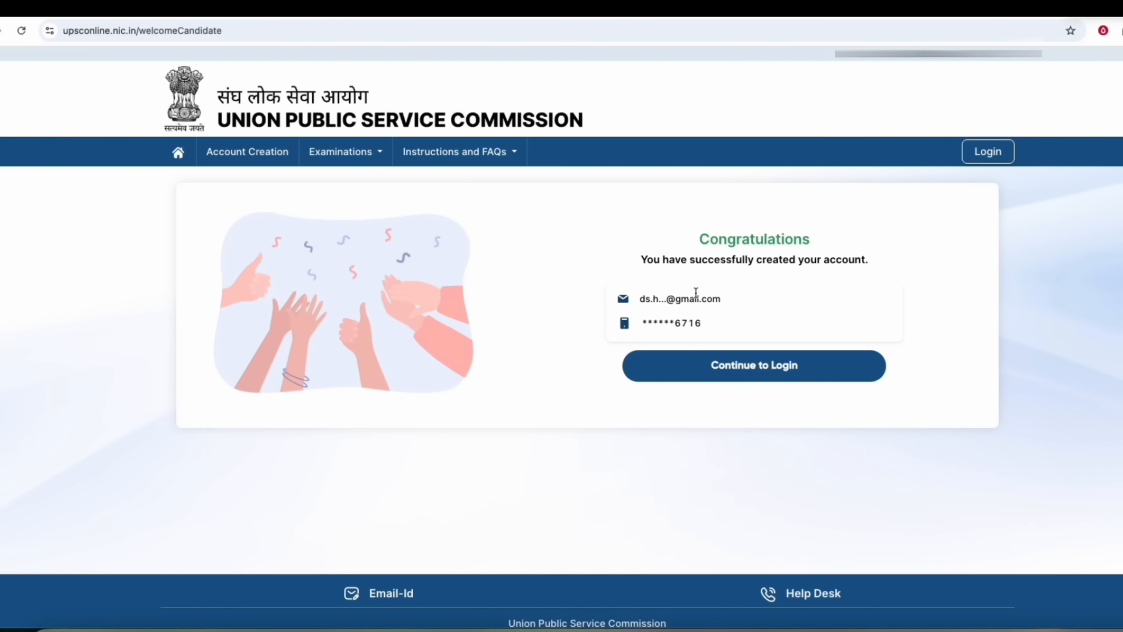
click(739, 374)
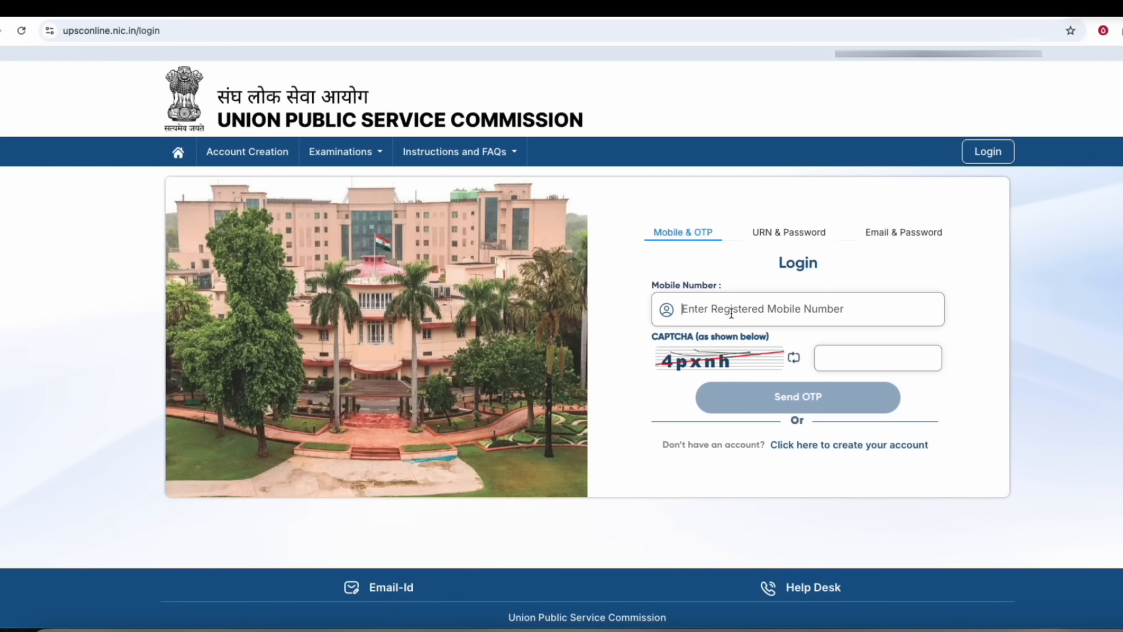
click(839, 361)
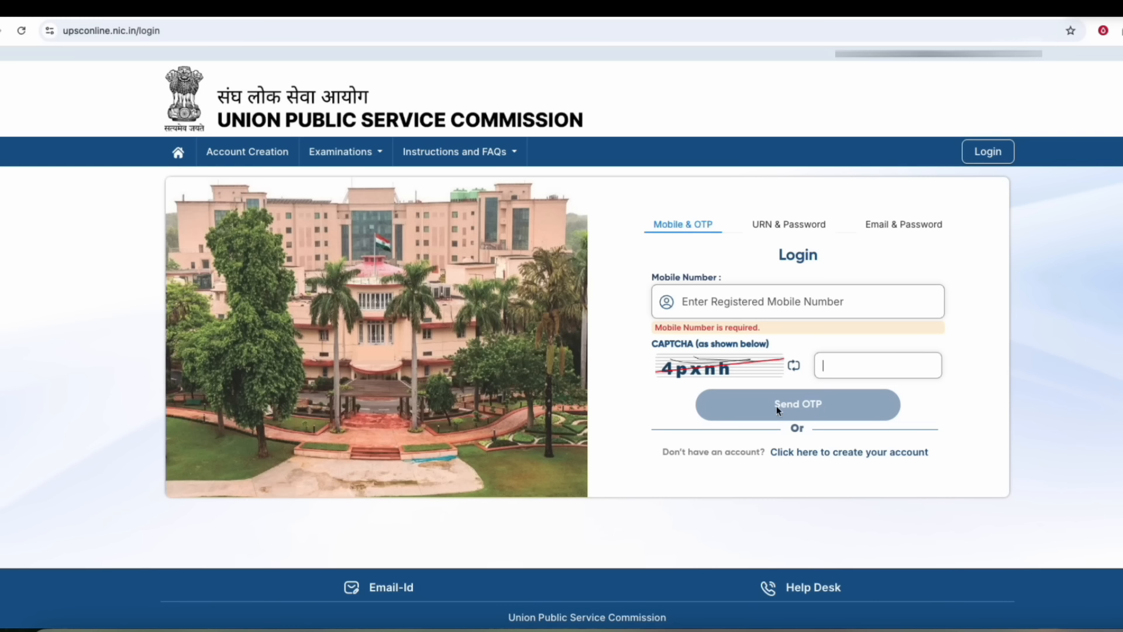
click(910, 224)
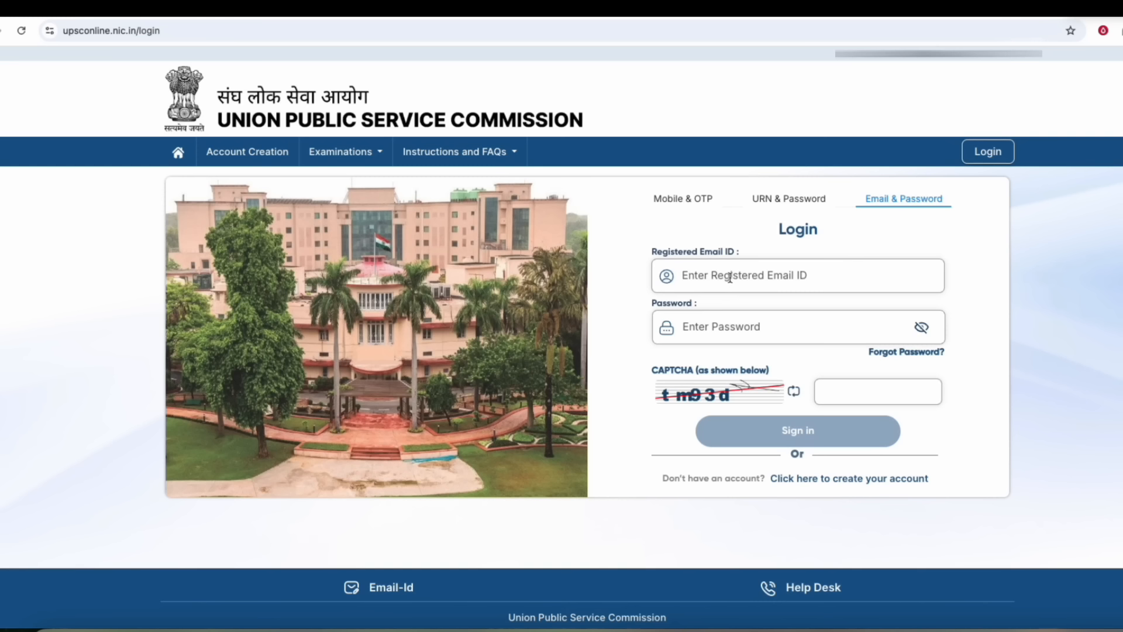
click(775, 201)
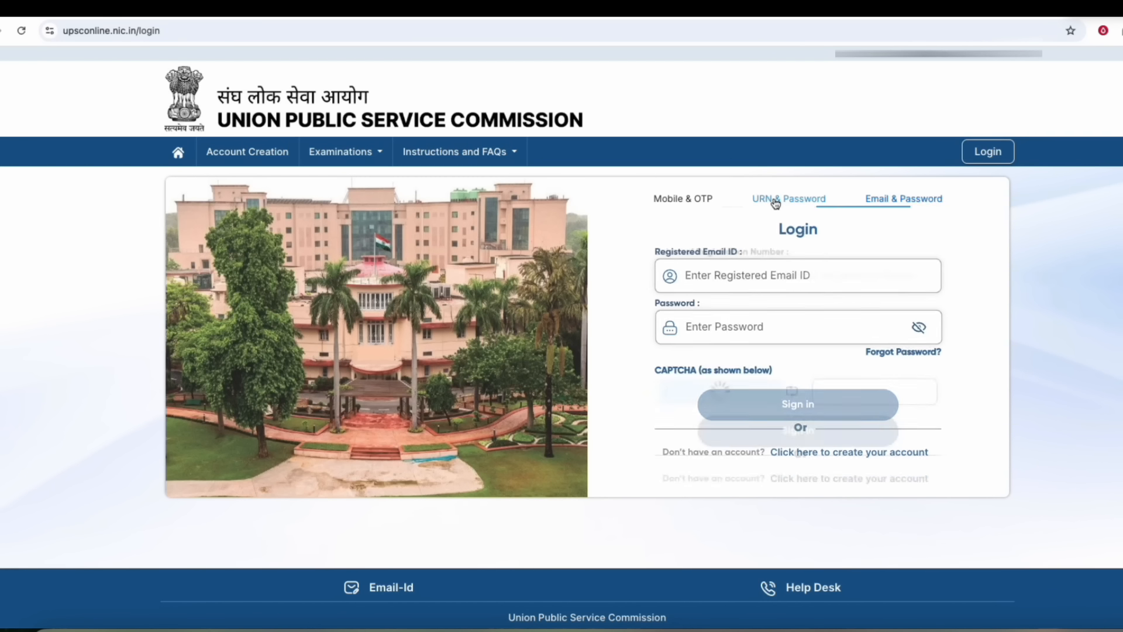
click(735, 287)
click(730, 338)
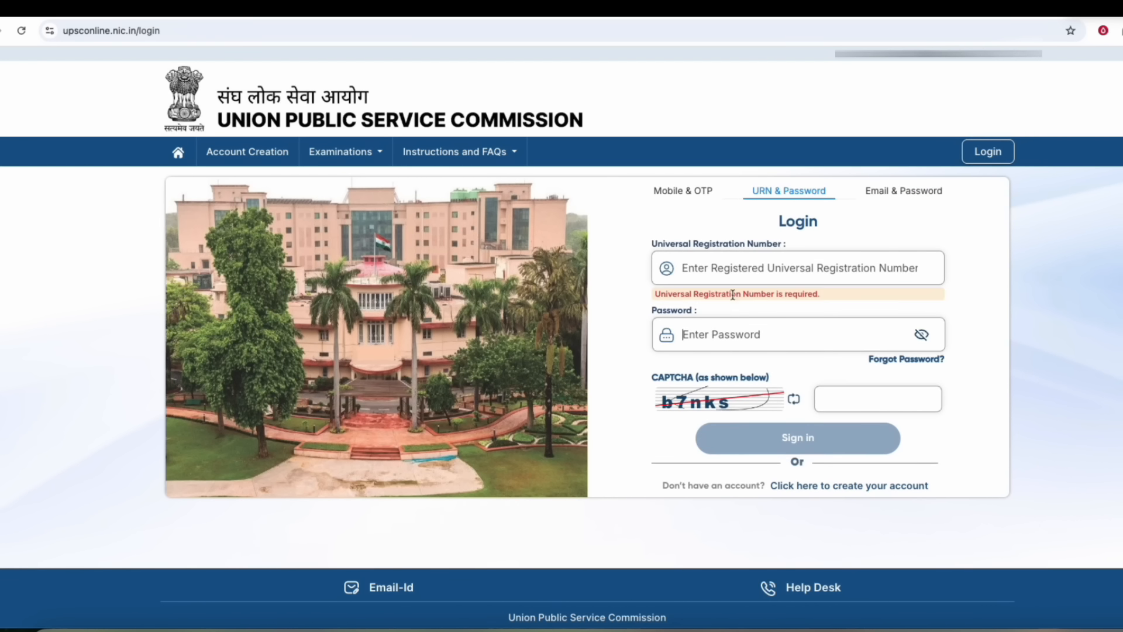
click(876, 194)
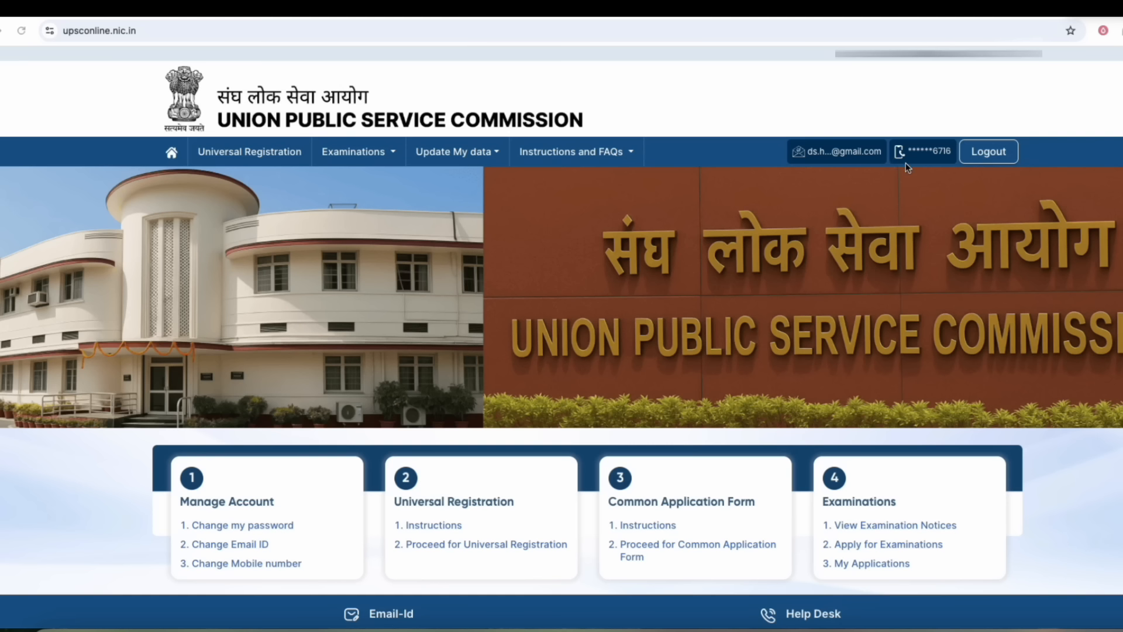
Locate the Manage Account and Universal Registration sections and open 1. Instructions.
scroll(418, 280, down, 1)
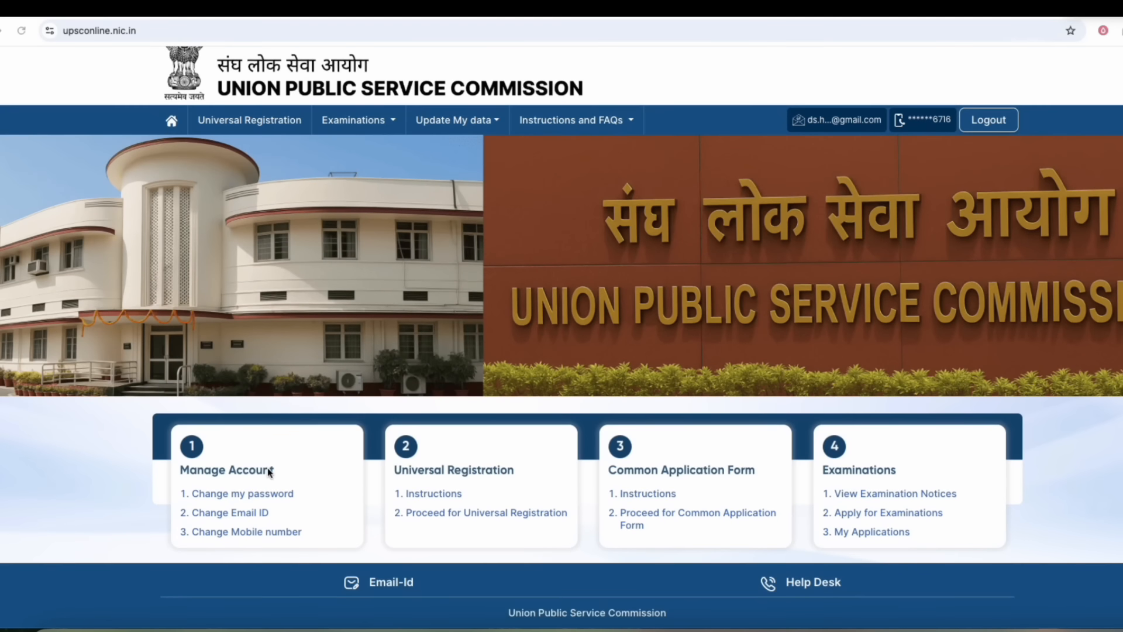
drag(206, 474, 263, 472)
click(232, 470)
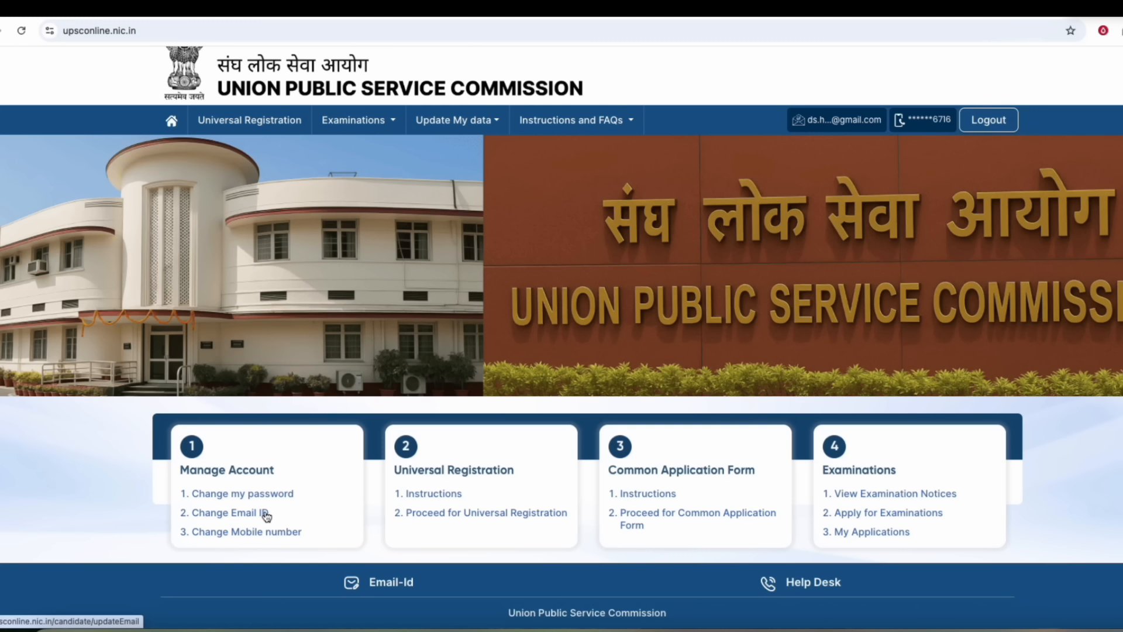
drag(419, 471, 481, 472)
click(481, 471)
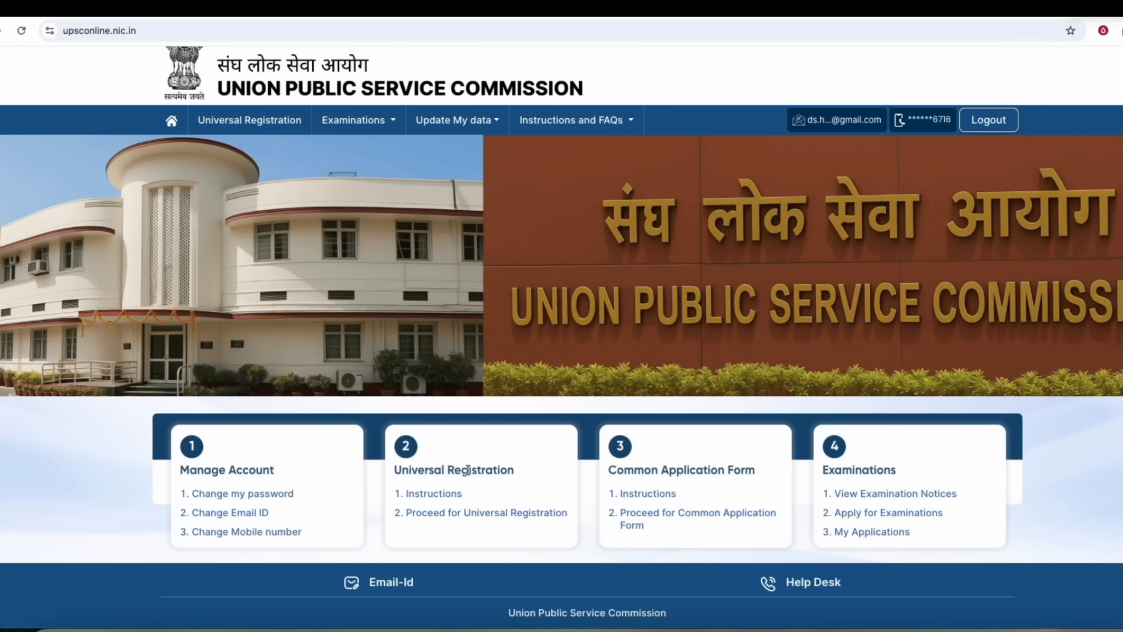
click(434, 495)
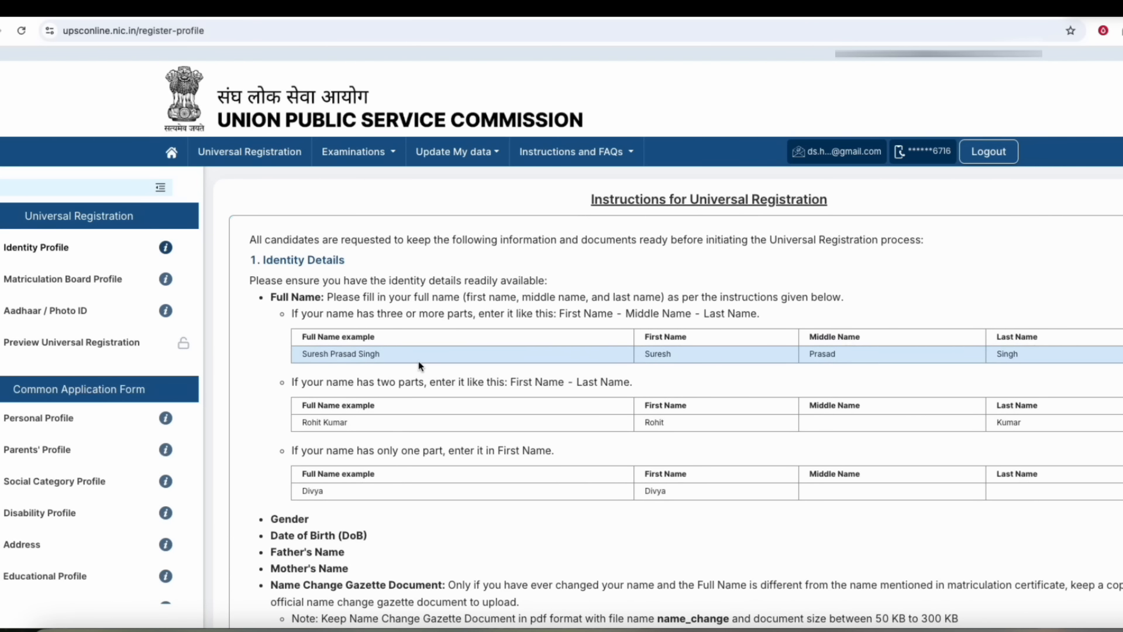
Go over the name-entry examples: Suresh, Rohit Kumar, and single-name Divya in First Name.
drag(314, 346, 355, 339)
click(331, 357)
double_click(654, 353)
double_click(822, 353)
double_click(1009, 354)
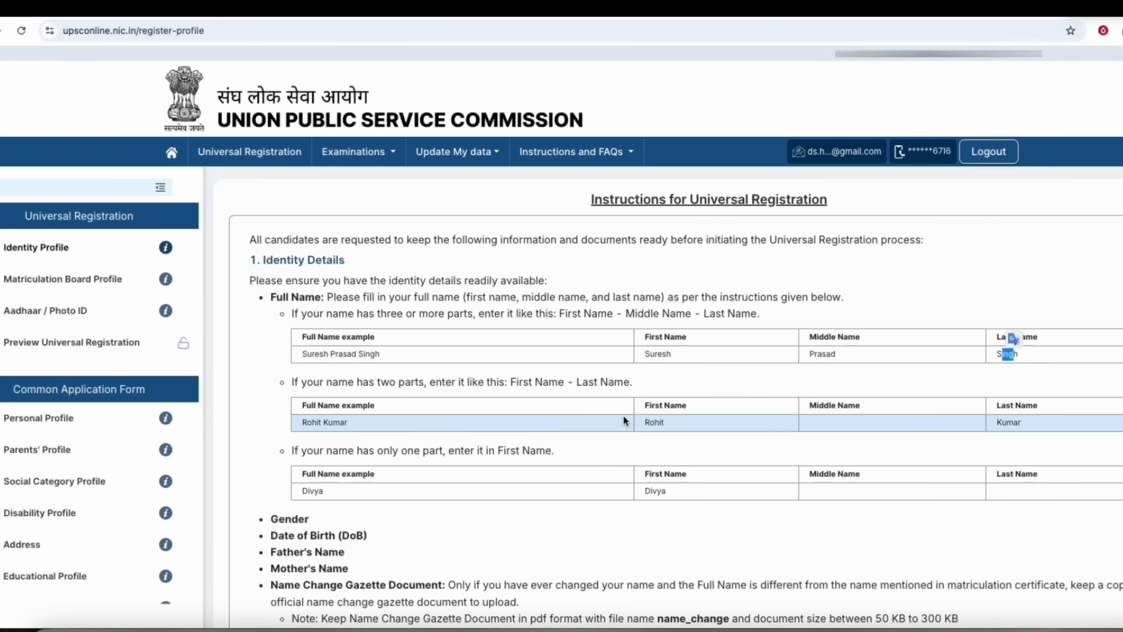
double_click(306, 422)
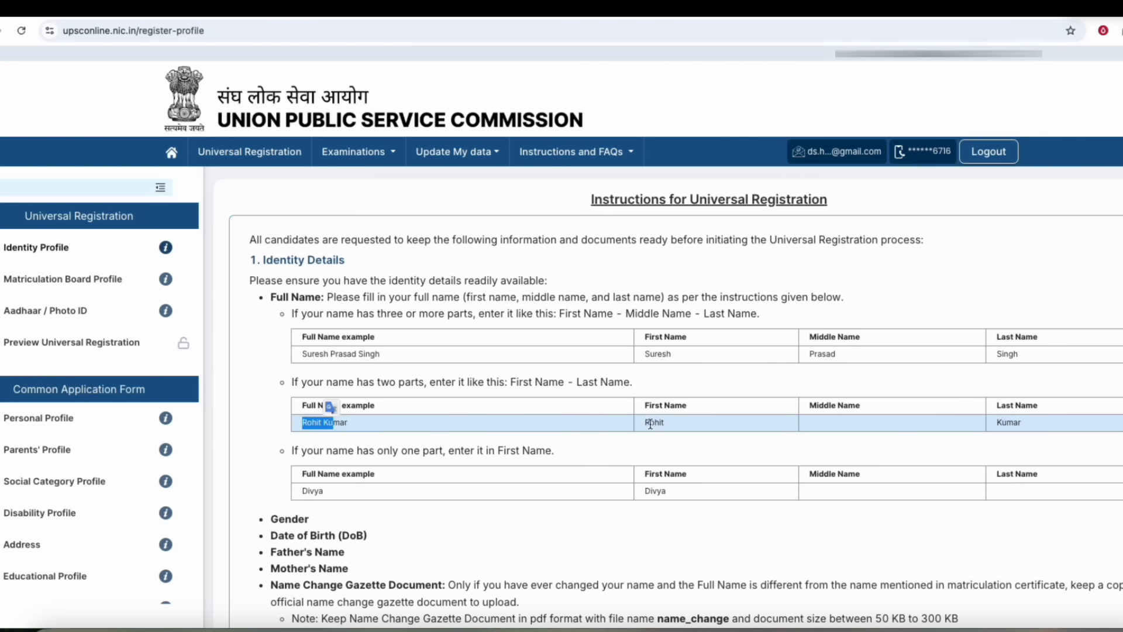
double_click(654, 422)
double_click(1004, 422)
drag(320, 491, 308, 491)
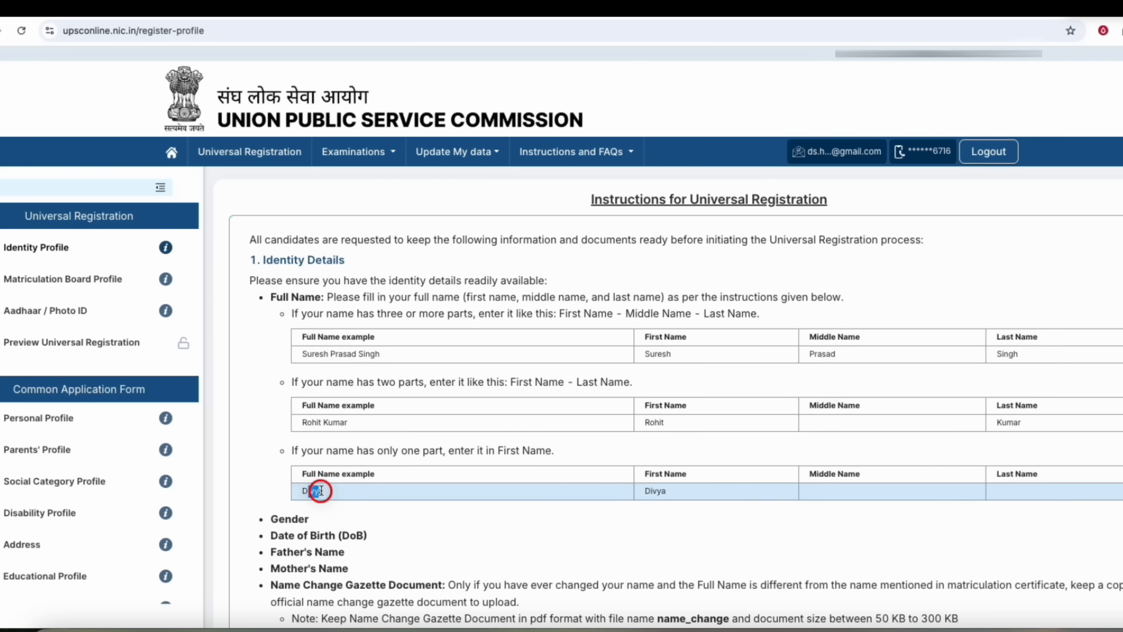
mouse_move(677, 494)
mouse_down()
mouse_move(642, 494)
mouse_move(673, 499)
mouse_up()
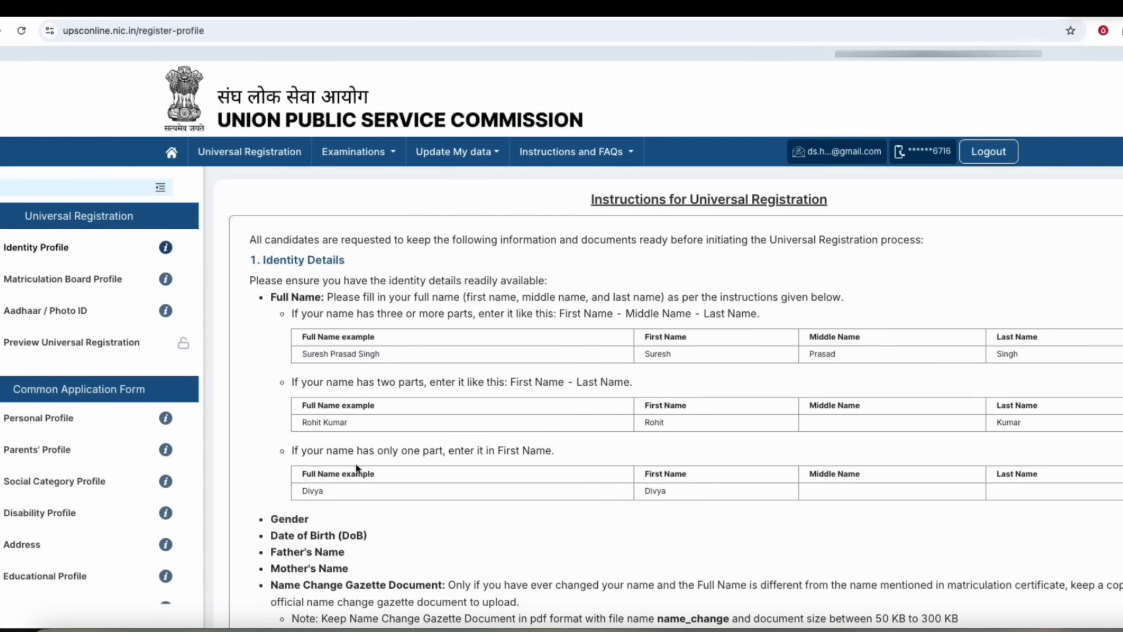
Note the name-change gazette rule with file name name_change, then proceed to the Identity Profile form.
scroll(599, 378, down, 5)
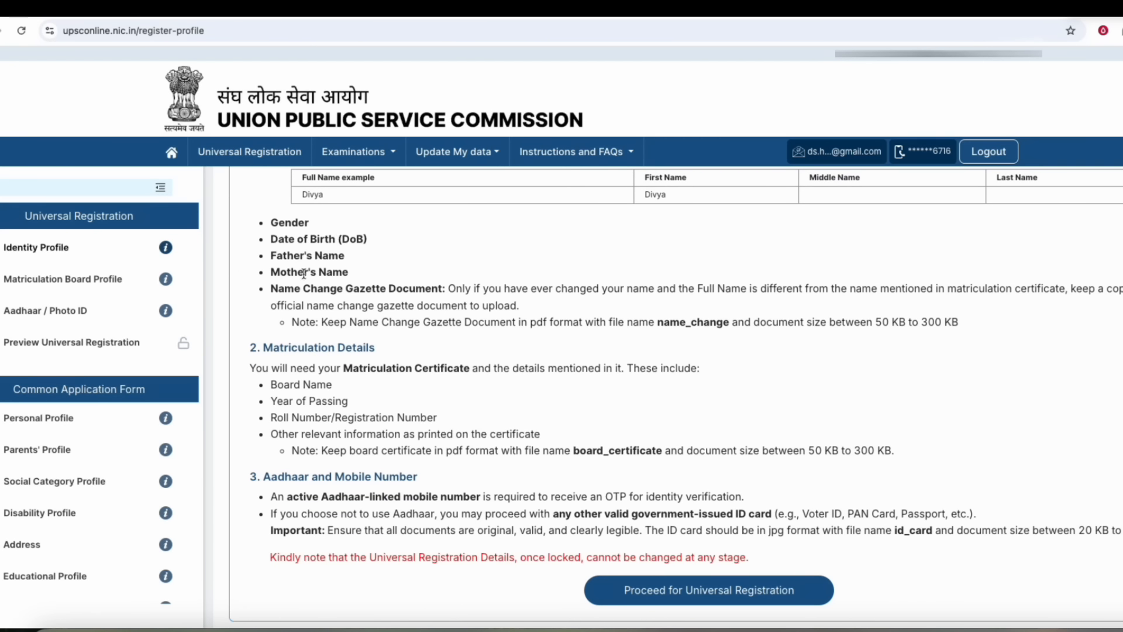
scroll(336, 276, down, 1)
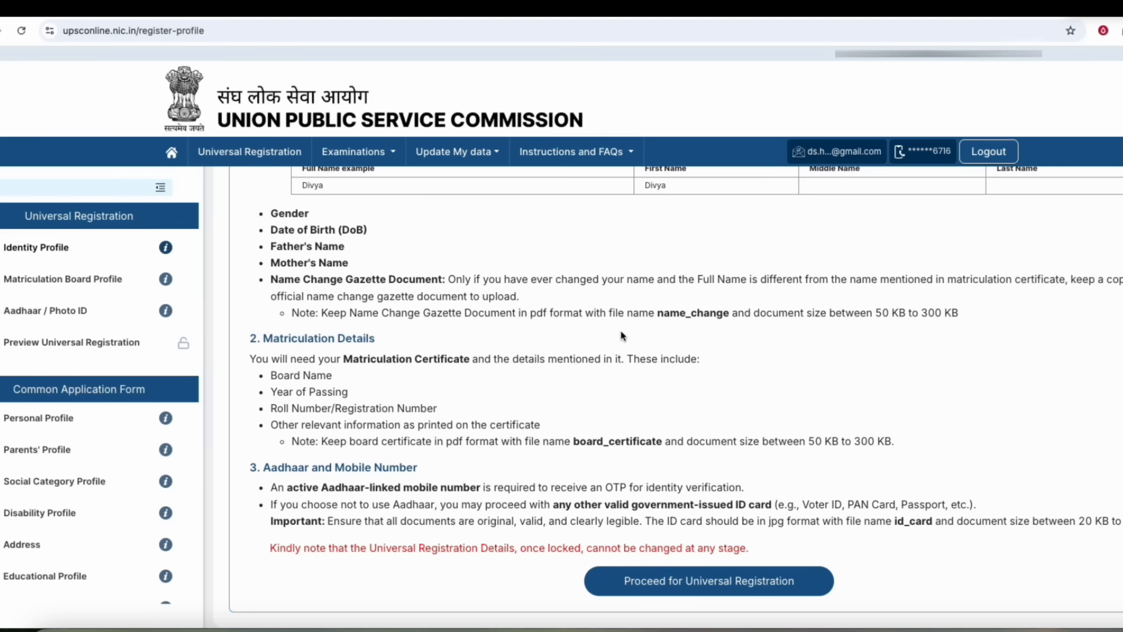
drag(394, 313, 585, 313)
click(534, 314)
drag(658, 313, 766, 314)
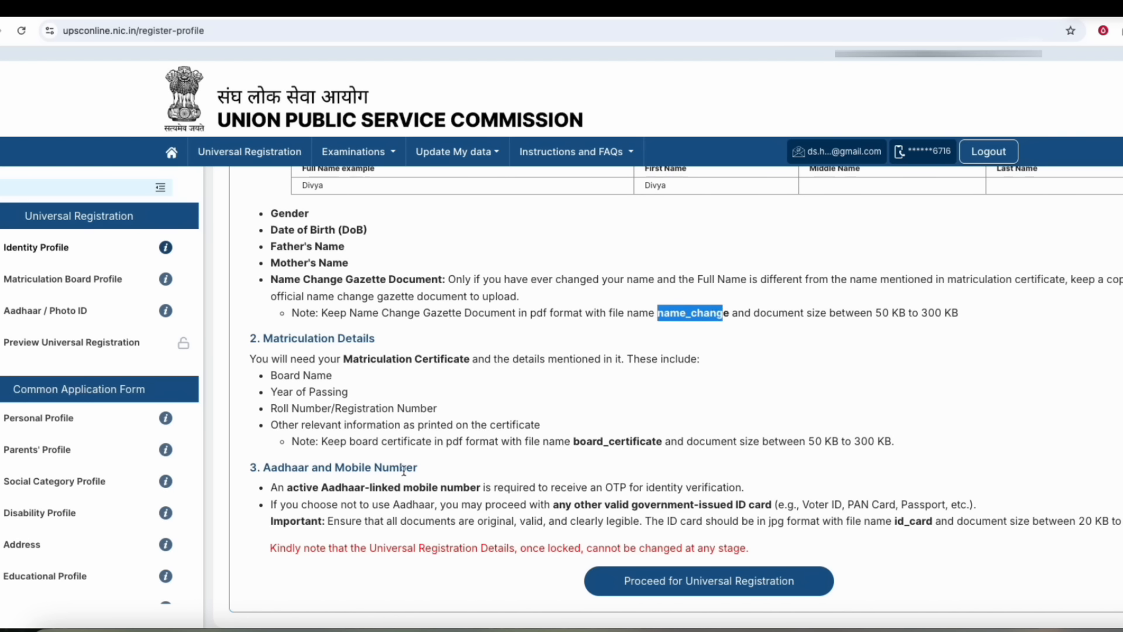
scroll(514, 452, up, 5)
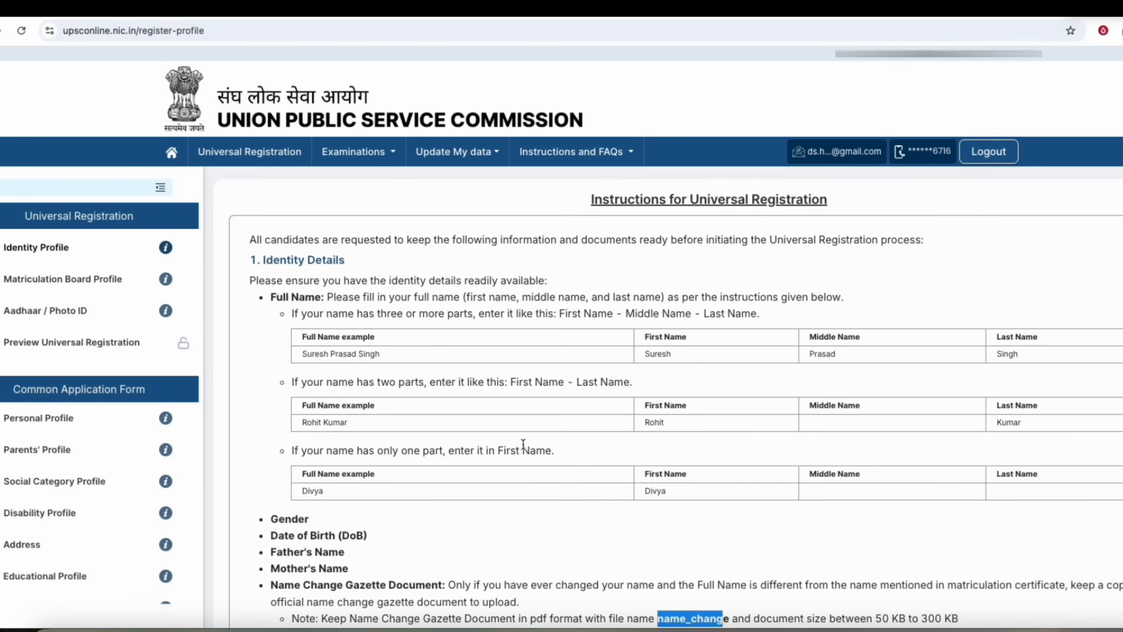
scroll(529, 441, down, 5)
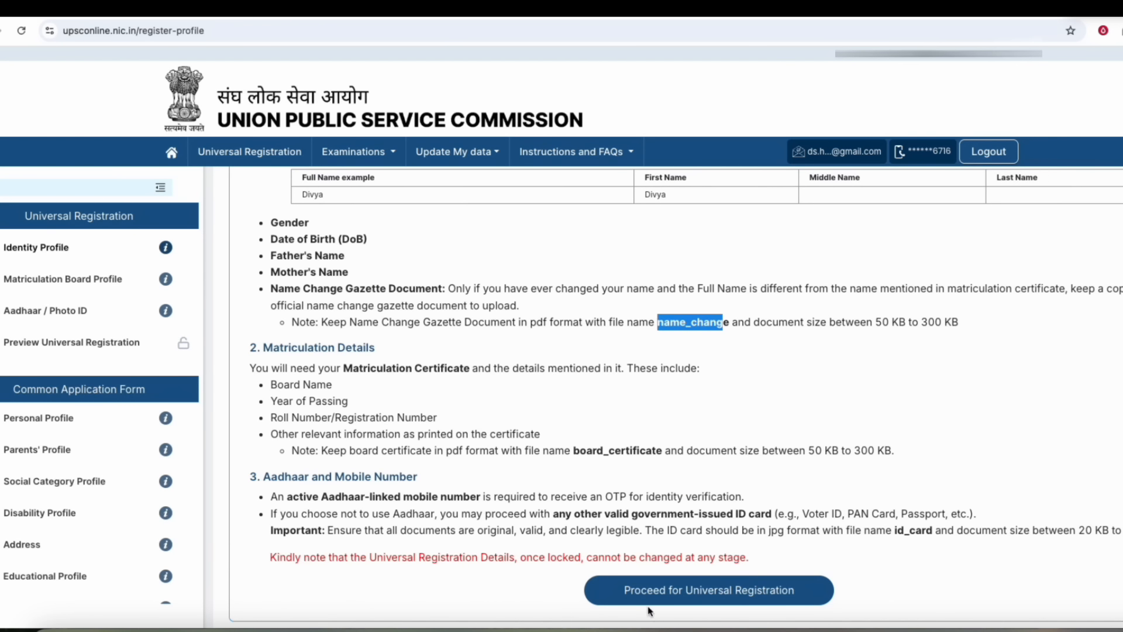
click(723, 591)
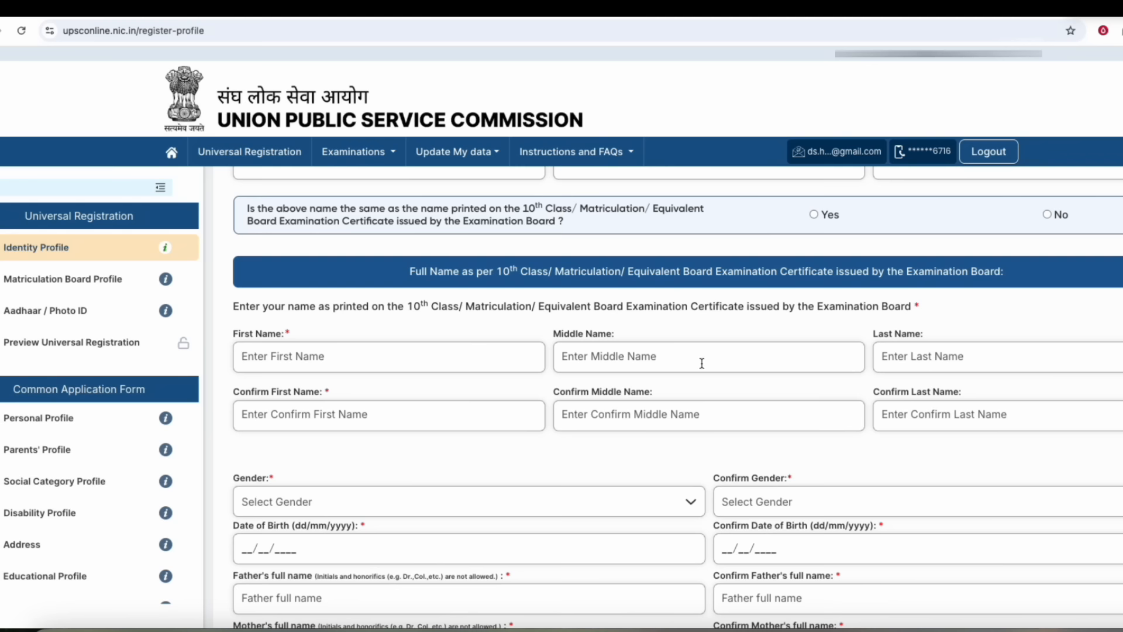
Step through the name confirmation fields and set Gender and Confirm Gender to Male.
click(887, 358)
click(287, 431)
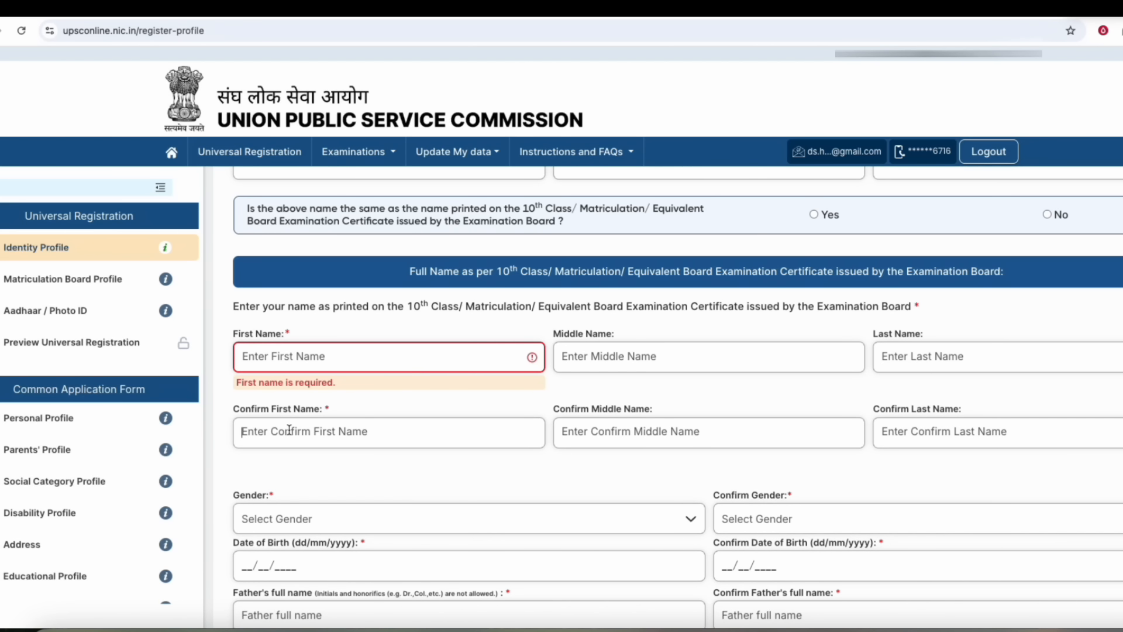
click(931, 442)
scroll(583, 431, down, 3)
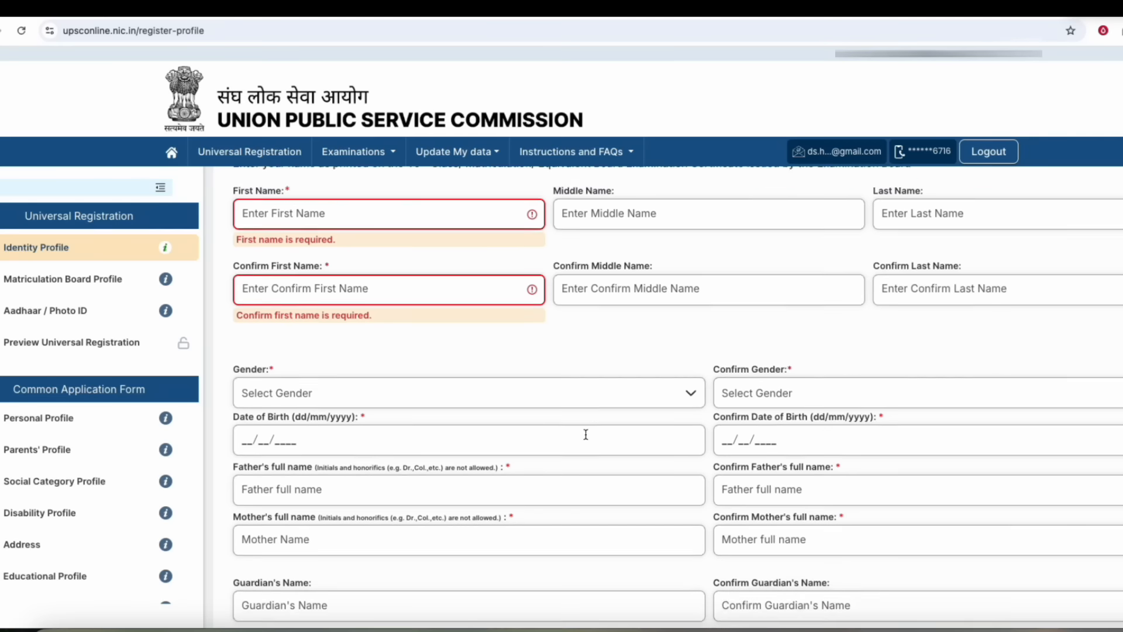
click(266, 374)
click(266, 401)
click(775, 379)
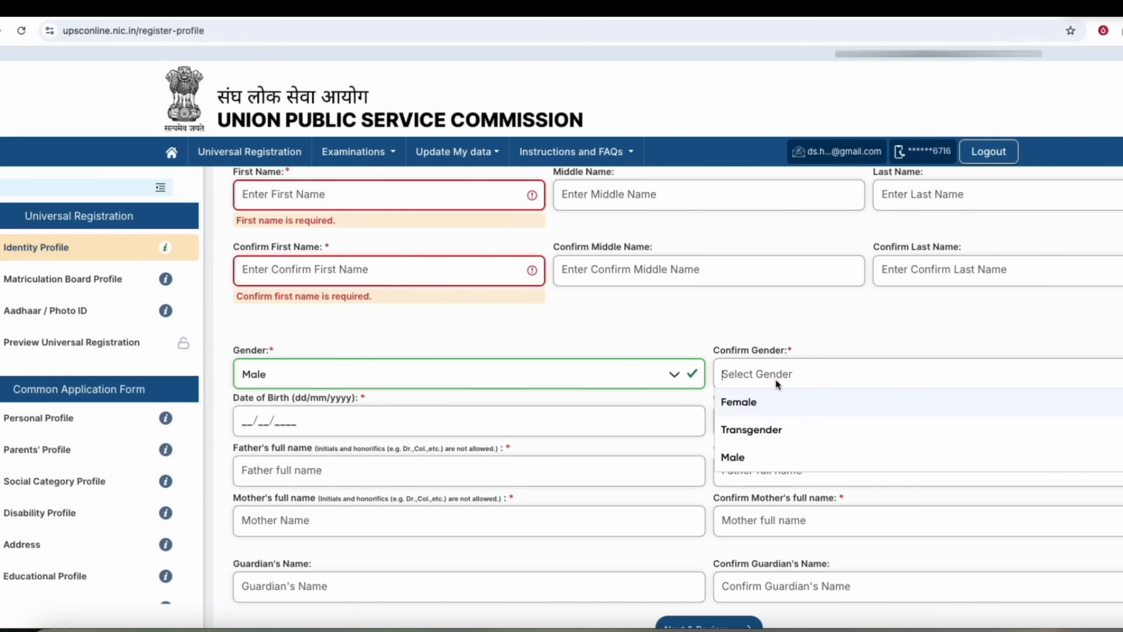
click(741, 457)
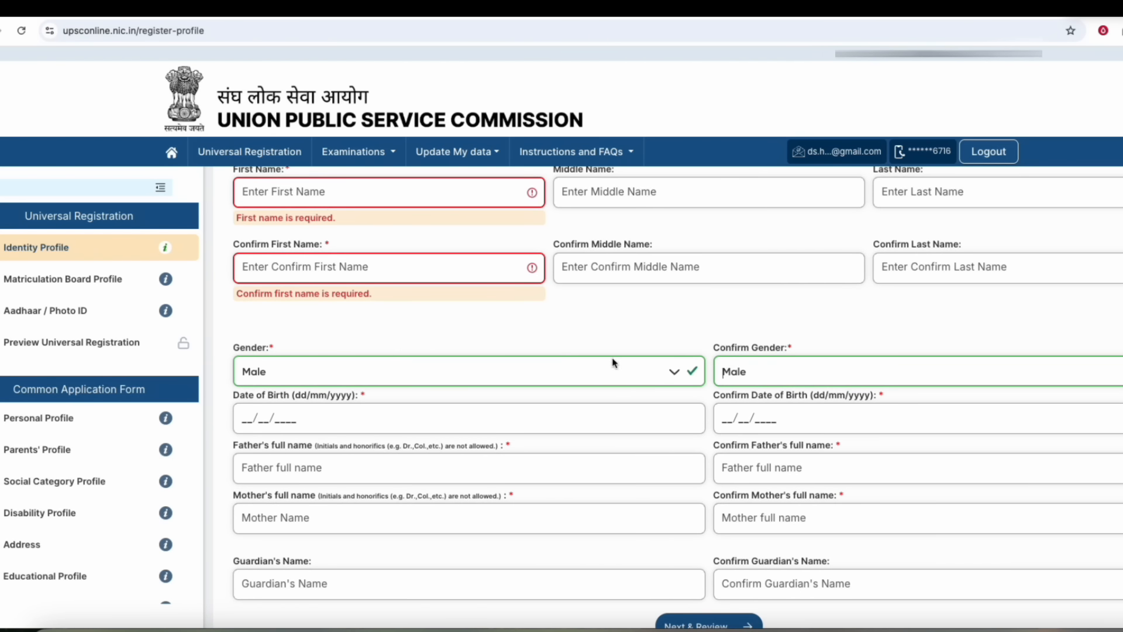
Fill in the date of birth and its confirmation field.
scroll(612, 361, down, 1)
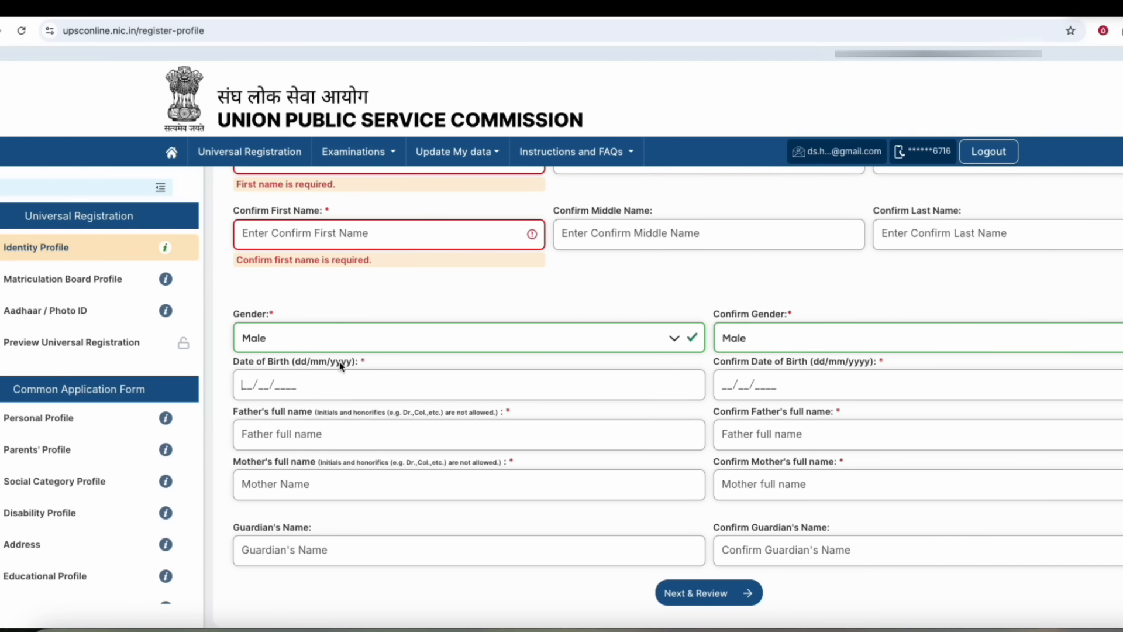
click(244, 383)
text(01)
key(Tab)
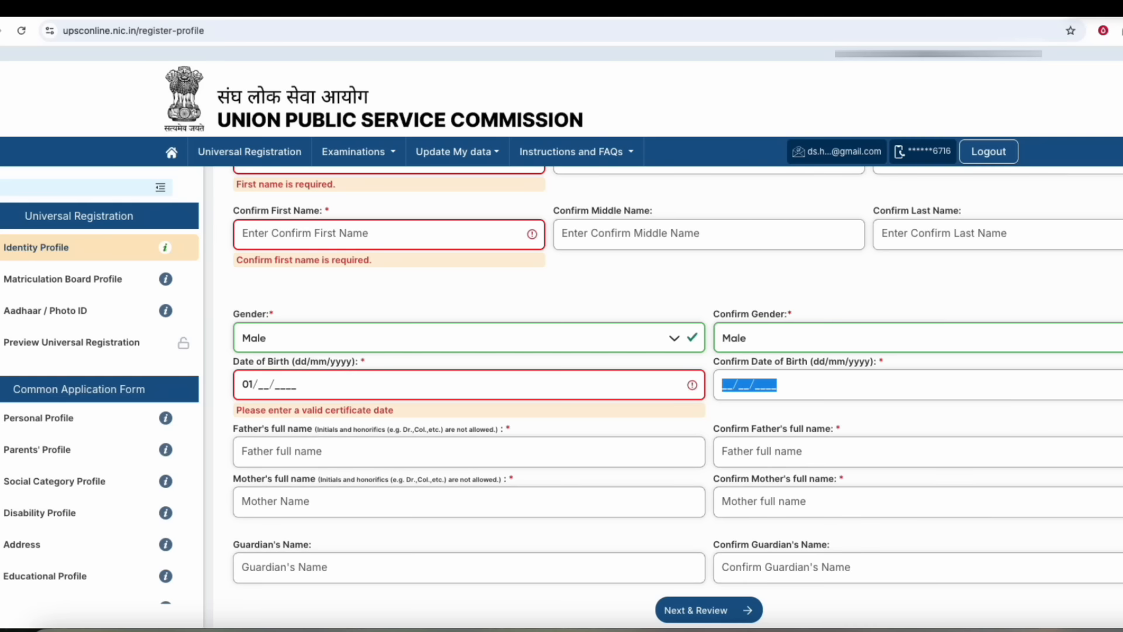
click(267, 387)
text(01/2005)
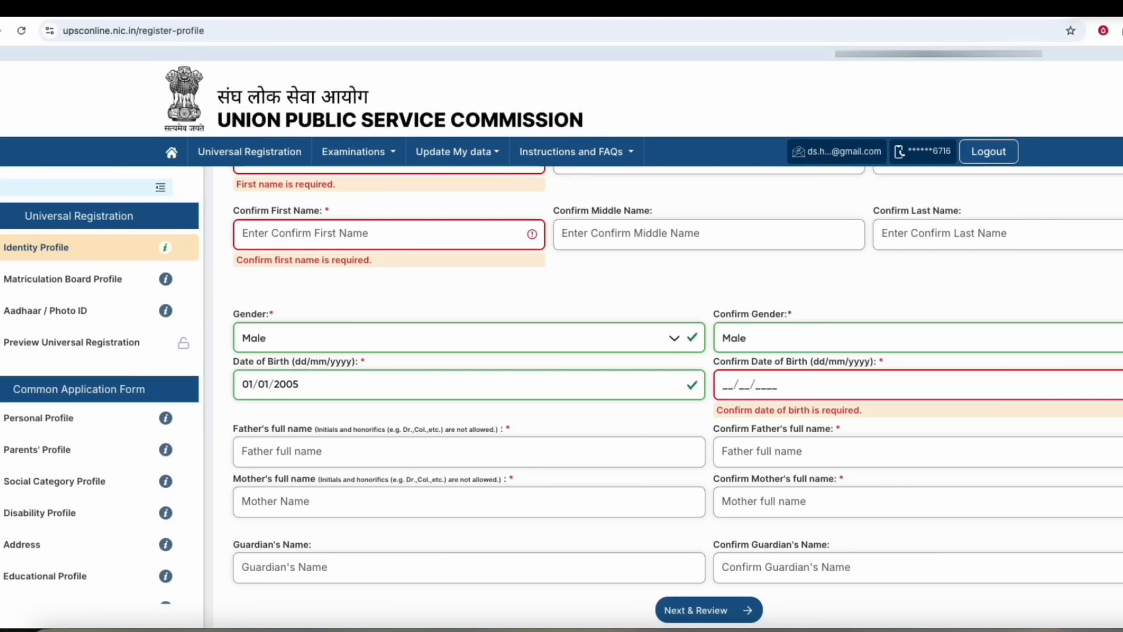
key(BackSpace)
key(BackSpace)
key(BackSpace)
key(BackSpace)
key(BackSpace)
key(BackSpace)
key(BackSpace)
key(BackSpace)
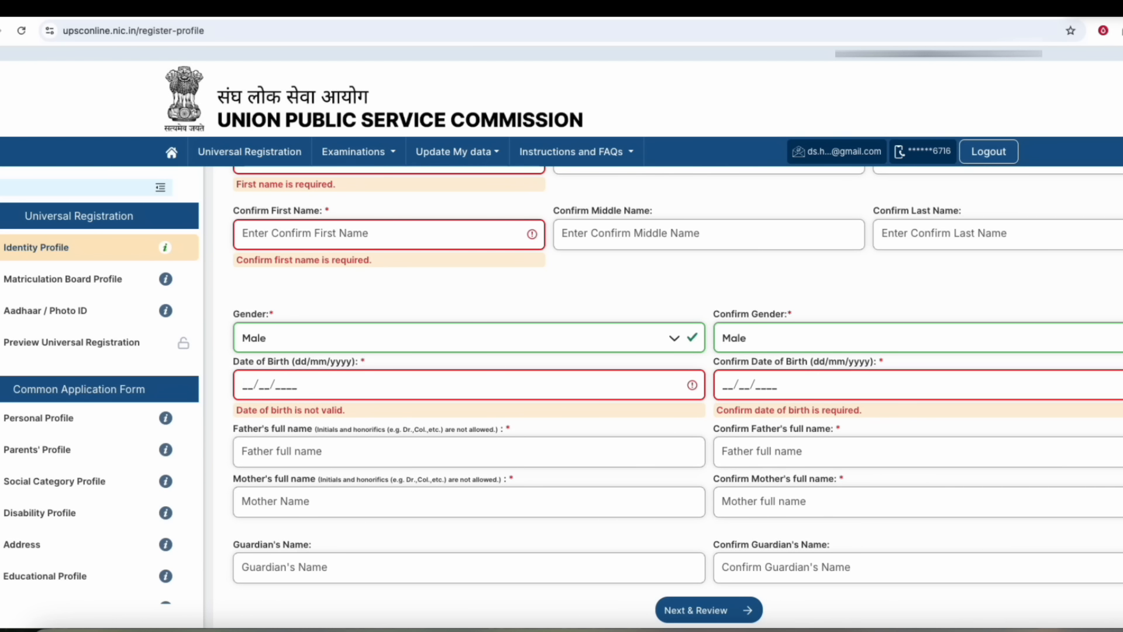
Go through the father's, mother's and guardian's name fields and continue to Next & Review.
click(296, 458)
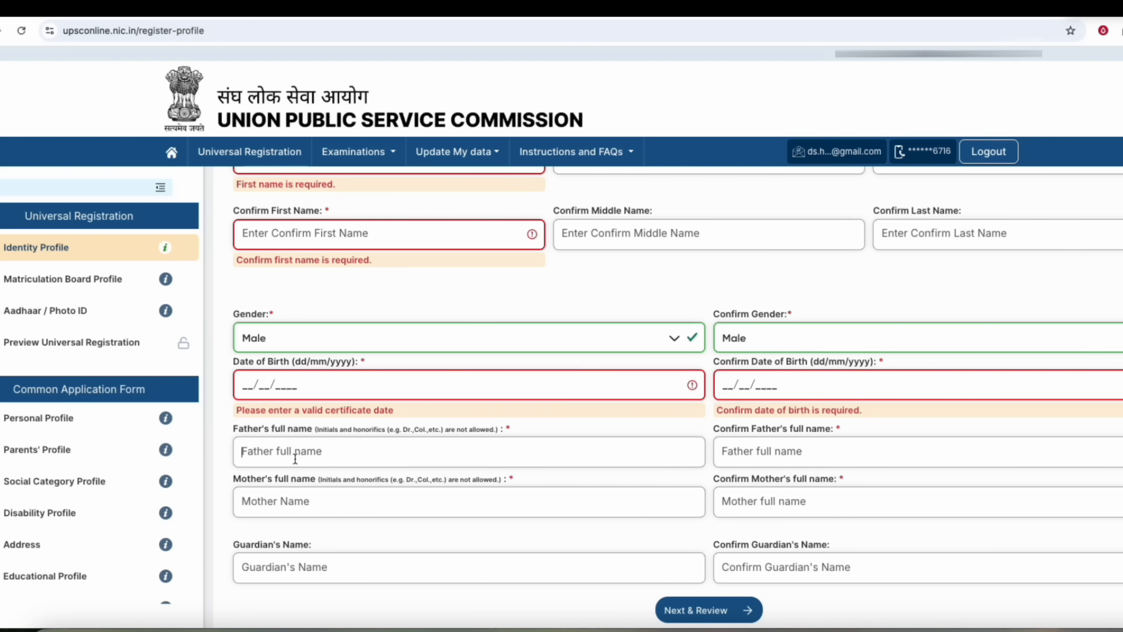
click(746, 451)
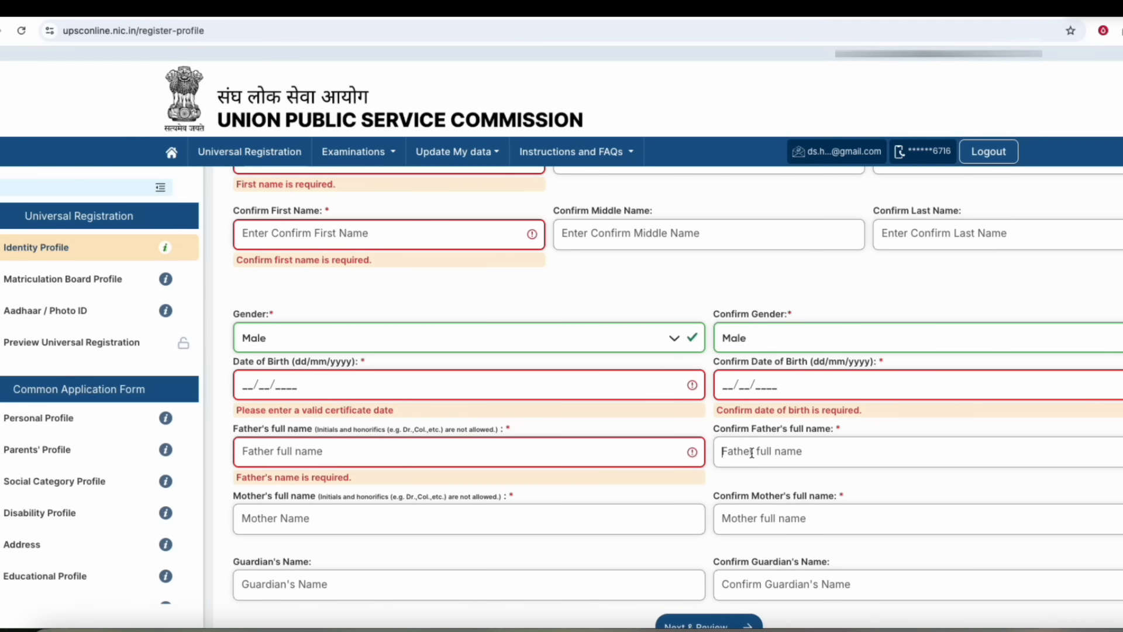
click(288, 520)
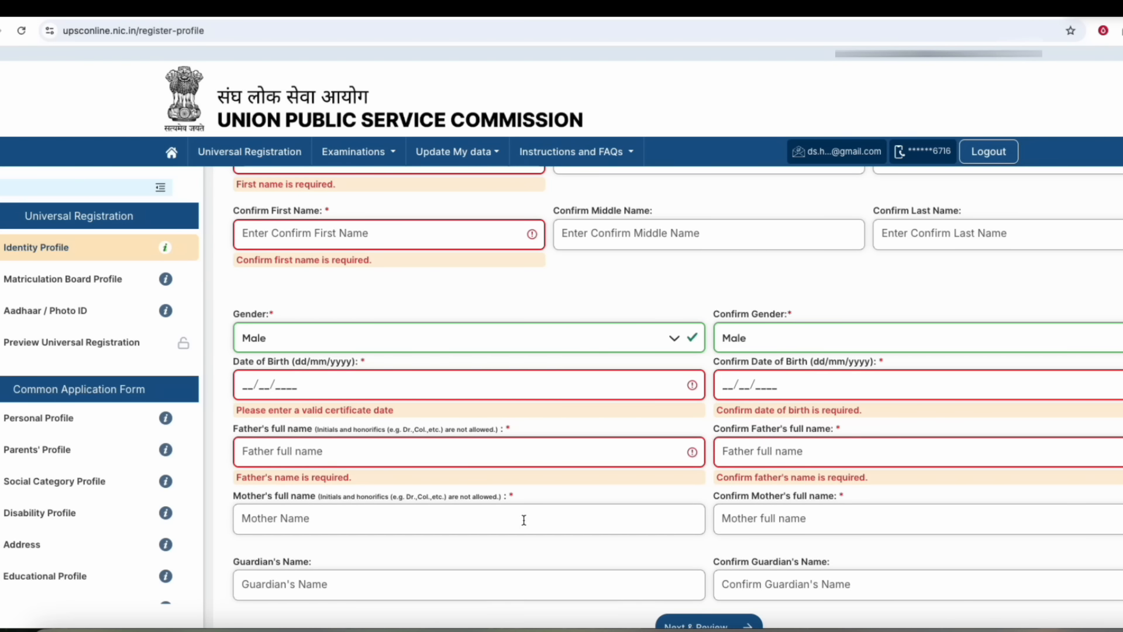
scroll(433, 529, down, 1)
click(274, 544)
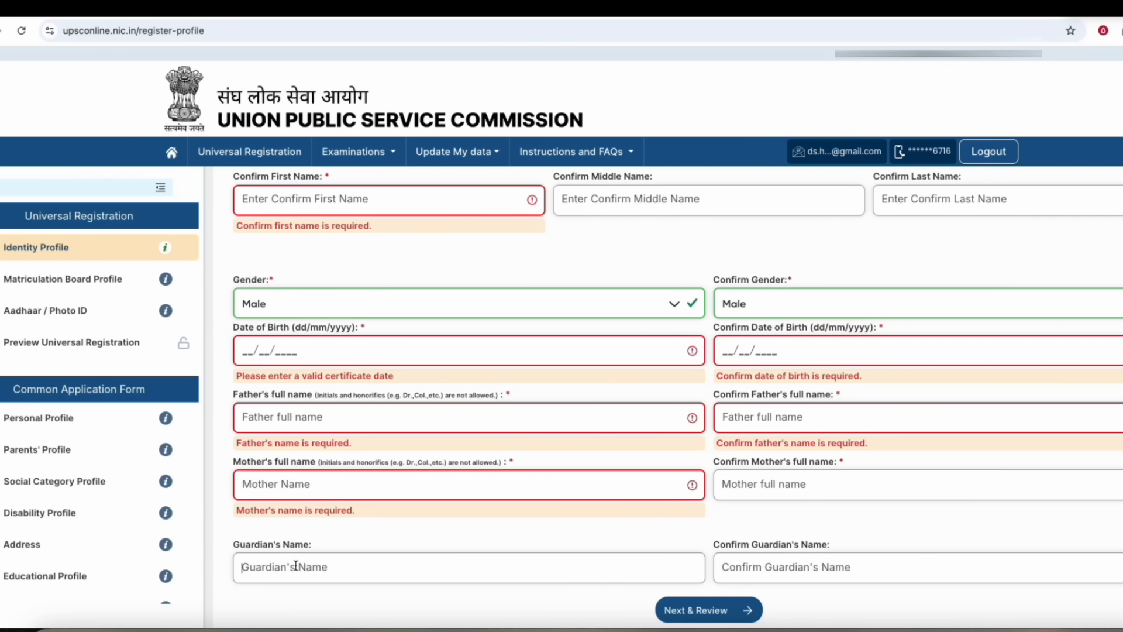
scroll(300, 565, down, 1)
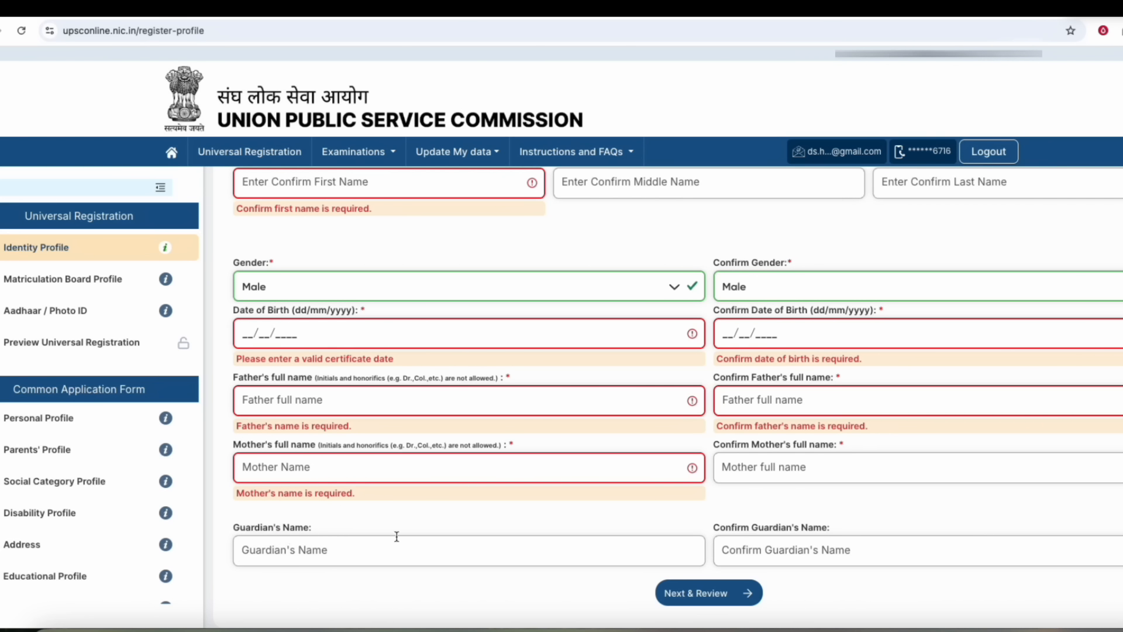
click(688, 601)
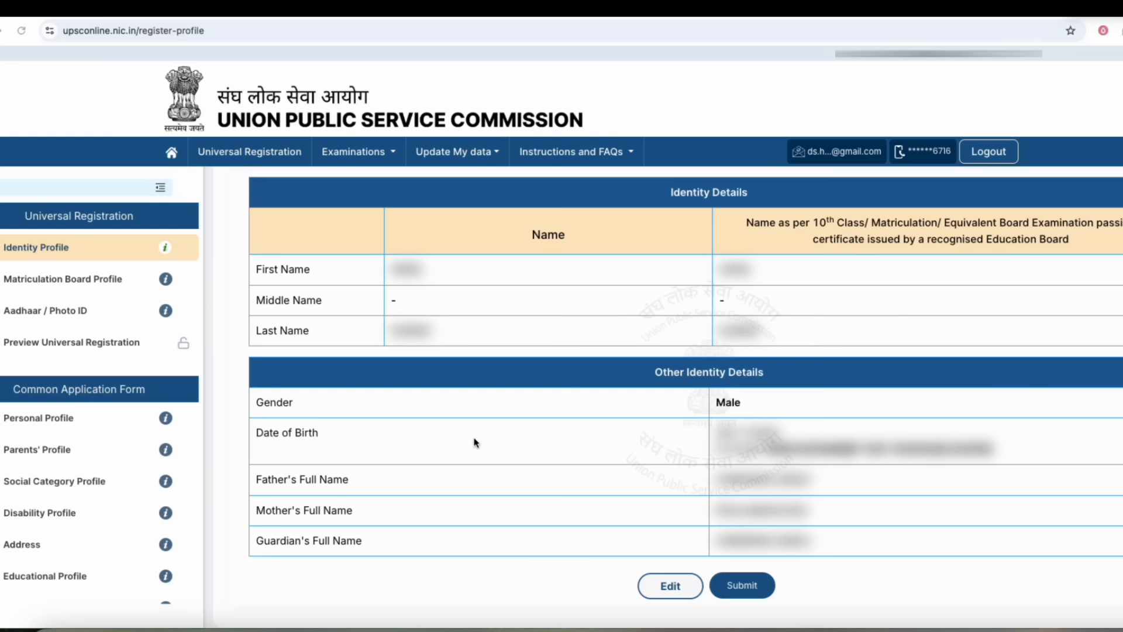
Submit the Identity Profile, answer Yes to the confirmation, and acknowledge the Success message.
click(740, 589)
drag(539, 355, 573, 410)
click(573, 410)
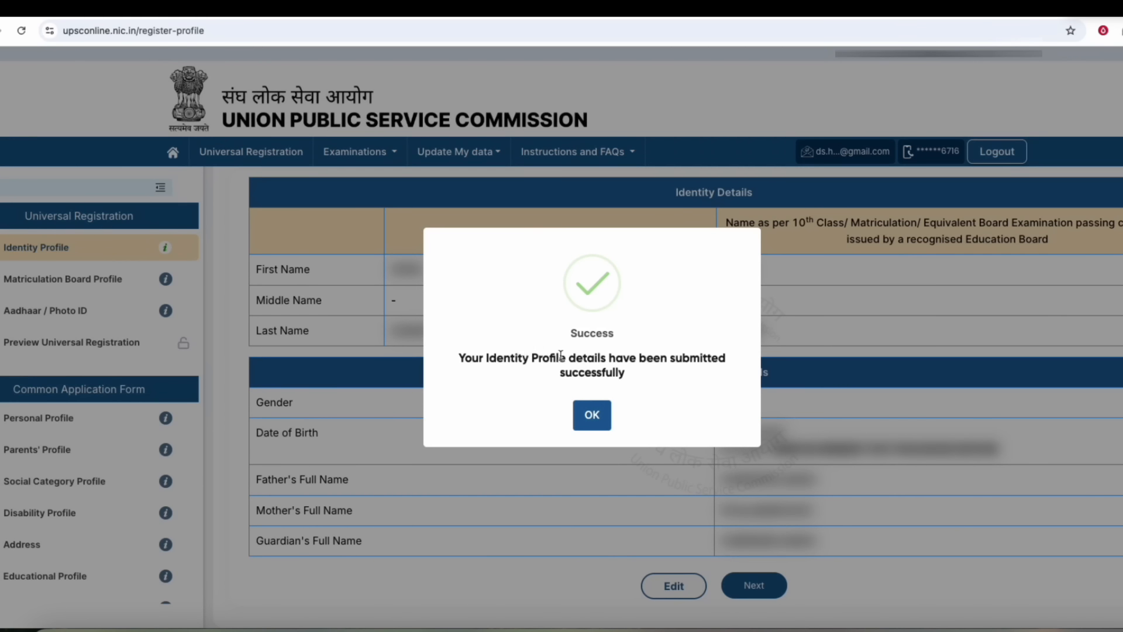
click(593, 415)
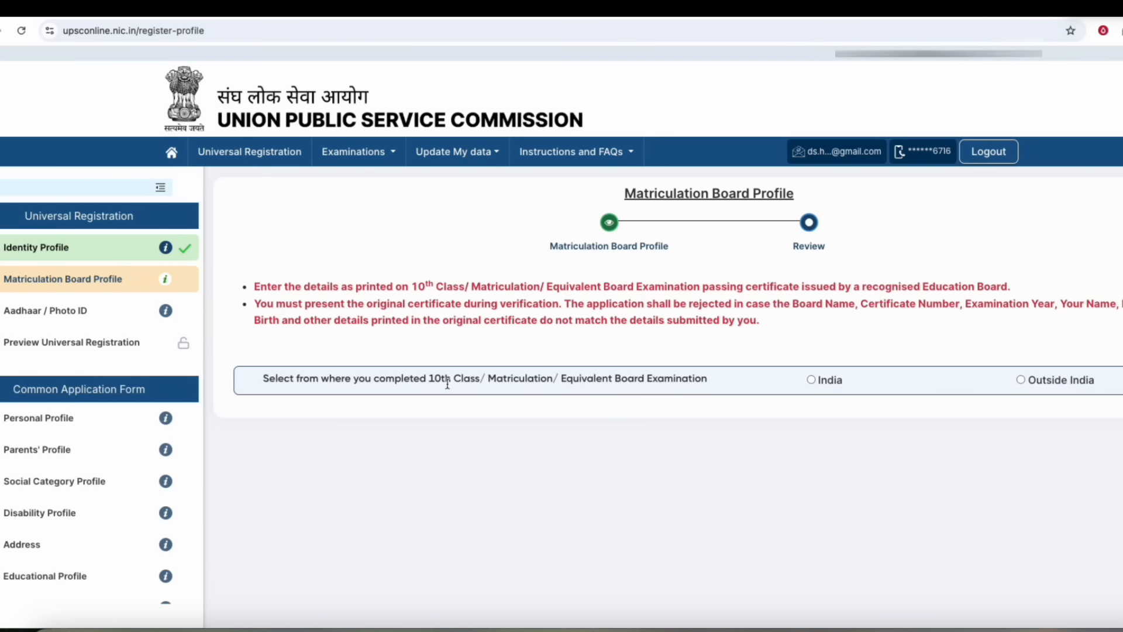
Mark the 10th exam as passed in India and set State and Confirm State to Bihar.
drag(575, 381, 652, 379)
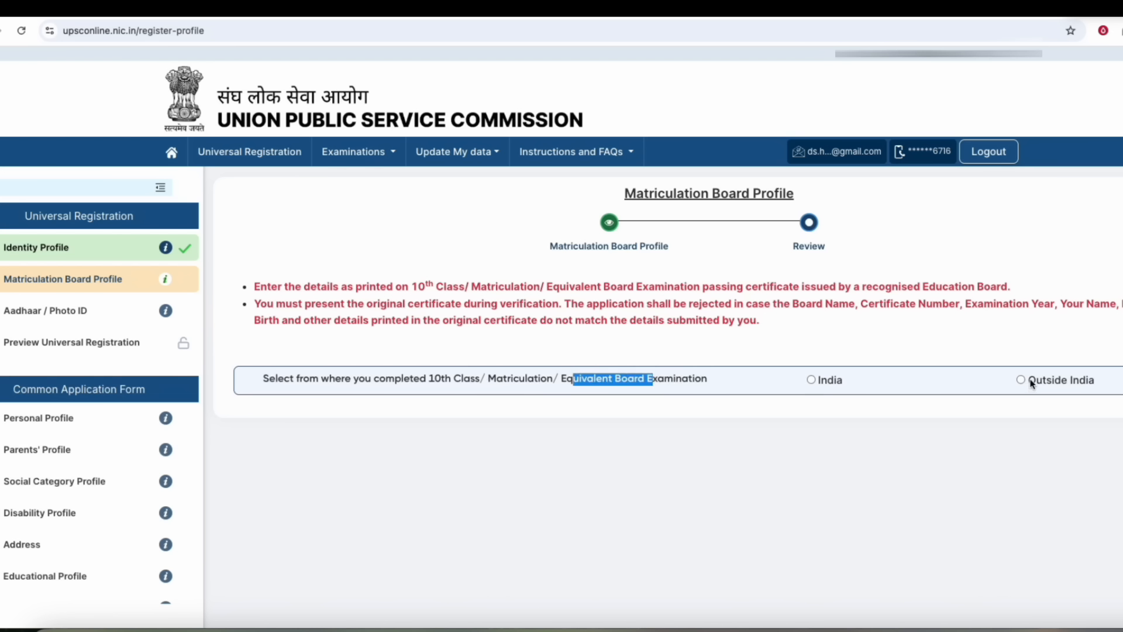
click(812, 381)
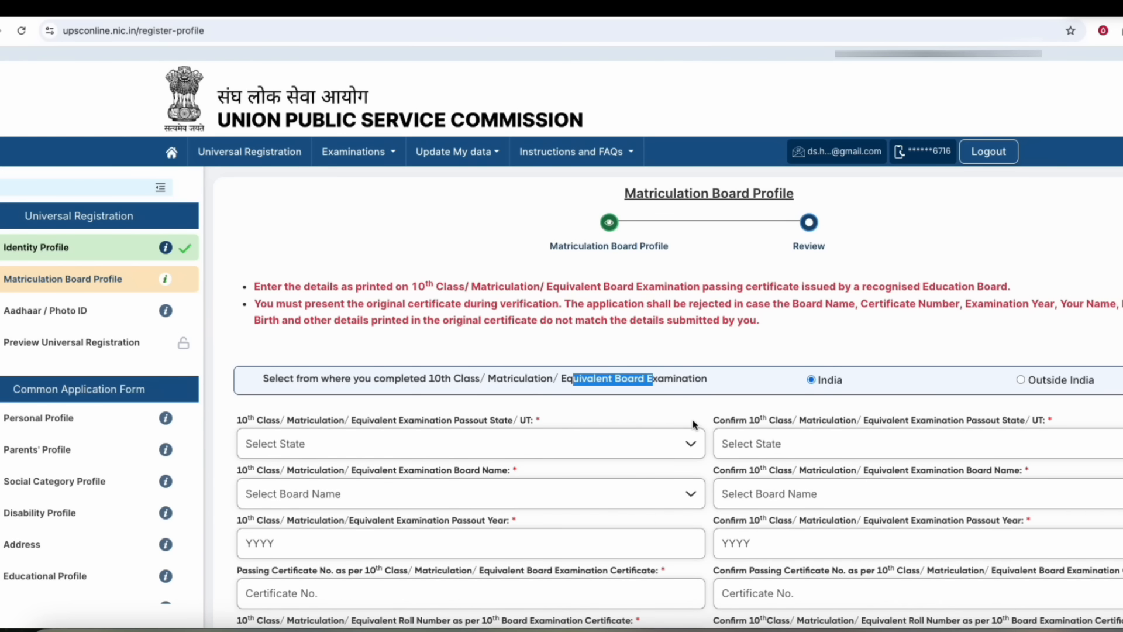
scroll(694, 421, down, 4)
scroll(666, 407, up, 1)
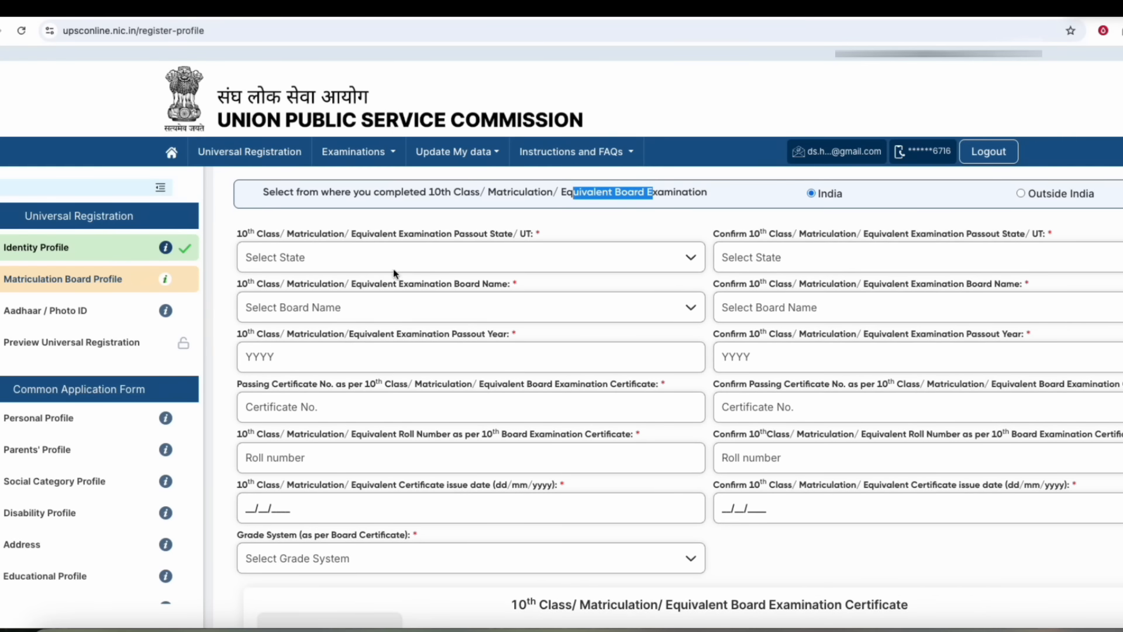
drag(238, 234, 407, 234)
click(296, 232)
drag(269, 234, 483, 237)
click(482, 240)
click(434, 258)
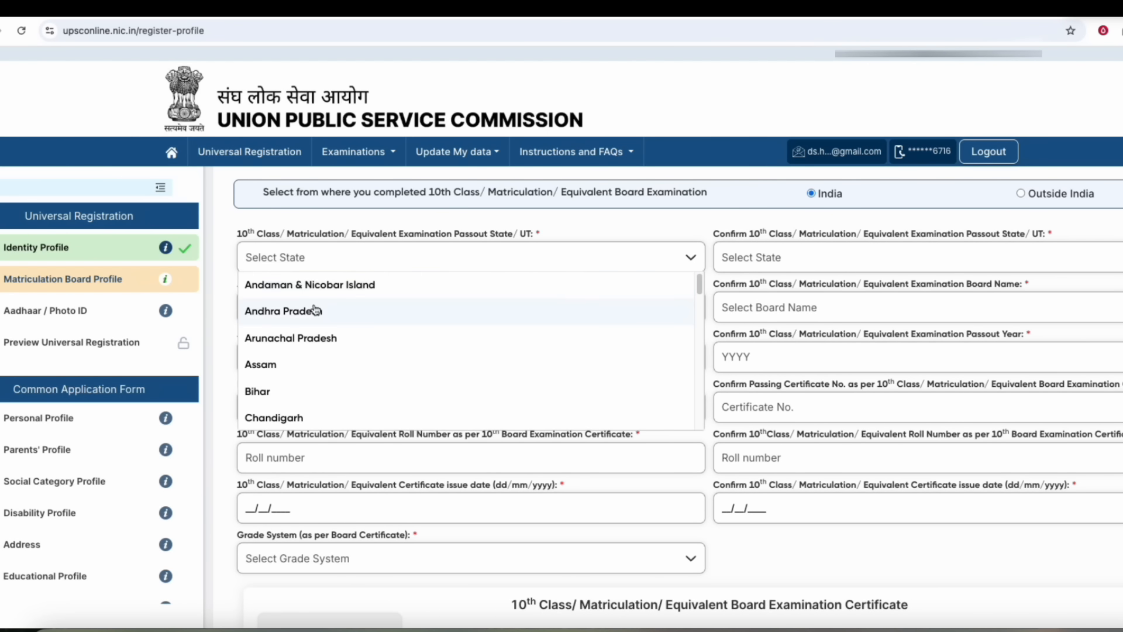
click(273, 392)
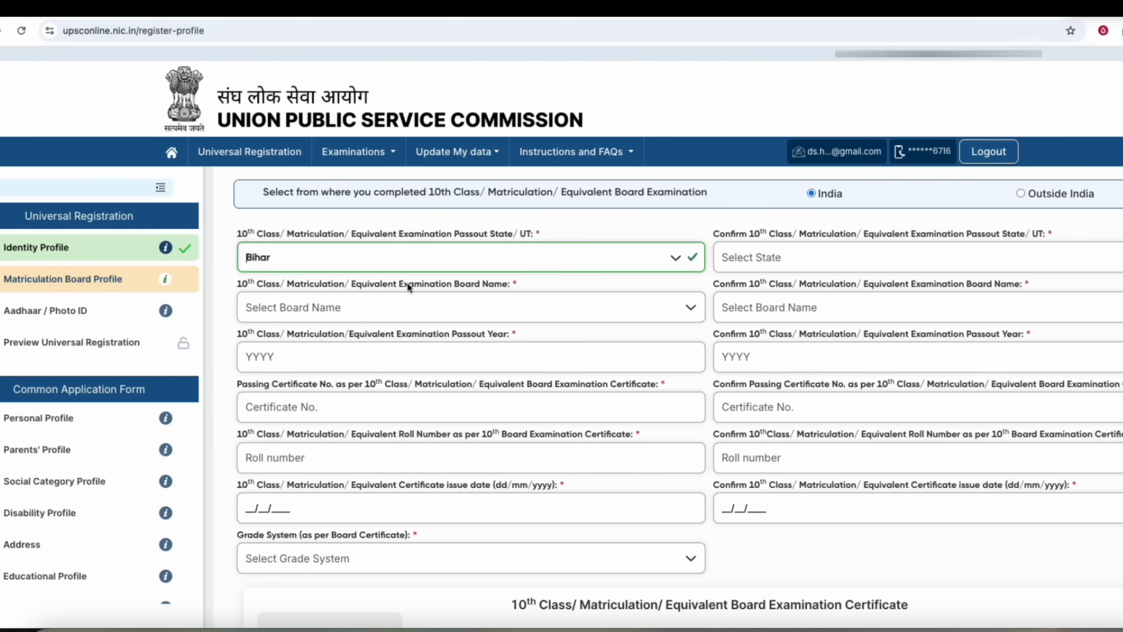
click(784, 257)
click(736, 364)
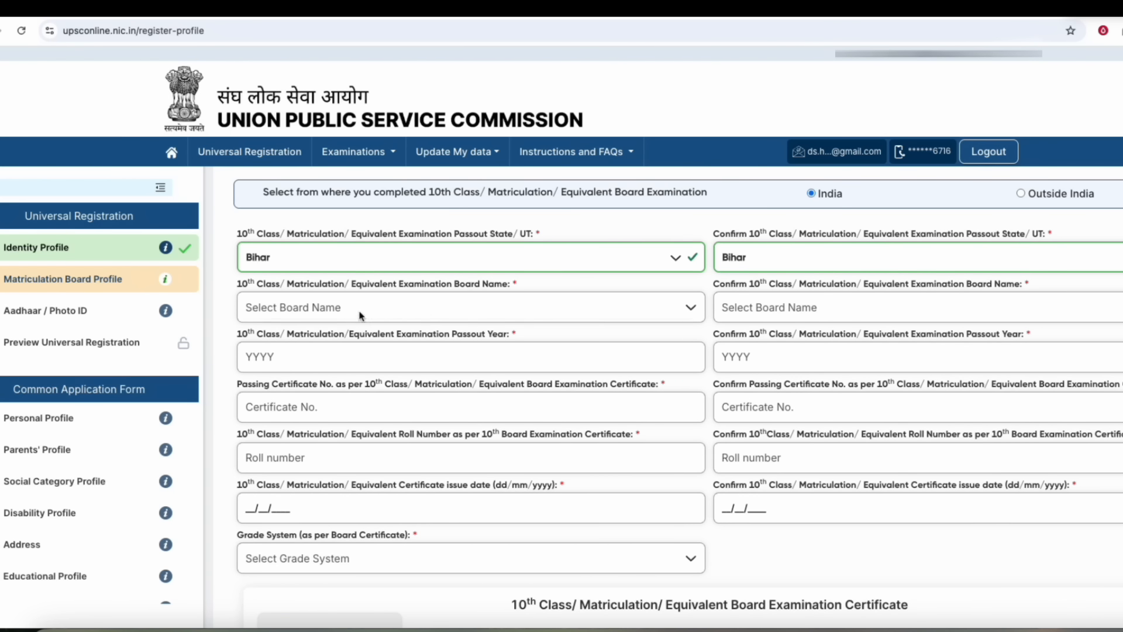
Choose Bihar School Examination Board in both Board Name and Confirm Board Name.
click(430, 316)
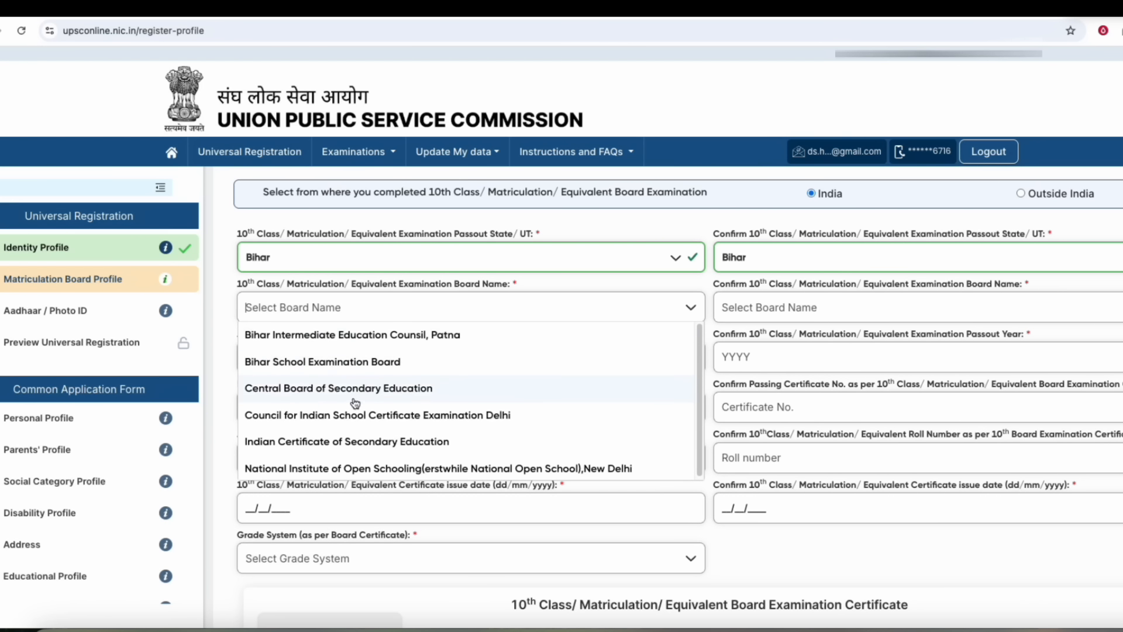
scroll(341, 437, down, 1)
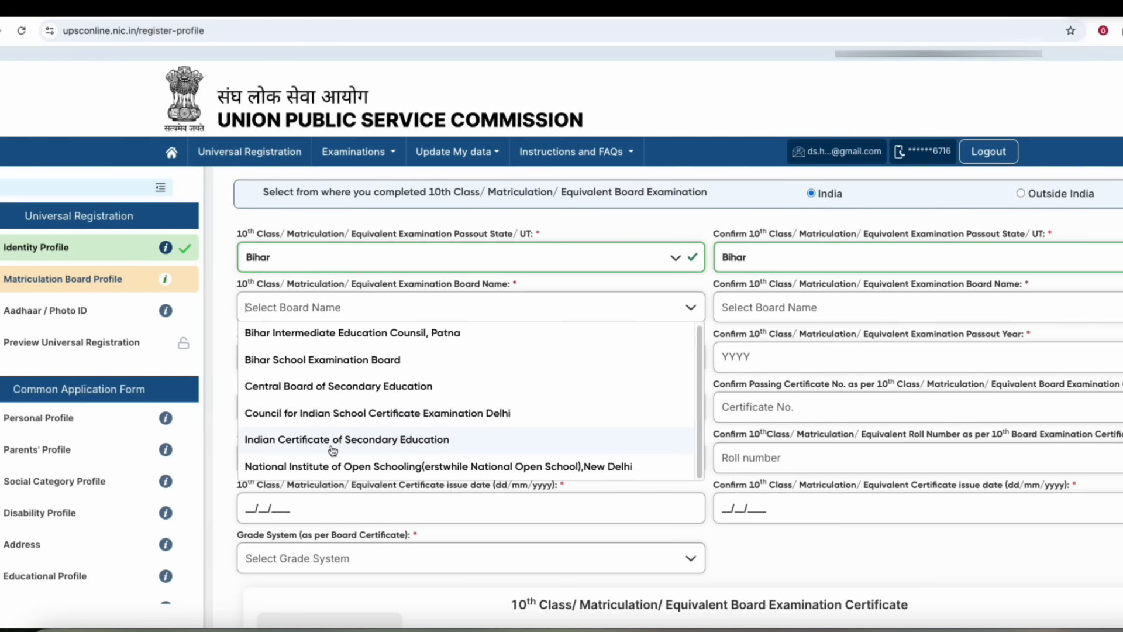
click(311, 359)
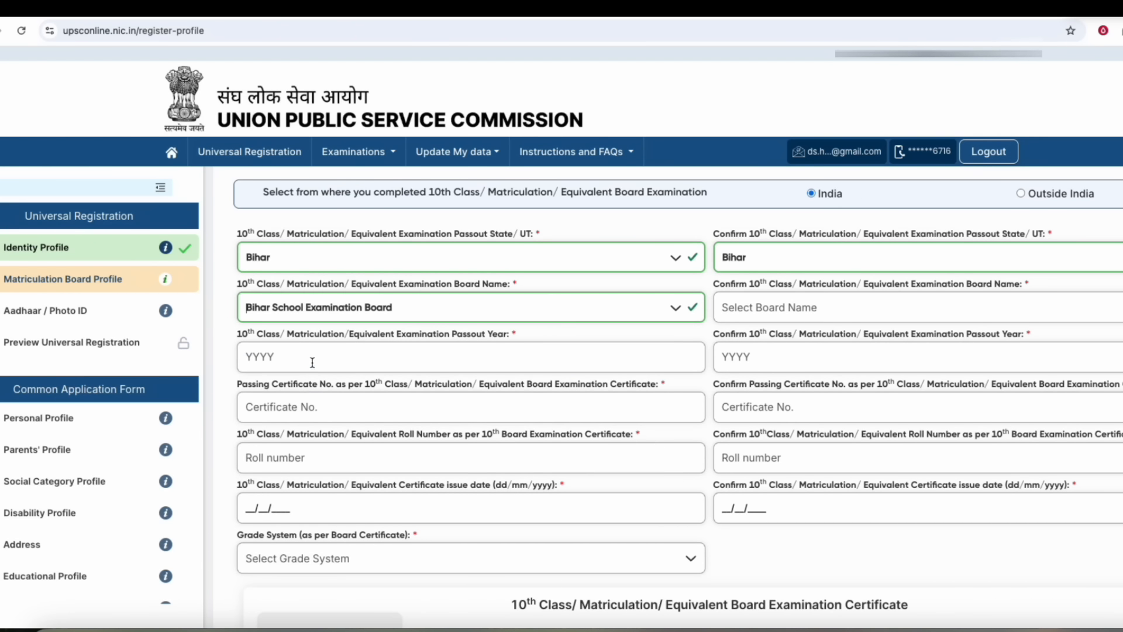
click(782, 309)
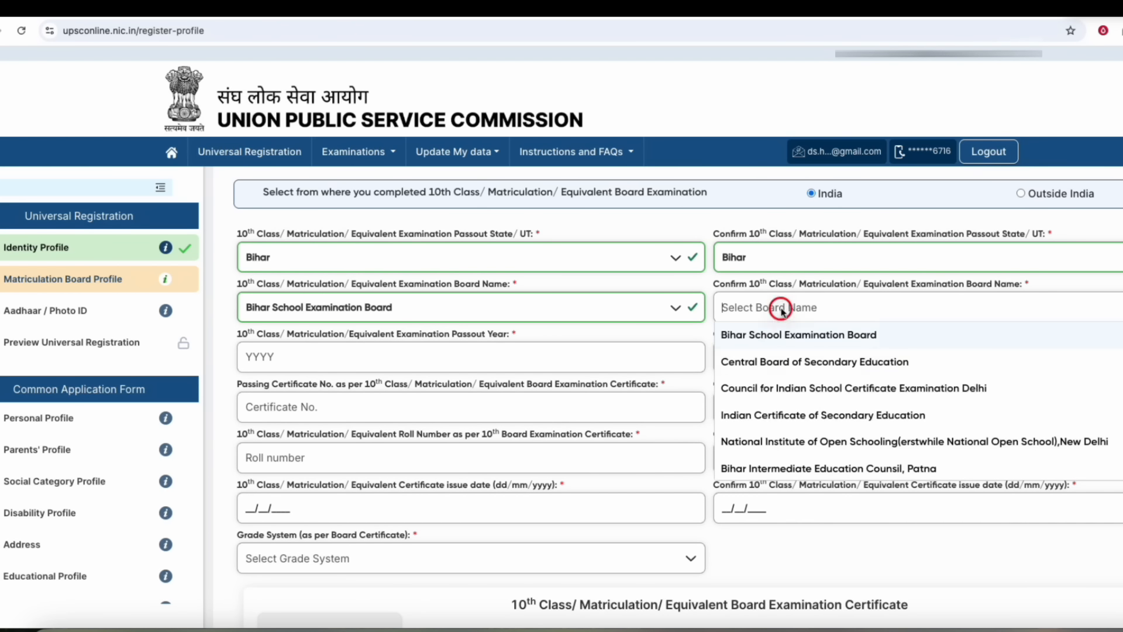
click(755, 335)
click(753, 317)
click(756, 338)
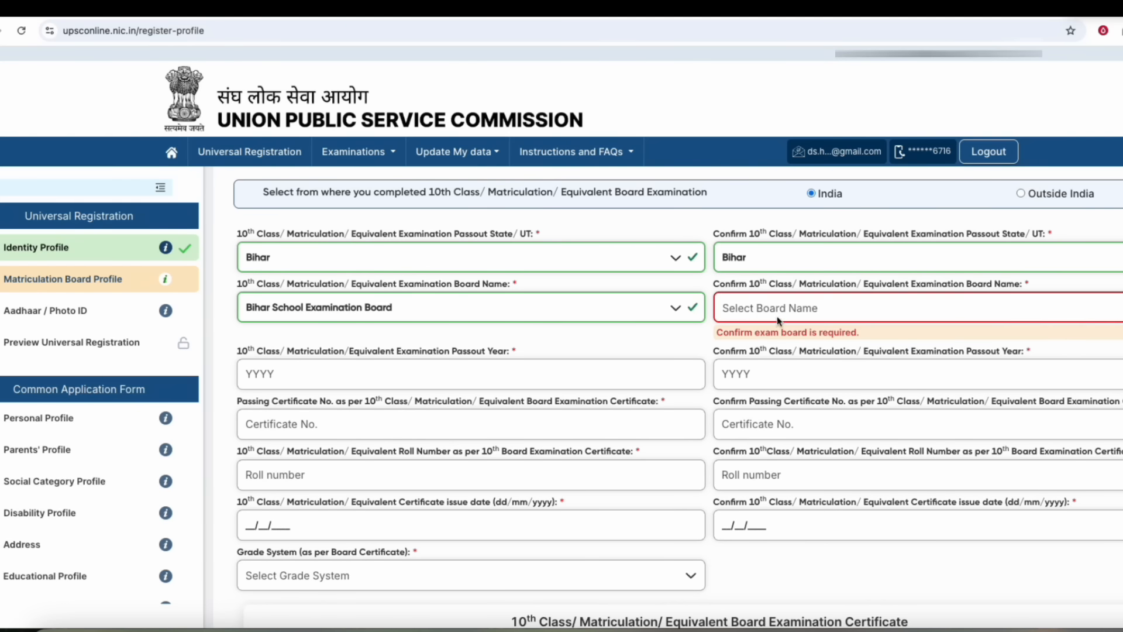
click(778, 318)
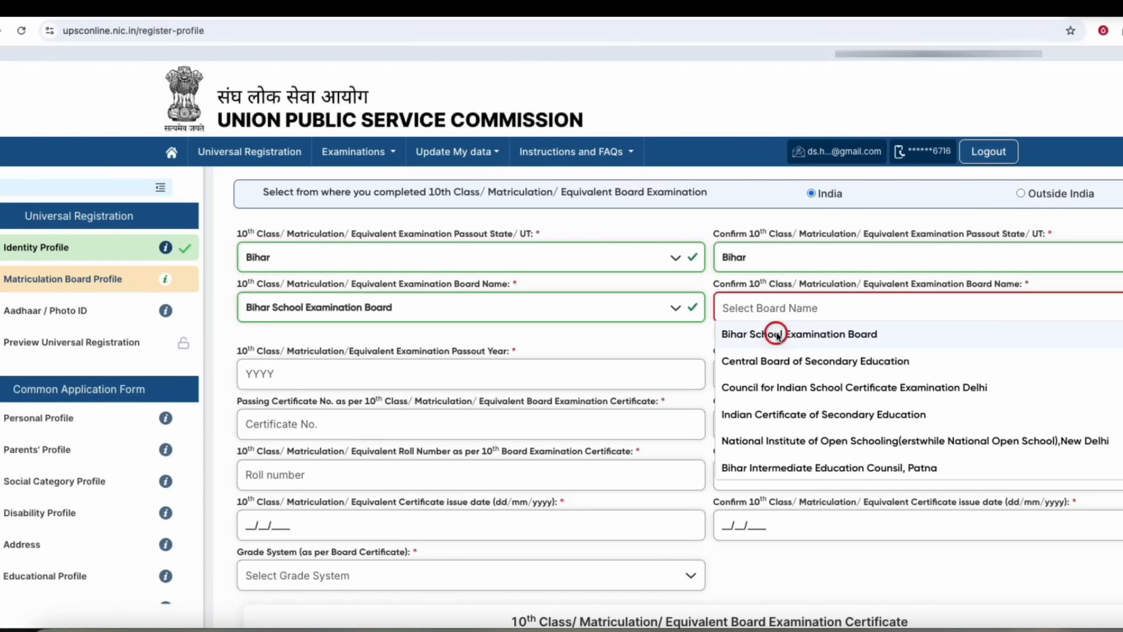
click(778, 335)
click(772, 314)
click(778, 334)
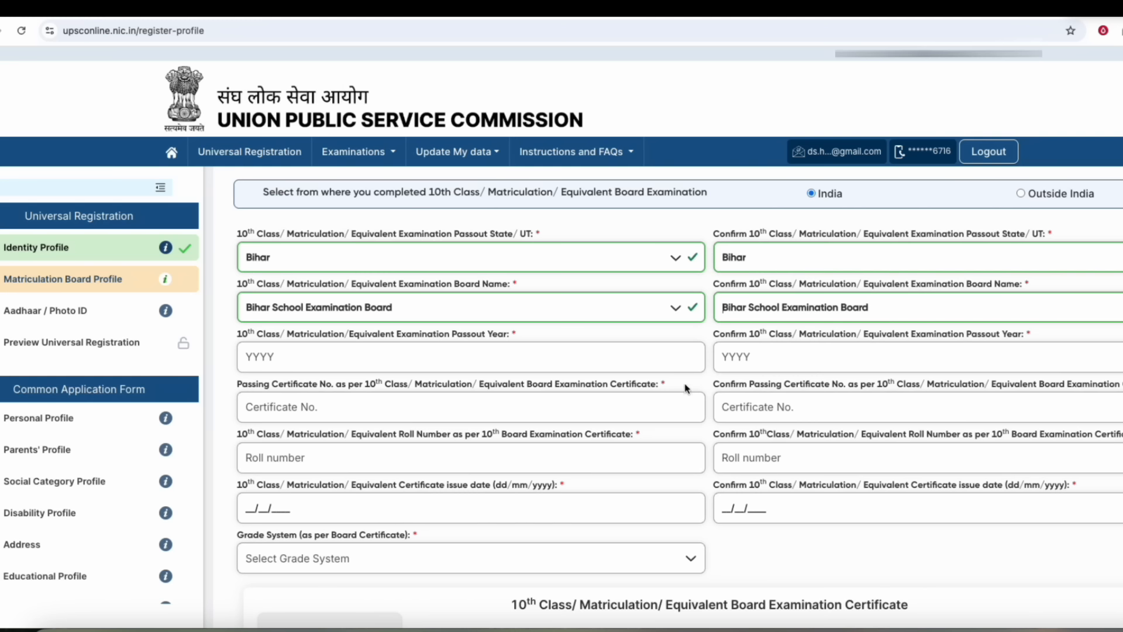
Move through the passout year, certificate number and confirm roll number fields.
scroll(398, 383, down, 1)
click(289, 341)
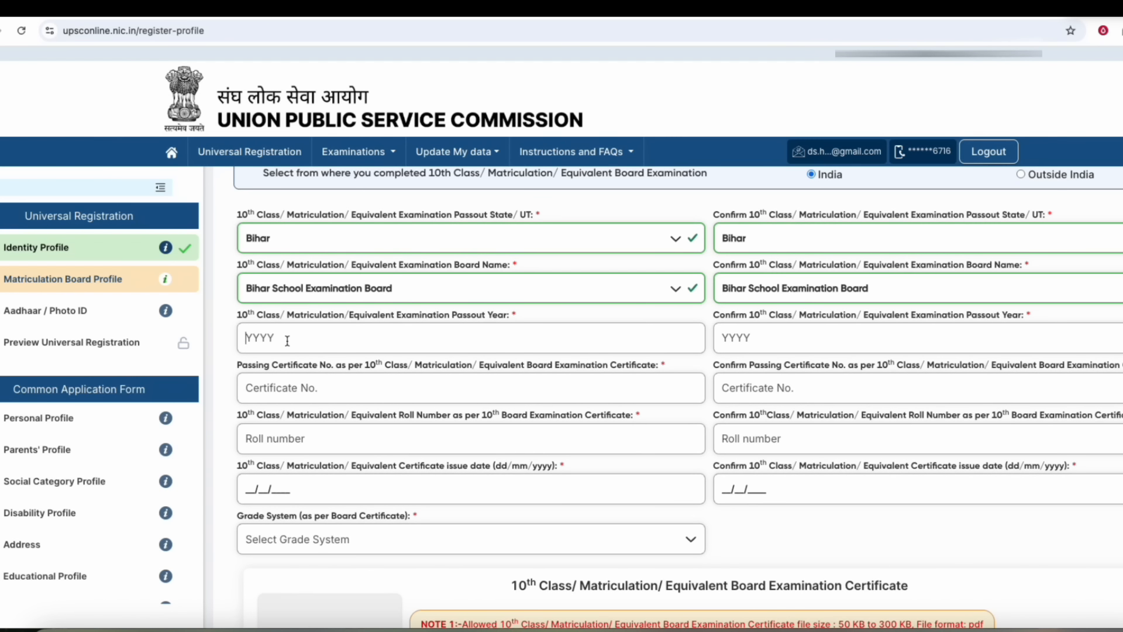
click(470, 314)
drag(921, 315, 1004, 314)
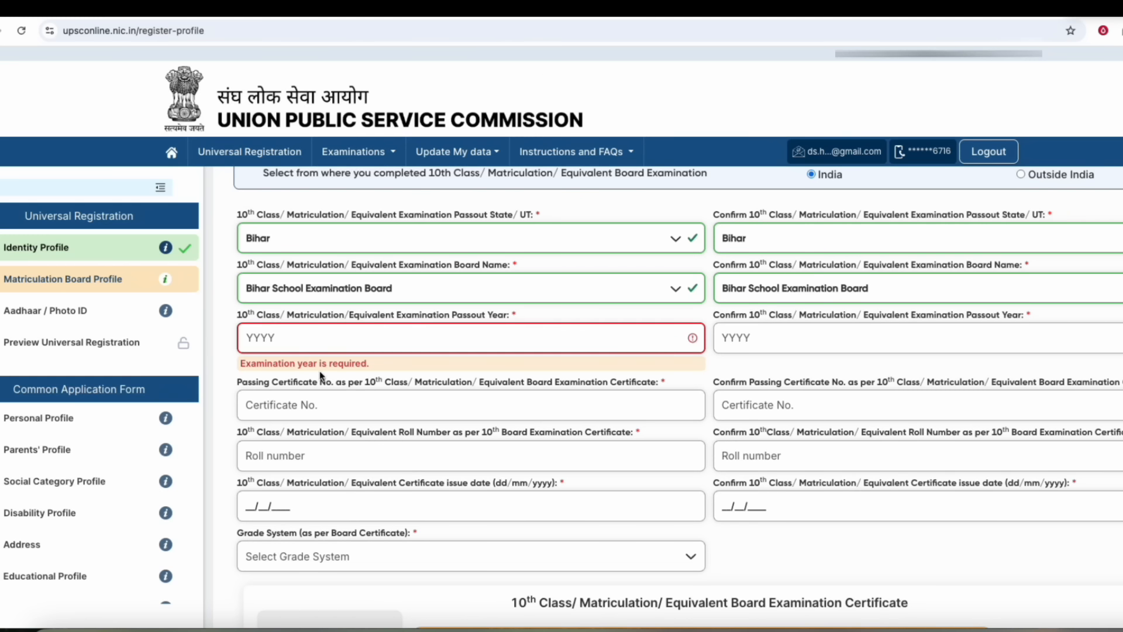
click(307, 405)
drag(281, 384, 361, 384)
click(361, 385)
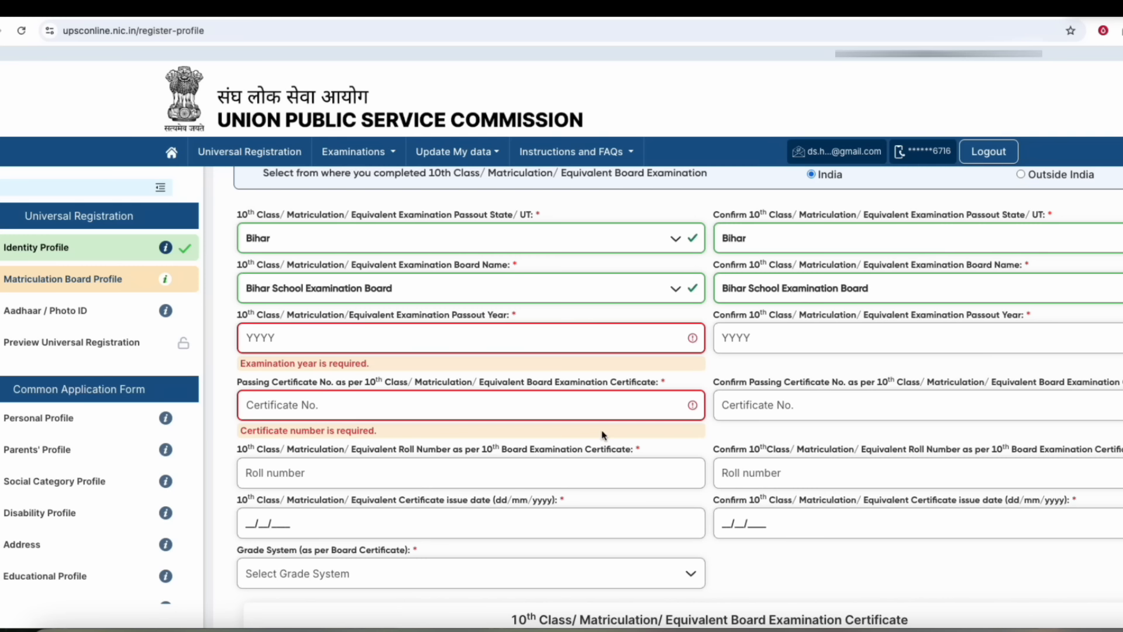
scroll(497, 438, down, 3)
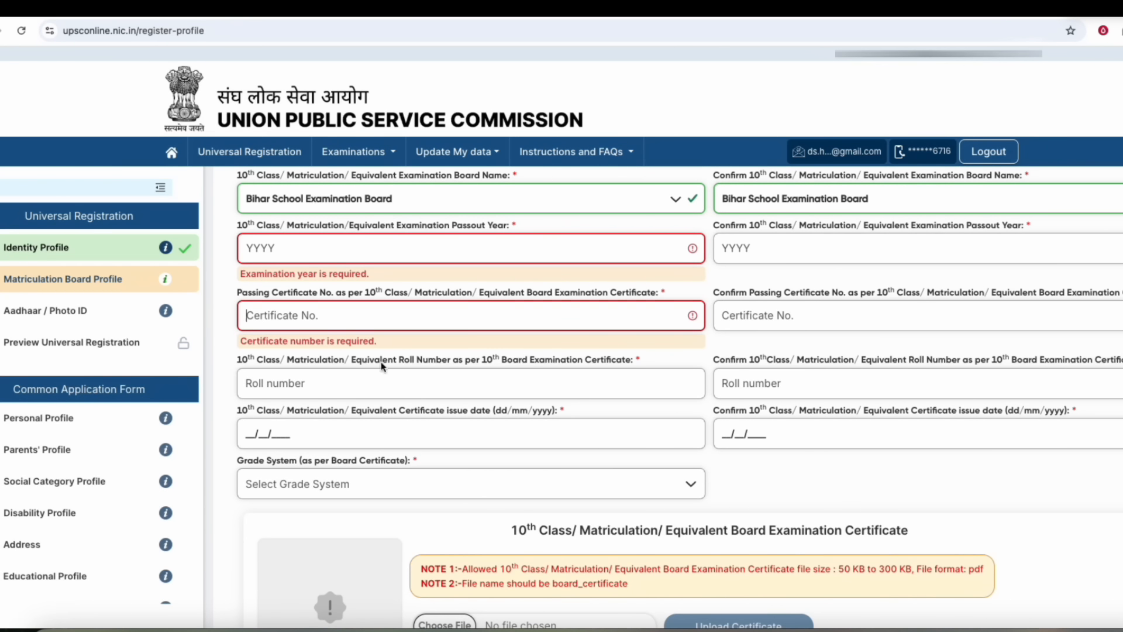
click(735, 387)
scroll(533, 414, down, 5)
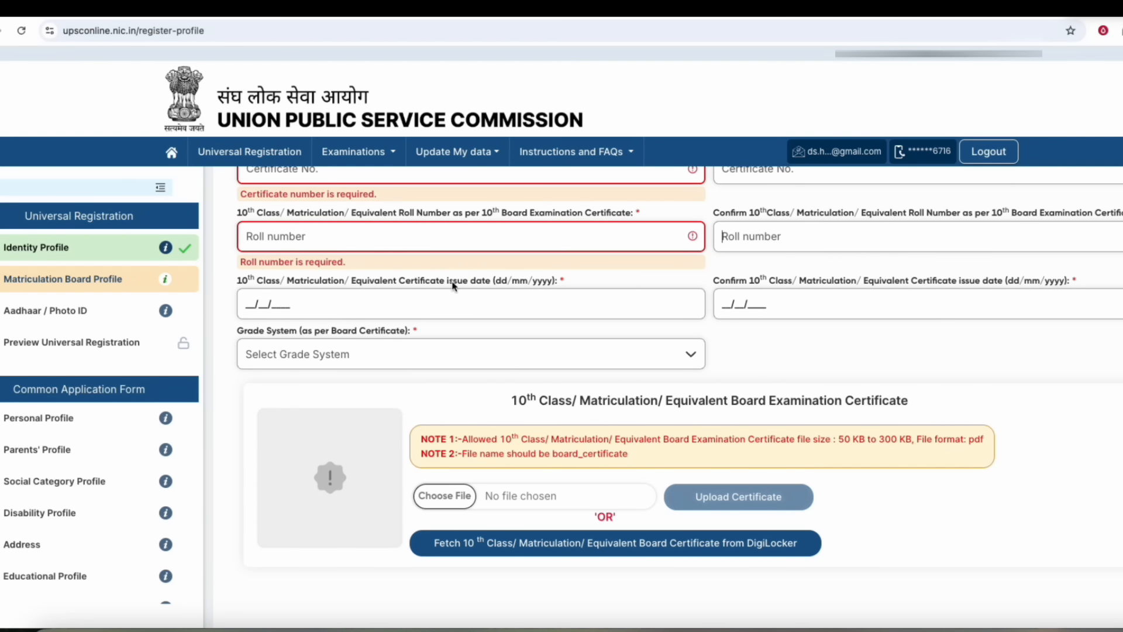
Enter issue date 01/05/2010 and settle the grade system on Percentage(%) Marks.
click(494, 283)
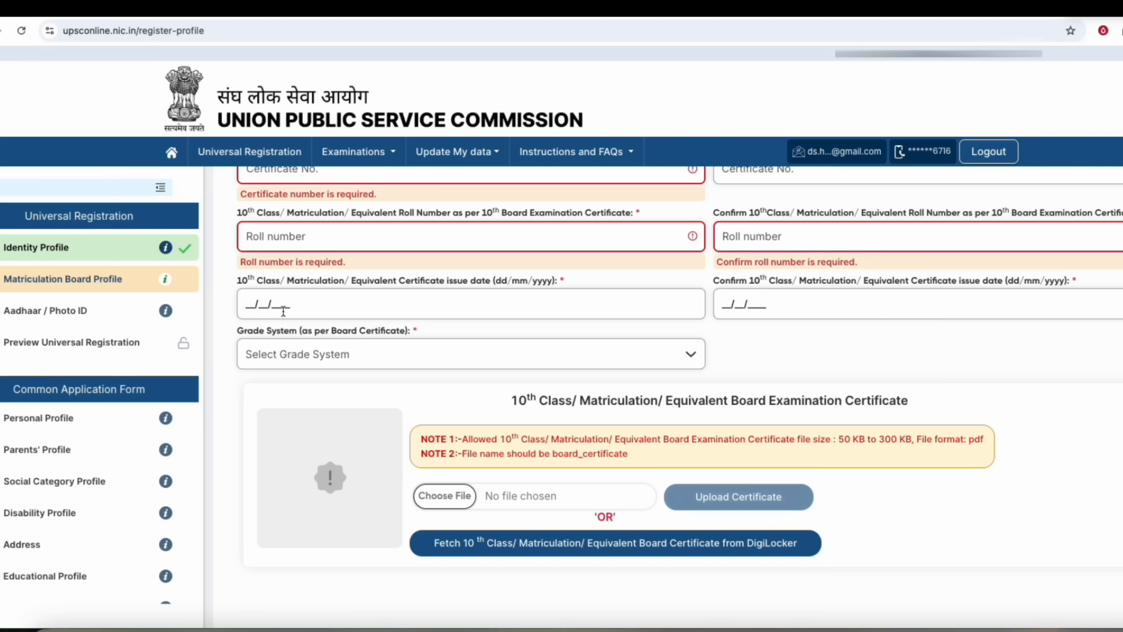
text(01/05/2010)
click(342, 361)
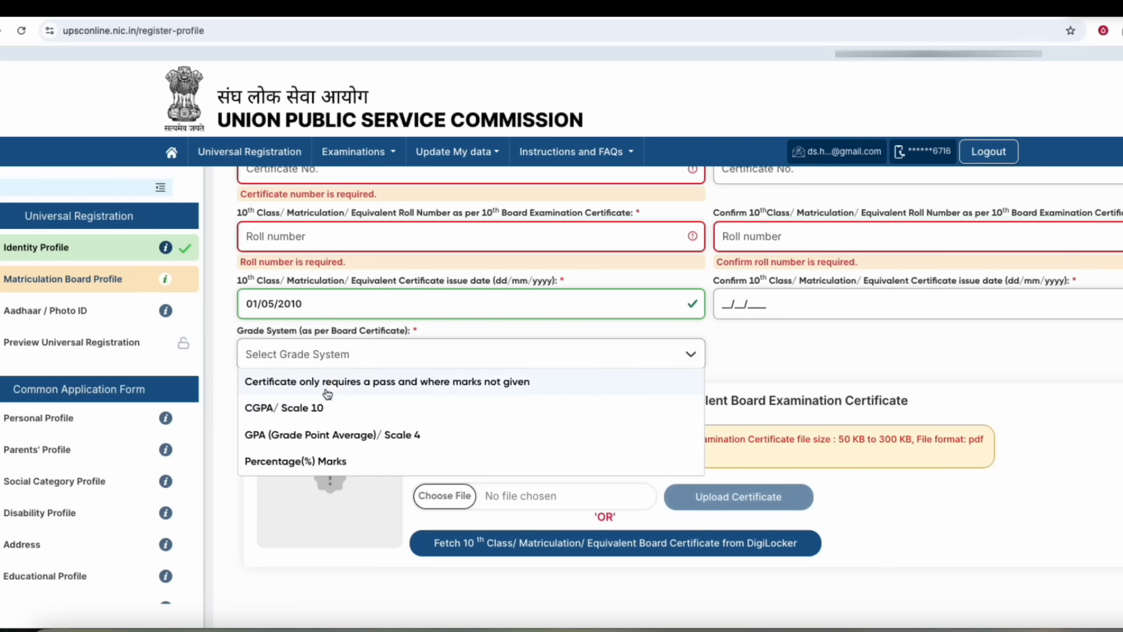
click(278, 409)
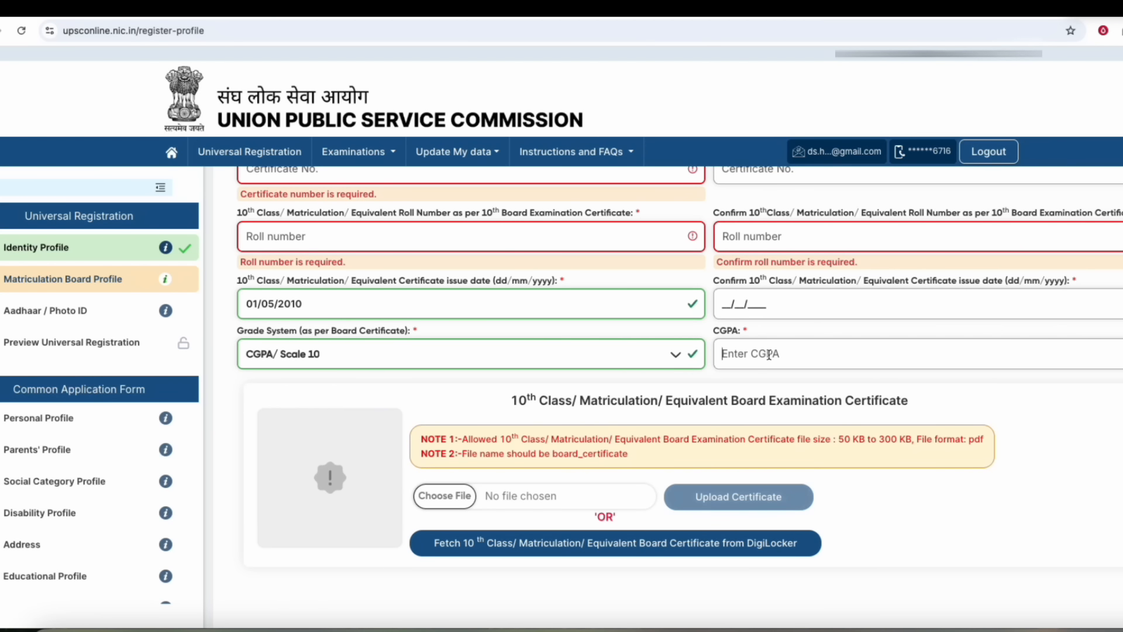
click(480, 362)
click(280, 436)
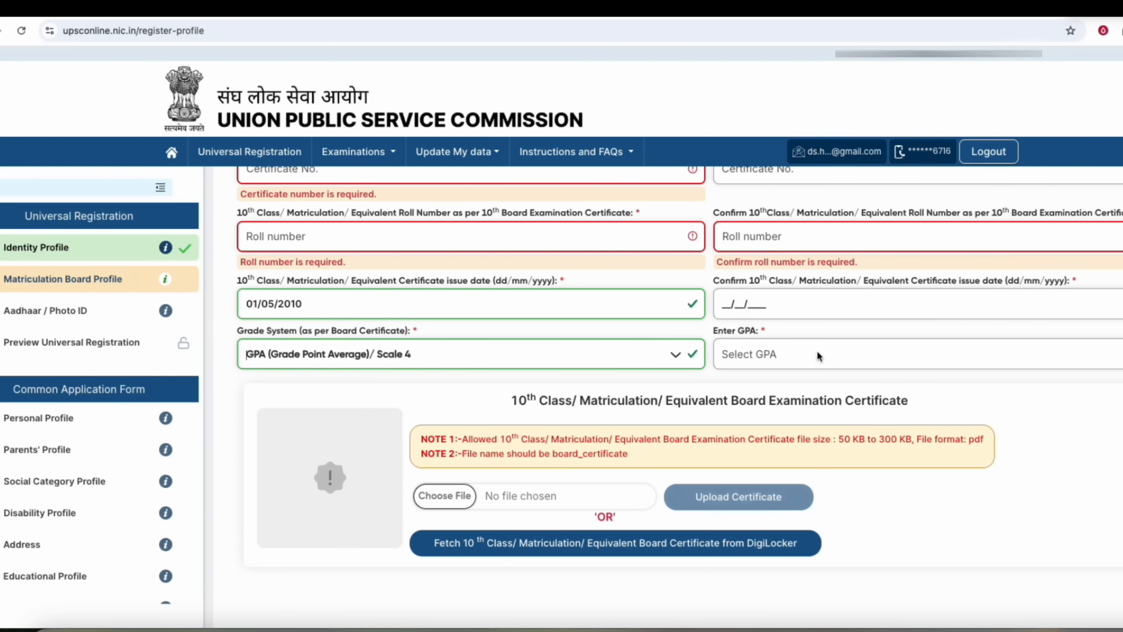
click(353, 366)
click(292, 467)
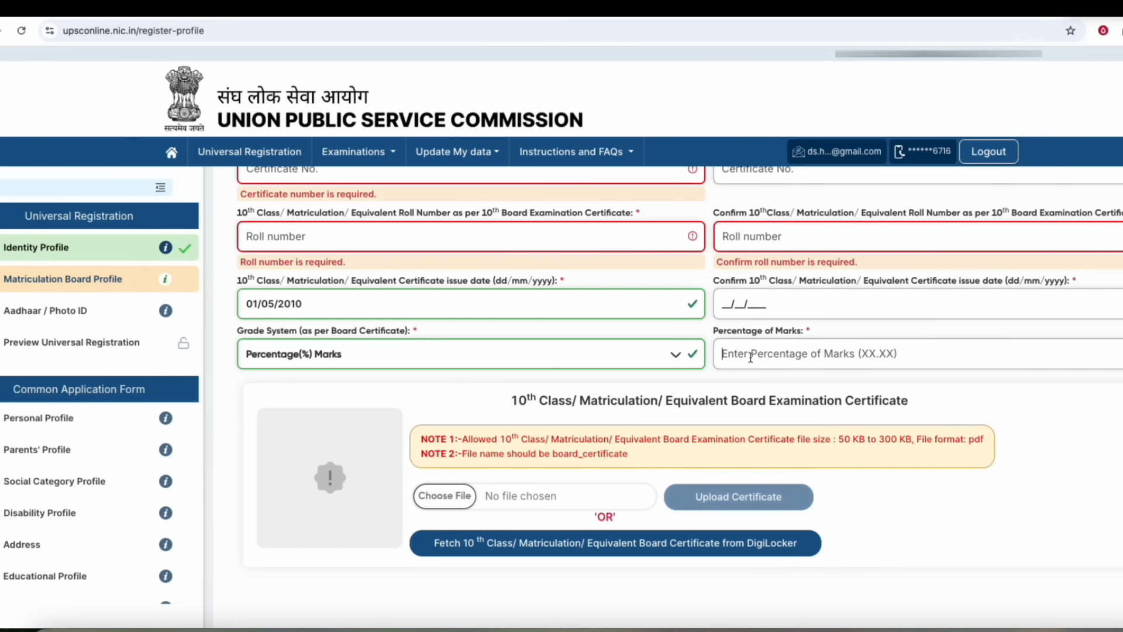
Try and clear a percentage value, then scroll to the certificate upload section.
scroll(750, 357, down, 1)
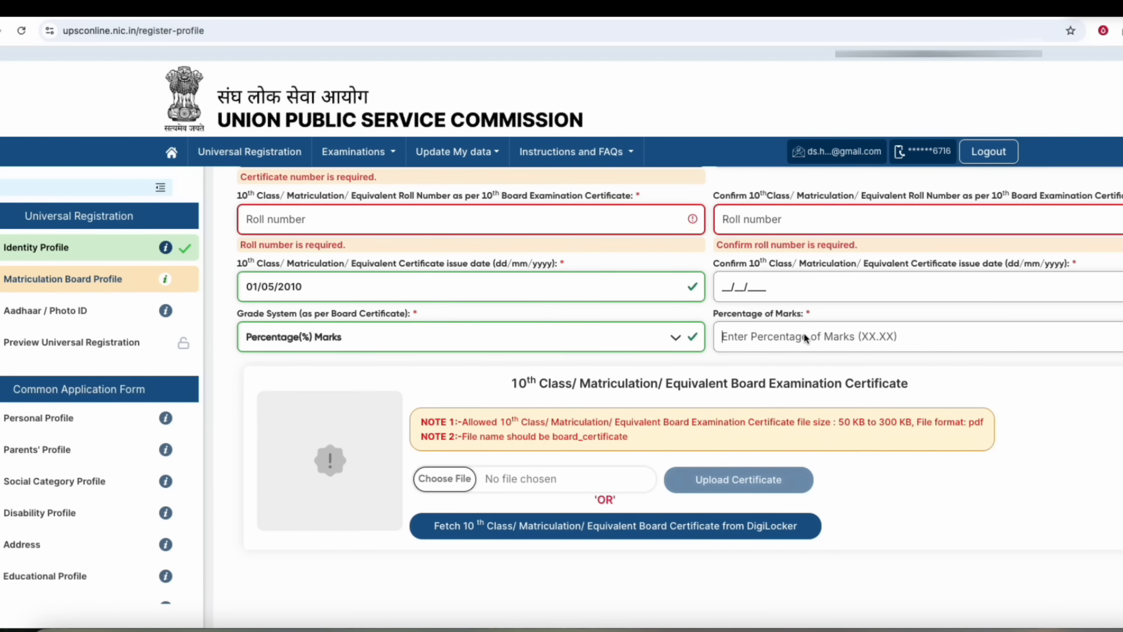
text(6)
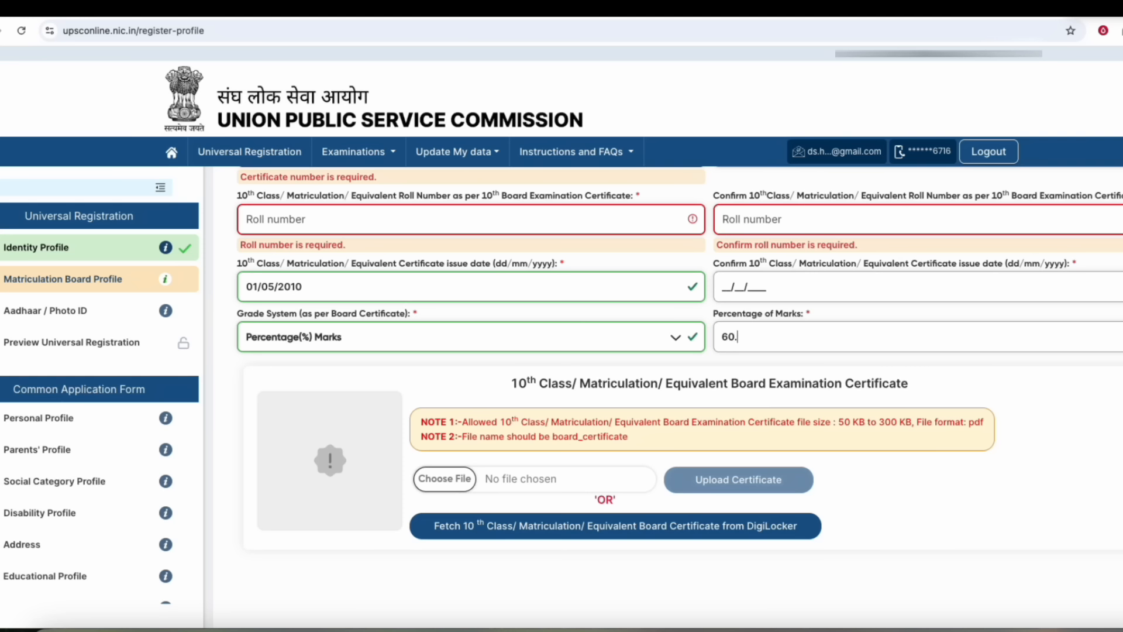
key(BackSpace)
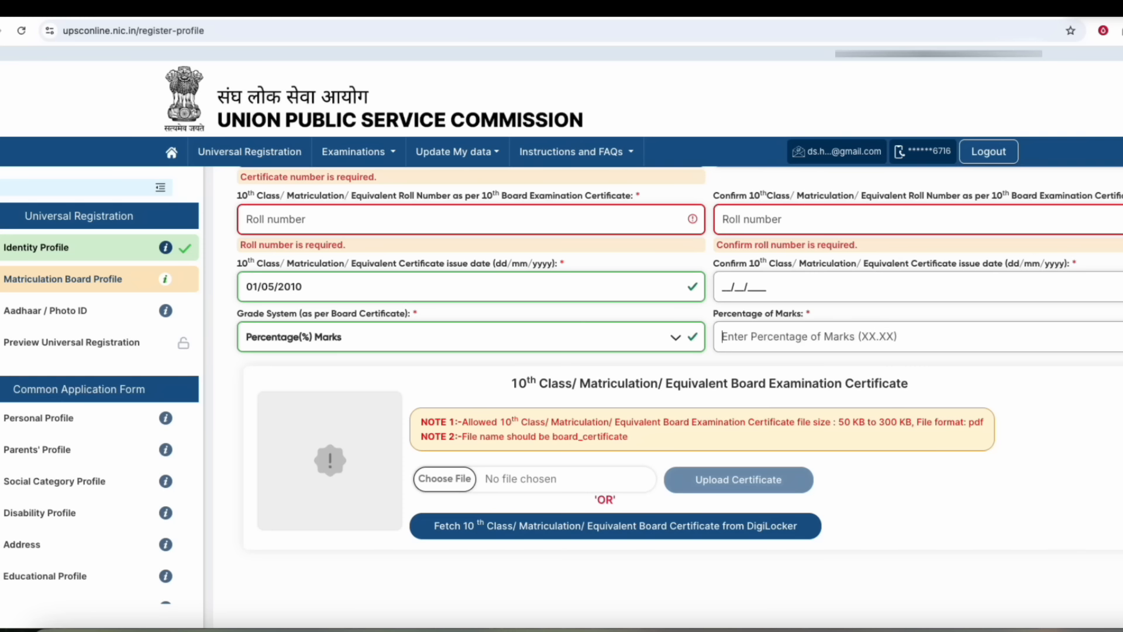
scroll(816, 413, down, 1)
click(845, 400)
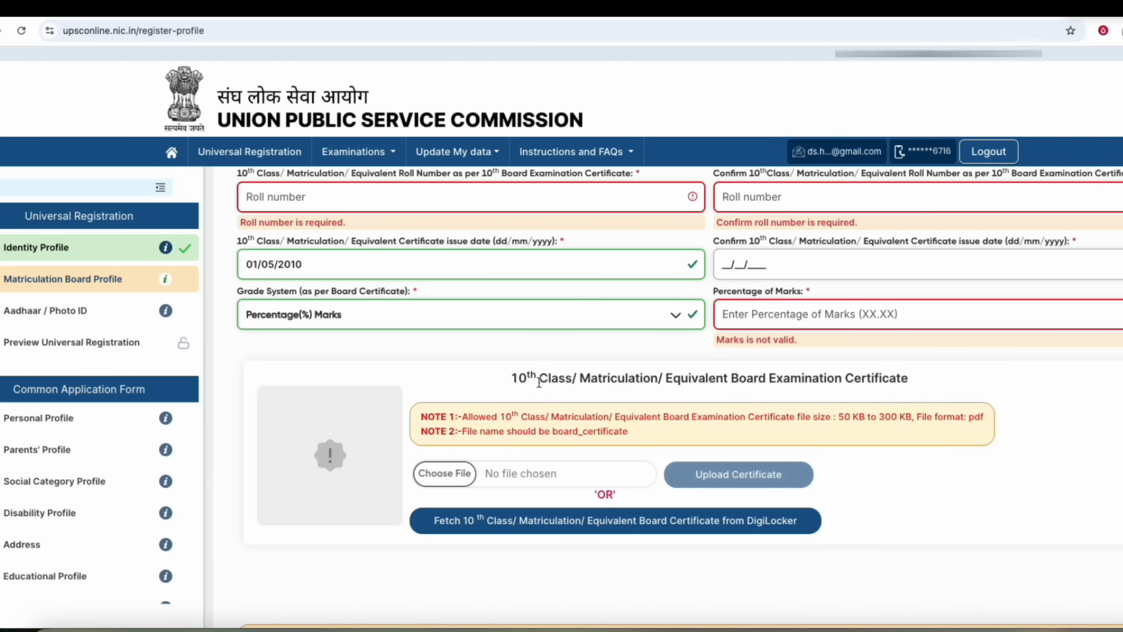
drag(528, 379, 800, 380)
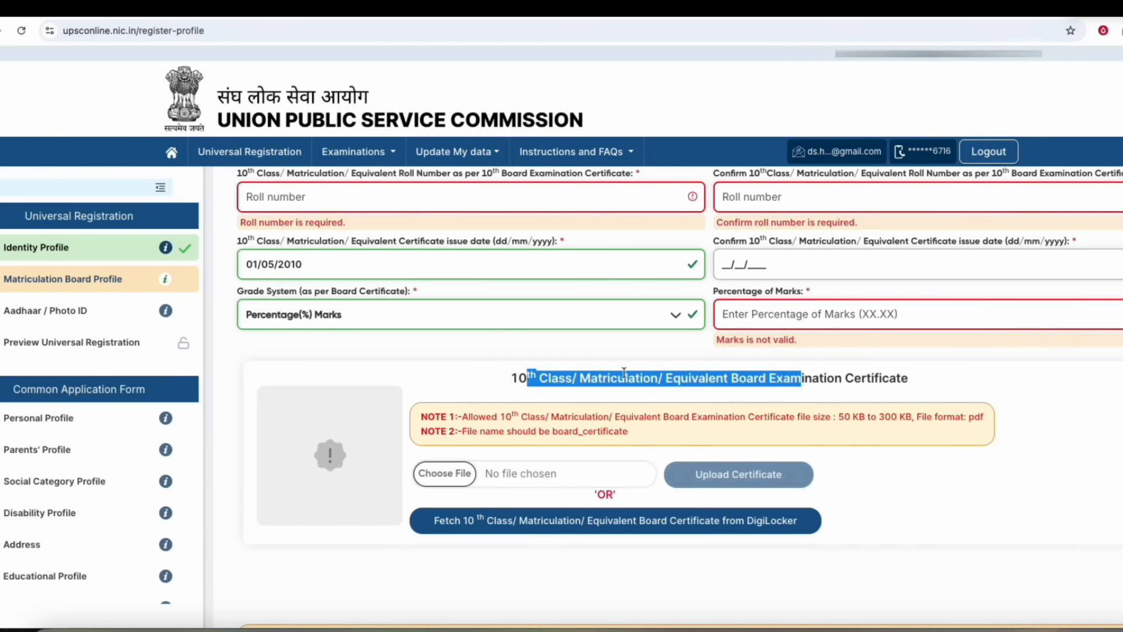
click(608, 380)
scroll(413, 427, down, 2)
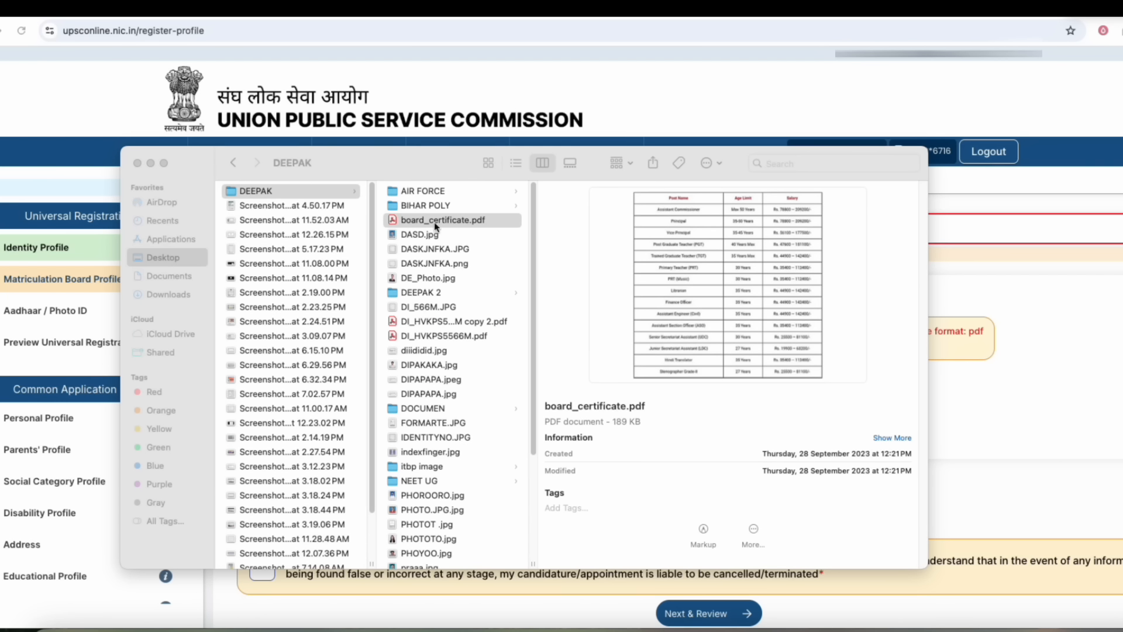
right_click(429, 222)
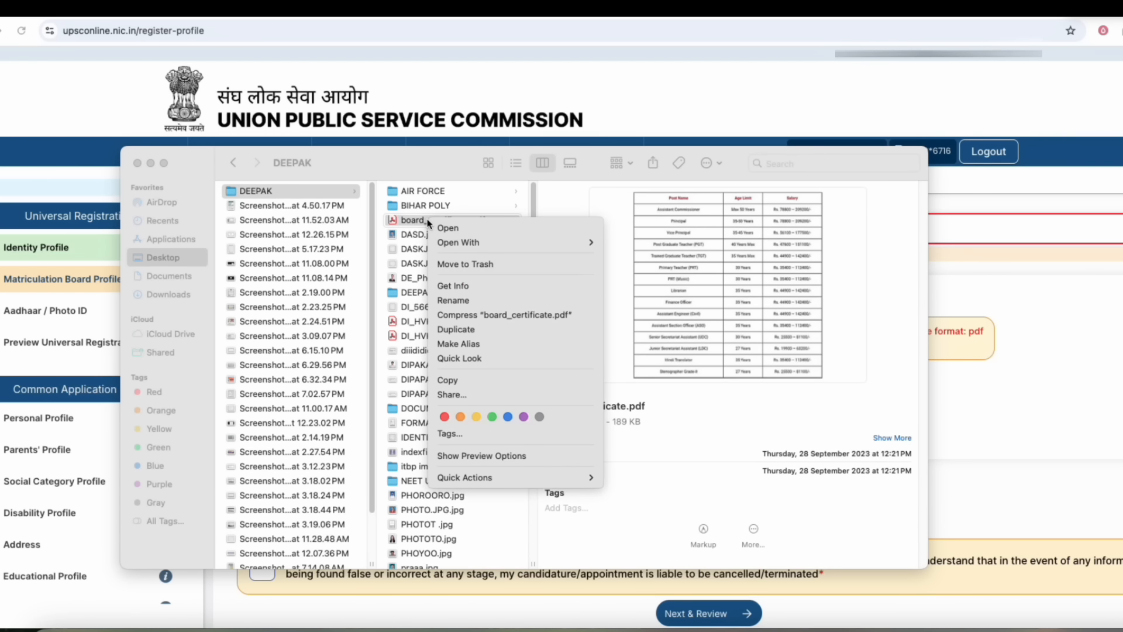
key(Escape)
click(425, 220)
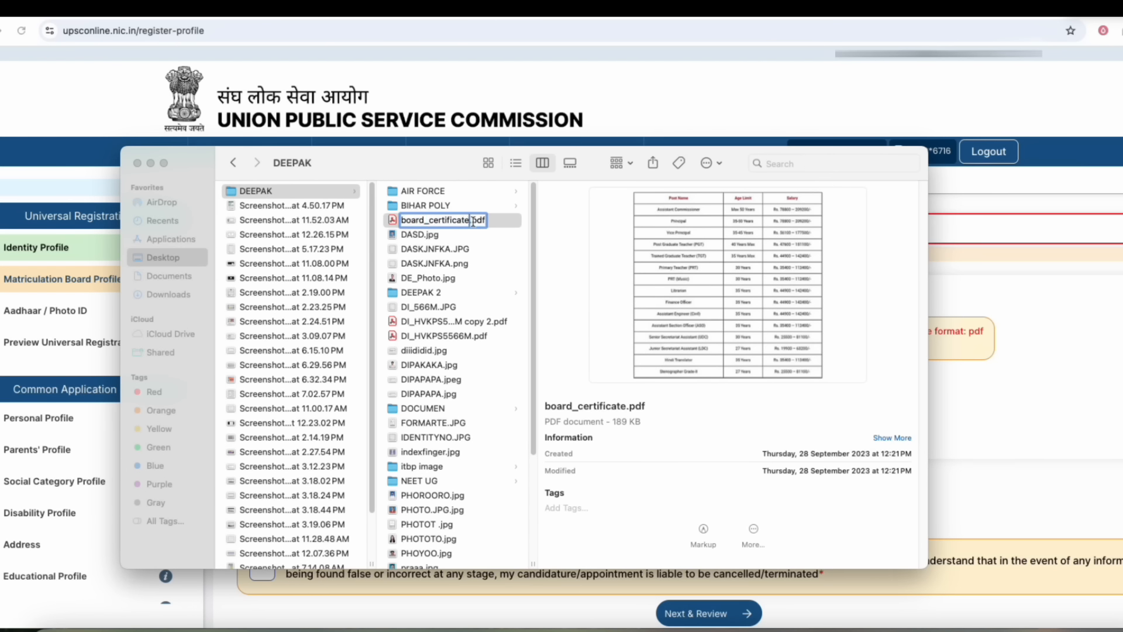
click(433, 323)
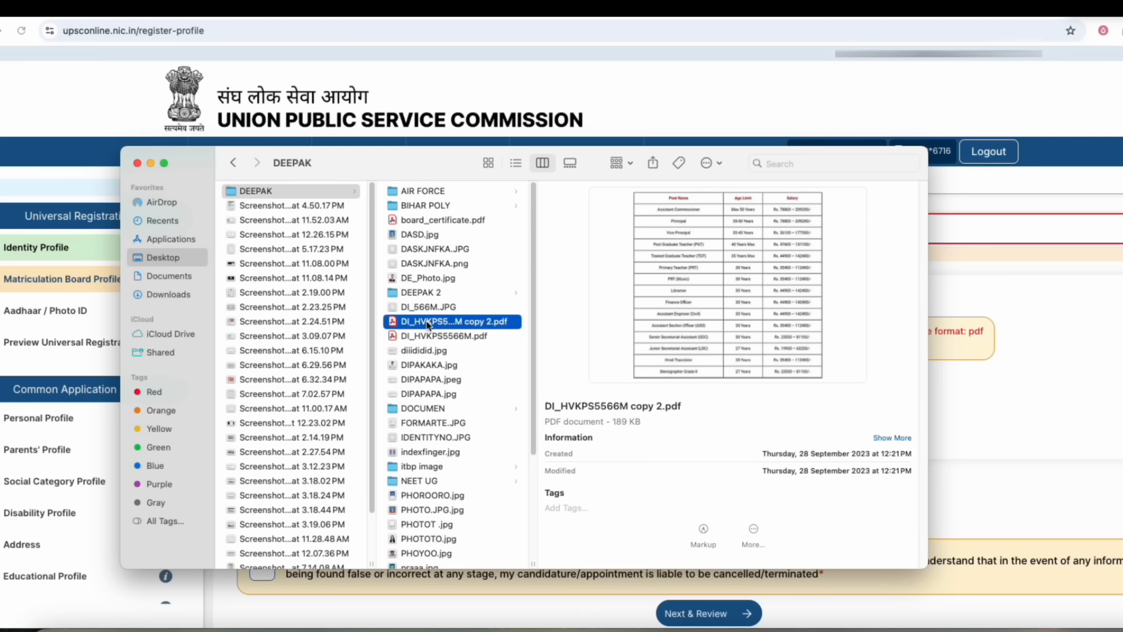
click(428, 323)
right_click(428, 324)
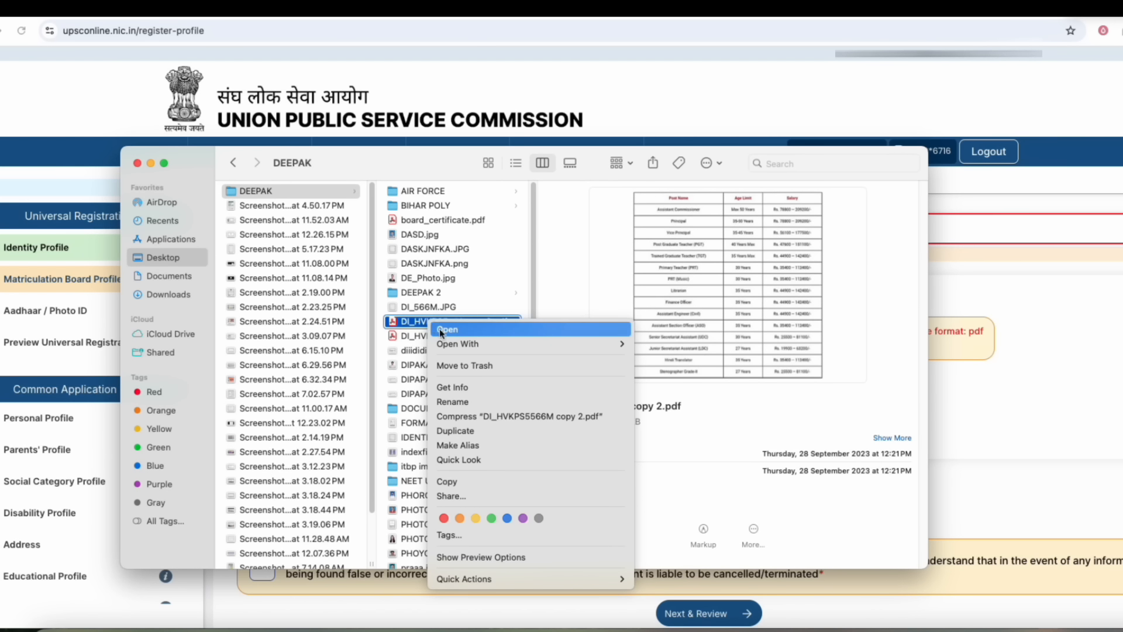
click(456, 403)
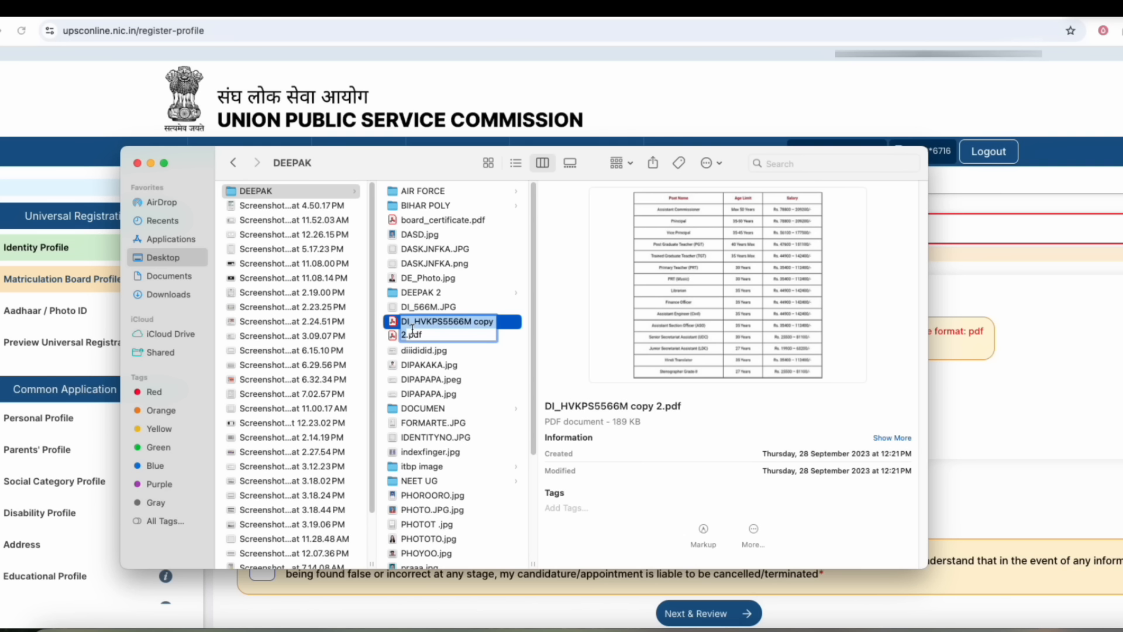
text(board)
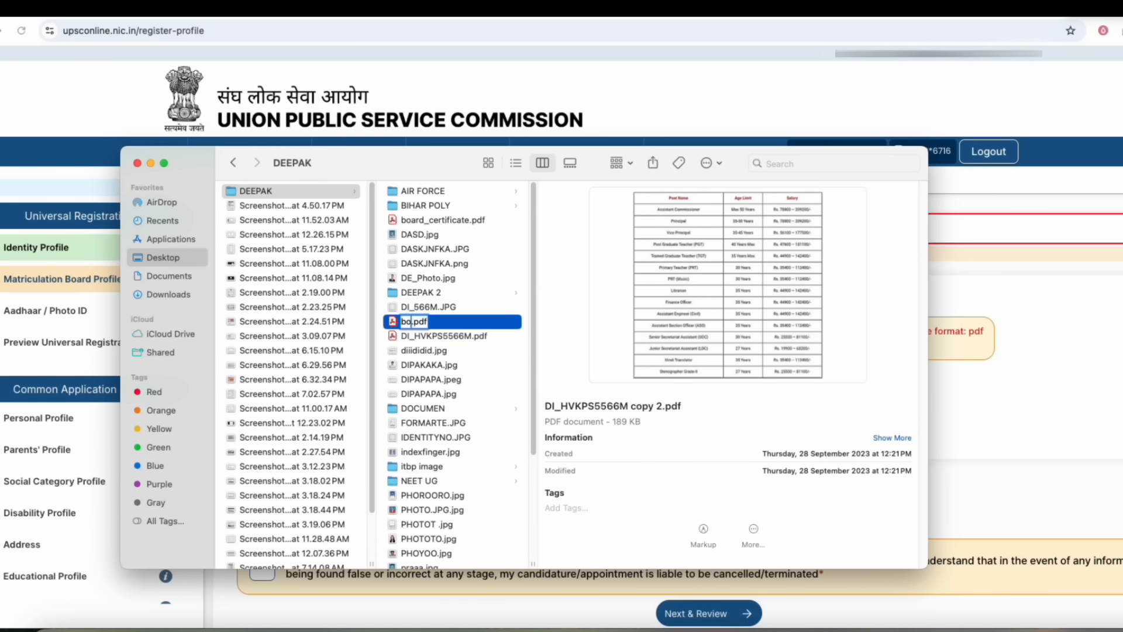
text(_)
text(cer)
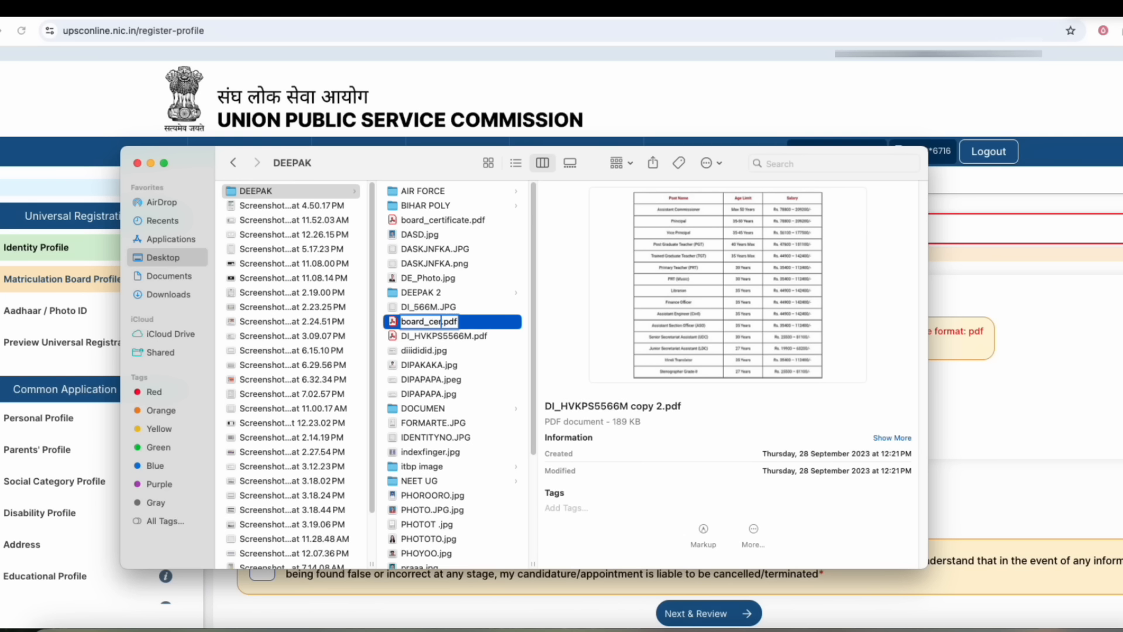
text(tificate)
key(BackSpace)
key(BackSpace)
key(BackSpace)
key(BackSpace)
key(BackSpace)
key(BackSpace)
key(BackSpace)
key(BackSpace)
key(BackSpace)
key(BackSpace)
key(BackSpace)
key(BackSpace)
click(422, 221)
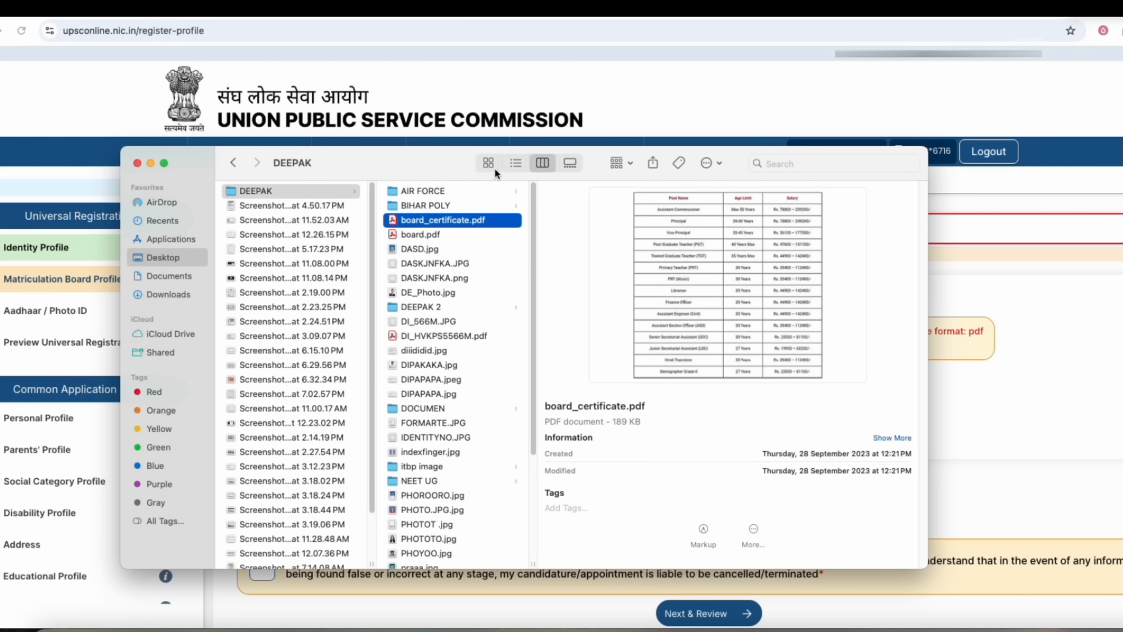
drag(413, 153, 793, 140)
Choose board_certificate.pdf and upload it as the 10th class certificate, confirming the success message.
click(444, 456)
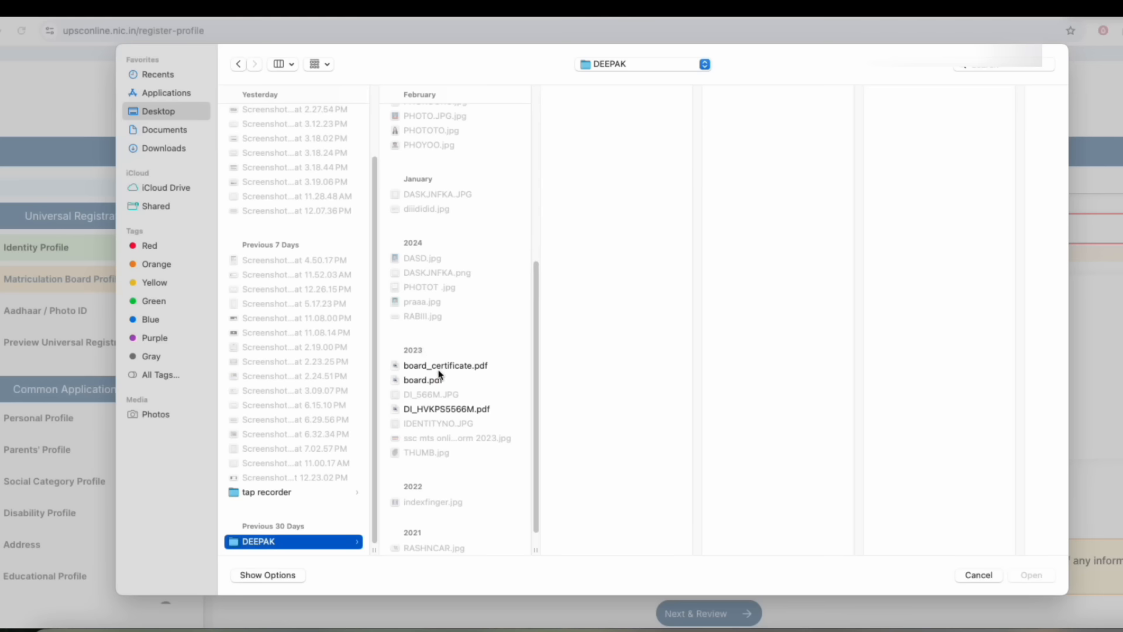
click(440, 366)
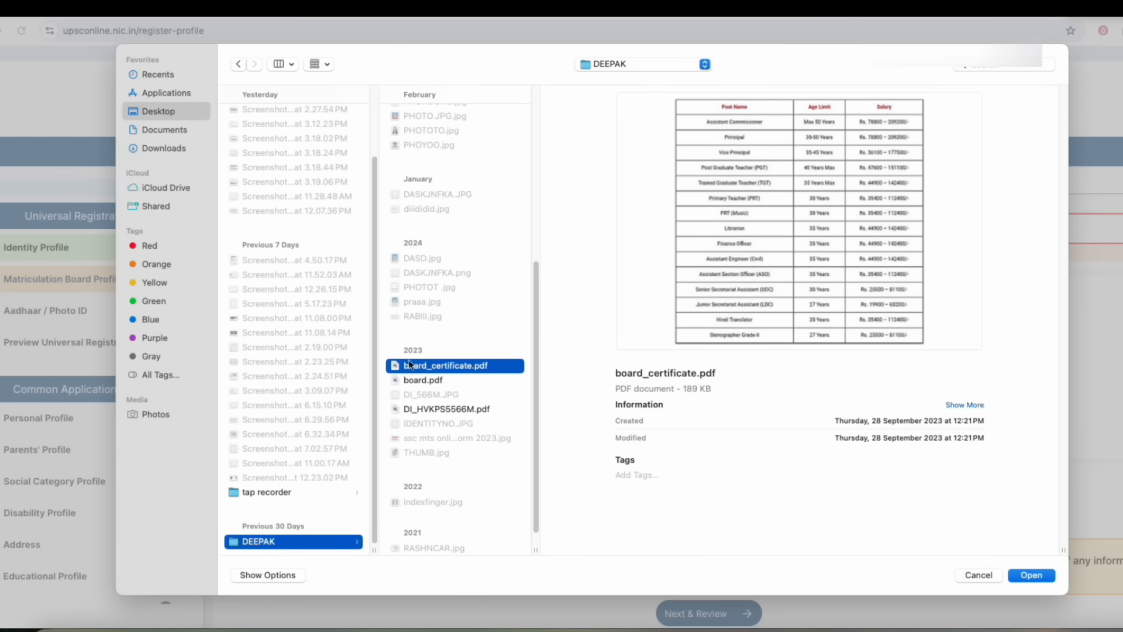
click(1031, 578)
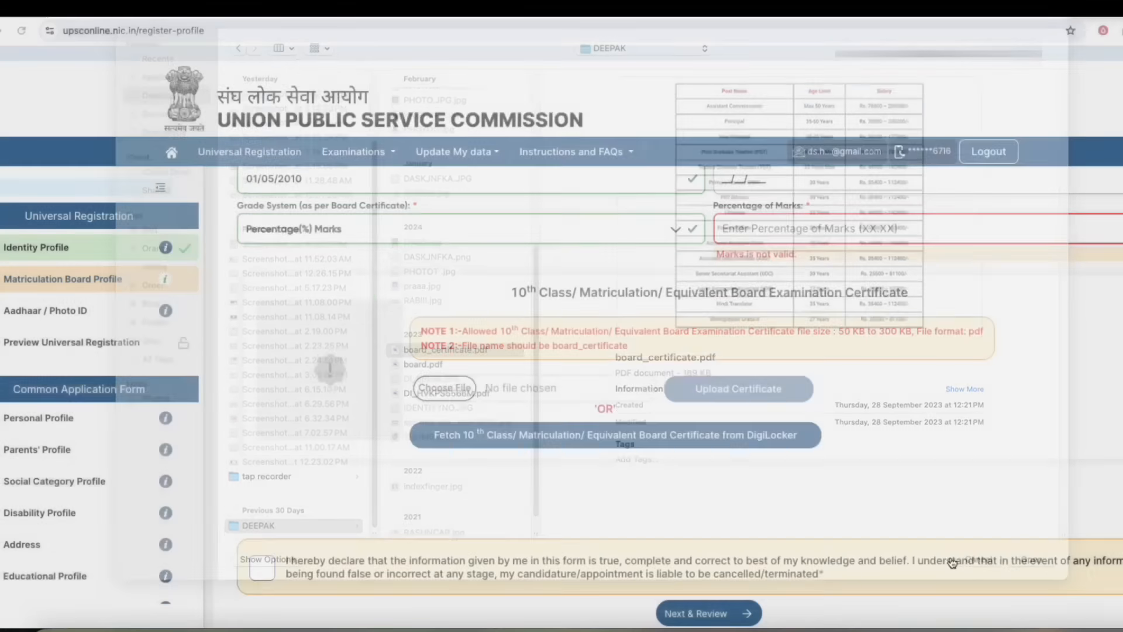
click(724, 390)
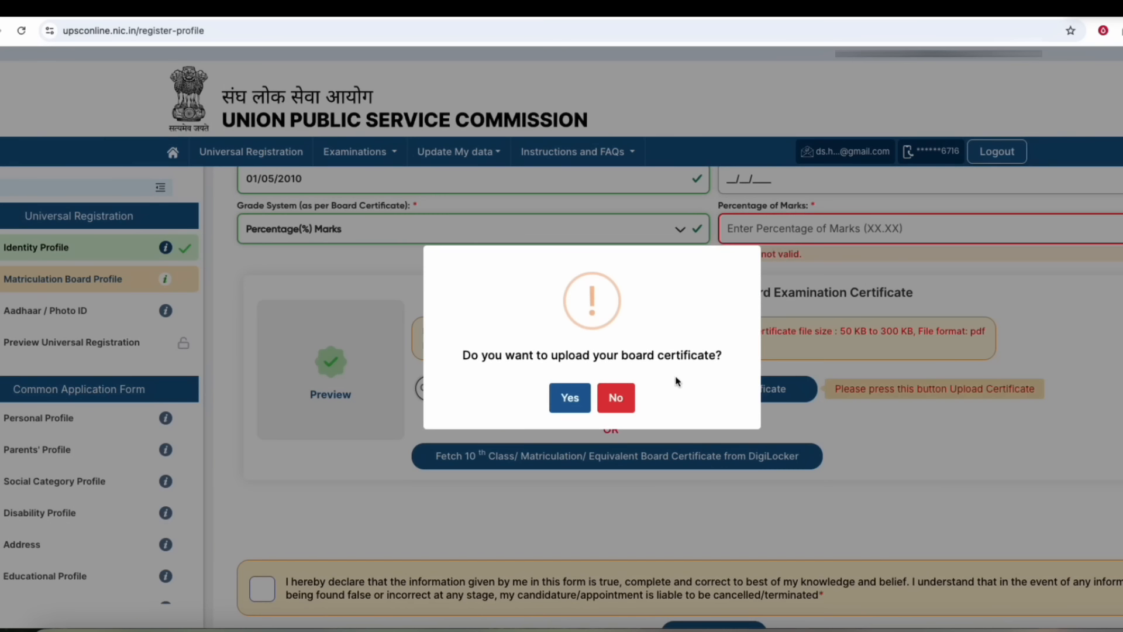
click(571, 396)
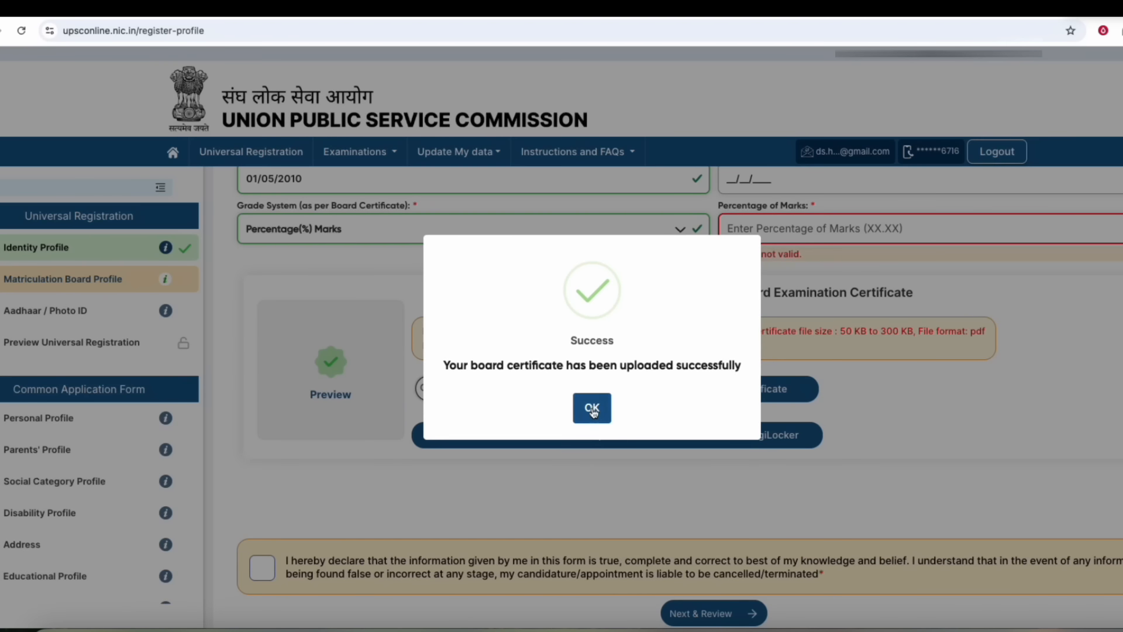
click(597, 407)
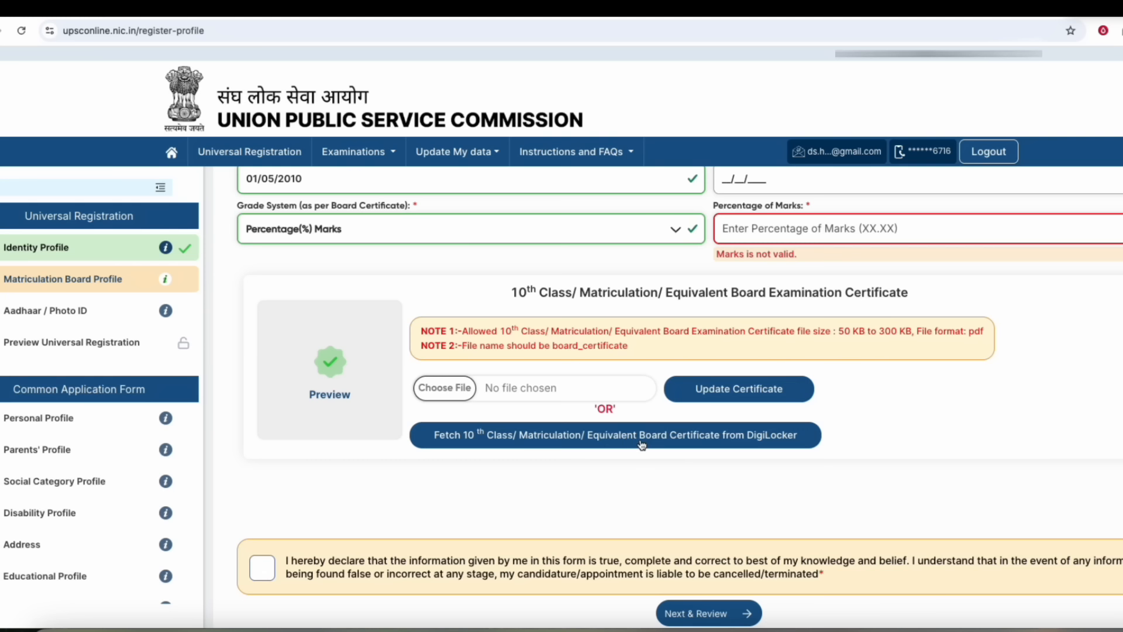
Tick the declaration, review and submit the Matriculation Board Profile, and acknowledge the success dialog.
scroll(479, 479, down, 1)
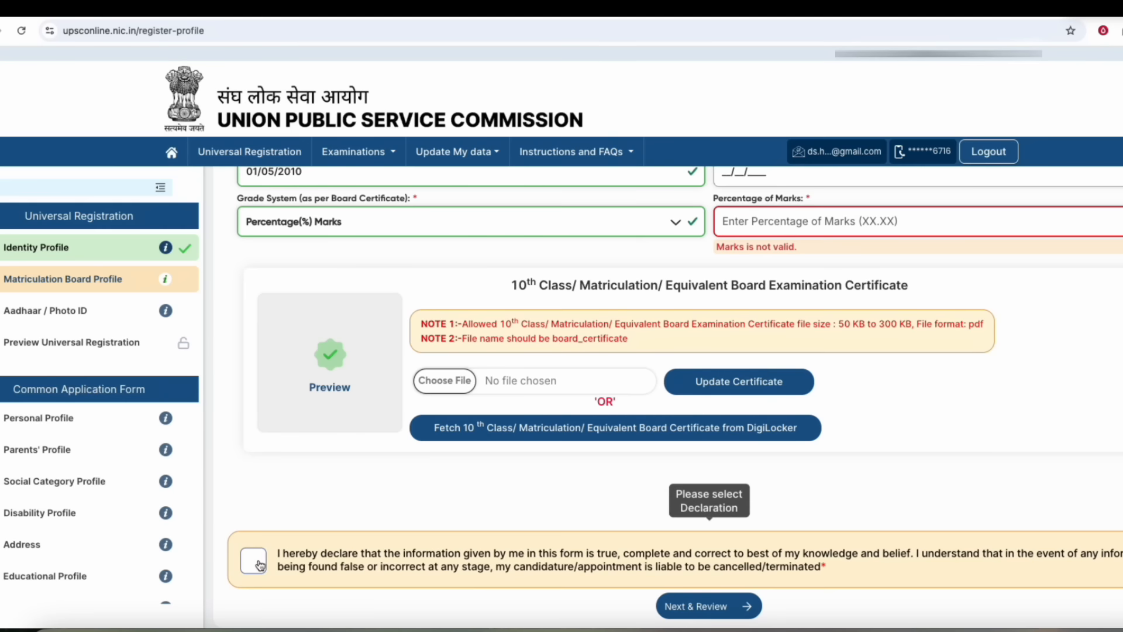
click(254, 560)
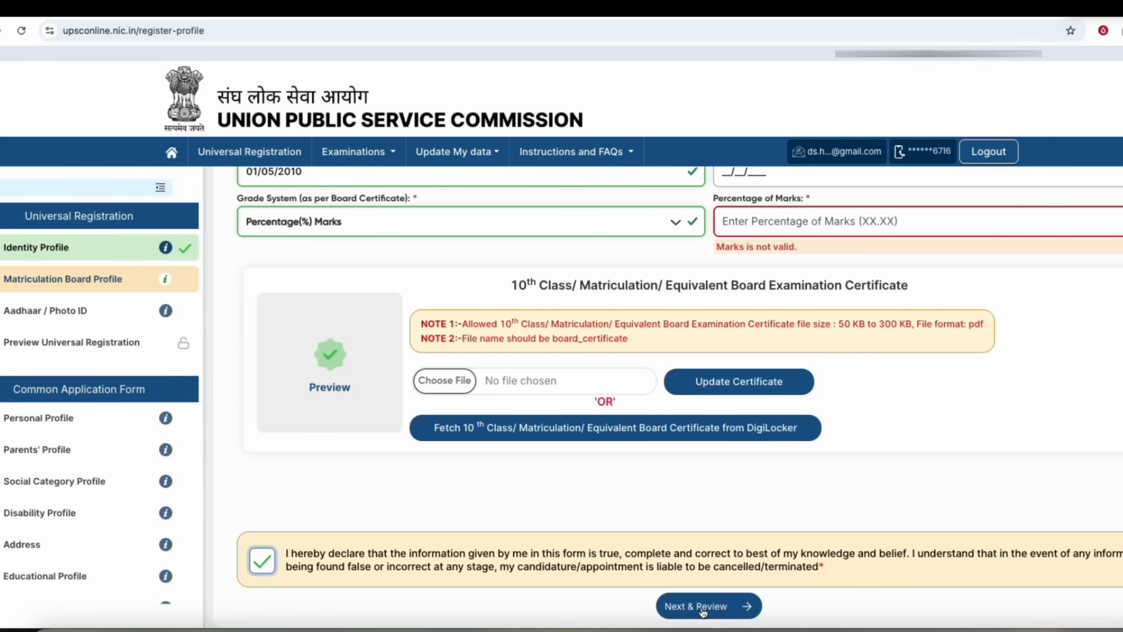
click(703, 608)
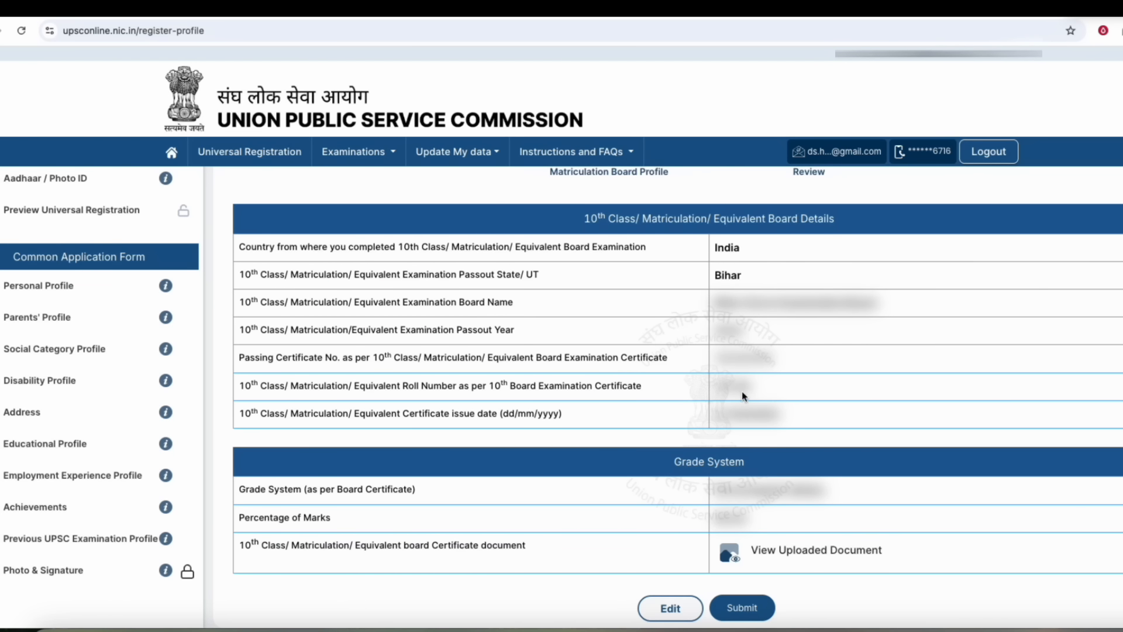
click(741, 607)
click(565, 411)
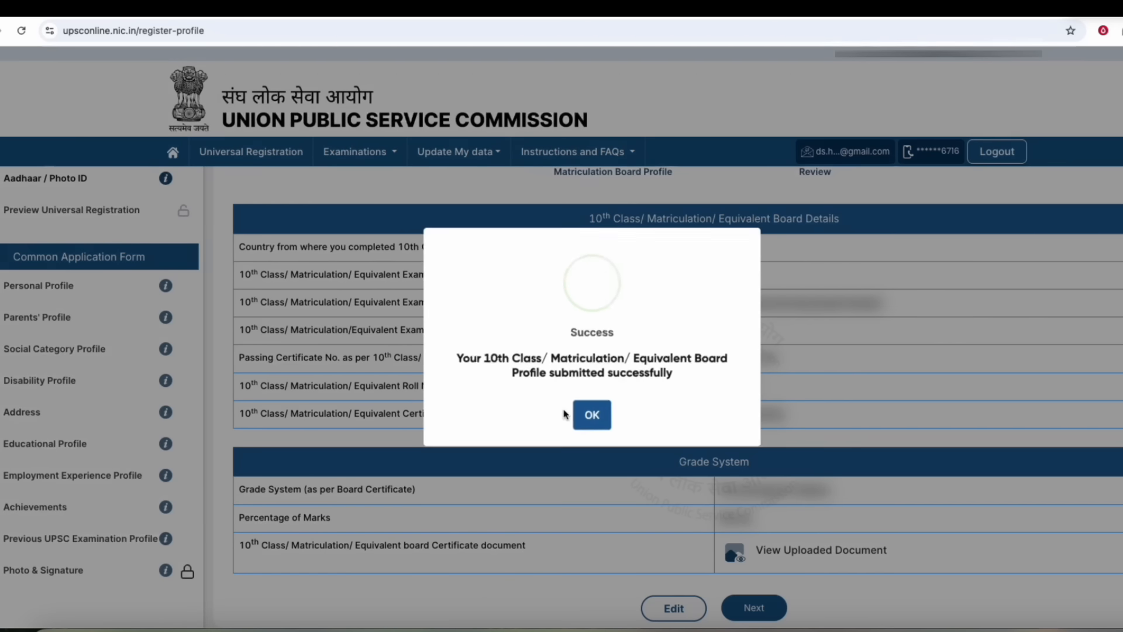
click(601, 418)
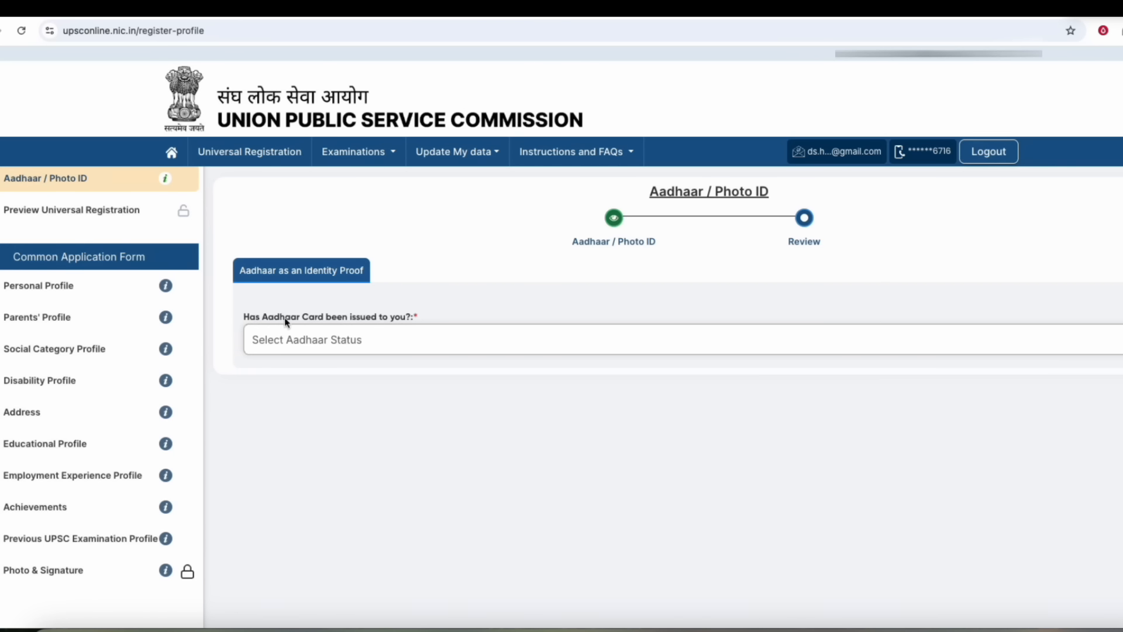
Try the Aadhaar options: card issued with consent, then verification through a Virtual ID.
click(372, 339)
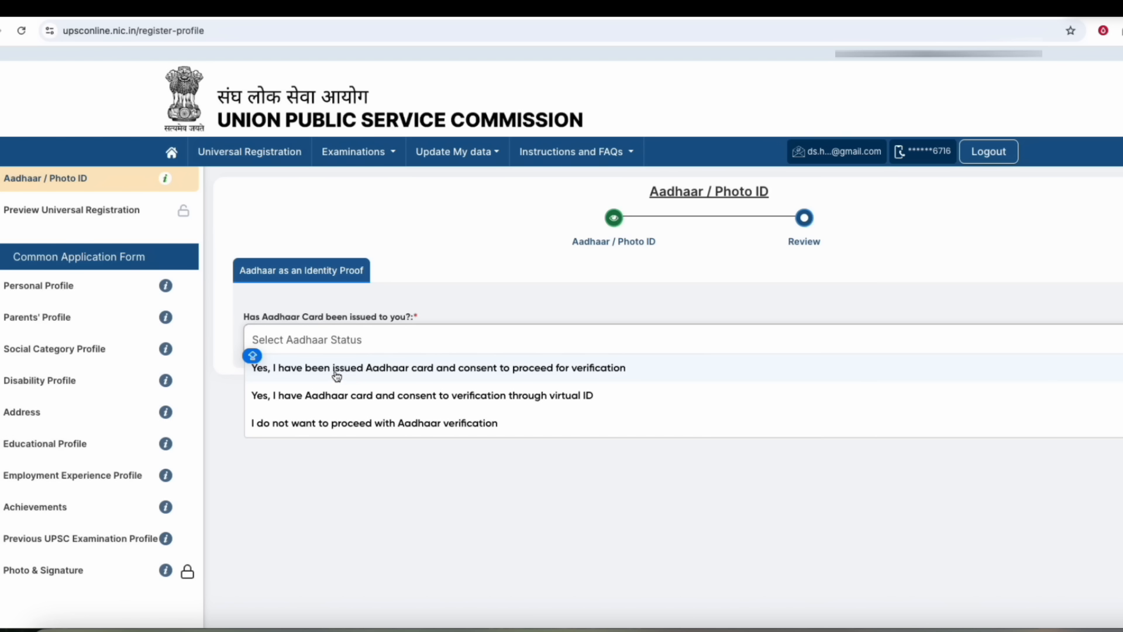
click(418, 370)
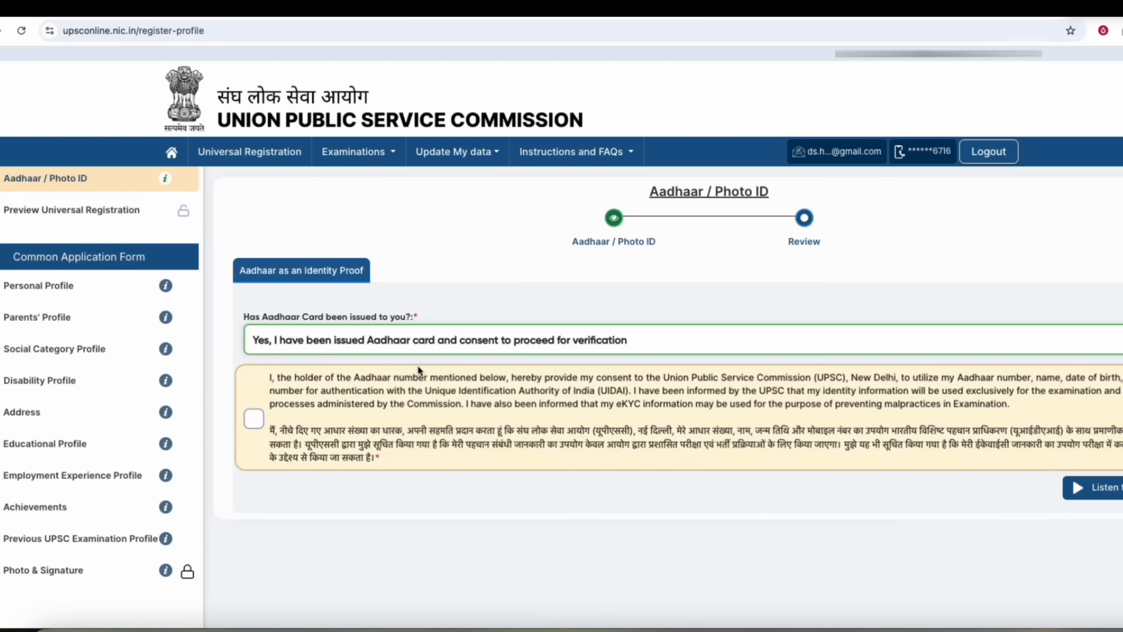
click(253, 419)
scroll(258, 458, down, 1)
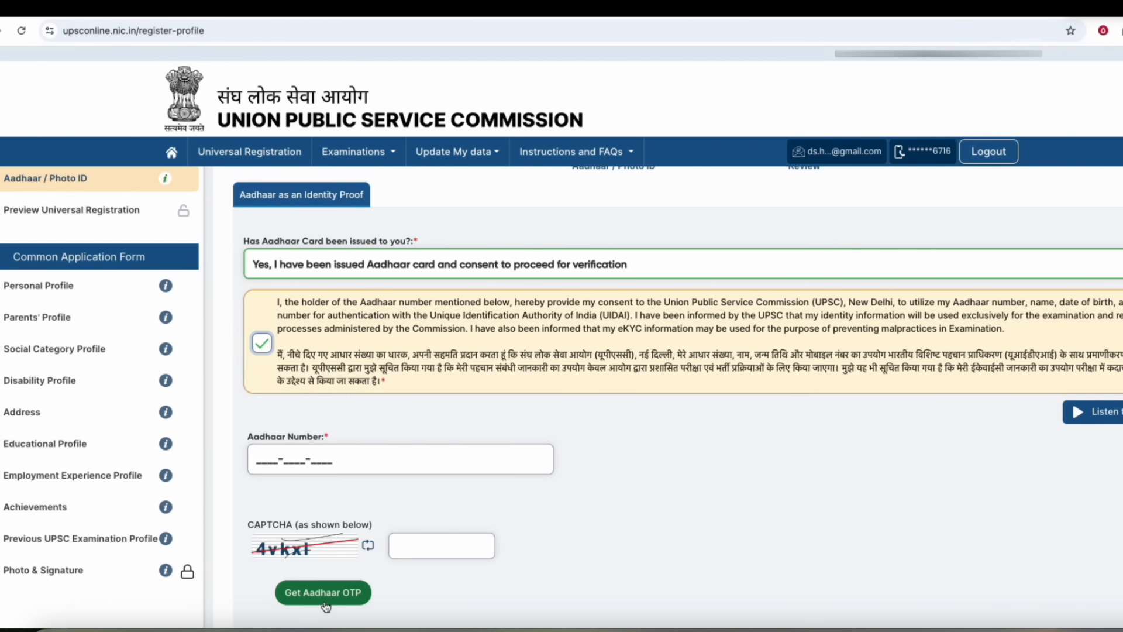
scroll(605, 471, down, 1)
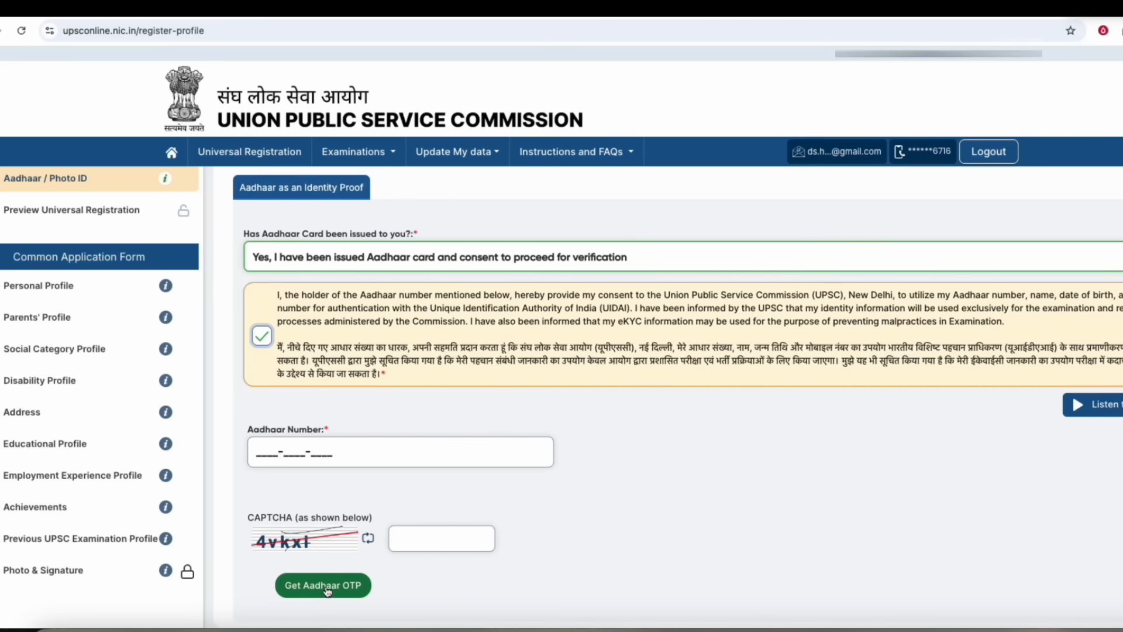
click(351, 257)
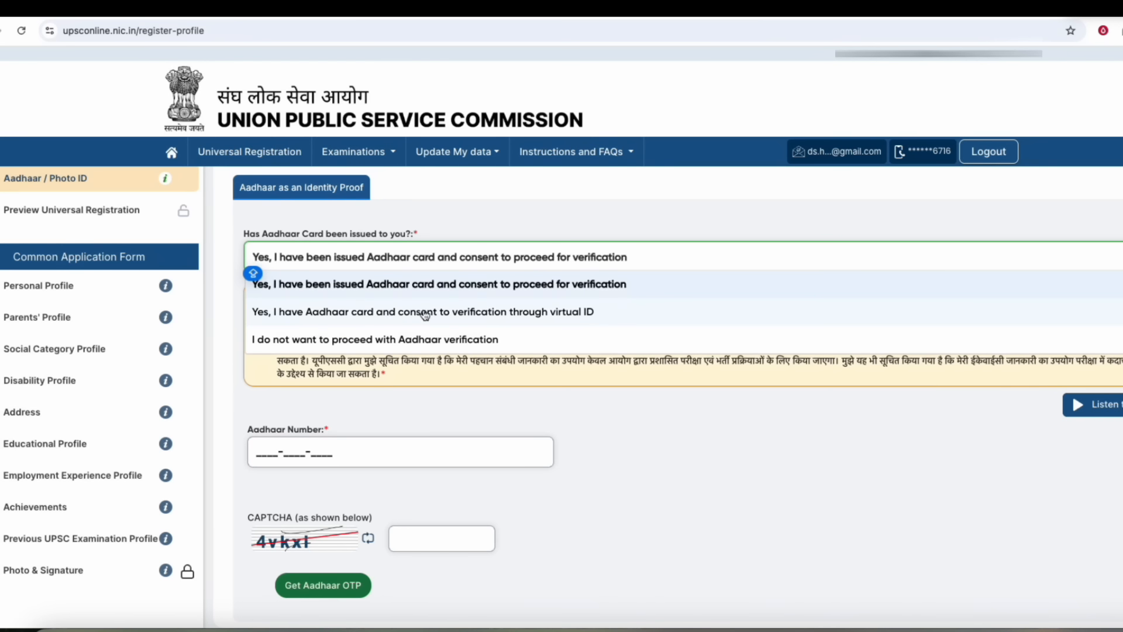
click(463, 313)
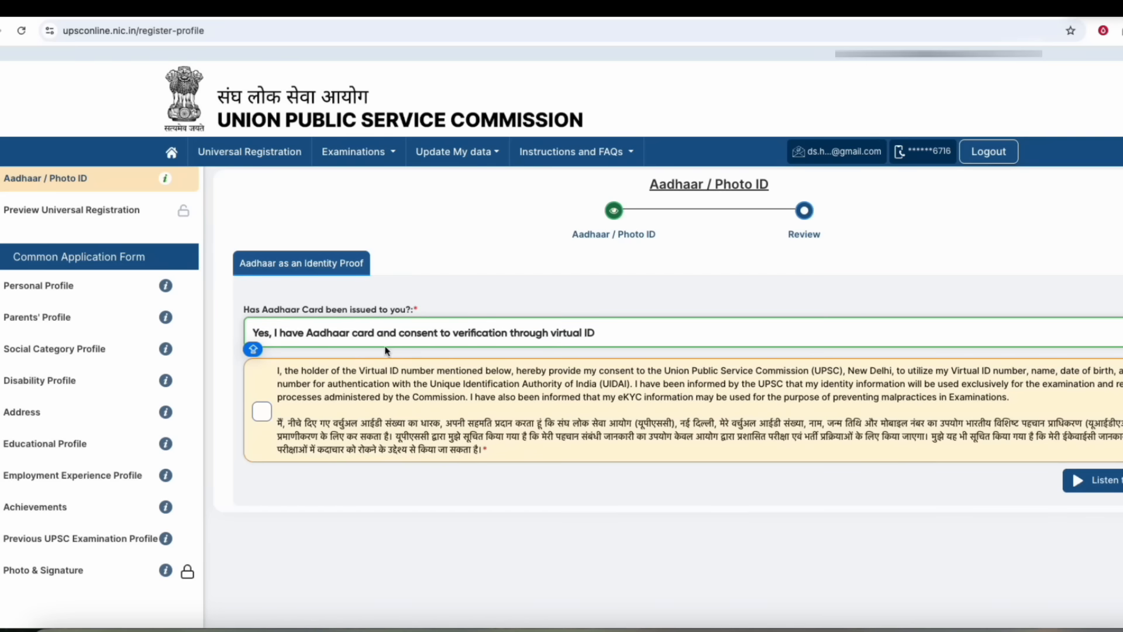
scroll(267, 468, down, 2)
click(265, 453)
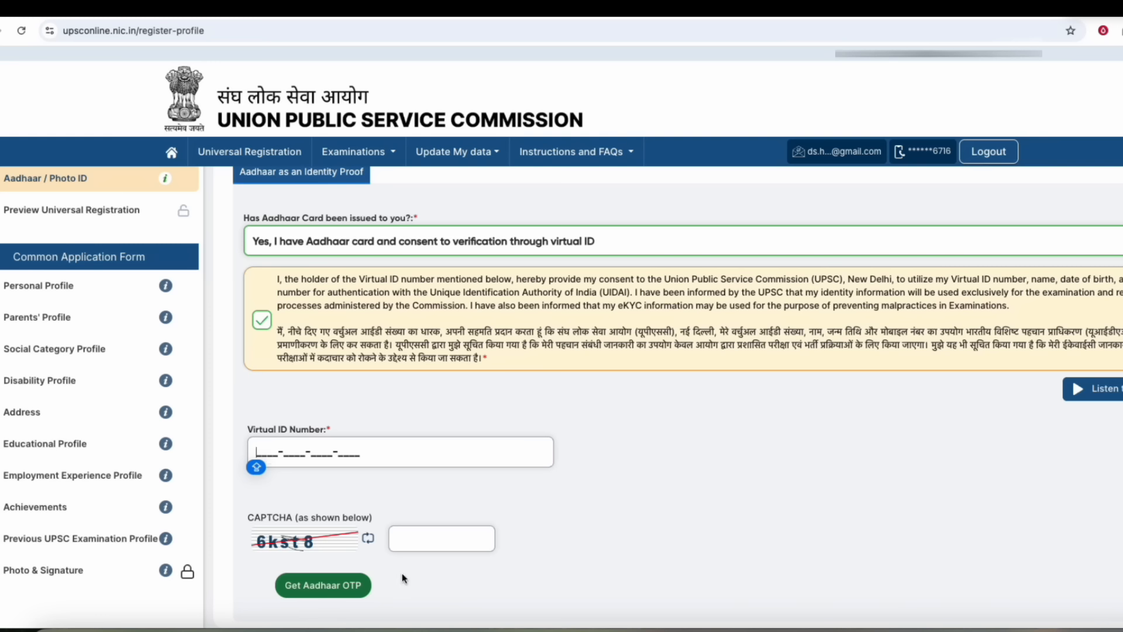
Choose 'I do not want to proceed with Aadhaar verification', accept the notice, and go to Photo ID.
click(353, 252)
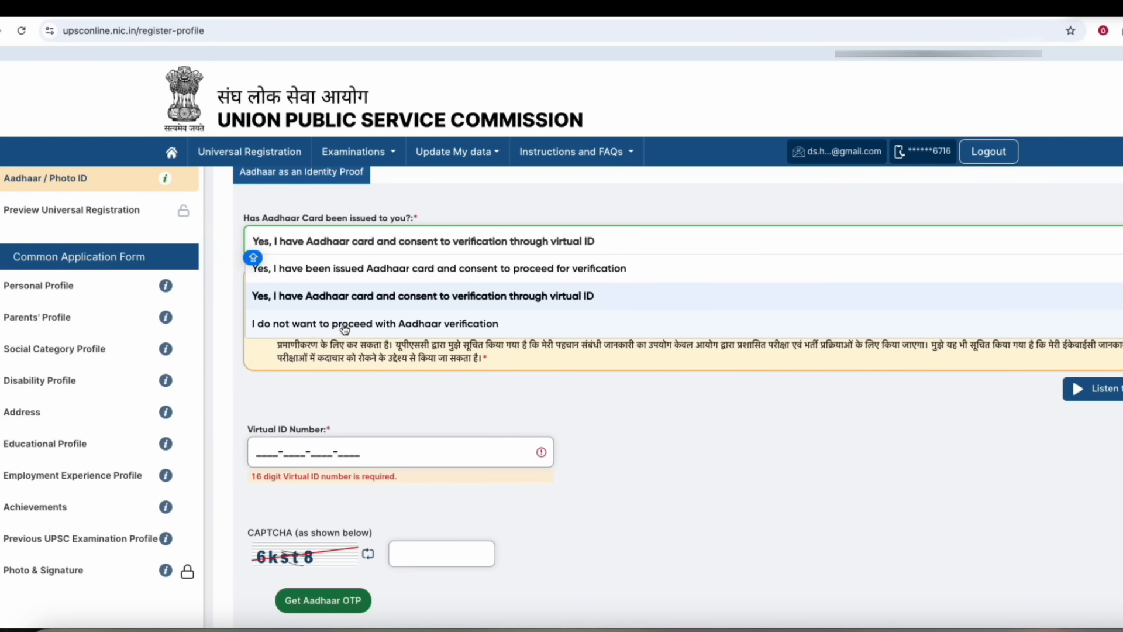
click(351, 324)
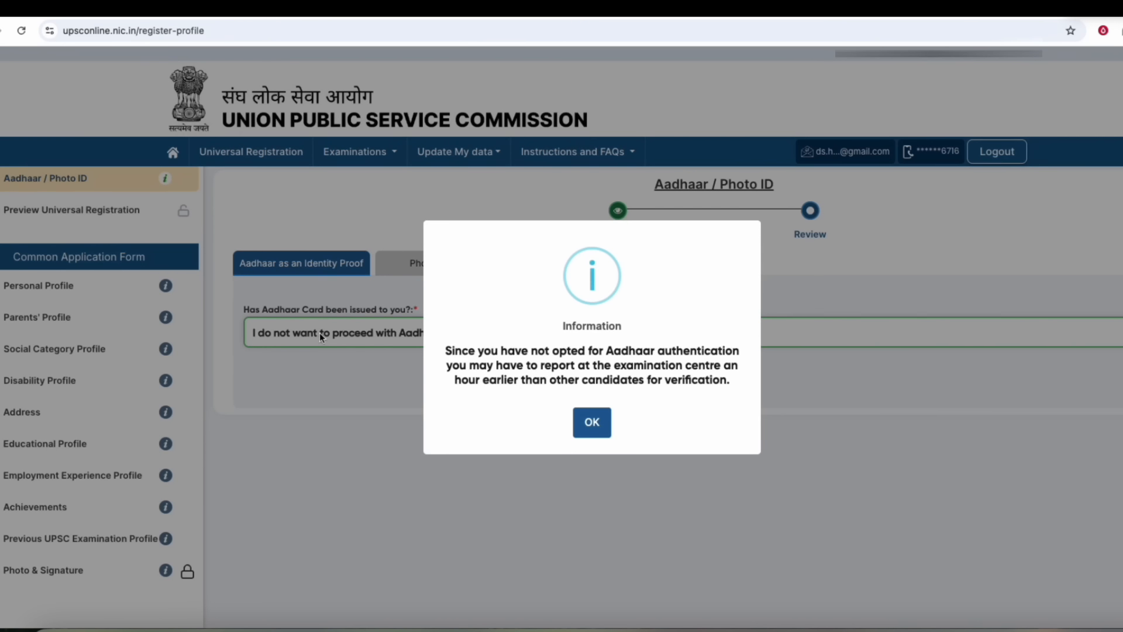
click(592, 423)
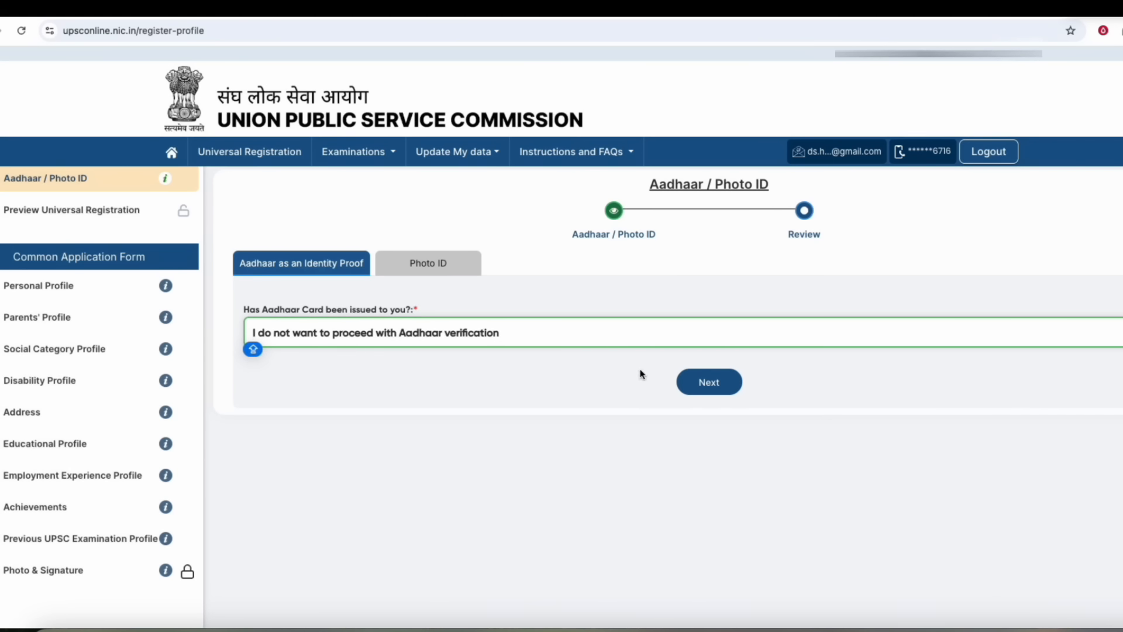
click(425, 266)
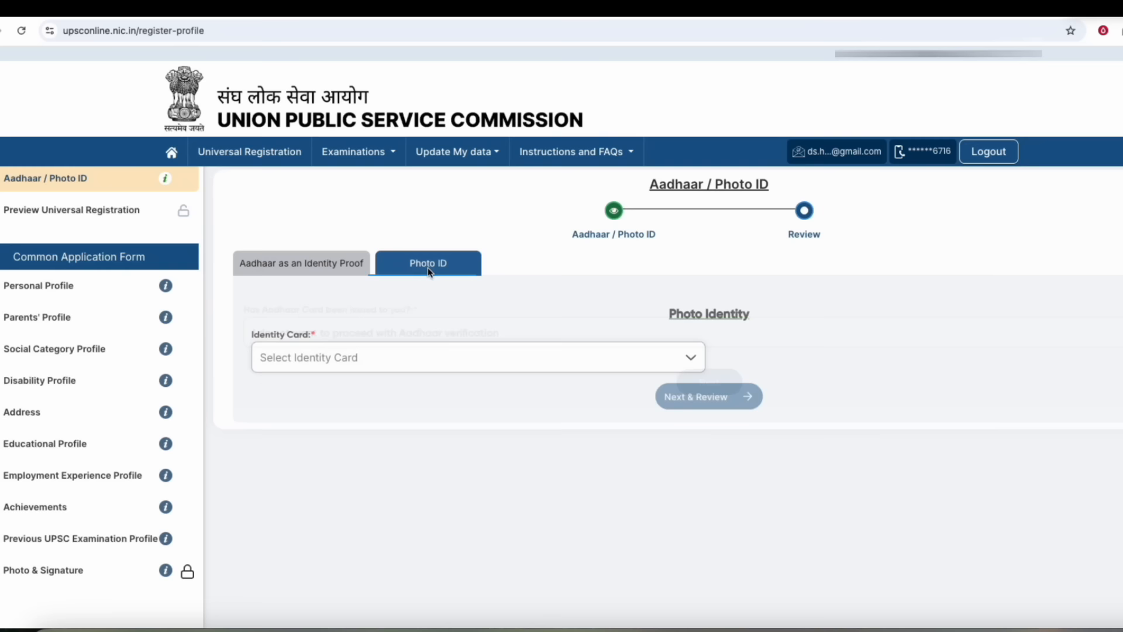
Set the identity card type to Valid PAN Card instead of the Class 11/12 school ID.
click(302, 358)
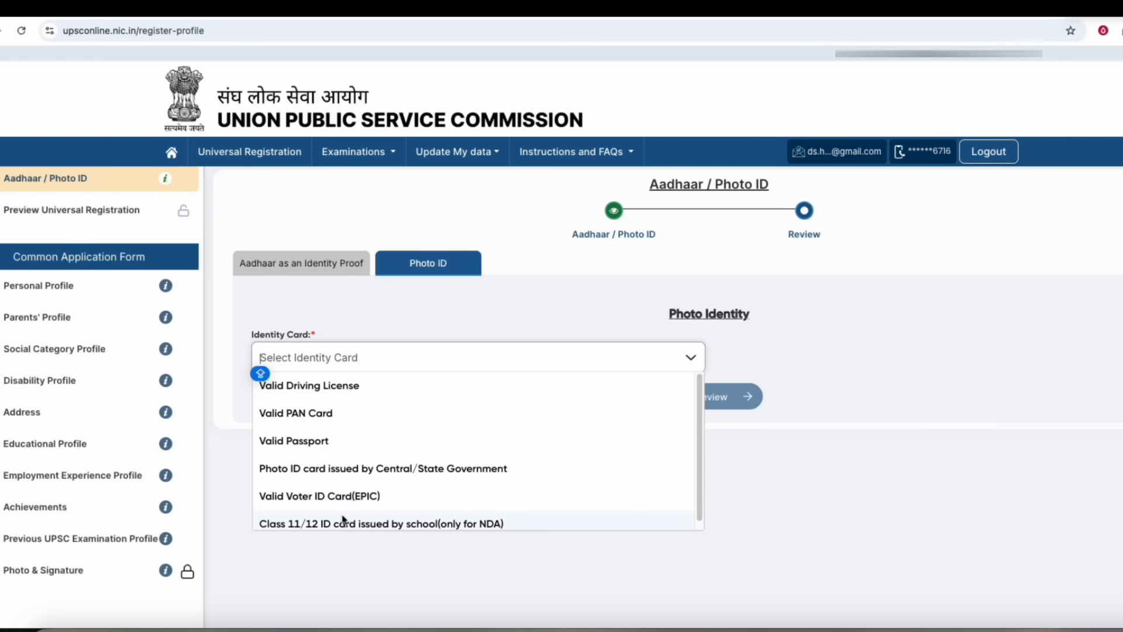
scroll(351, 497, down, 1)
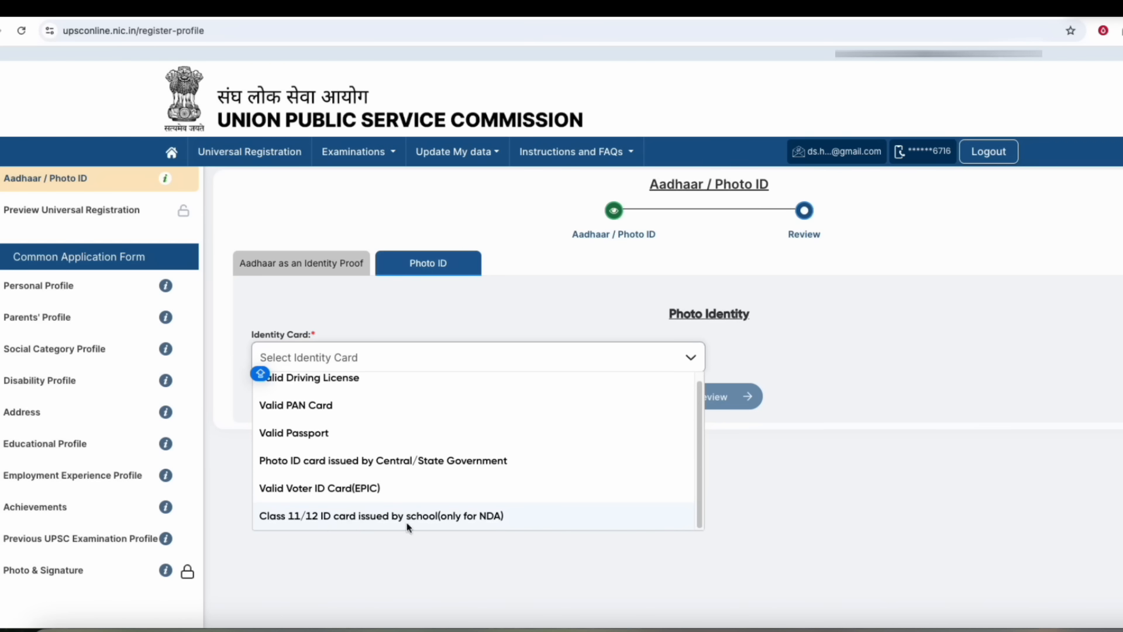
click(364, 517)
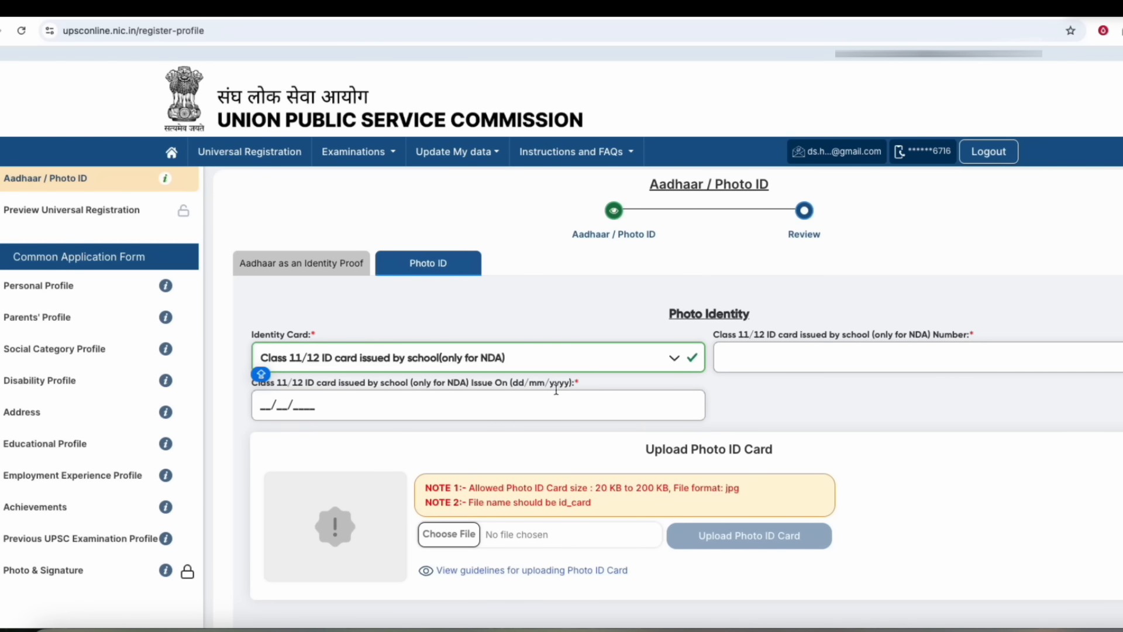
scroll(468, 380, down, 1)
click(378, 313)
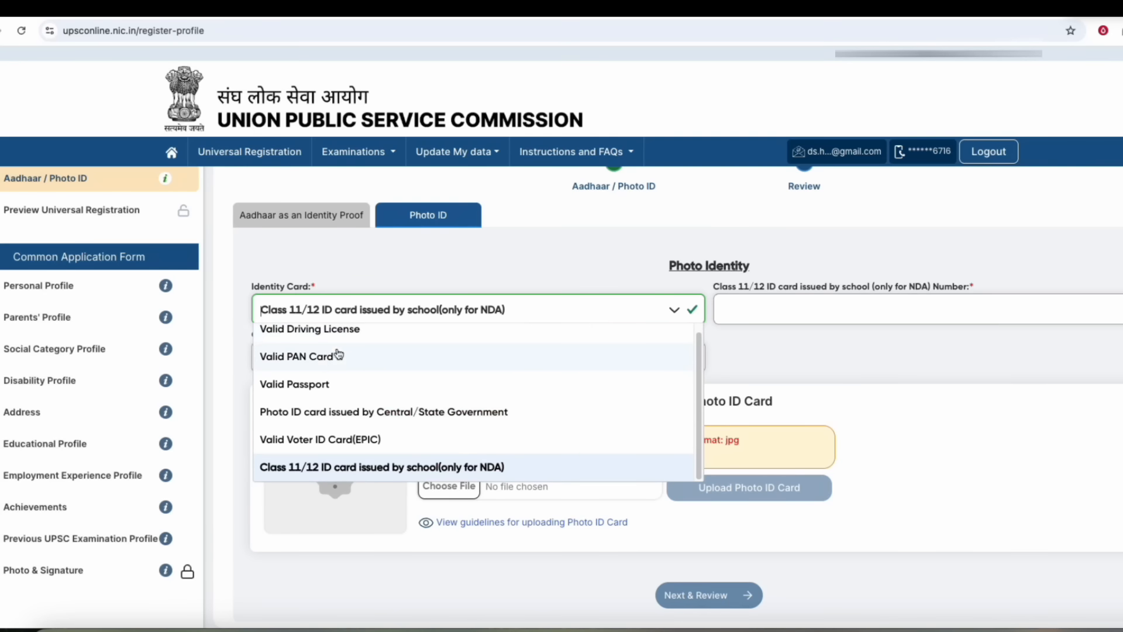
click(305, 362)
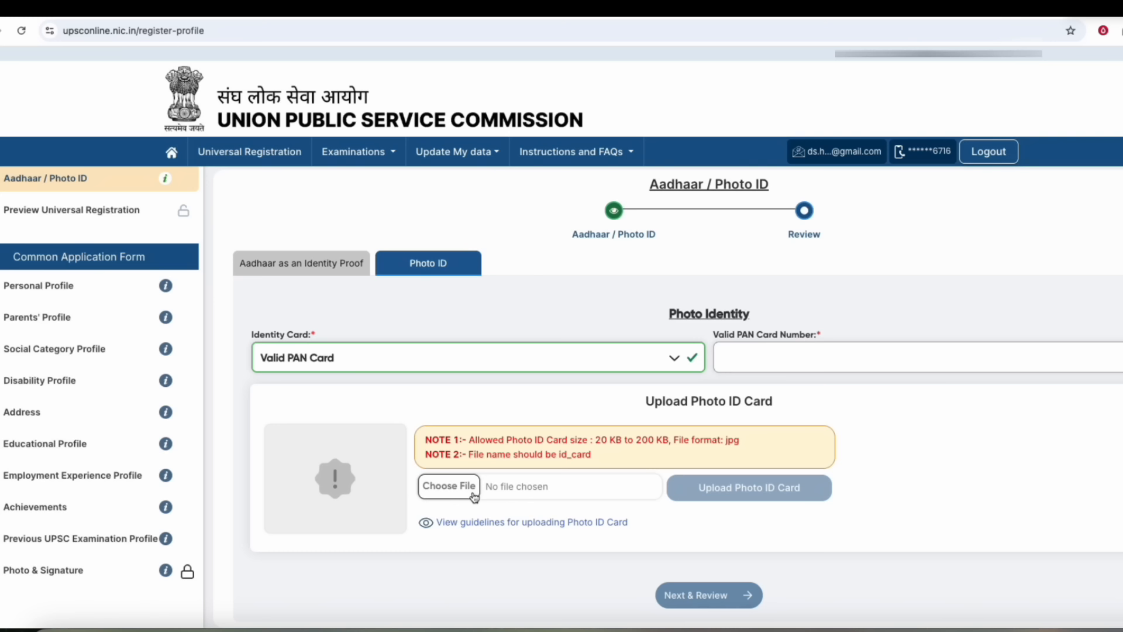
Confirm Valid PAN Card stays selected and revisit the Aadhaar and Photo ID sections.
drag(558, 455, 593, 456)
click(344, 366)
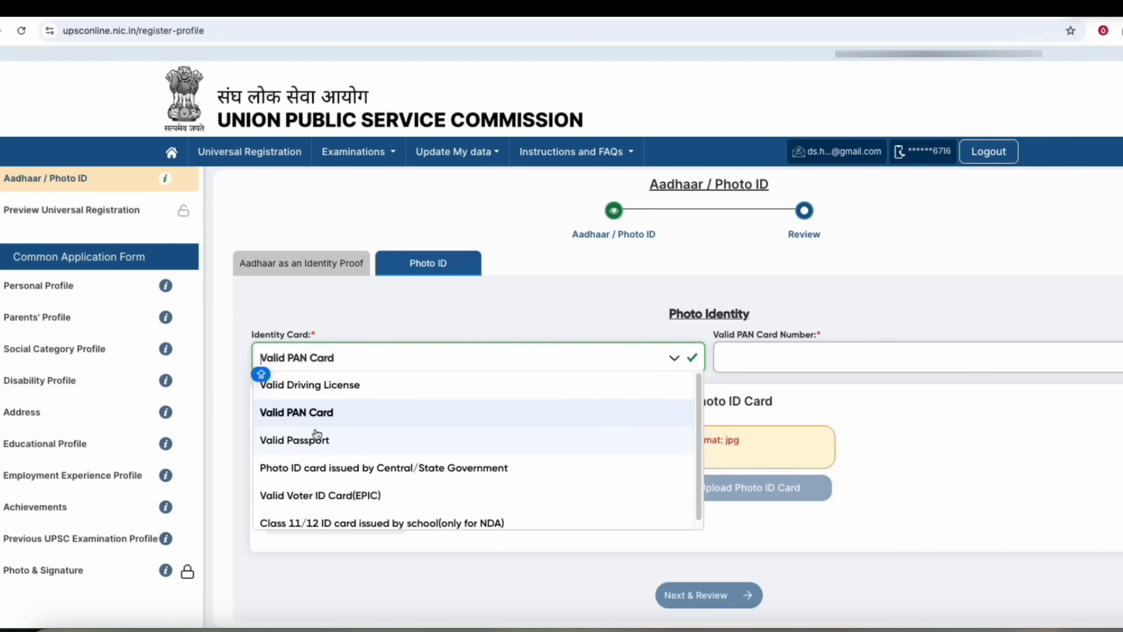
click(476, 320)
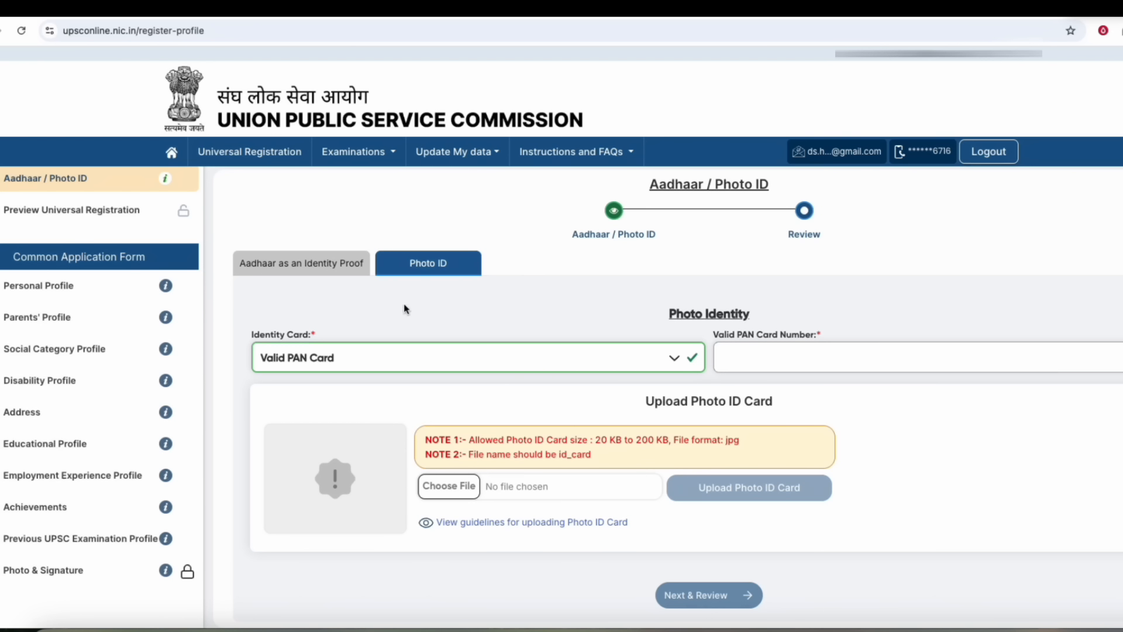
click(310, 264)
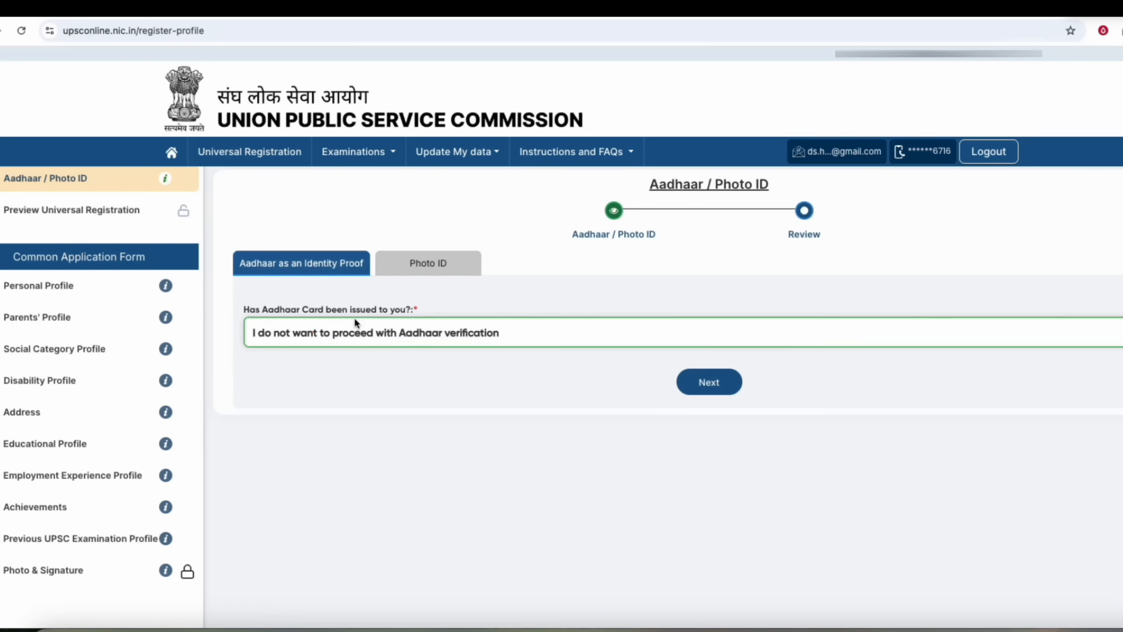
click(418, 273)
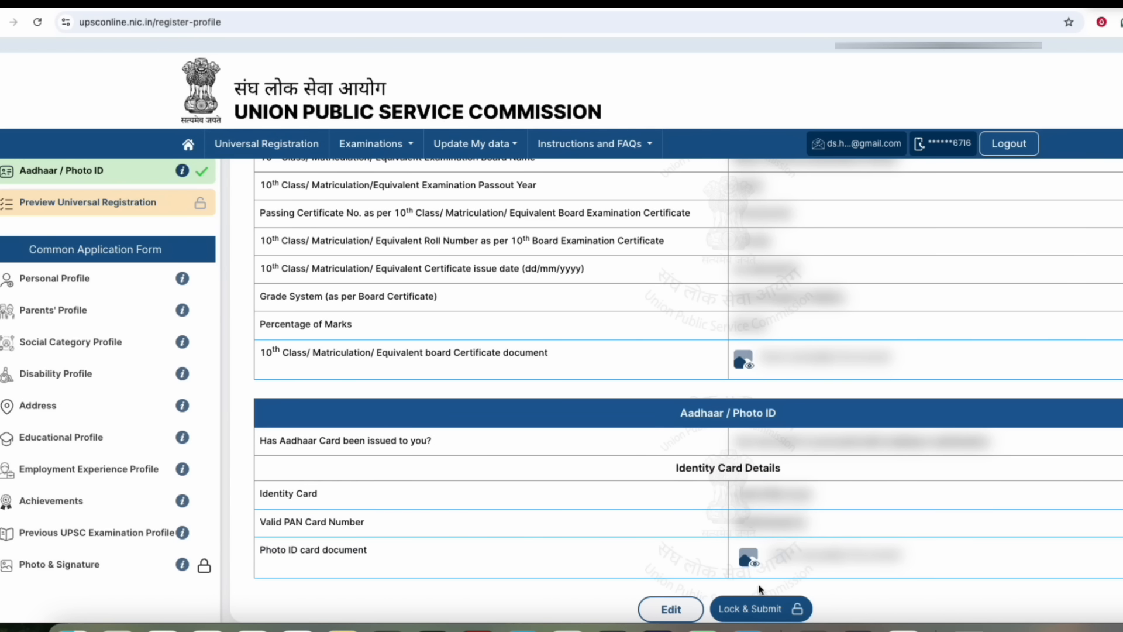
Lock and submit the registration, confirm both prompts, and dismiss the Congratulations dialog showing the new URN.
click(750, 607)
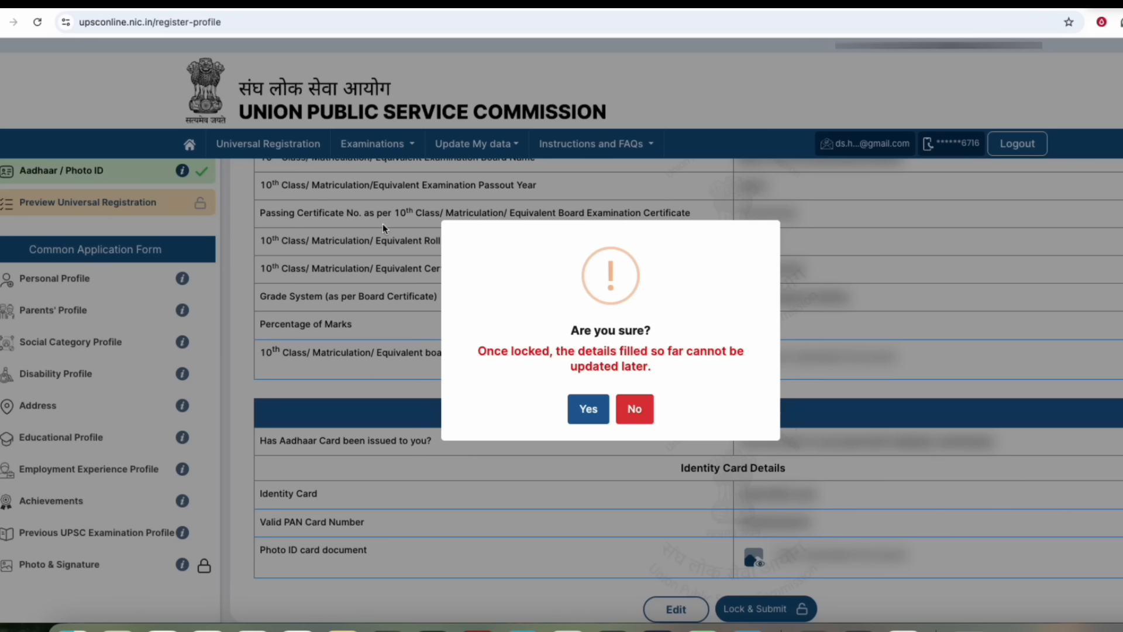
click(582, 417)
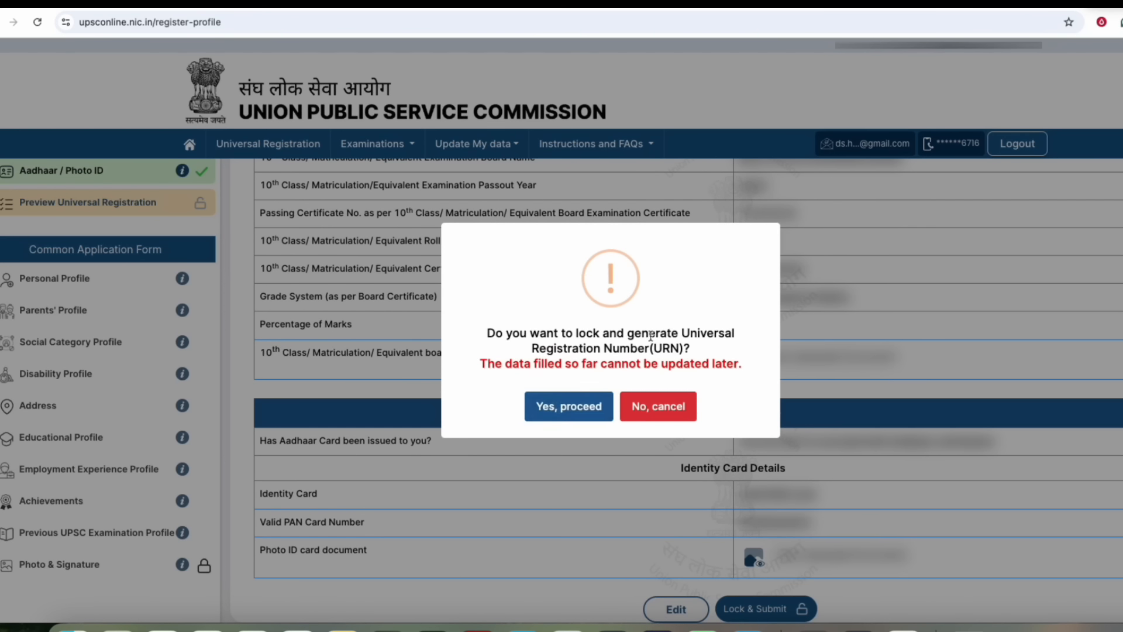
drag(650, 335, 679, 336)
drag(584, 351, 644, 351)
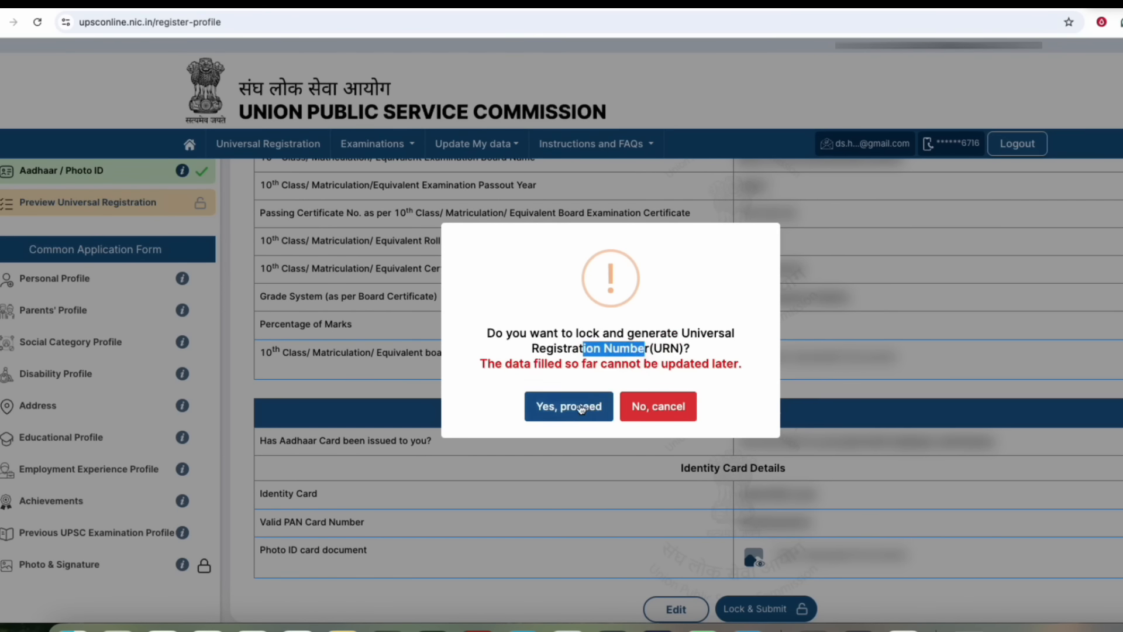
click(578, 409)
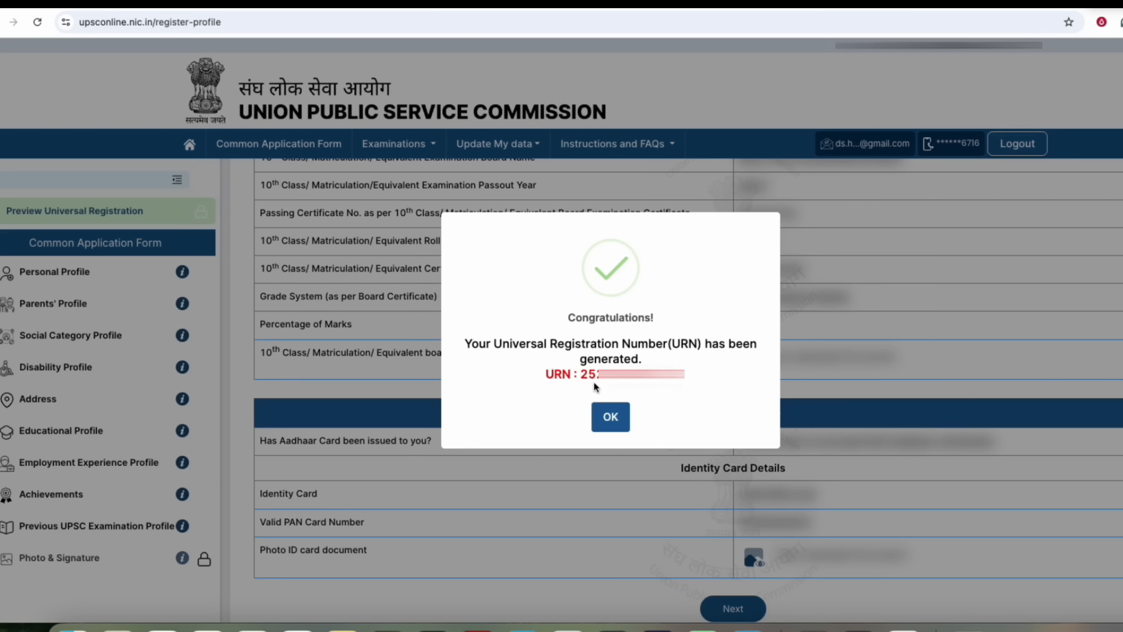
double_click(584, 375)
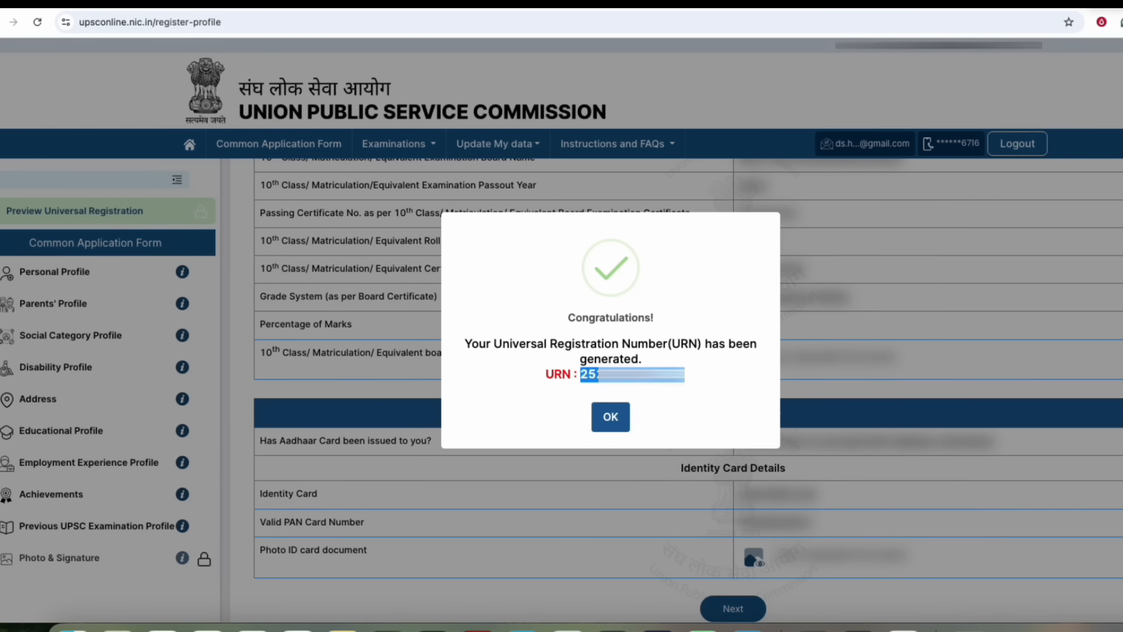
click(610, 416)
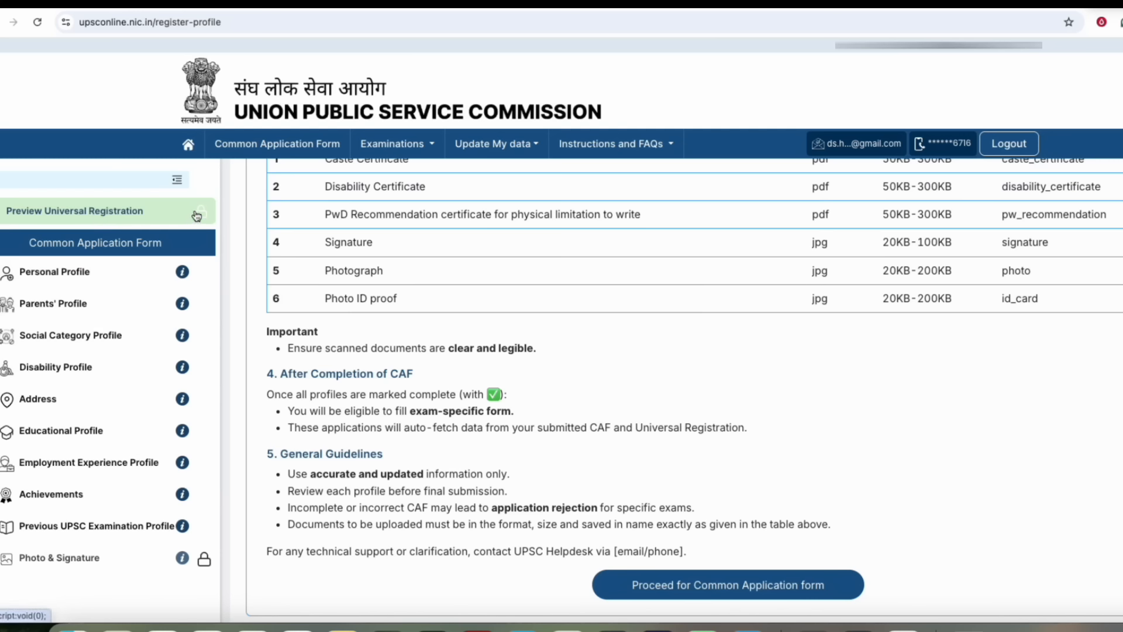
Read through the Common Application Form instructions and proceed to the Personal Profile form.
scroll(508, 331, up, 8)
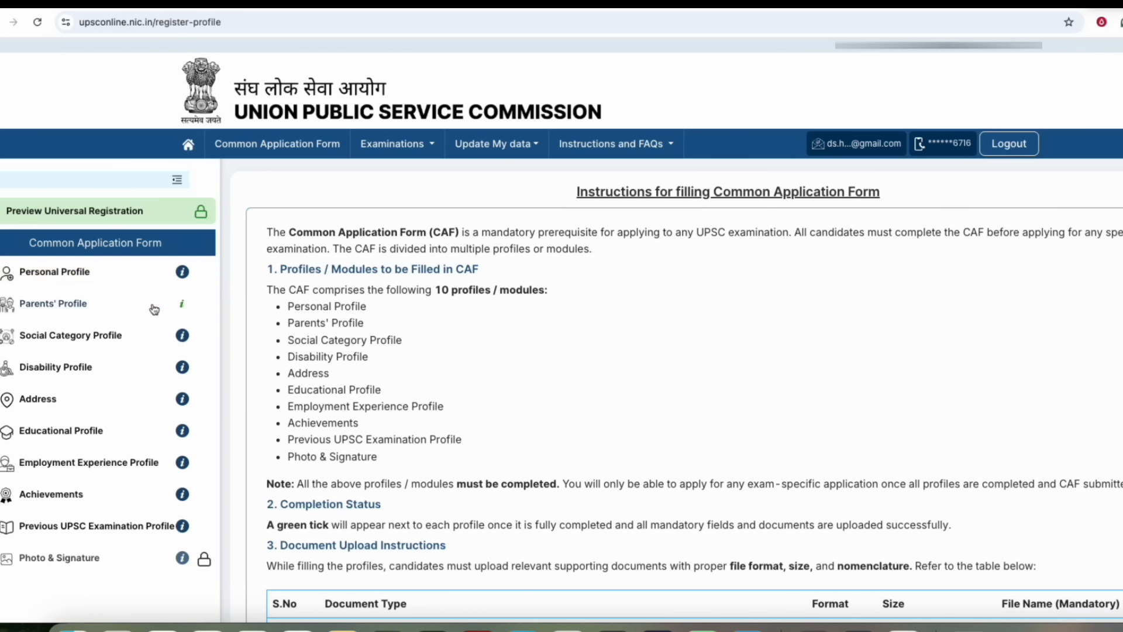
scroll(314, 311, down, 4)
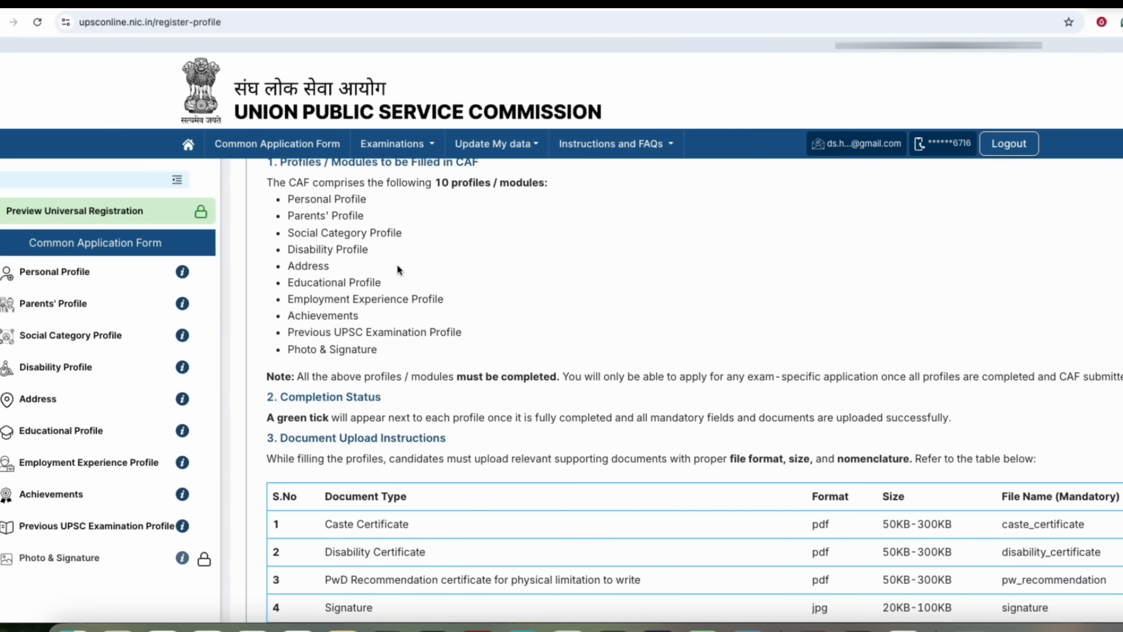
scroll(380, 271, down, 1)
scroll(349, 276, down, 2)
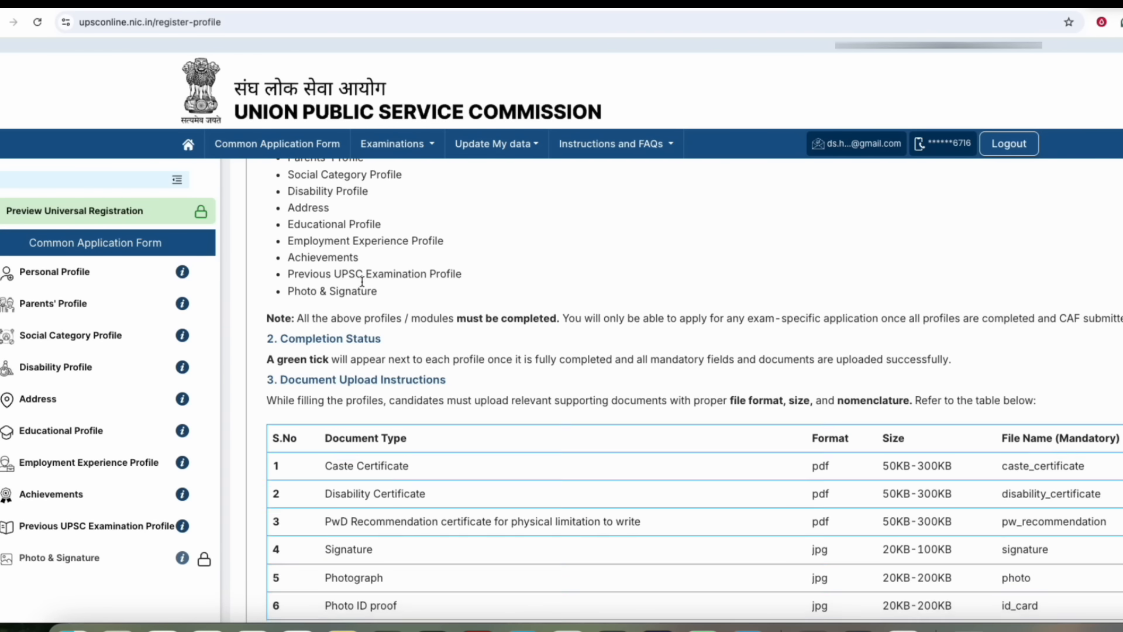
scroll(504, 321, down, 6)
scroll(504, 321, down, 1)
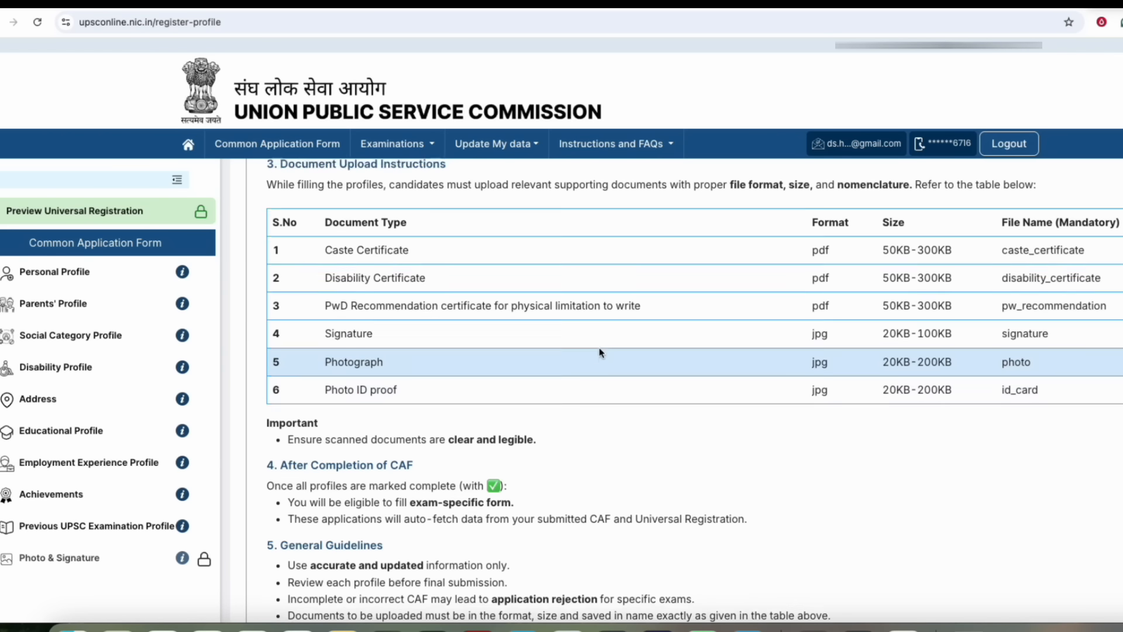
scroll(599, 353, up, 6)
scroll(605, 352, down, 8)
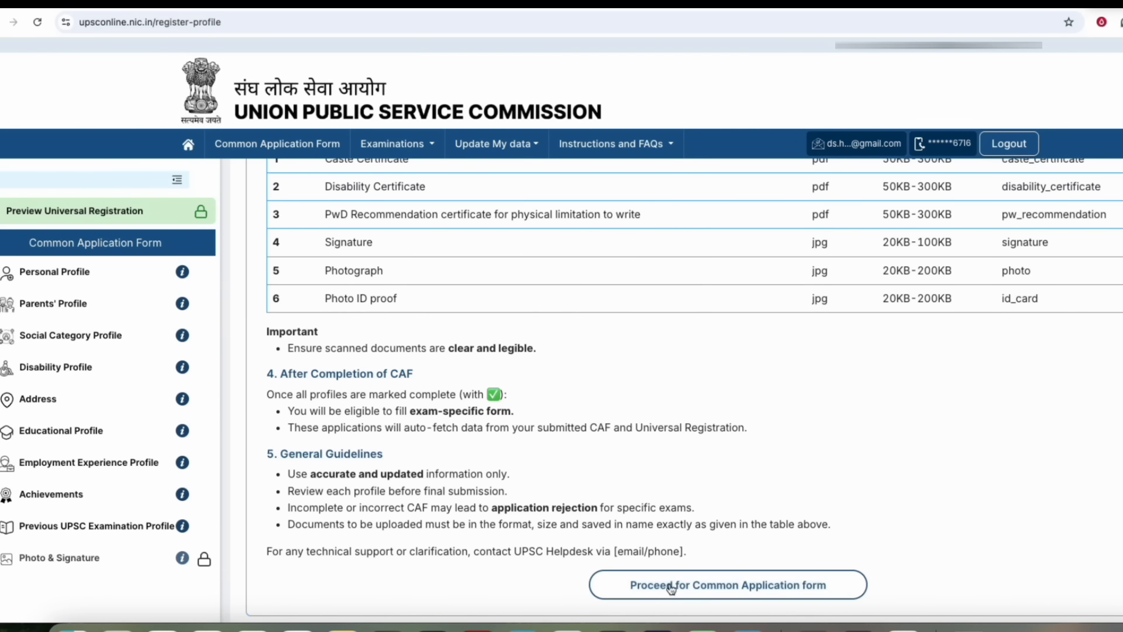
click(671, 591)
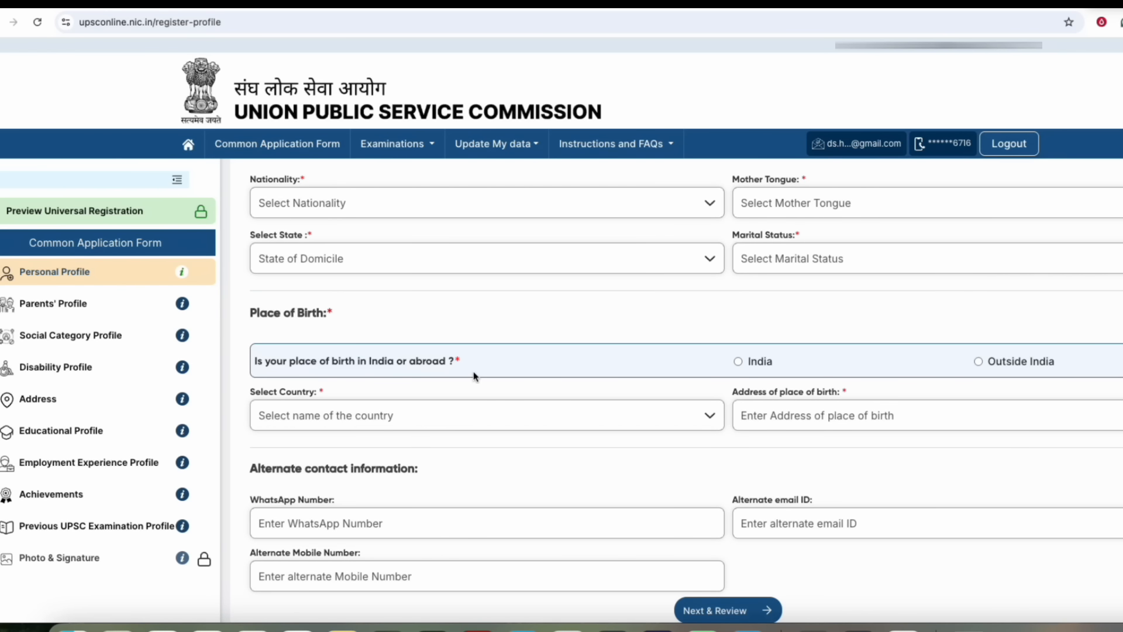
Choose nationality Citizen of India, minority status No, and mother tongue Hindi.
click(320, 210)
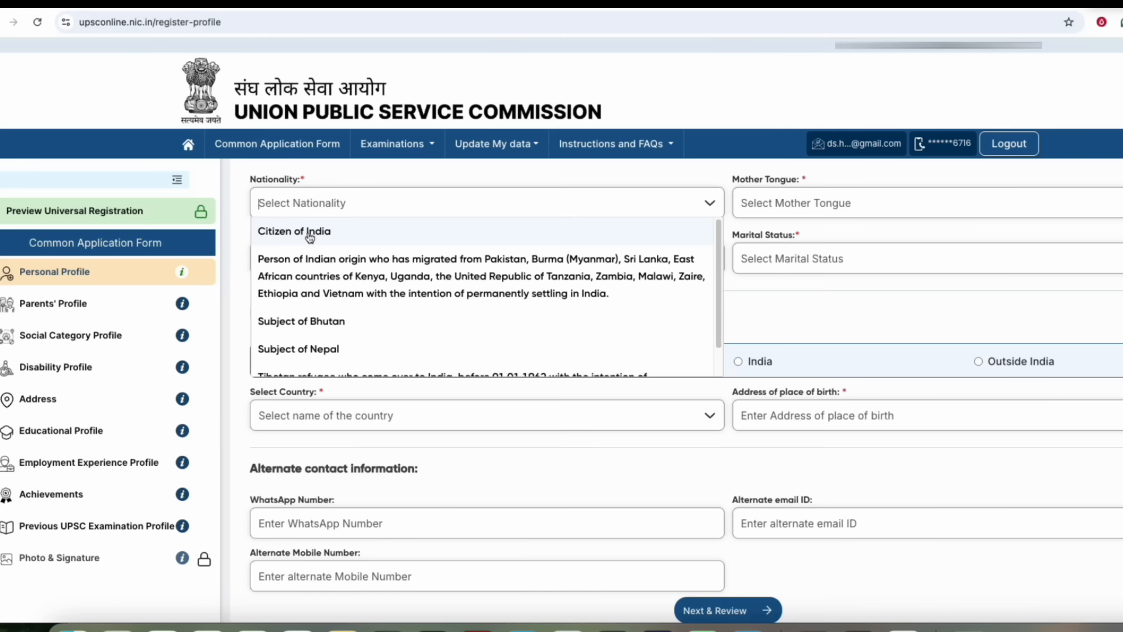
click(310, 234)
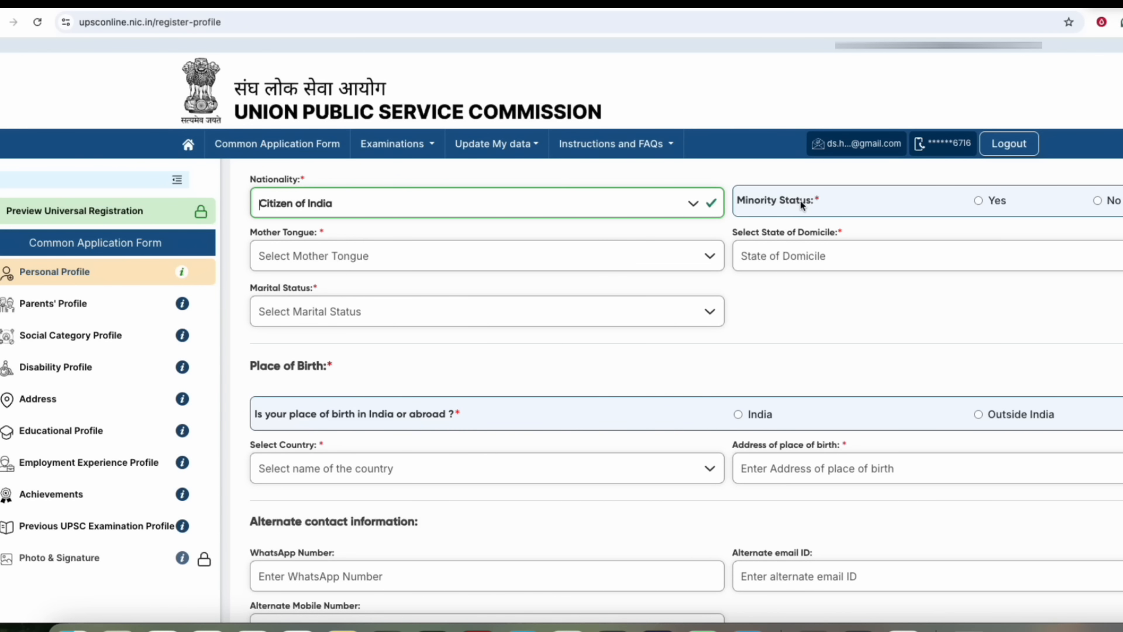
click(784, 203)
click(1091, 204)
click(329, 255)
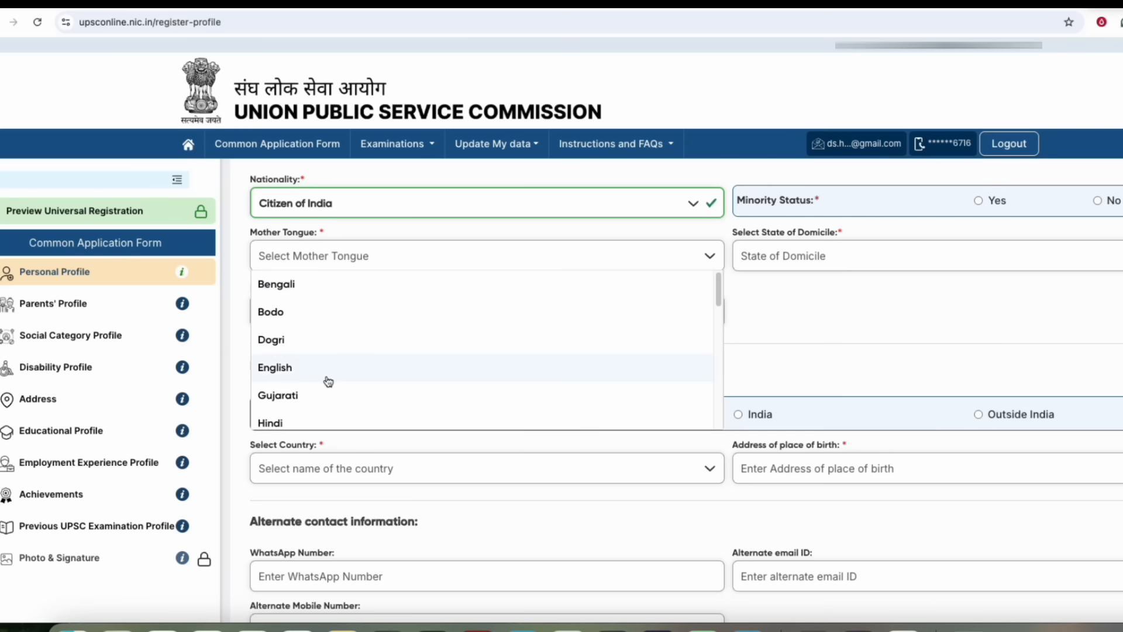
text(hin)
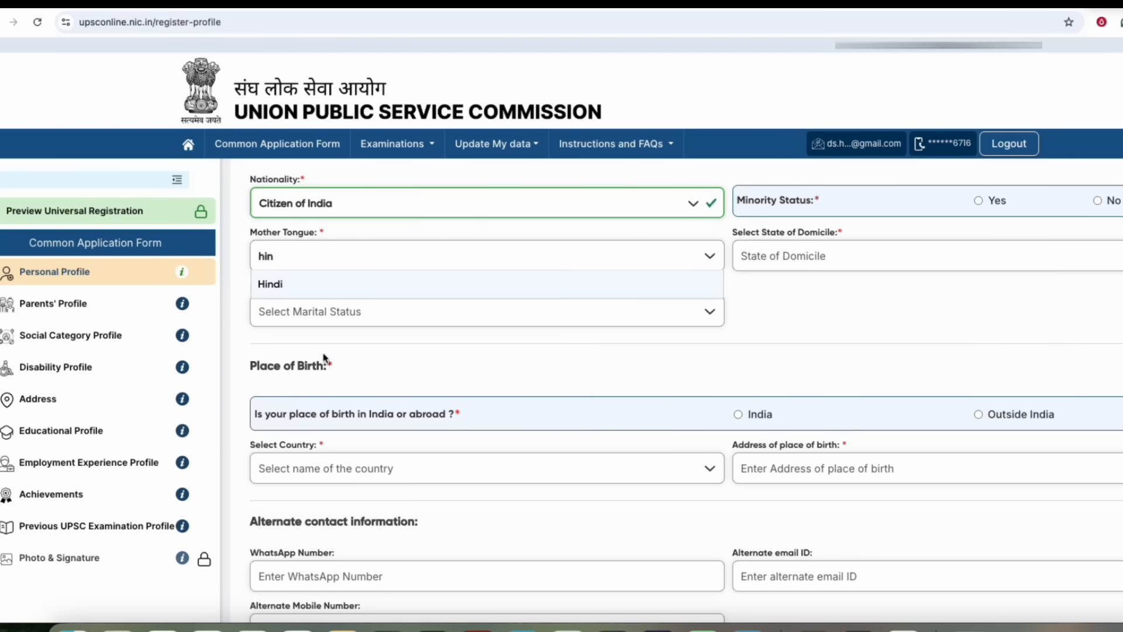
click(284, 294)
click(822, 260)
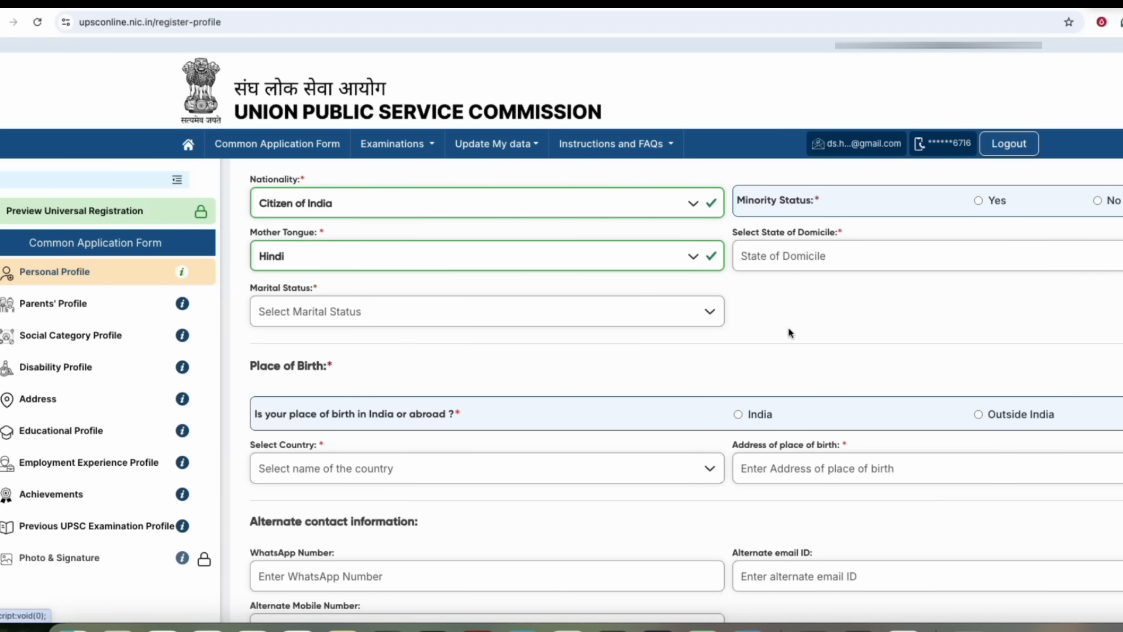
Recheck nationality and briefly switch minority status to Yes, viewing the minority group list.
scroll(789, 333, up, 2)
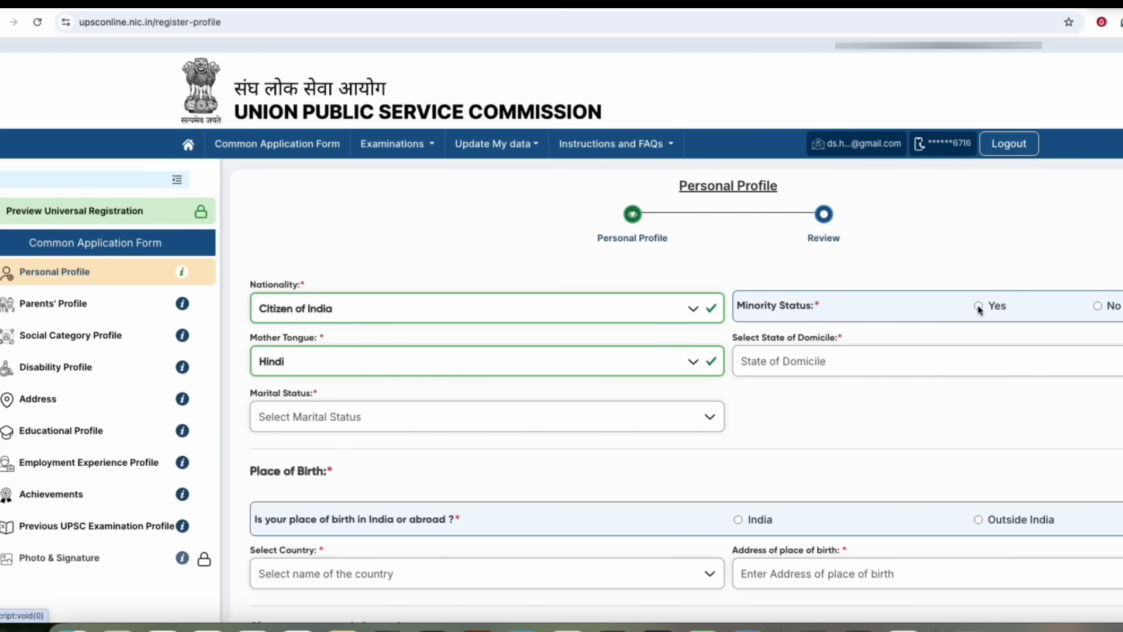
key(super+l)
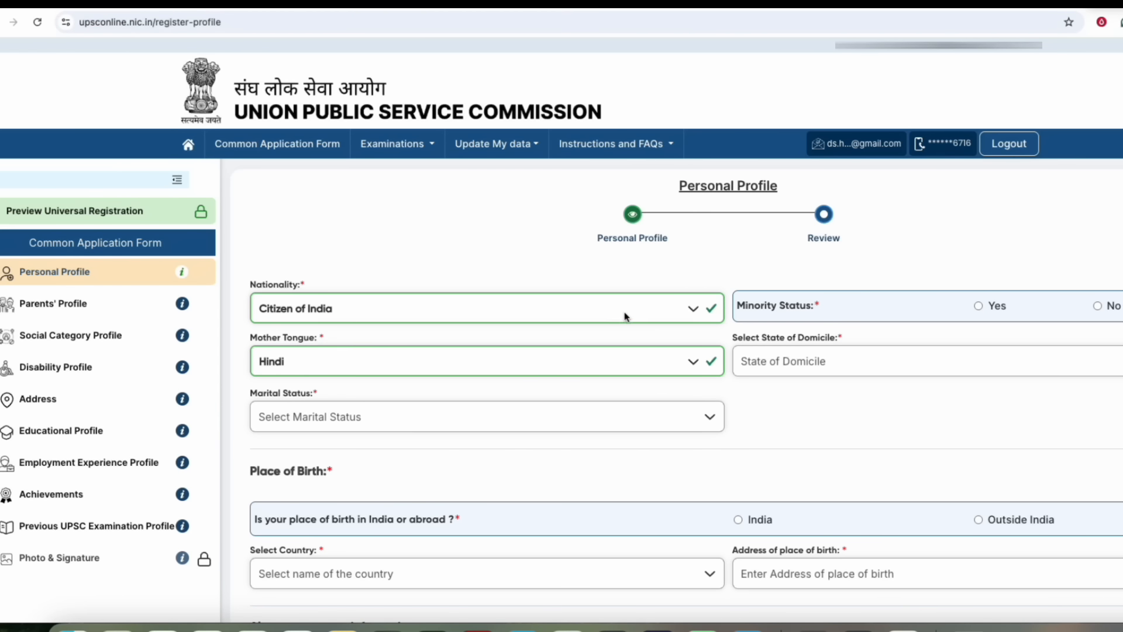
click(623, 313)
click(489, 233)
click(404, 306)
key(Tab)
key(Right)
key(Left)
click(400, 365)
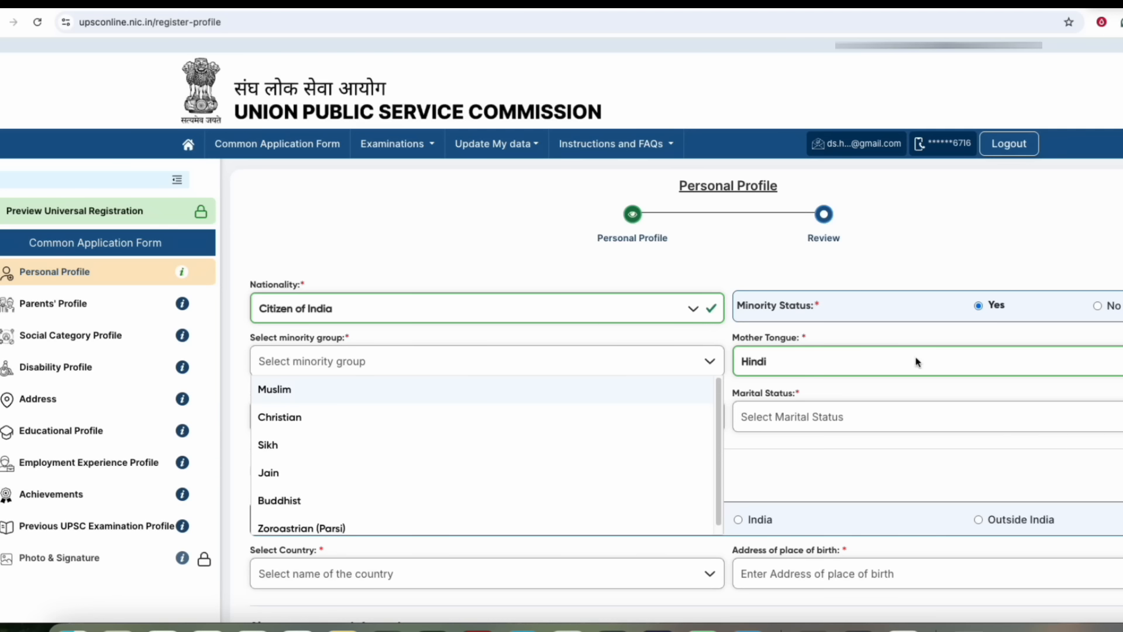
click(1100, 309)
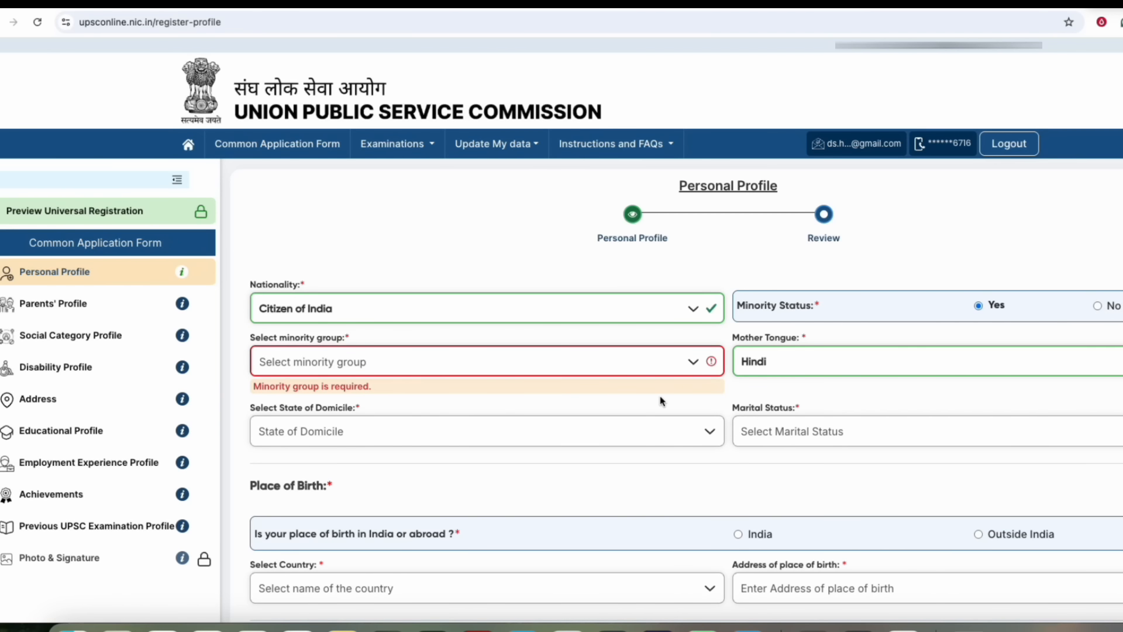
Set minority status back to No.
scroll(661, 400, down, 3)
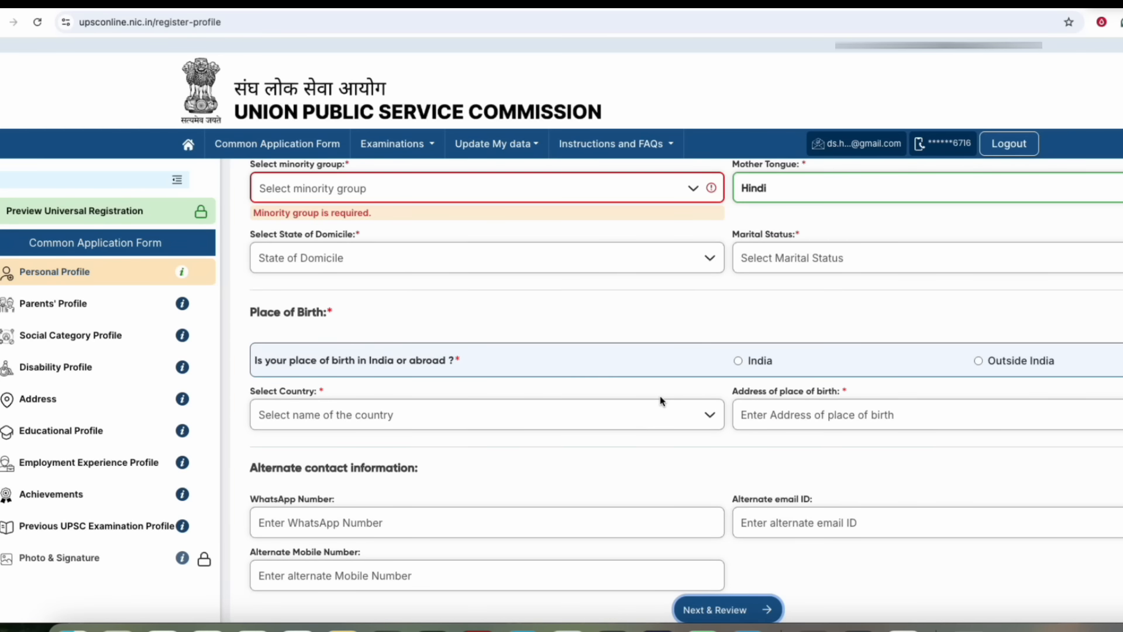
scroll(679, 396, up, 3)
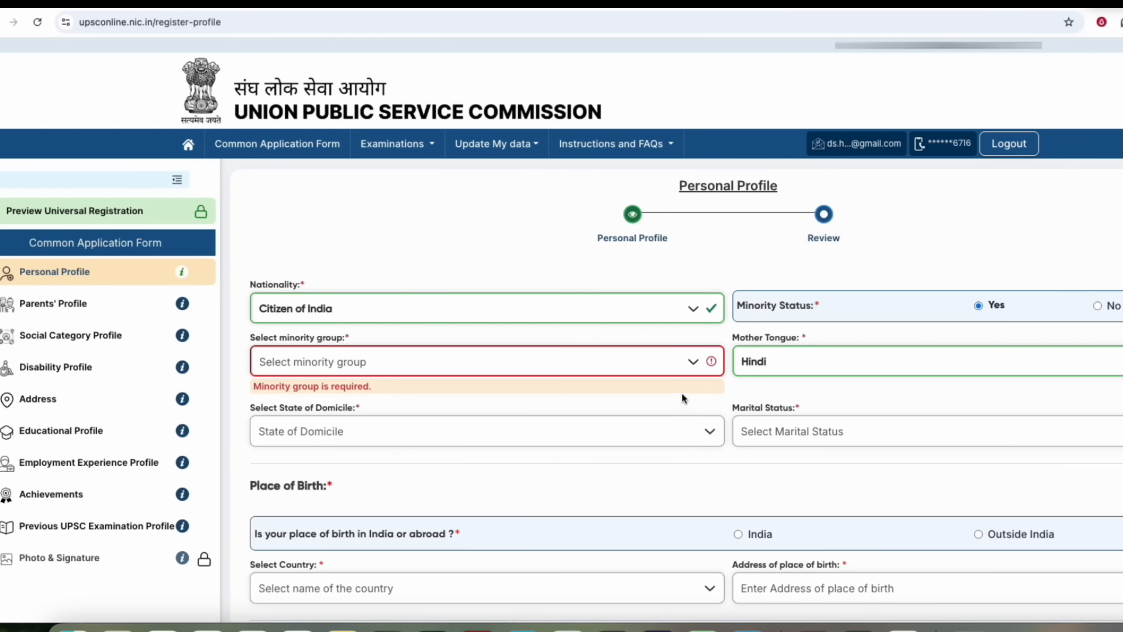
click(604, 320)
key(Tab)
key(Right)
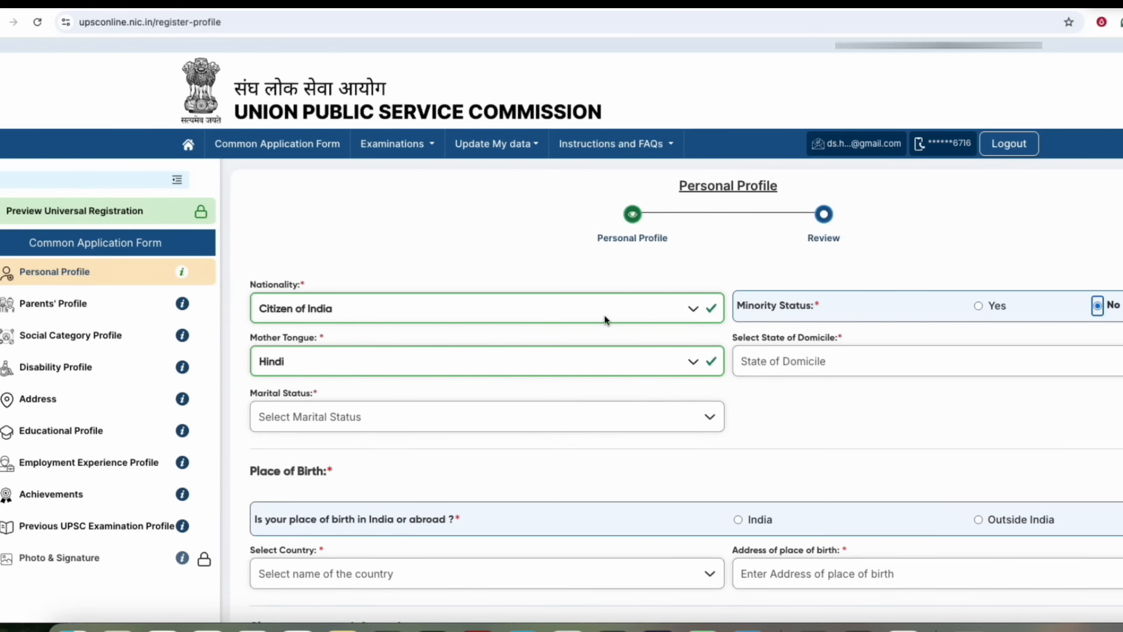
click(793, 370)
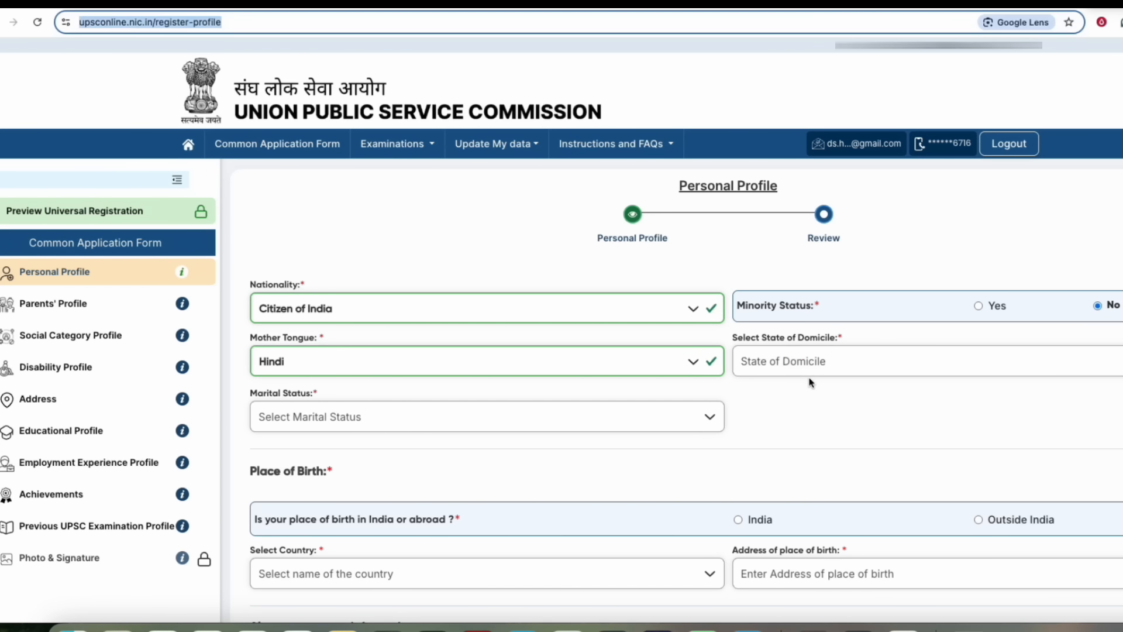
Keep Hindi as mother tongue and choose Bihar as the state of domicile.
click(620, 364)
key(Tab)
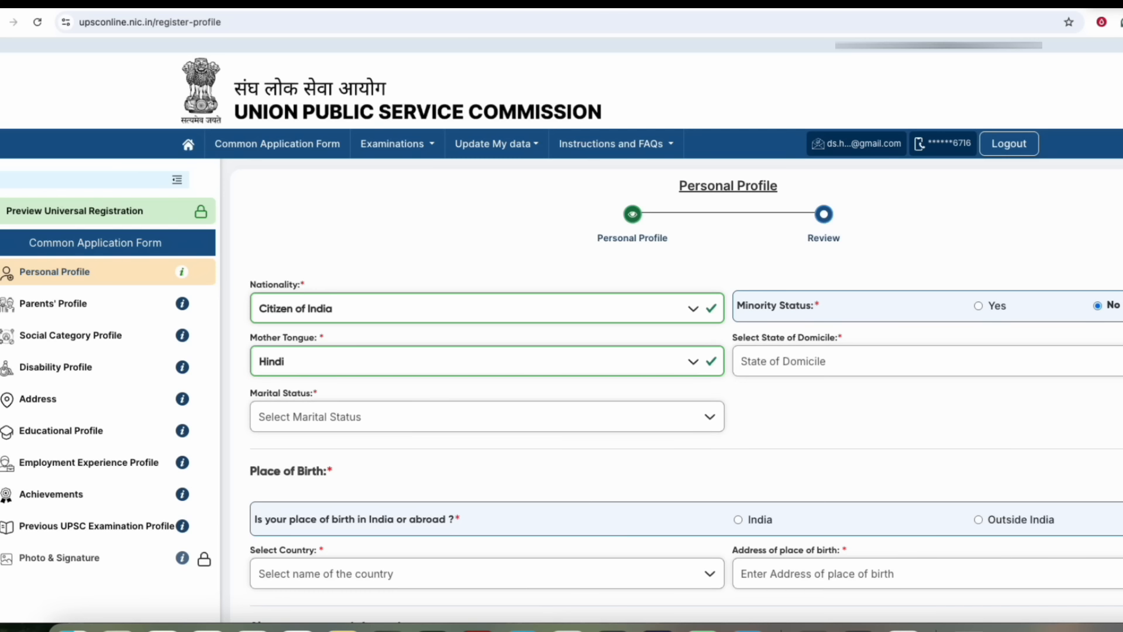
text(bi)
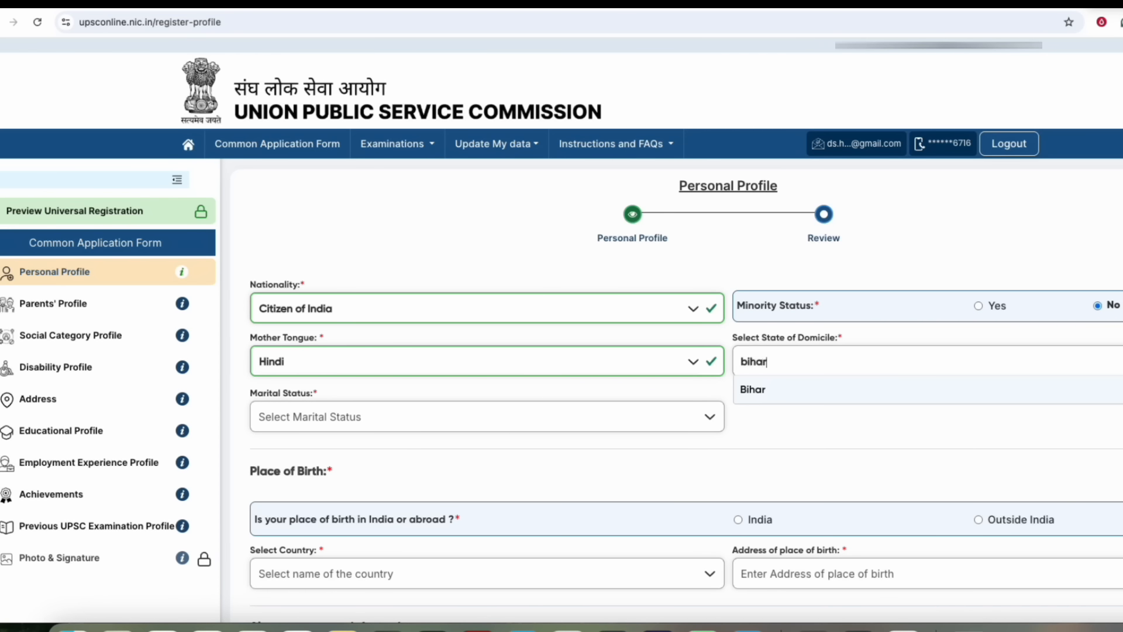
text(ha)
key(BackSpace)
key(BackSpace)
key(BackSpace)
key(BackSpace)
text(BIHAR)
click(760, 391)
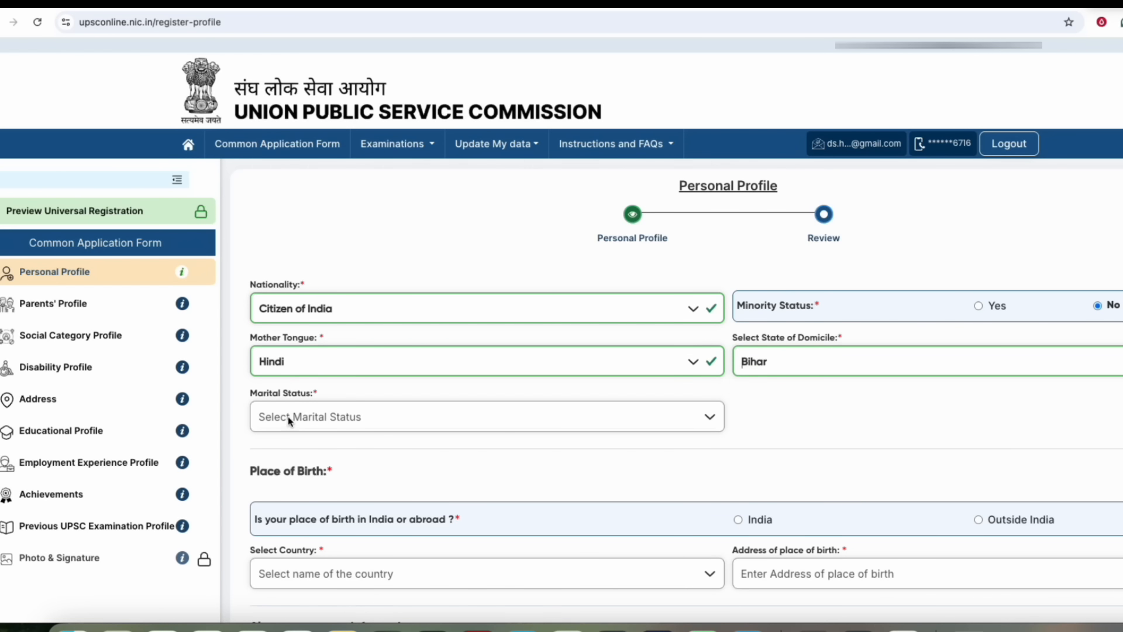
Set marital status to Unmarried.
scroll(293, 430, down, 1)
click(313, 387)
click(295, 452)
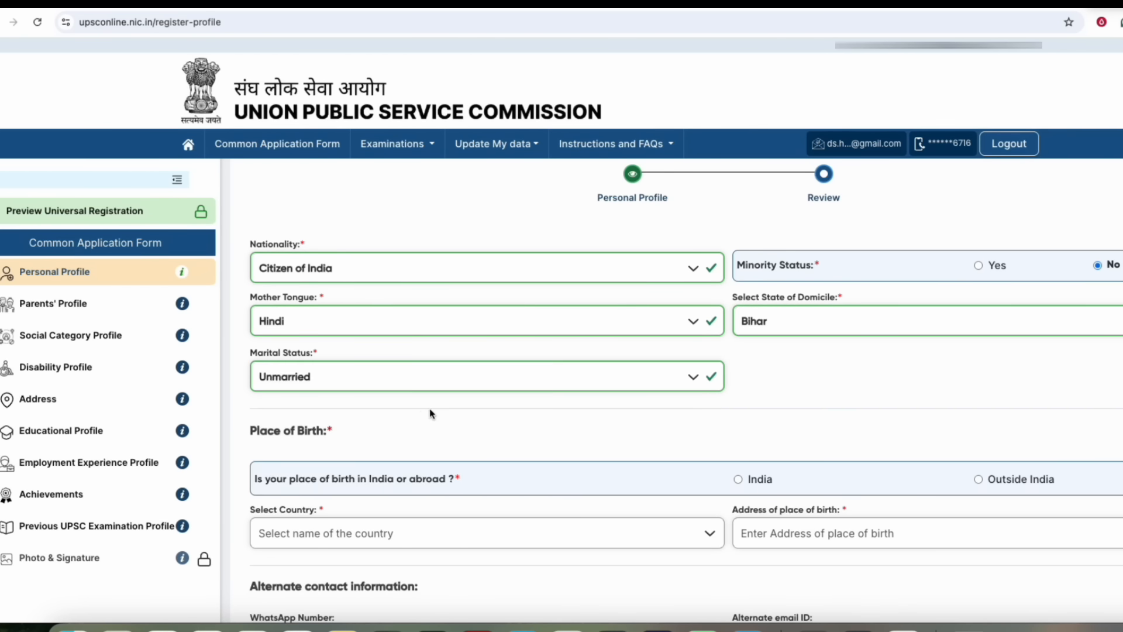
scroll(281, 374, down, 3)
scroll(341, 335, down, 1)
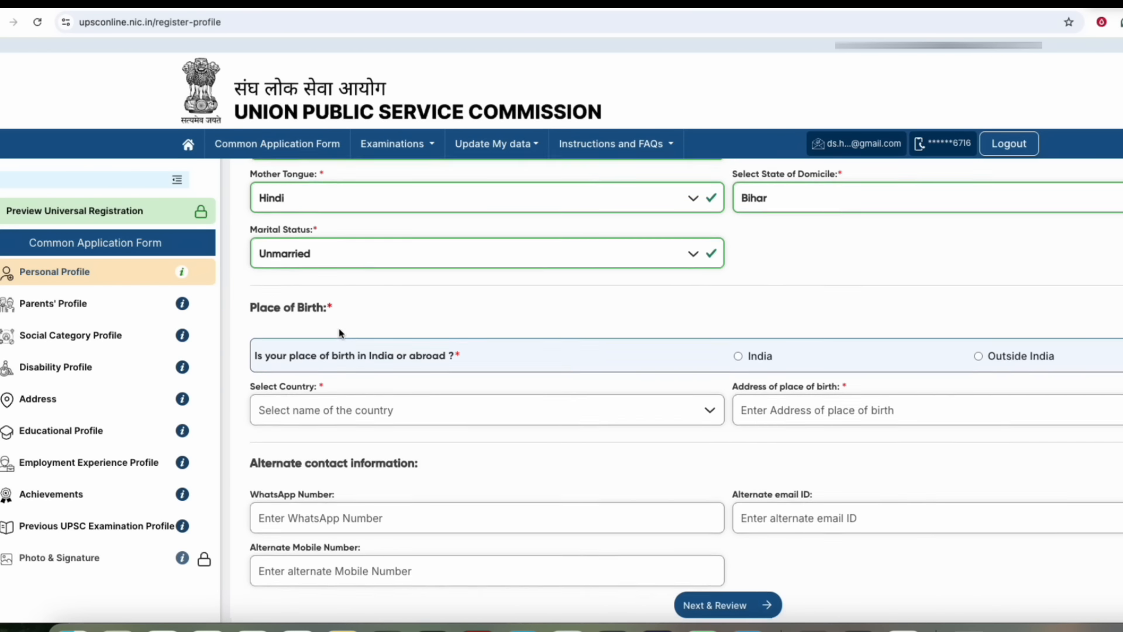
Mark place of birth as India, state Bihar, and try Gopalganj as the birth district.
click(739, 354)
scroll(644, 399, down, 2)
click(364, 307)
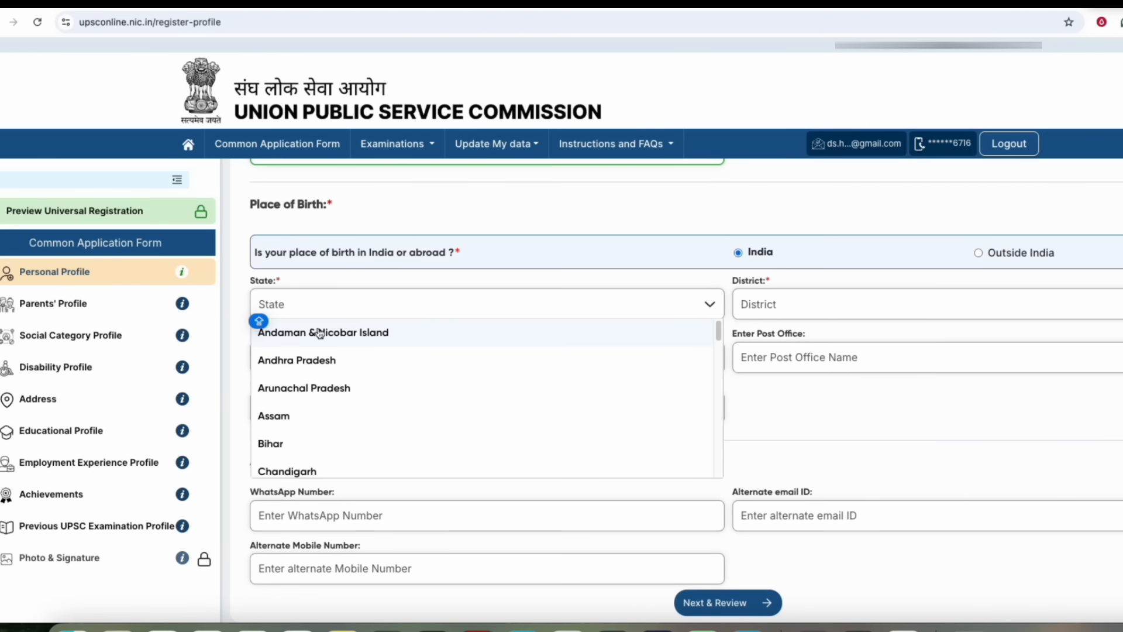
click(268, 444)
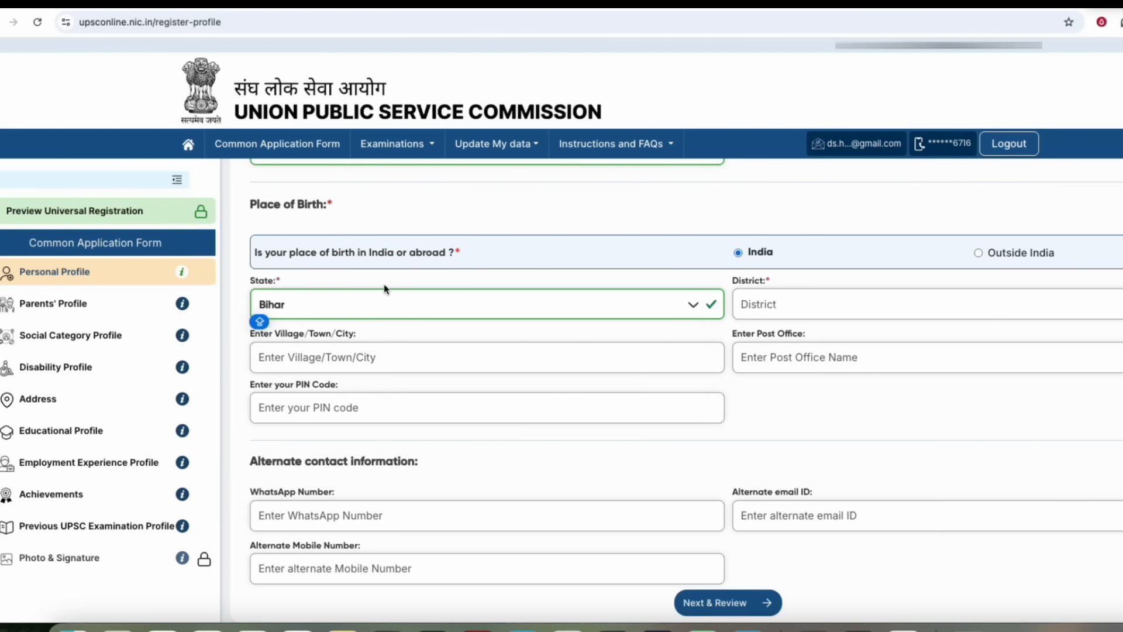
click(797, 302)
click(640, 303)
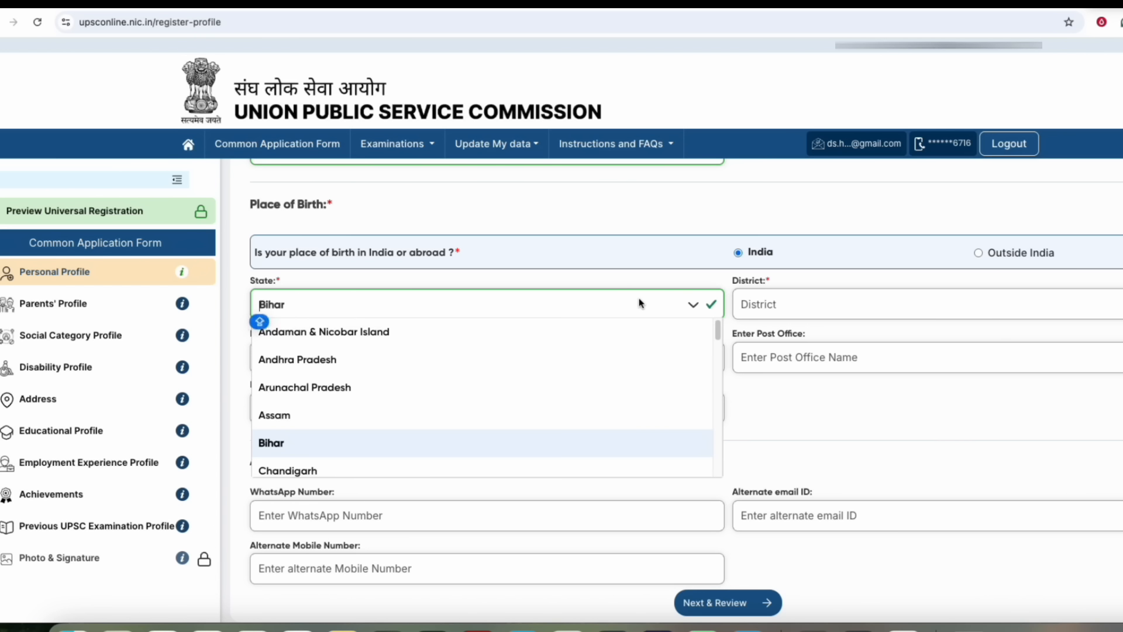
click(640, 303)
key(Tab)
text(GO)
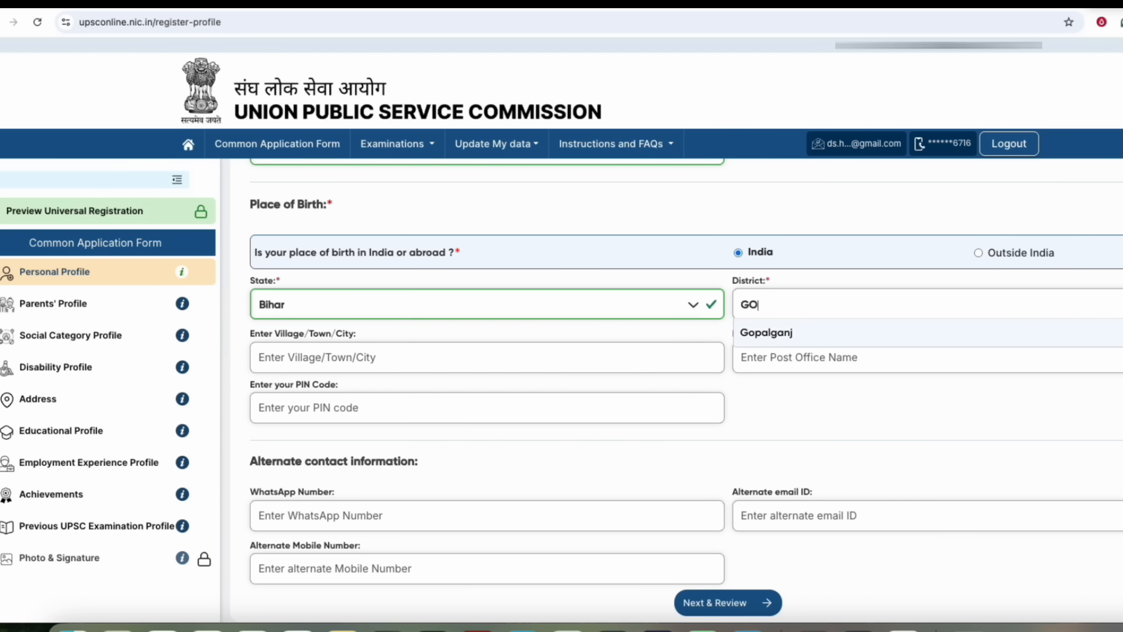
text(P)
click(797, 333)
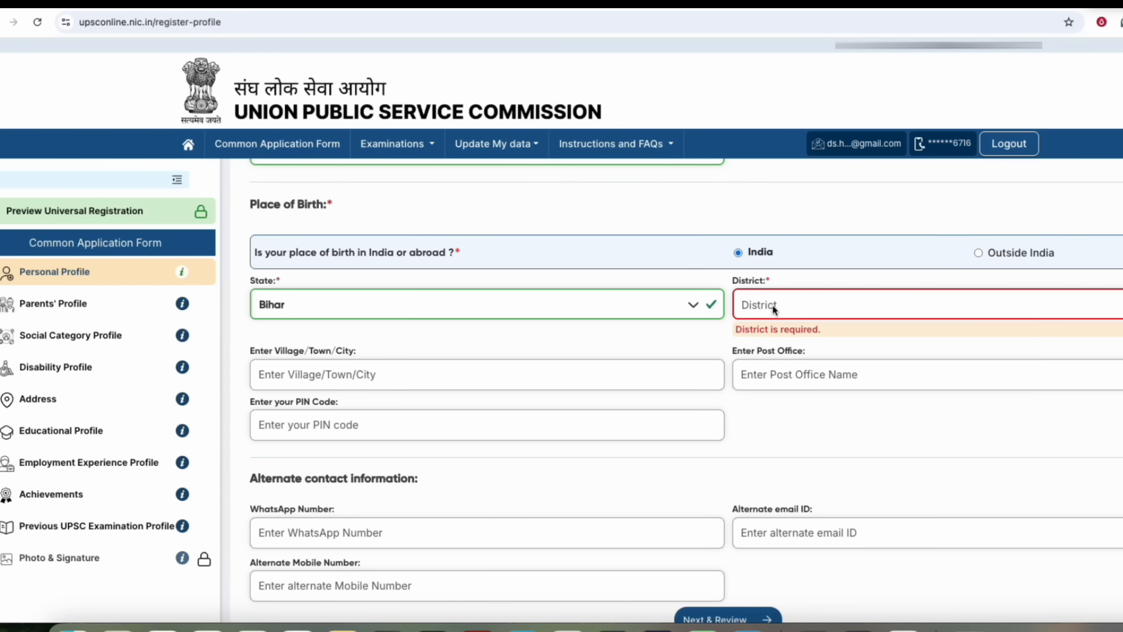
Step through post office, PIN code, WhatsApp, alternate email and alternate mobile fields, leaving them empty.
click(802, 386)
scroll(802, 386, down, 1)
click(350, 409)
drag(298, 463, 376, 461)
click(327, 516)
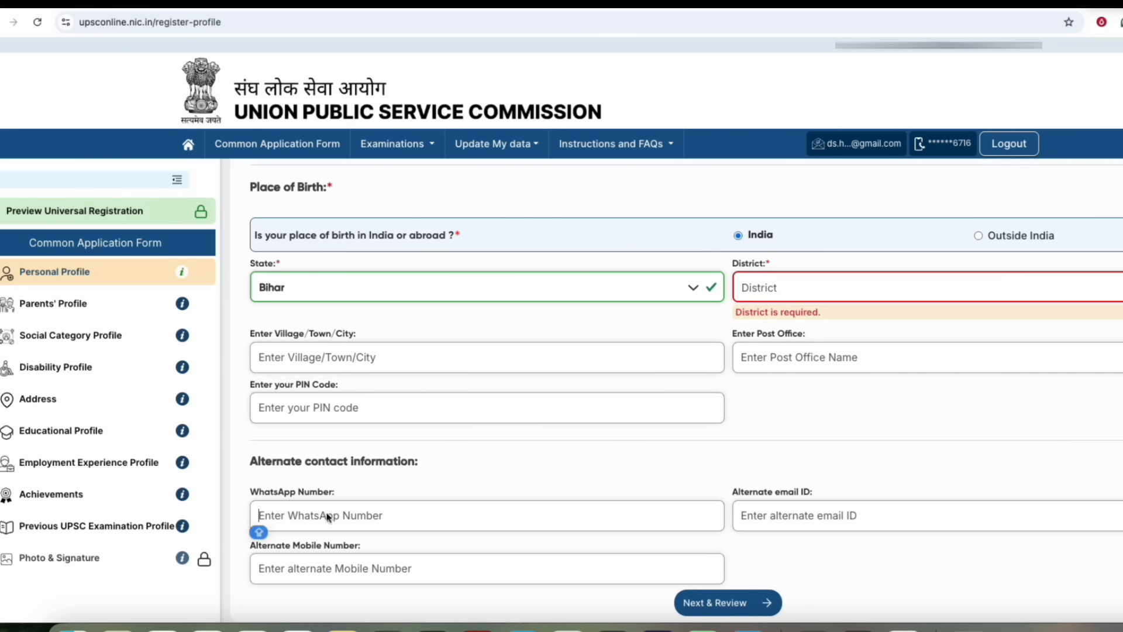
click(734, 517)
click(316, 568)
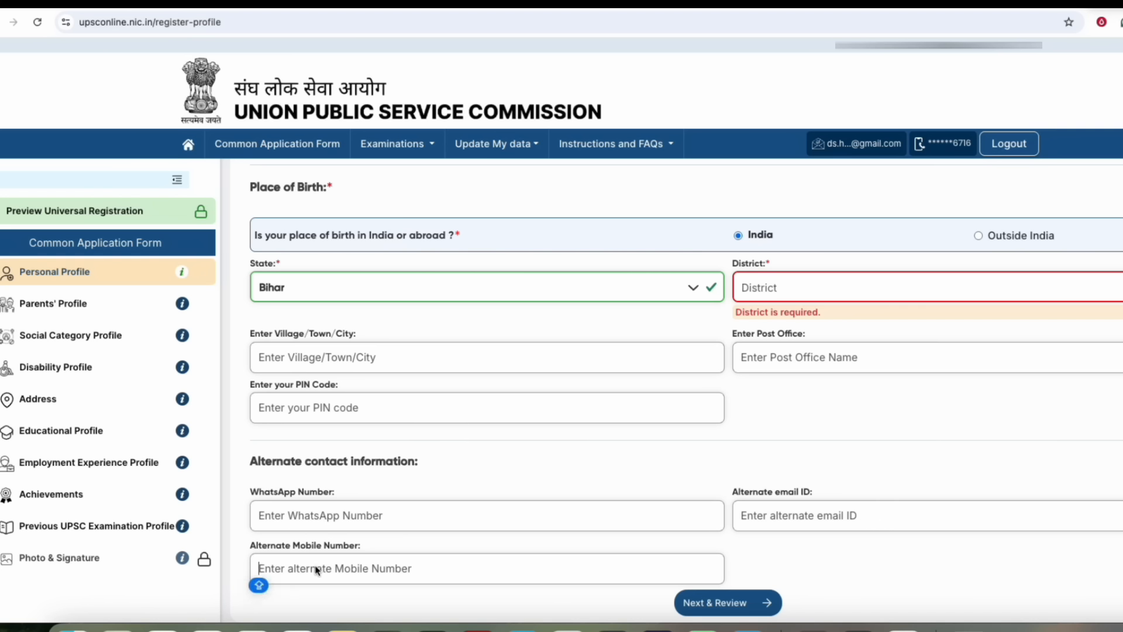
drag(283, 465, 398, 465)
Submit the Personal Profile from the review page, confirm with Yes, and acknowledge the success message.
click(385, 468)
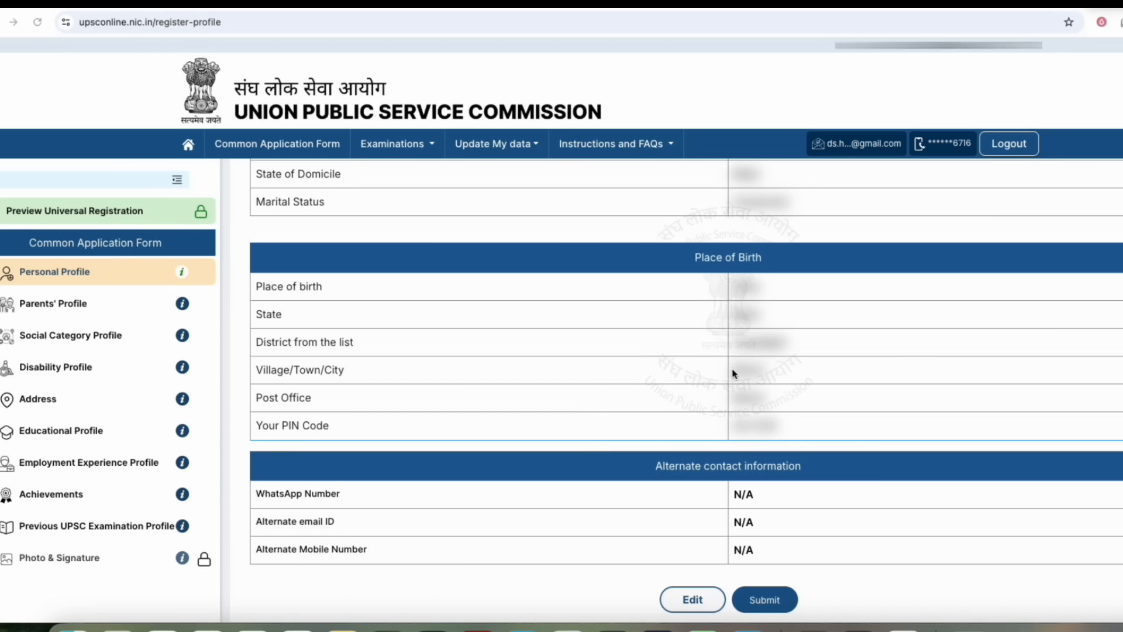
click(764, 600)
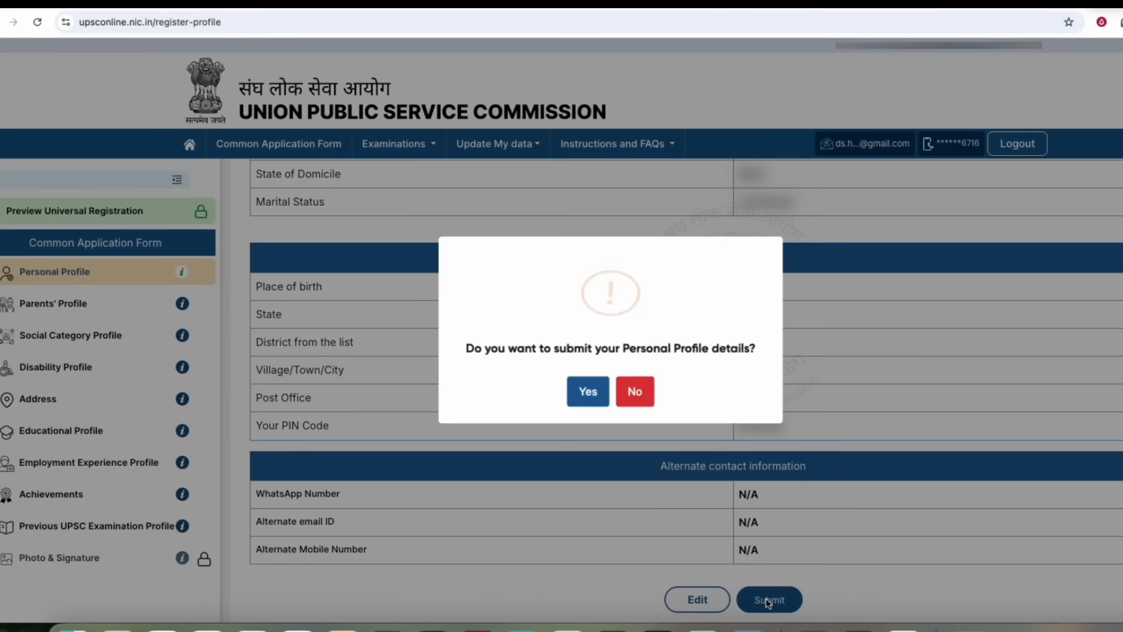
click(590, 390)
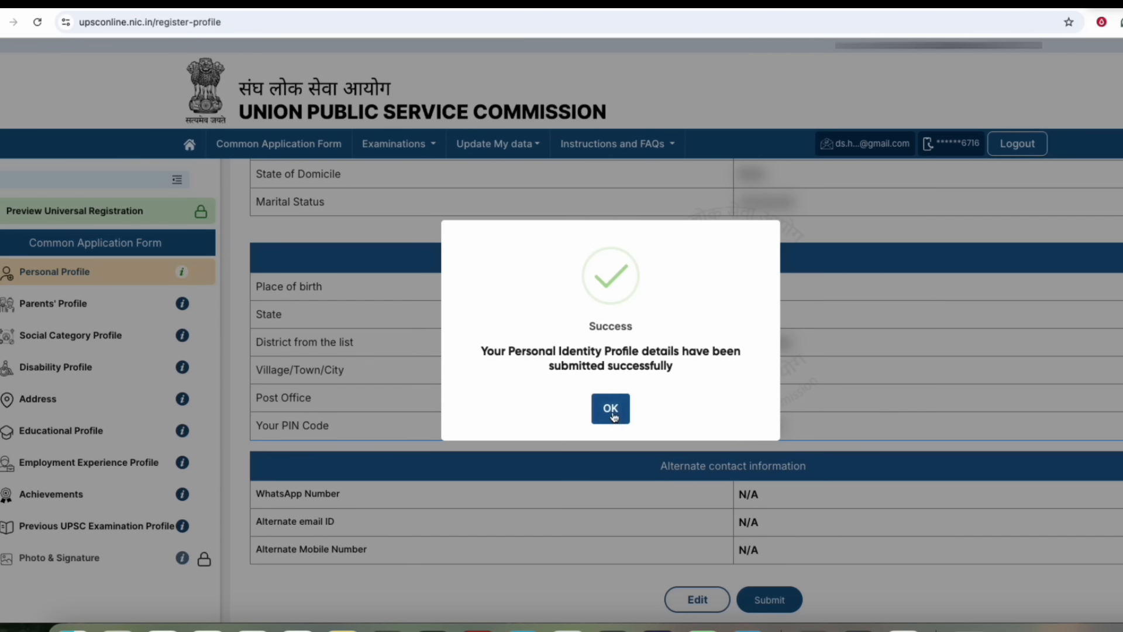
click(611, 409)
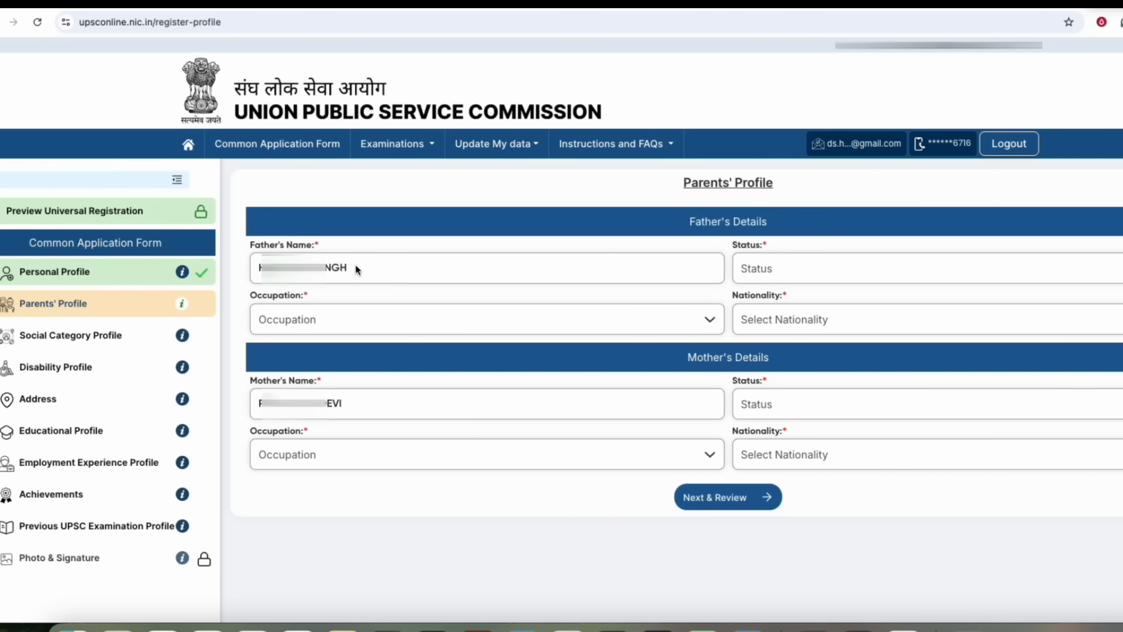
Mark the father as Alive with Self Employed as his occupation.
click(778, 273)
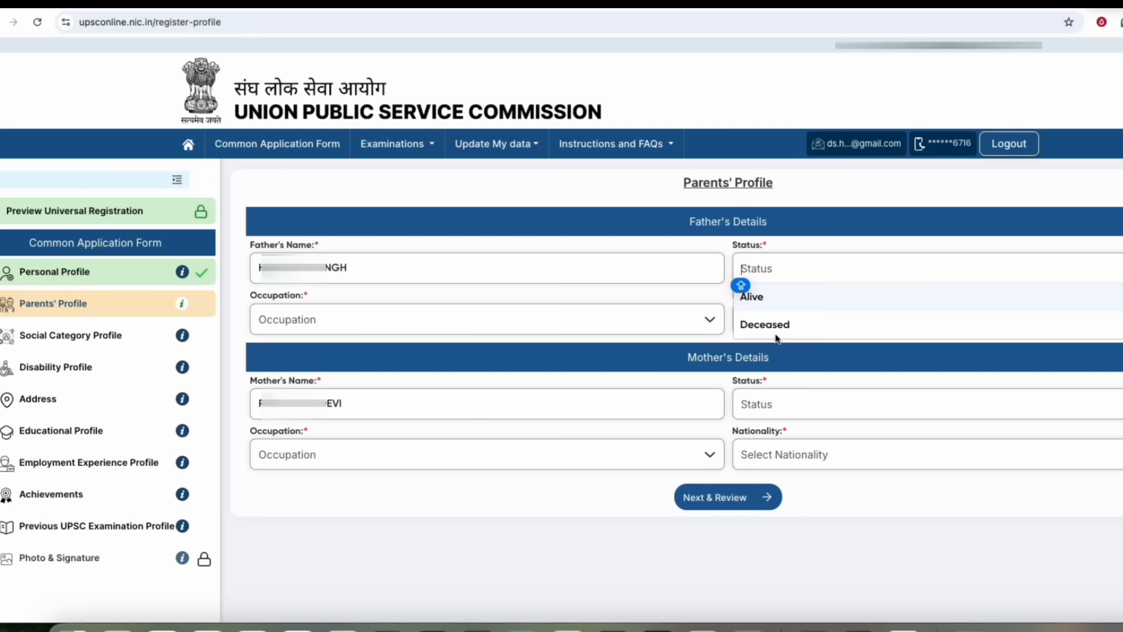
click(752, 302)
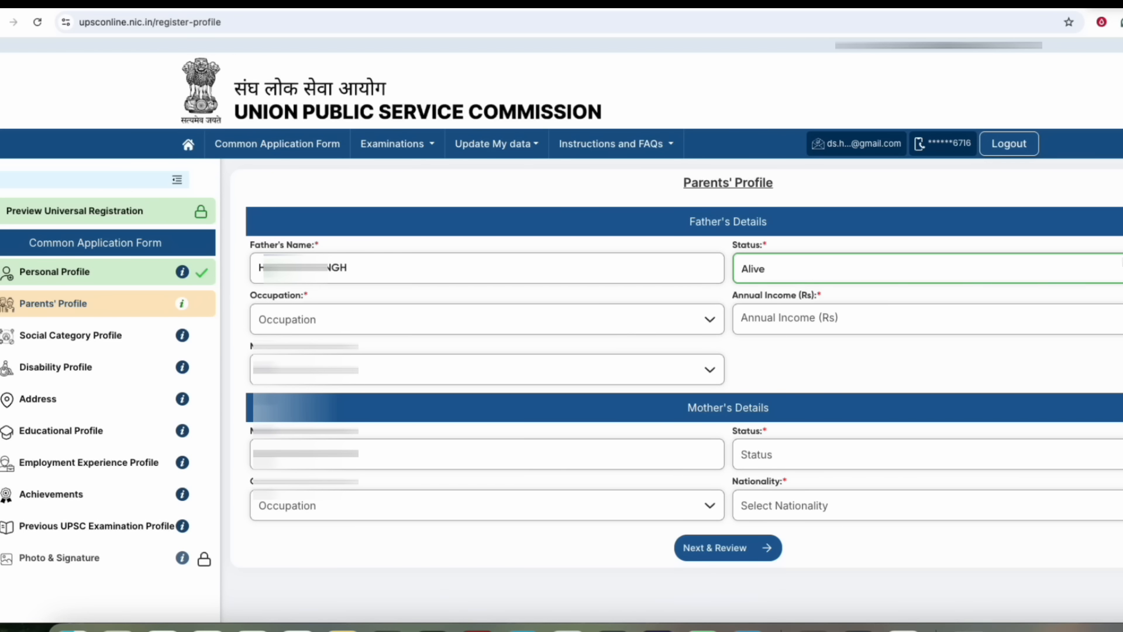
click(741, 269)
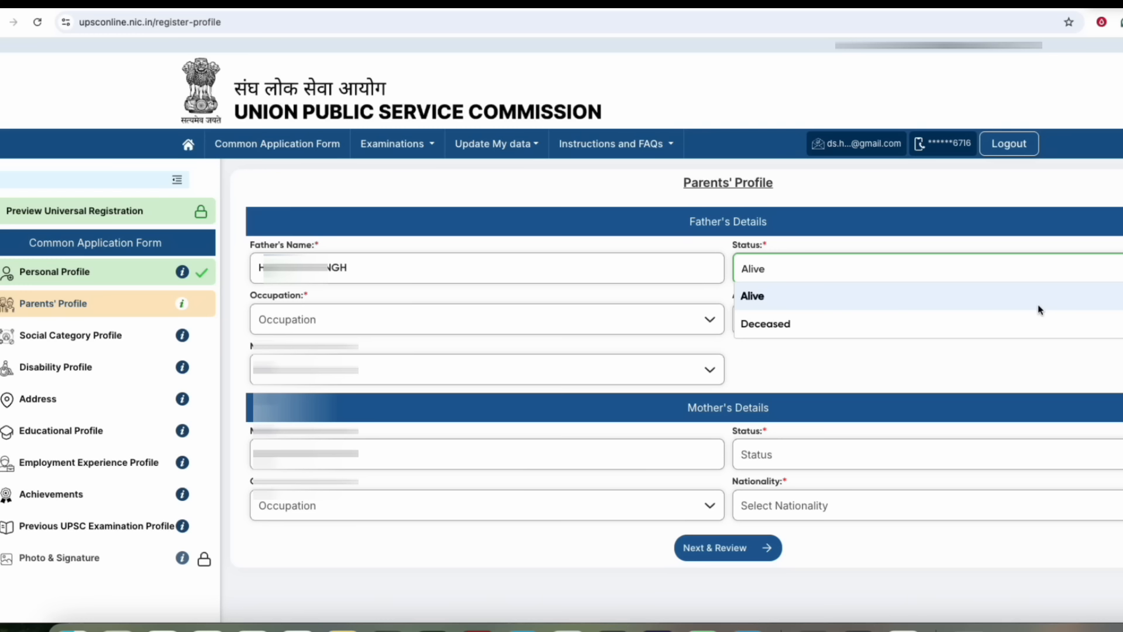
click(377, 321)
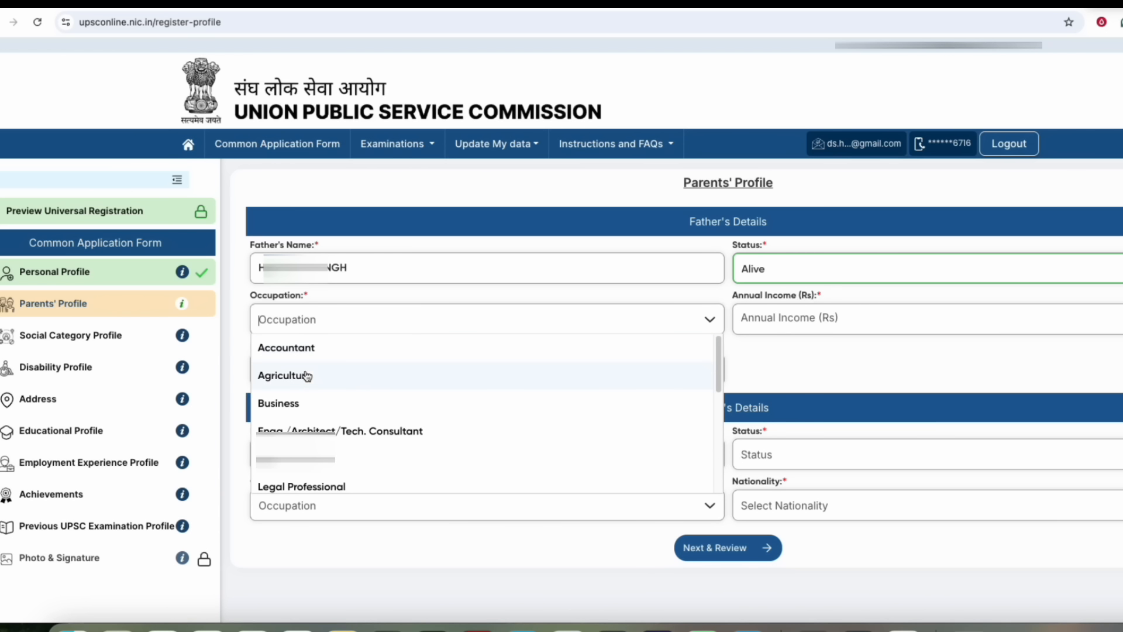
scroll(339, 430, down, 3)
scroll(337, 431, down, 1)
scroll(333, 427, up, 5)
scroll(310, 415, down, 4)
scroll(316, 404, up, 1)
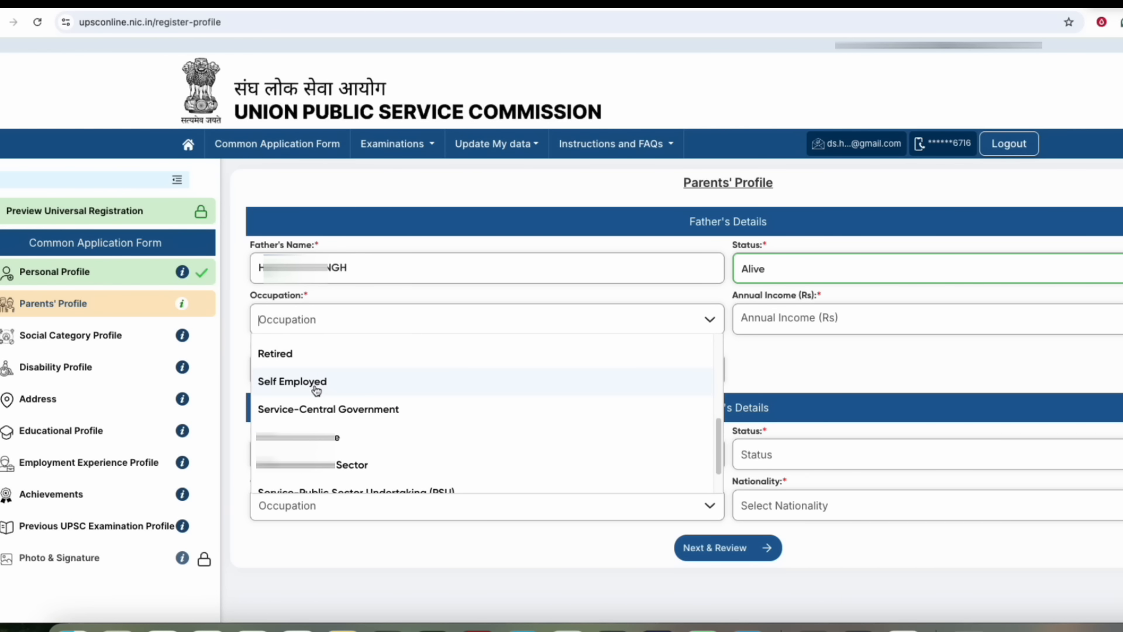
click(316, 389)
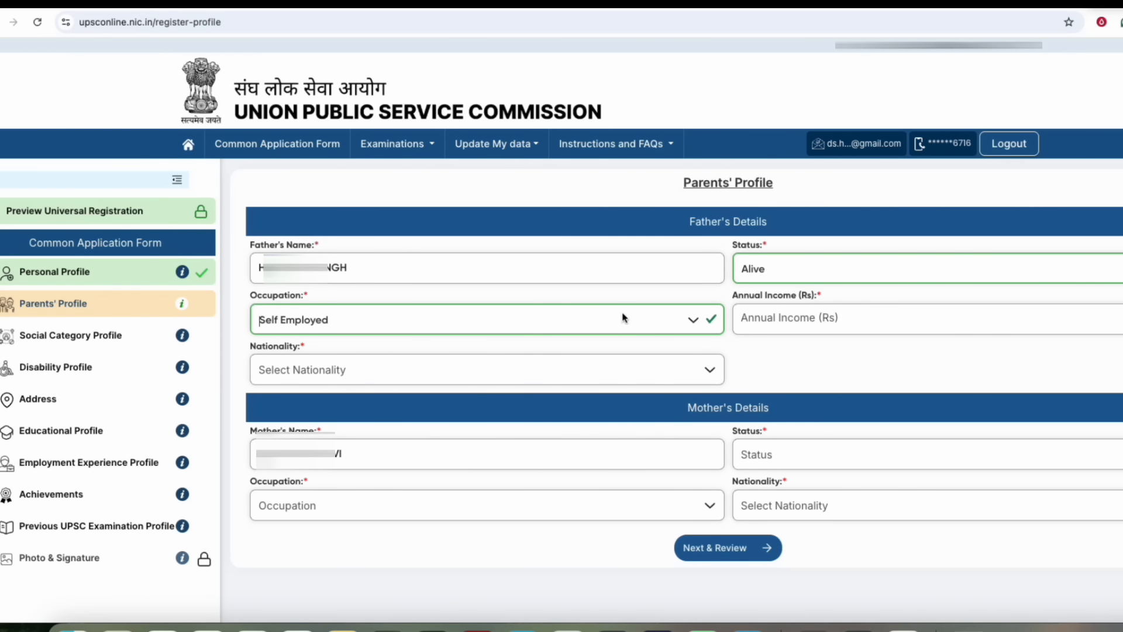
Set the father's nationality to Citizen of India, passing through the income and state fields.
click(968, 323)
click(802, 323)
click(345, 368)
click(309, 400)
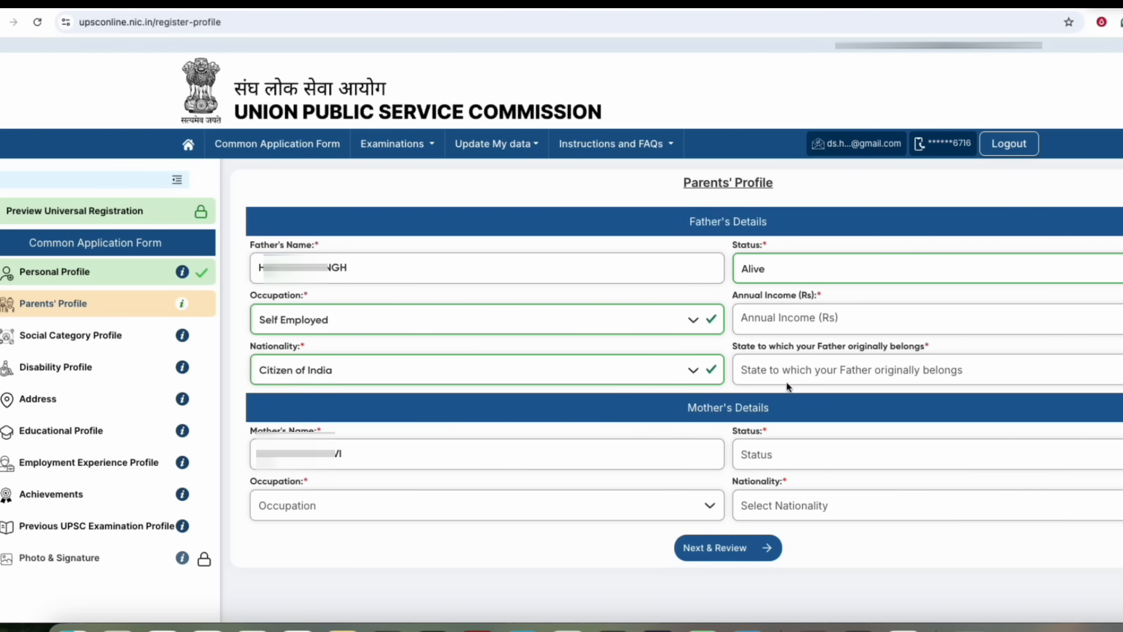
click(821, 372)
click(943, 372)
Mark the mother as alive, occupation Agriculture, Citizen of India, home state Bihar.
click(754, 463)
click(756, 482)
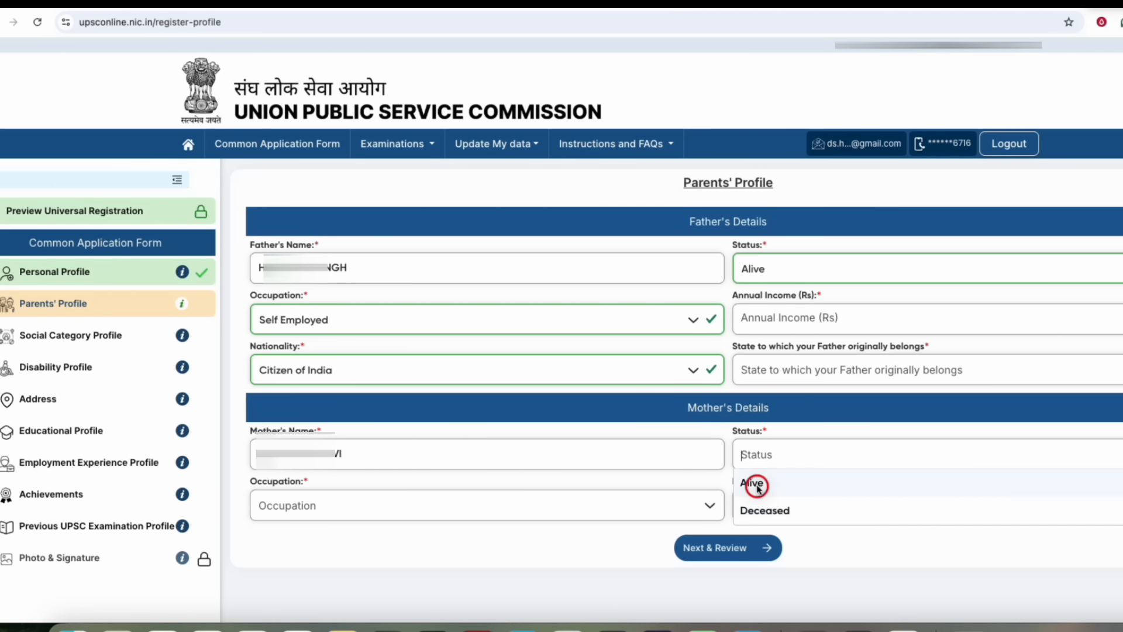
click(328, 512)
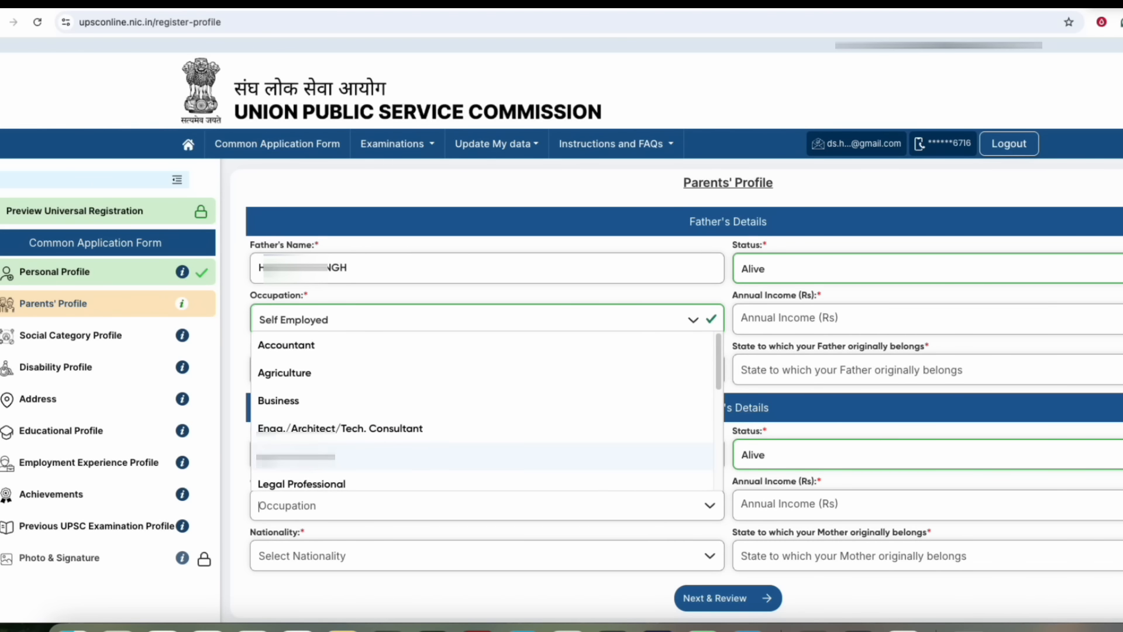
scroll(308, 401, down, 2)
scroll(309, 401, up, 2)
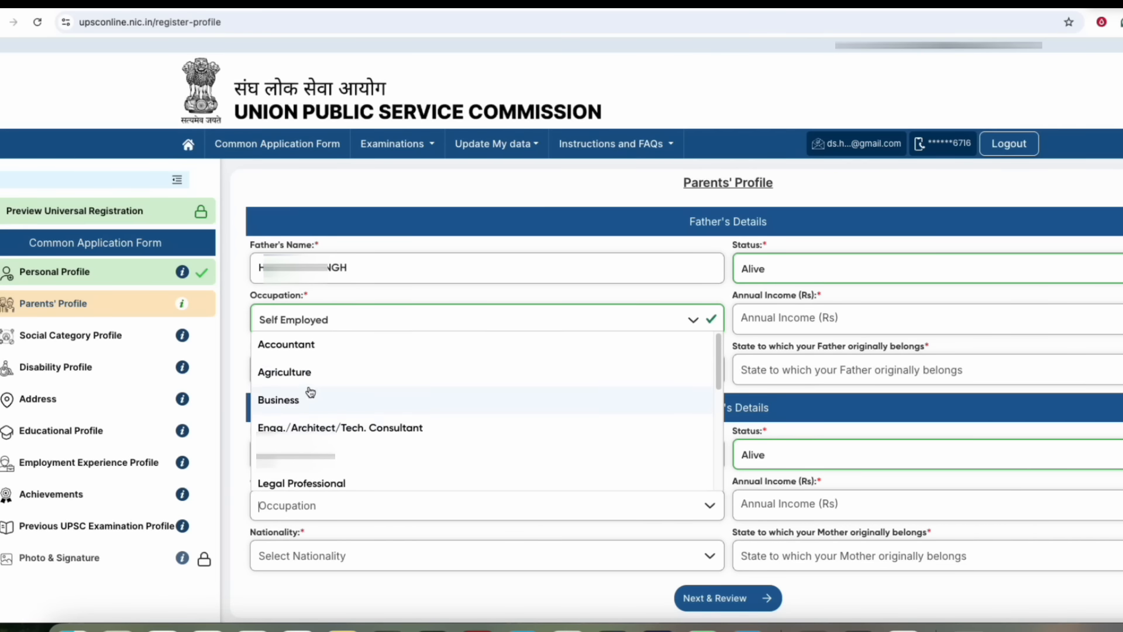
click(299, 384)
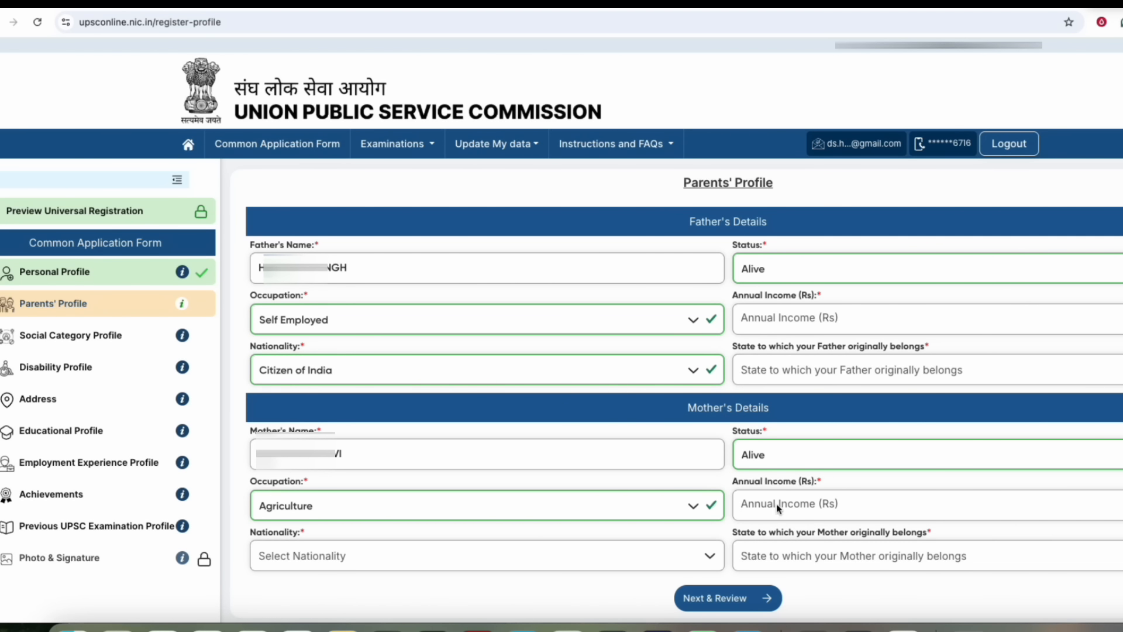
click(310, 558)
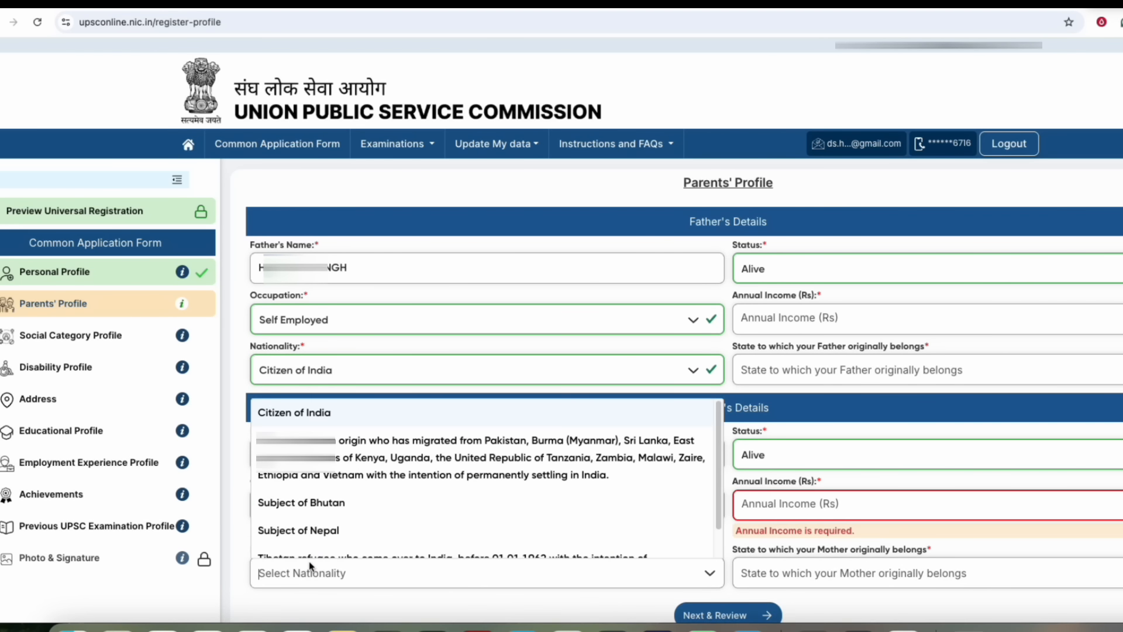
click(296, 414)
click(809, 579)
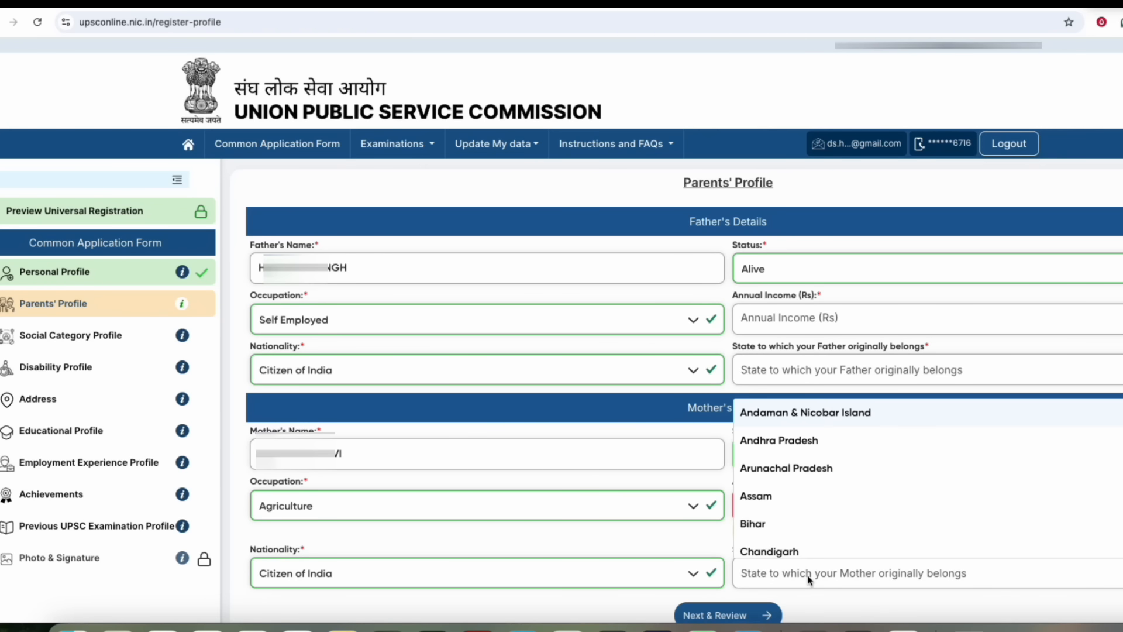
click(760, 526)
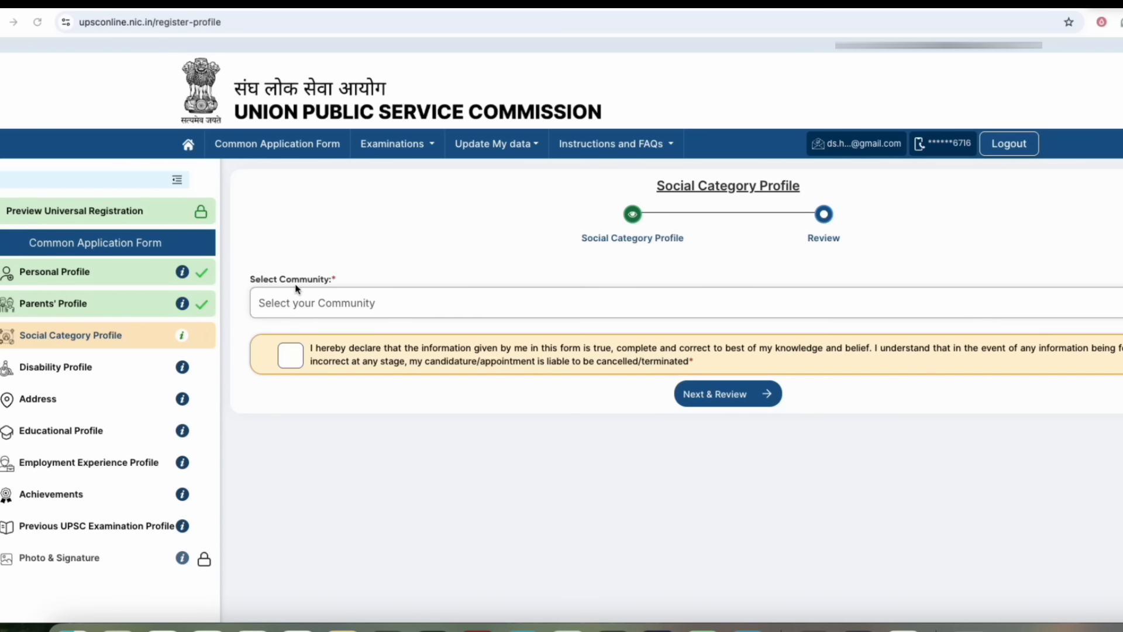
Set the community to OBC and answer No to the creamy layer question.
click(362, 310)
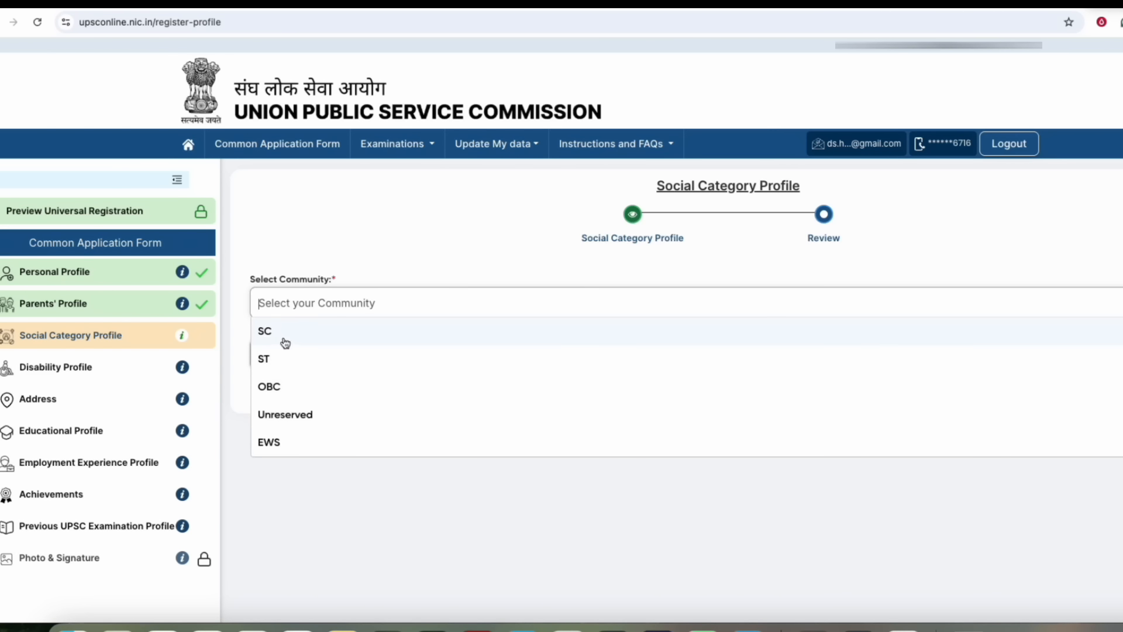
click(283, 387)
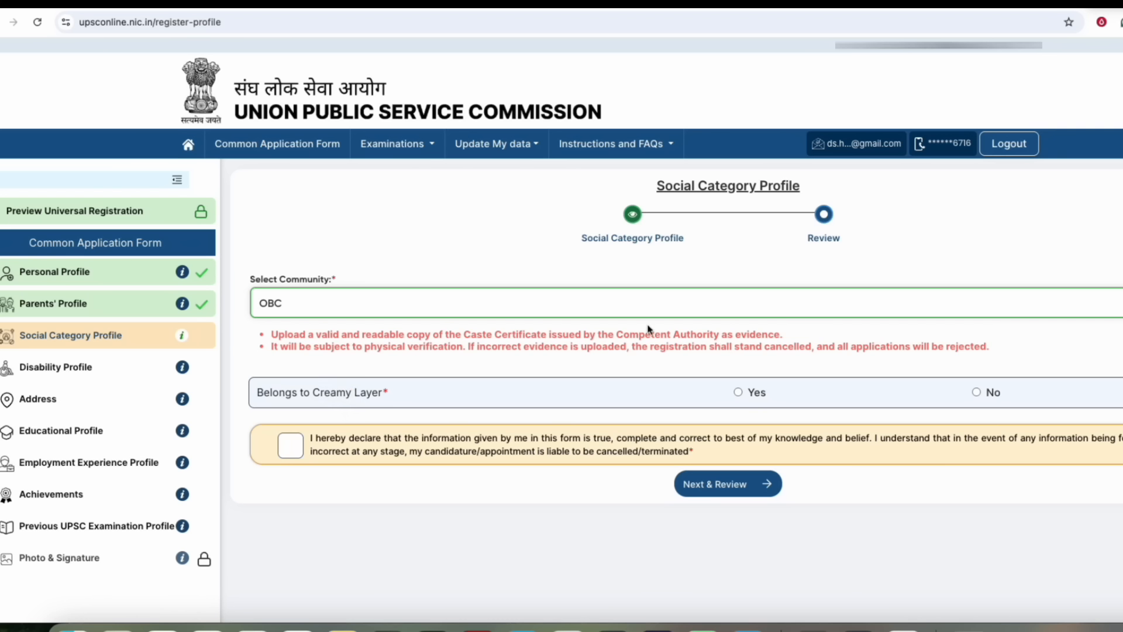
click(575, 302)
key(Tab)
key(Tab)
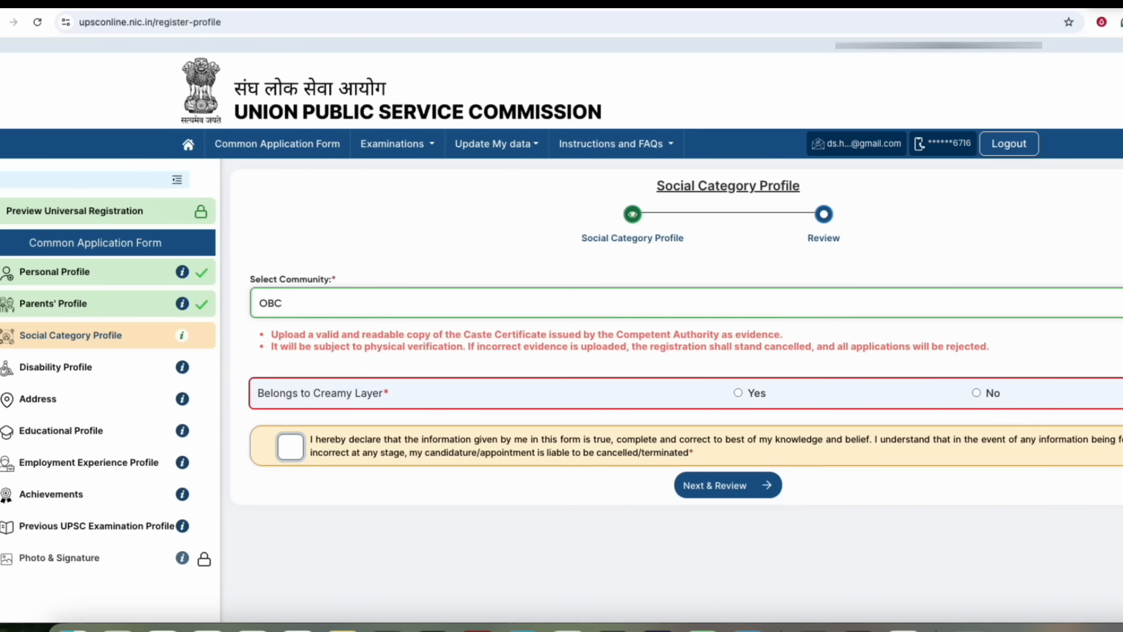
key(shift+Tab)
key(space)
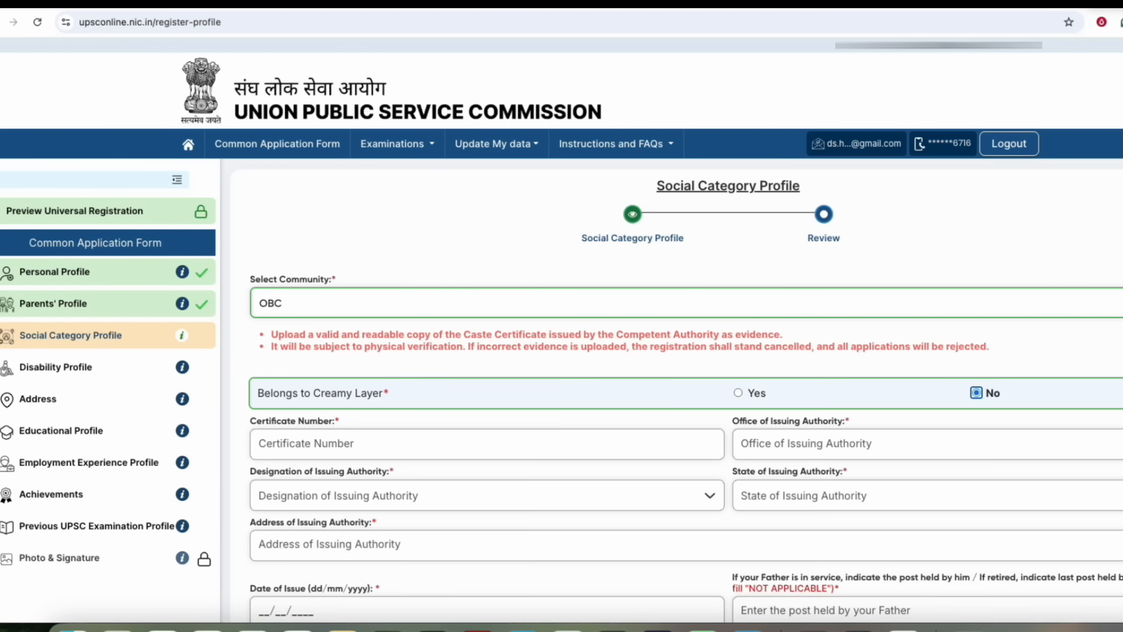
scroll(348, 362, down, 3)
Look through the caste certificate number and date fields, leaving them empty.
click(295, 299)
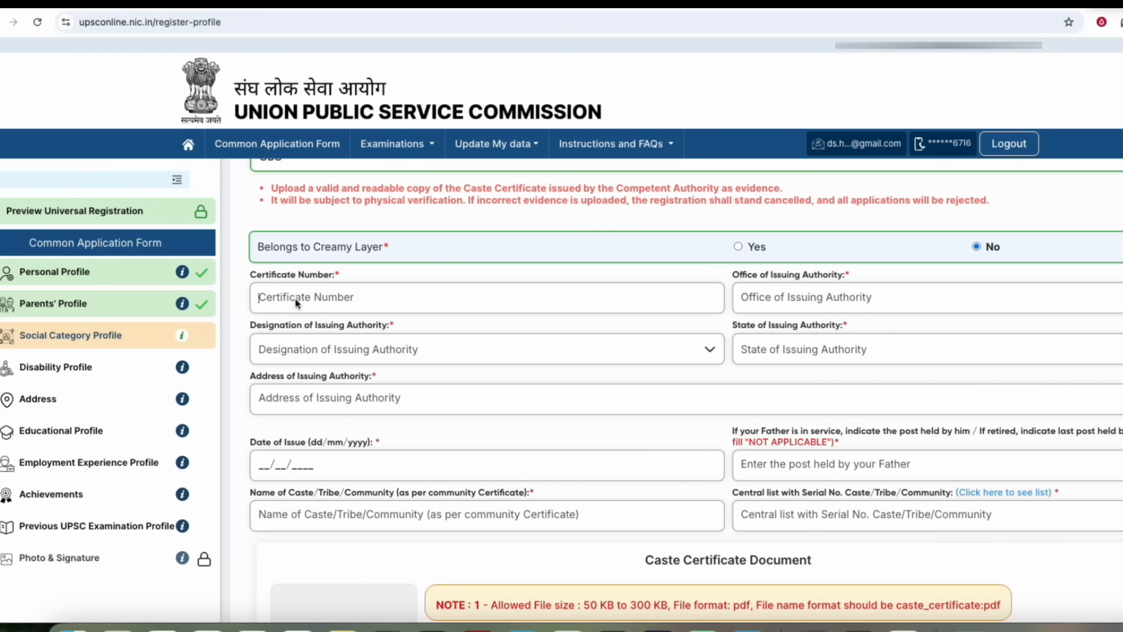
click(779, 300)
click(836, 300)
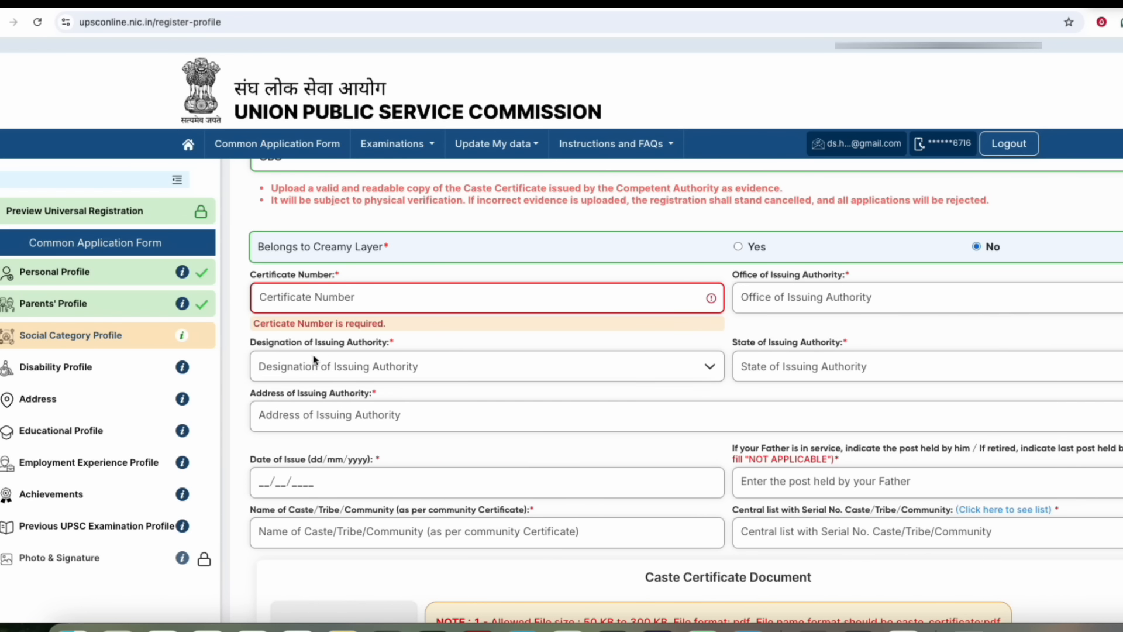
click(298, 344)
drag(298, 344, 373, 345)
click(373, 345)
click(834, 348)
drag(281, 393, 326, 393)
click(331, 396)
scroll(307, 417, down, 1)
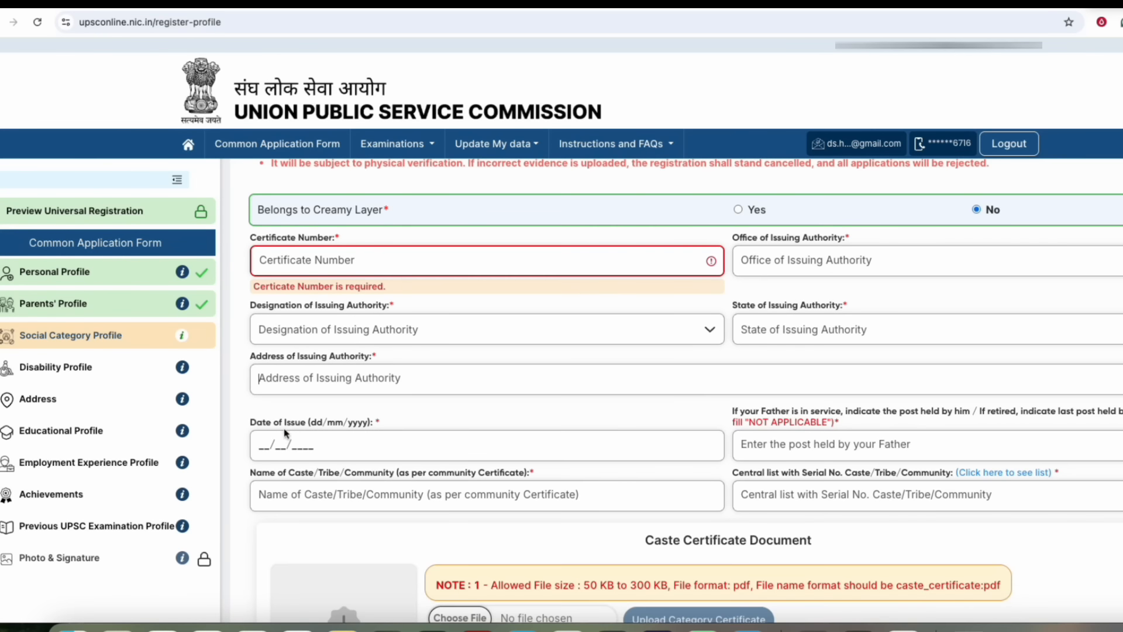
Leave the issuing authority address and caste name fields empty.
click(286, 433)
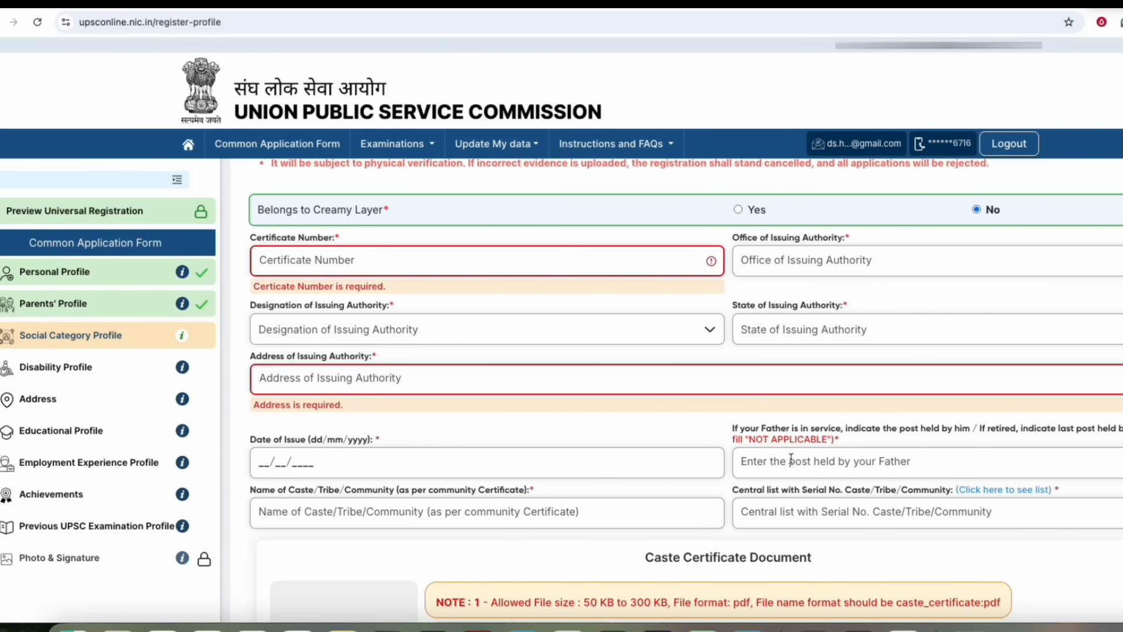
scroll(839, 473, down, 3)
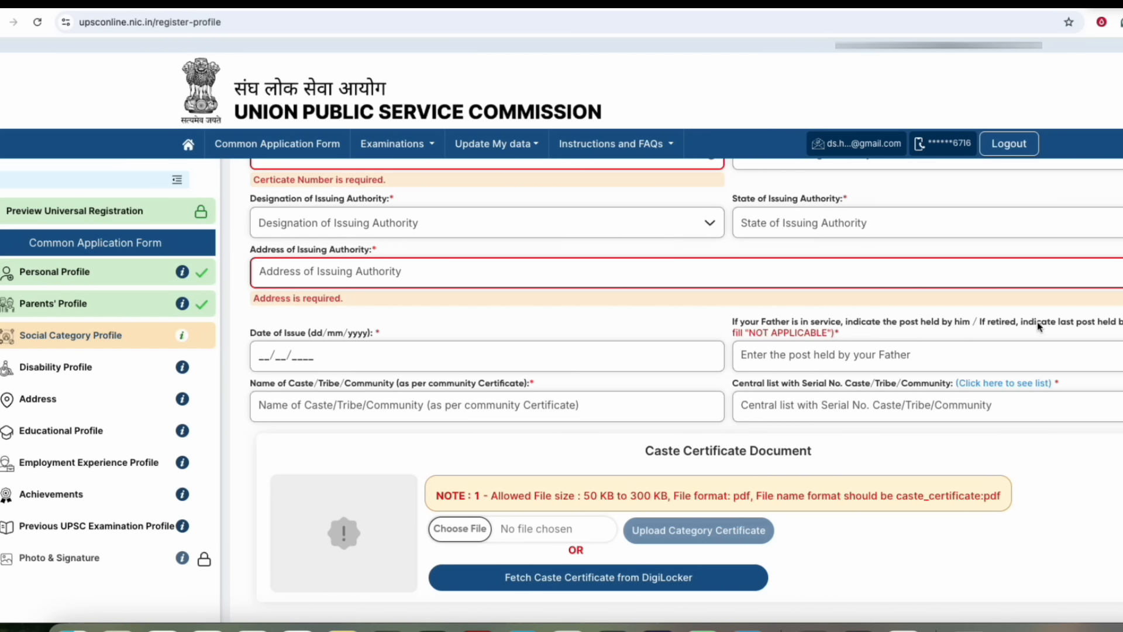
drag(286, 387, 347, 388)
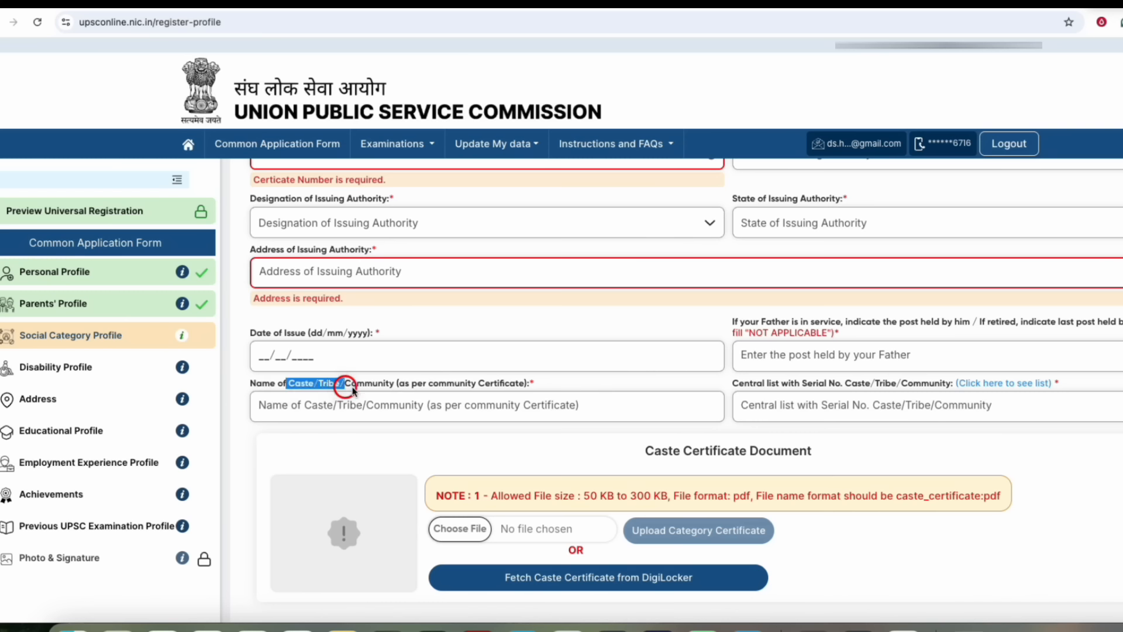
click(332, 405)
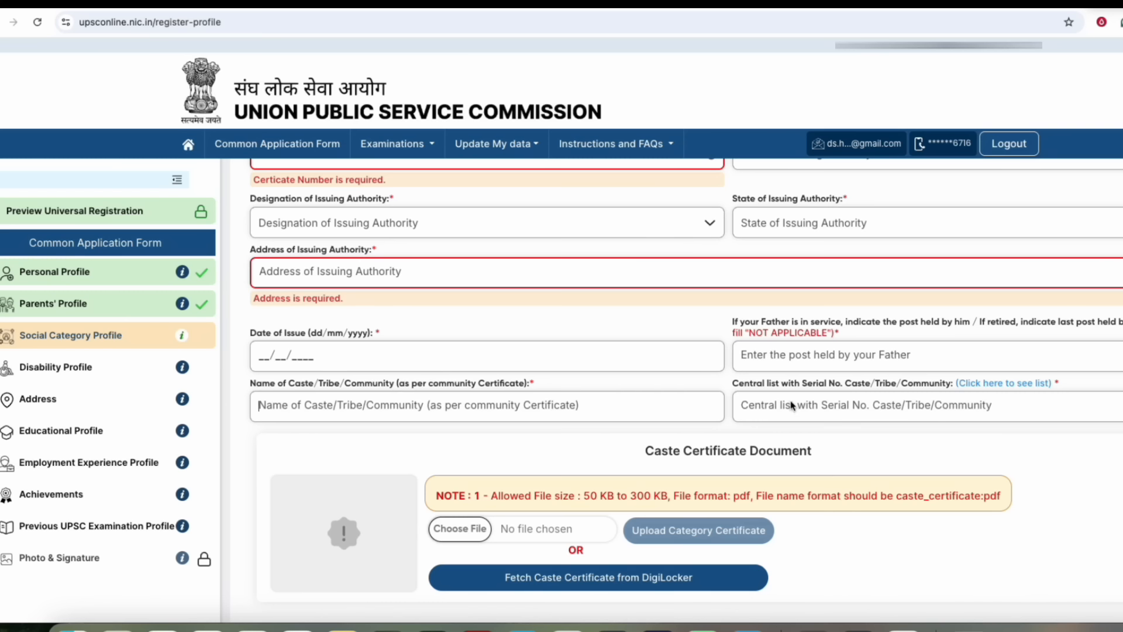
click(856, 386)
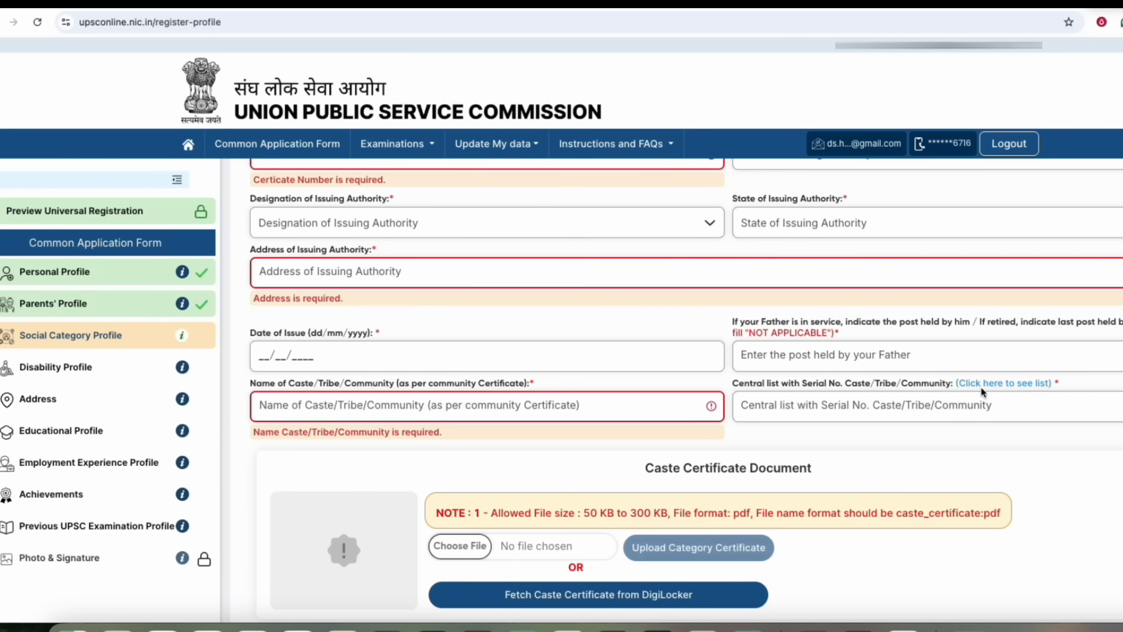
Scroll through the certificate section and keep OBC as the community.
scroll(973, 395, down, 1)
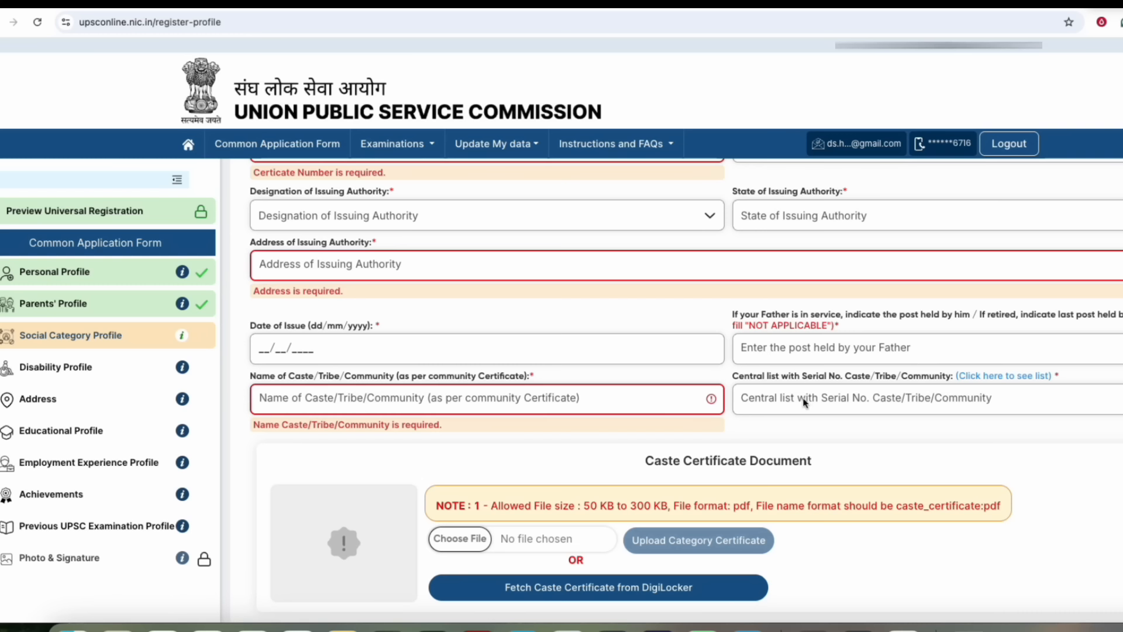
scroll(590, 475, down, 4)
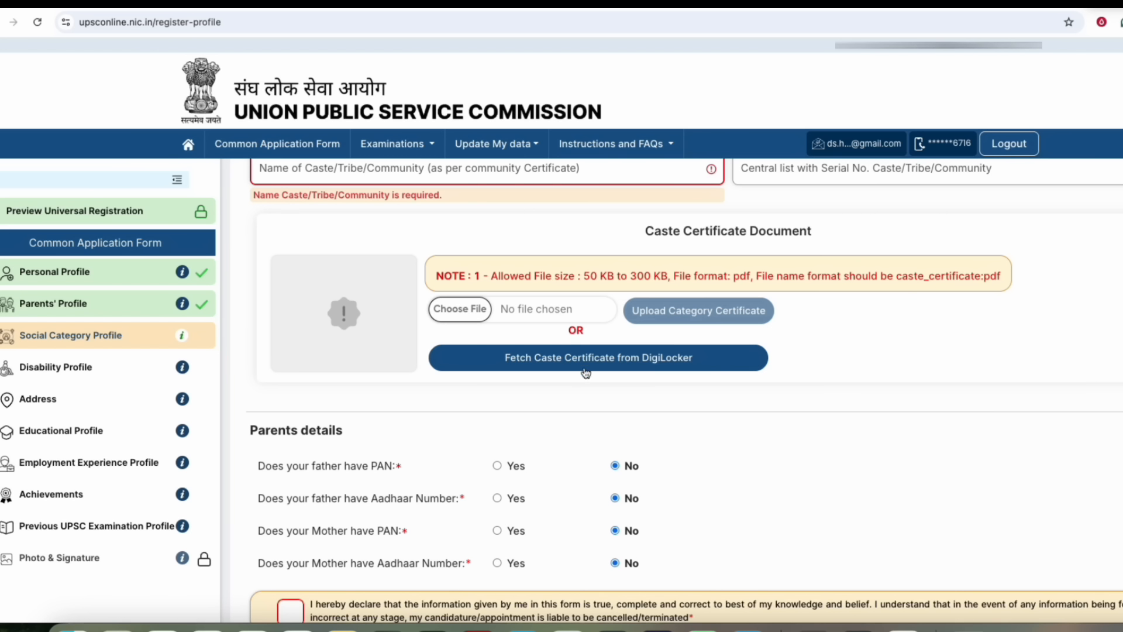
scroll(597, 369, down, 1)
scroll(597, 369, up, 10)
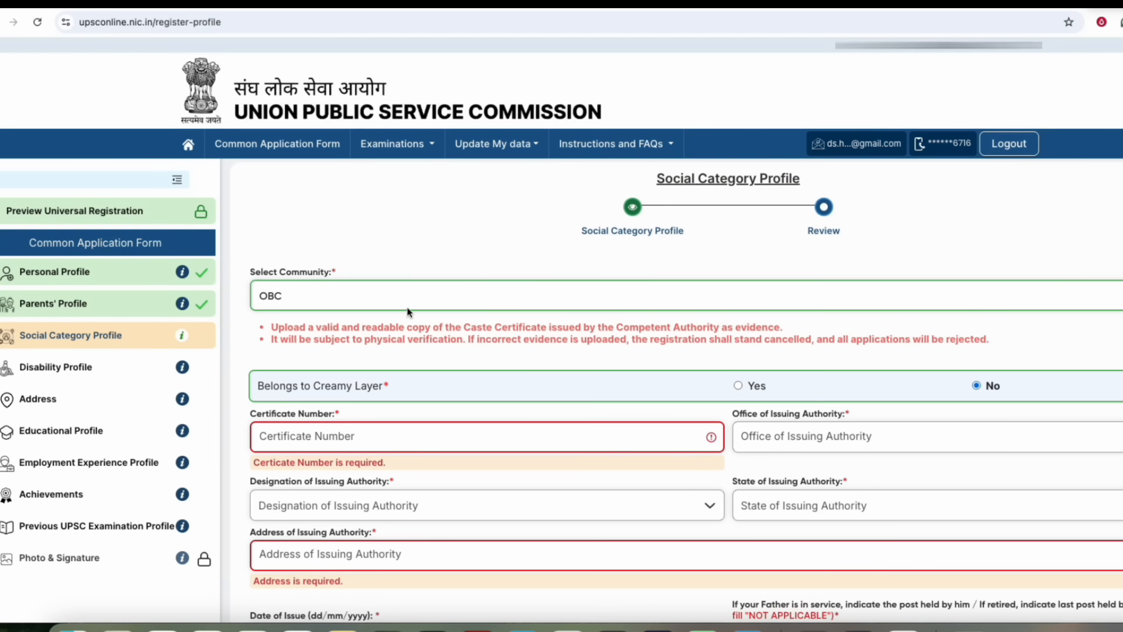
click(397, 304)
click(436, 261)
scroll(701, 388, down, 1)
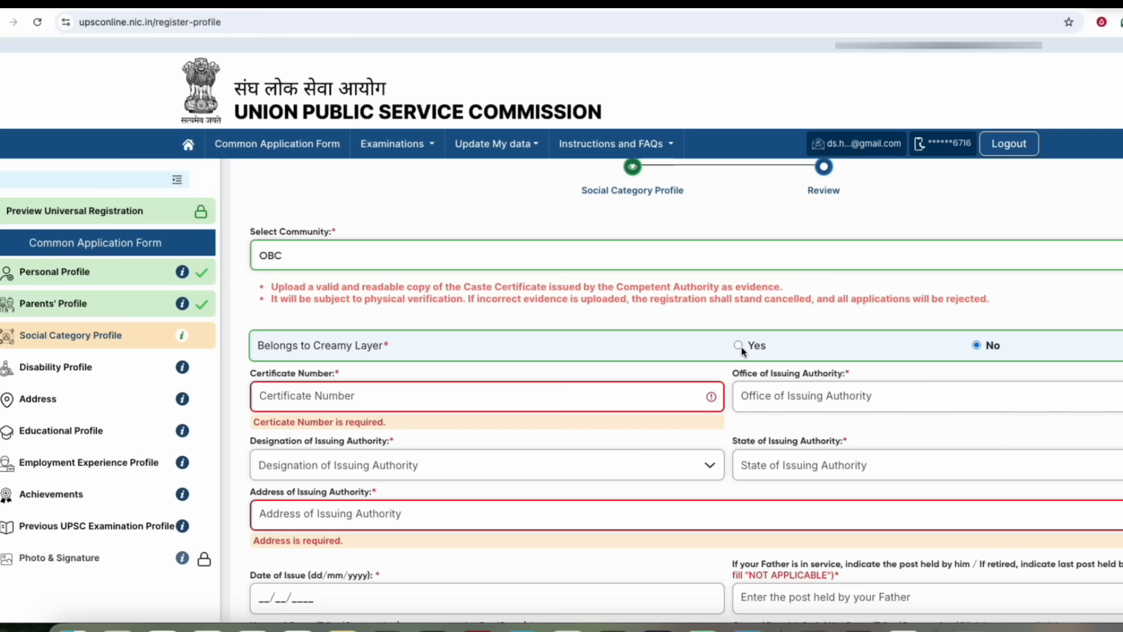
scroll(592, 439, down, 4)
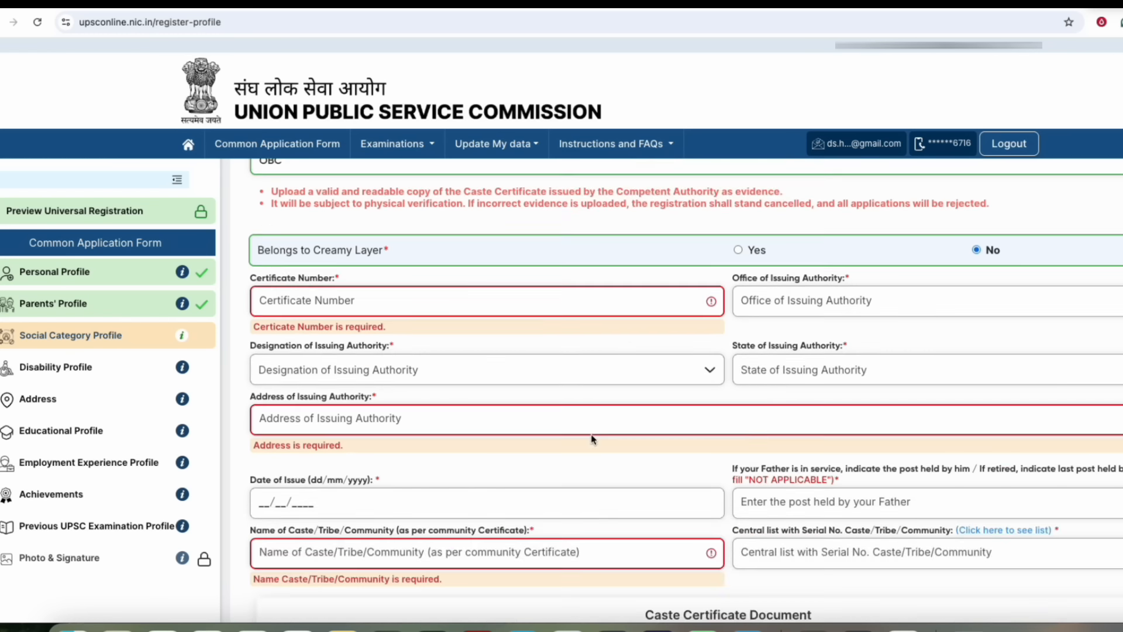
scroll(550, 432, up, 3)
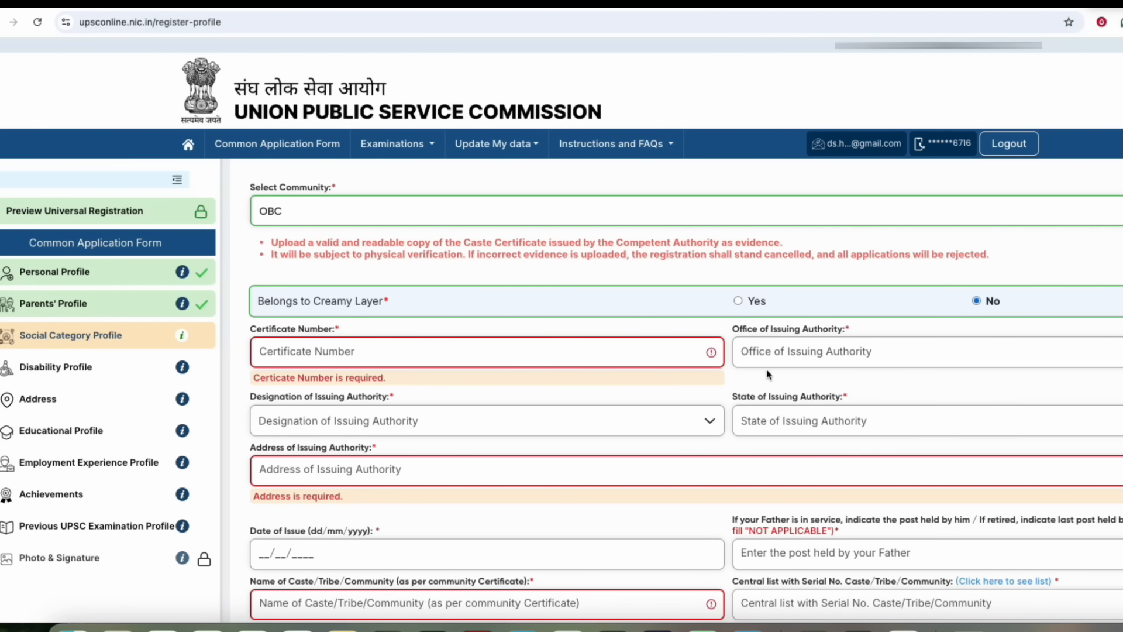
scroll(614, 458, up, 5)
scroll(528, 403, down, 7)
scroll(529, 403, up, 1)
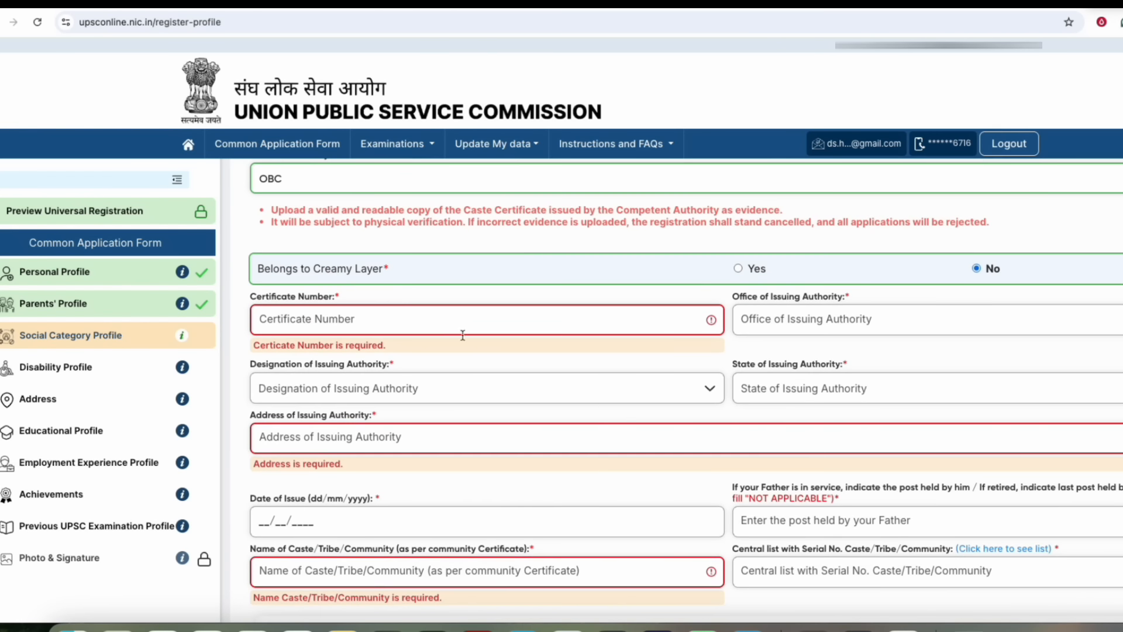
scroll(501, 361, down, 3)
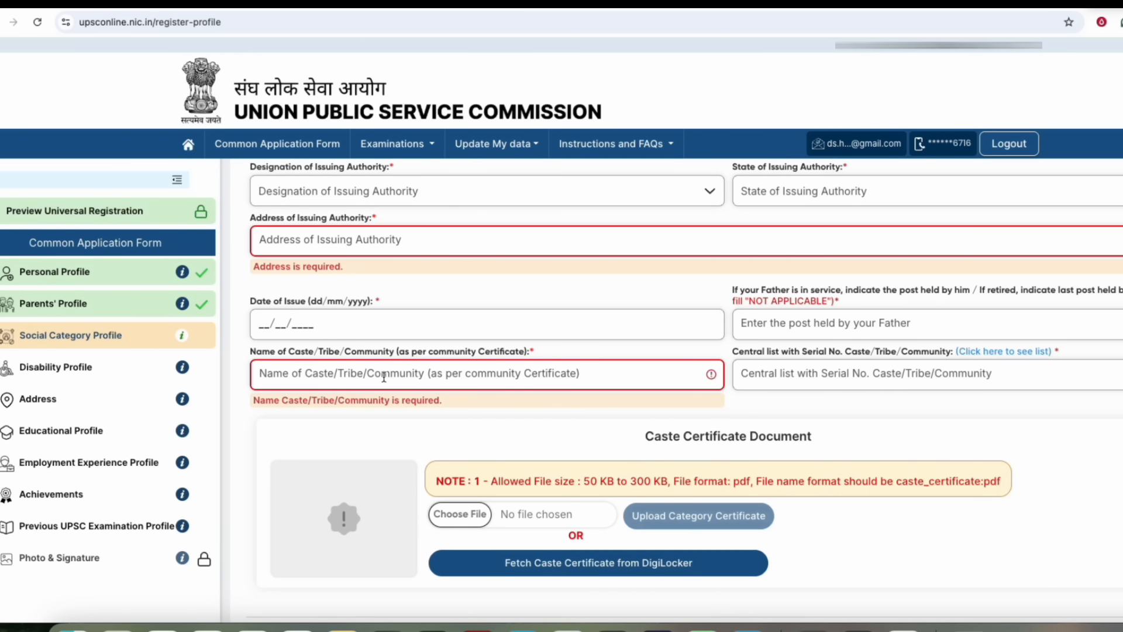
scroll(398, 381, up, 4)
Change the community to ST.
click(314, 301)
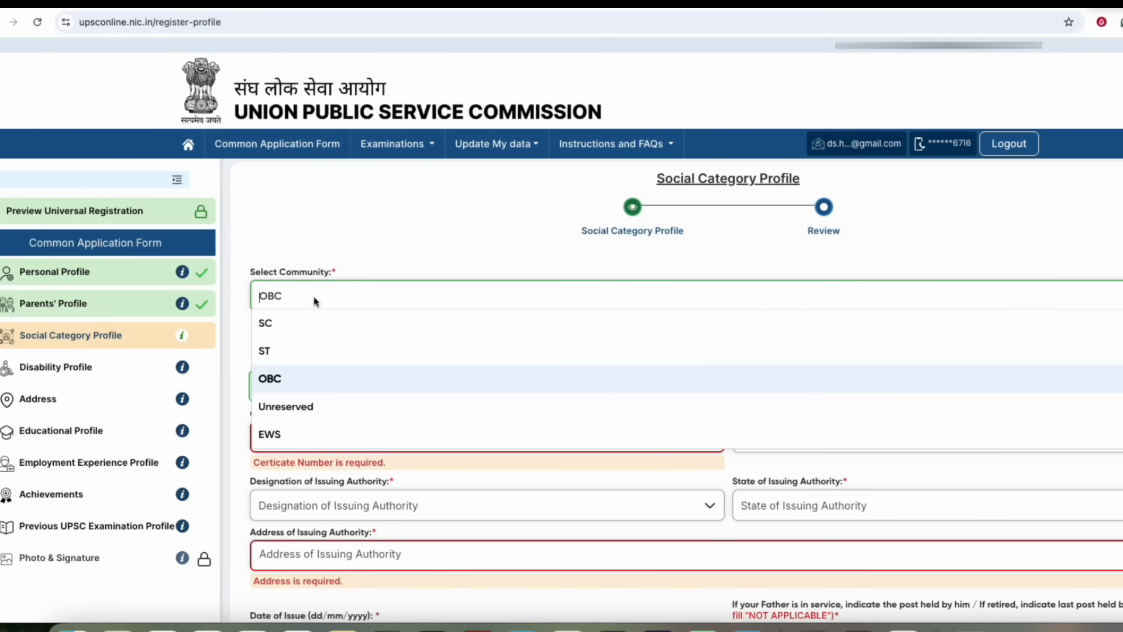
click(293, 350)
scroll(324, 349, down, 3)
scroll(458, 351, up, 1)
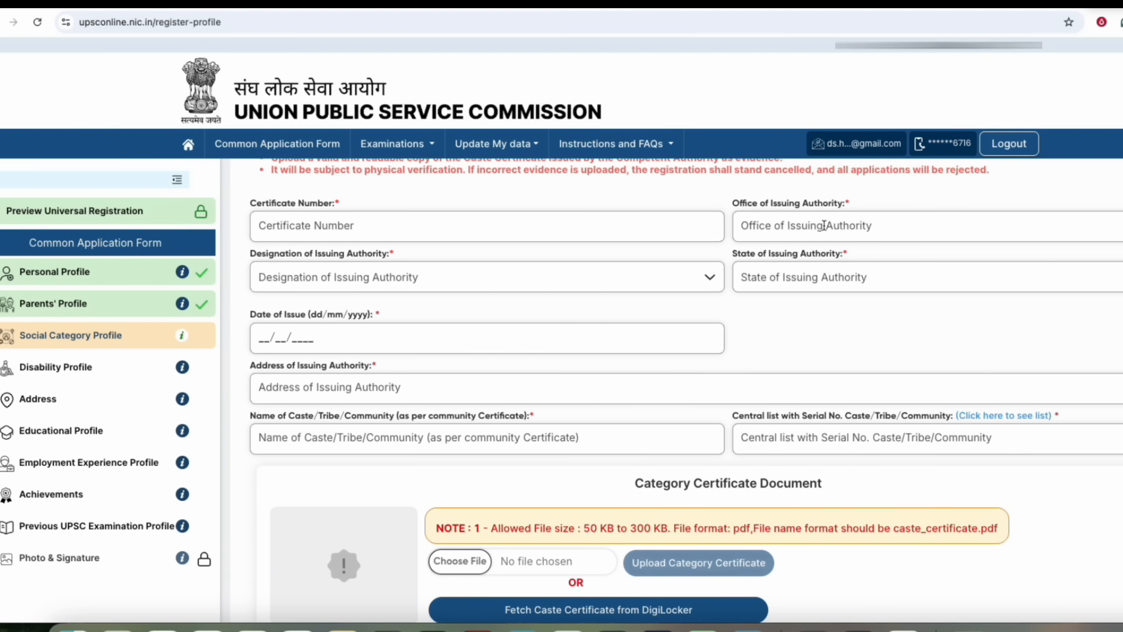
Set the issuing authority designation to 'Deputy Revenue officer not below the rank of Tehsildar'.
click(348, 277)
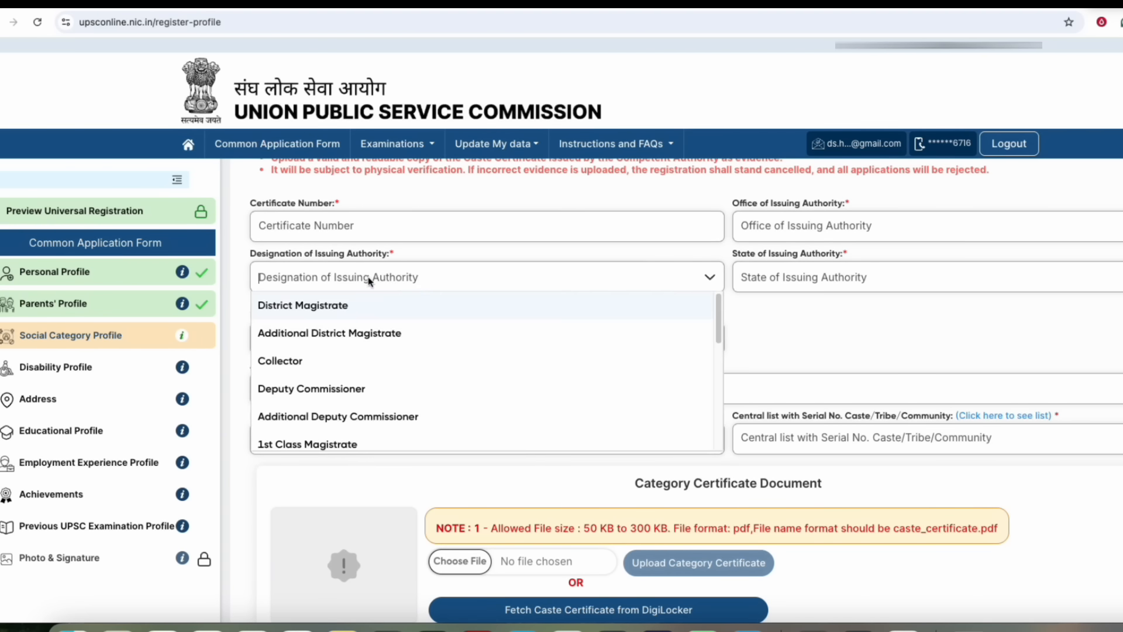
click(785, 283)
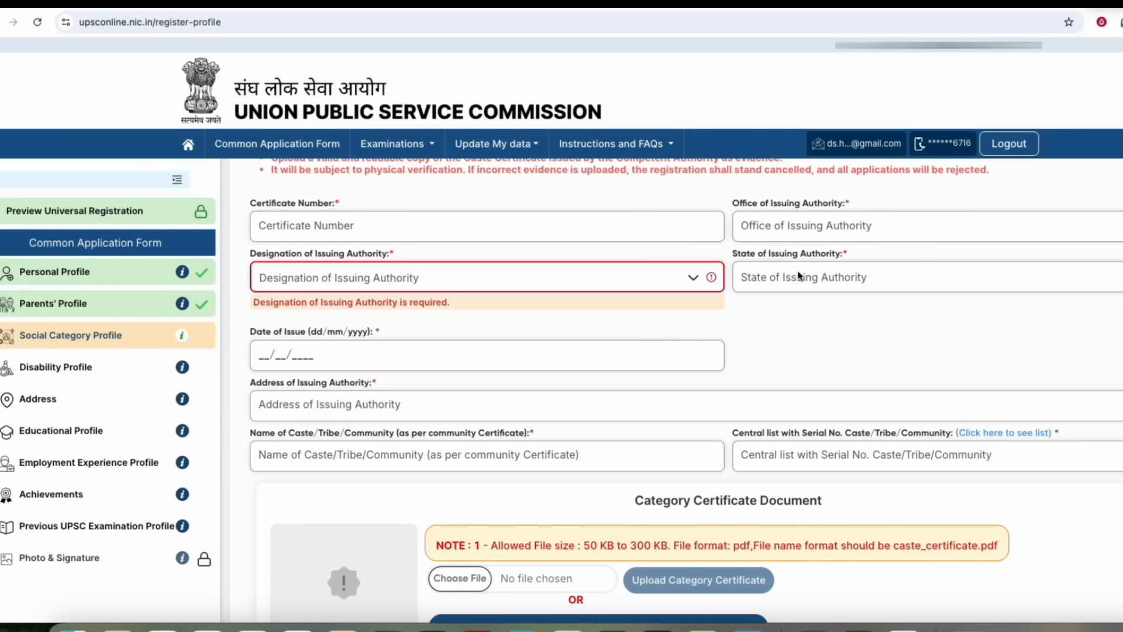
click(582, 278)
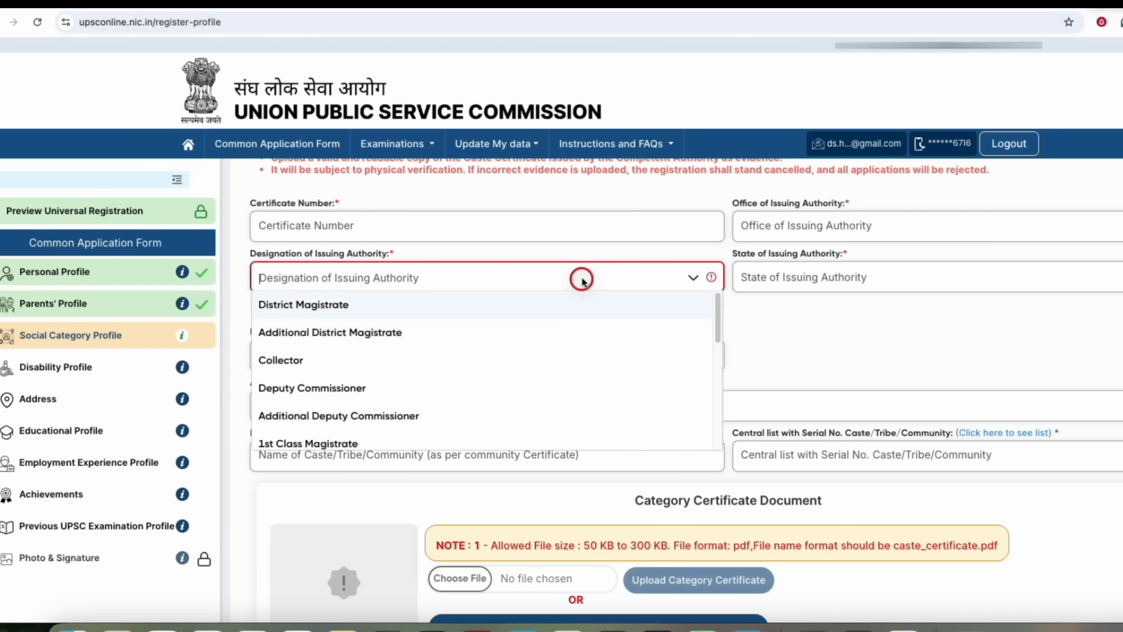
scroll(375, 383, down, 3)
scroll(340, 410, down, 2)
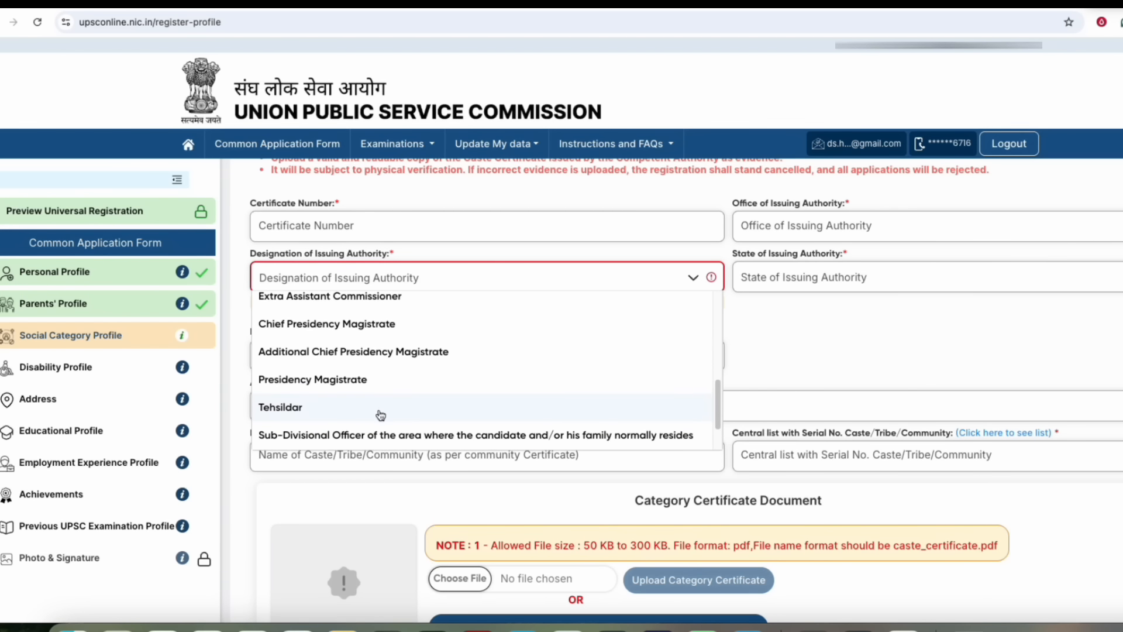
scroll(381, 415, down, 1)
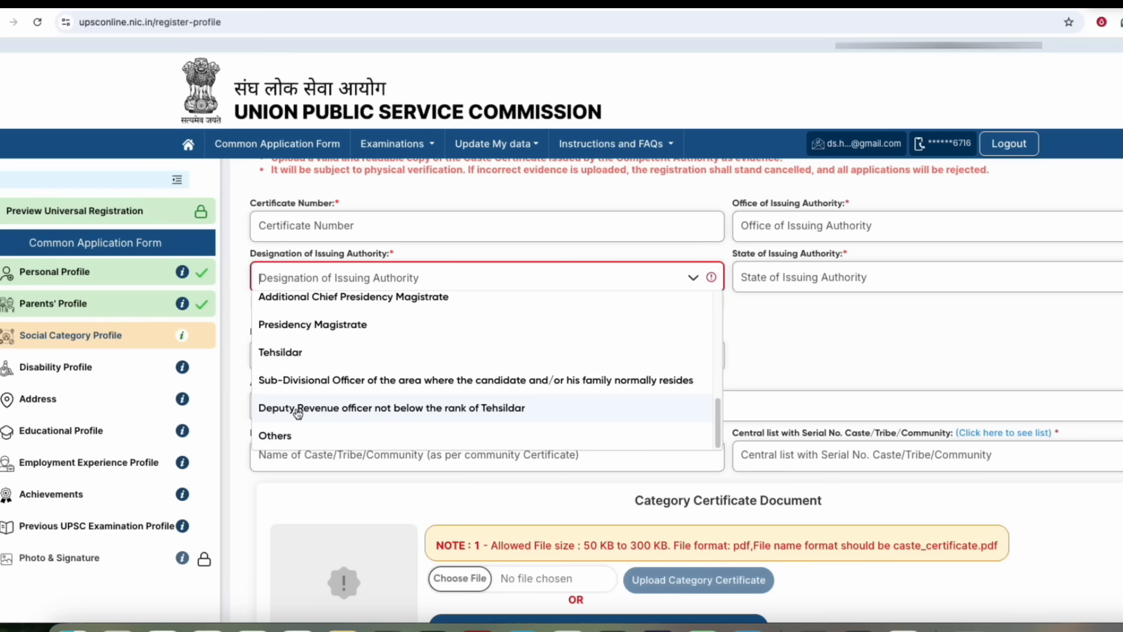
click(444, 413)
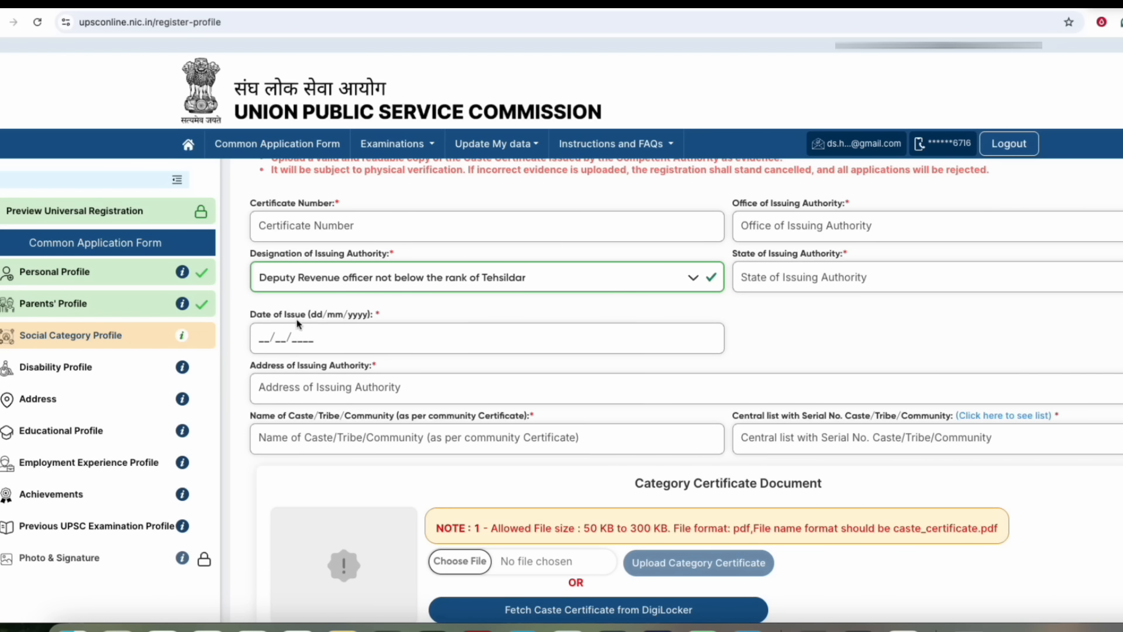
click(292, 392)
click(330, 439)
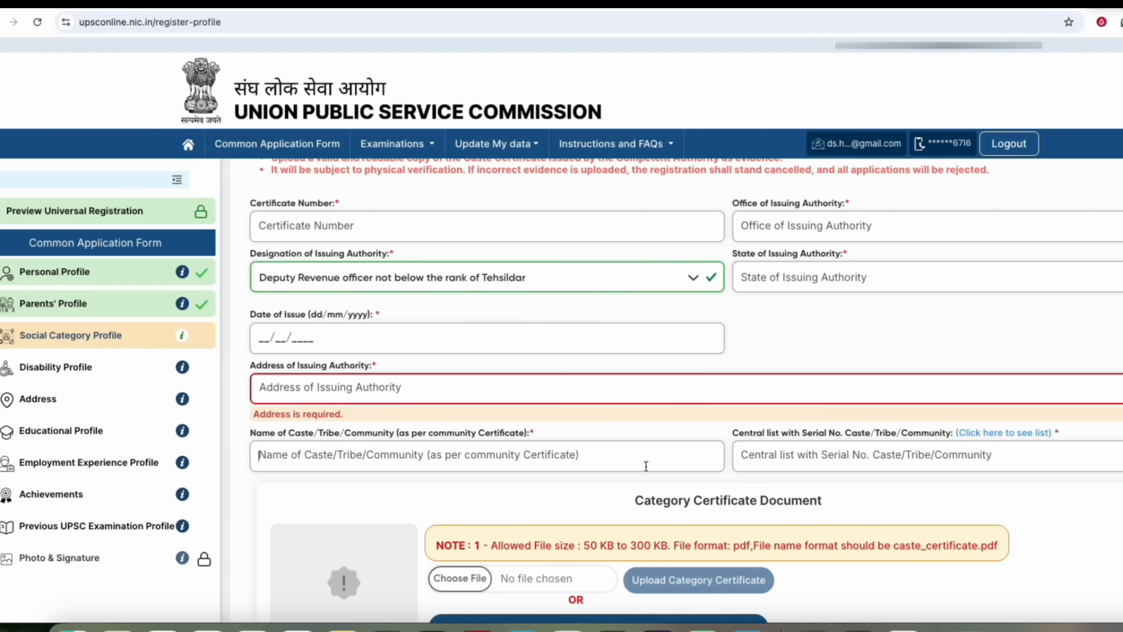
click(808, 462)
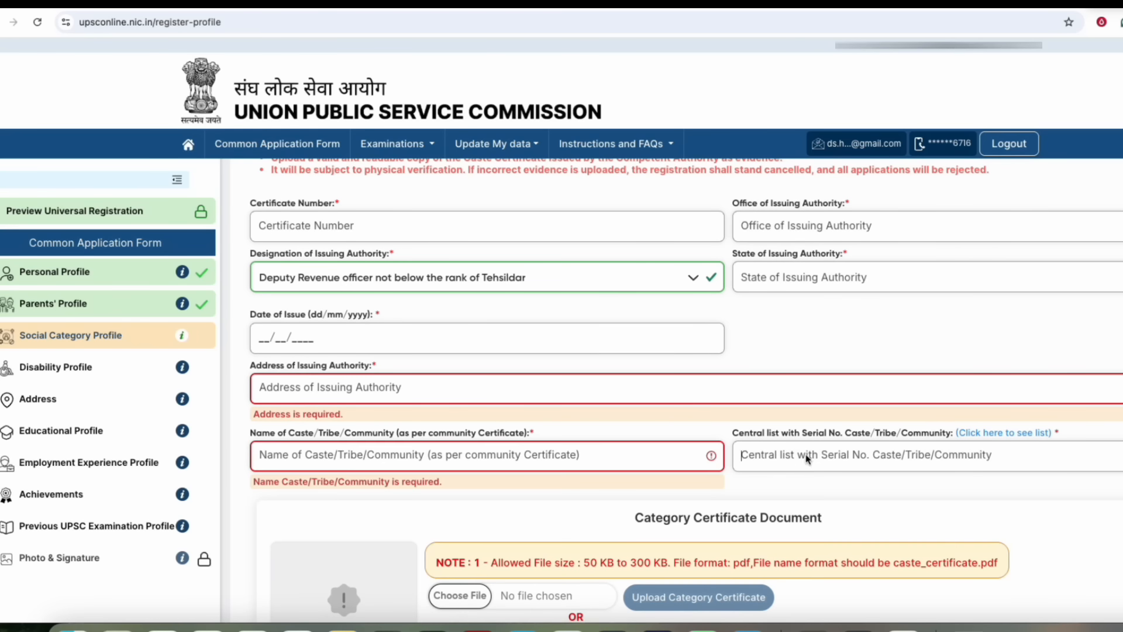
Open the Scheduled Tribes list PDF and zoom it to 150%.
click(990, 438)
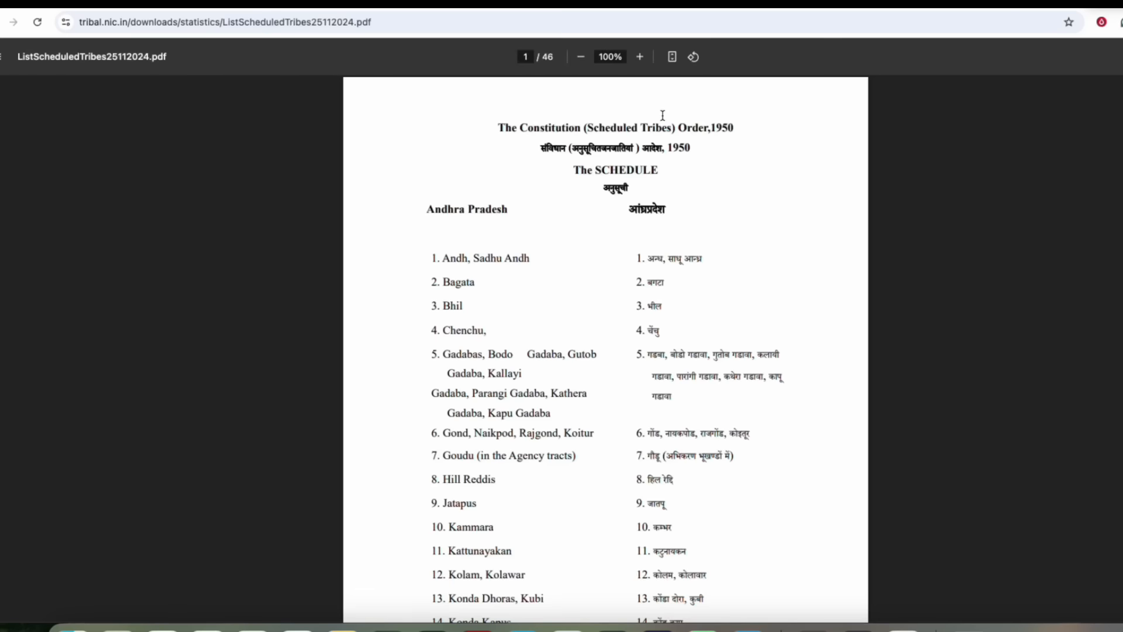
click(640, 58)
click(639, 57)
click(640, 58)
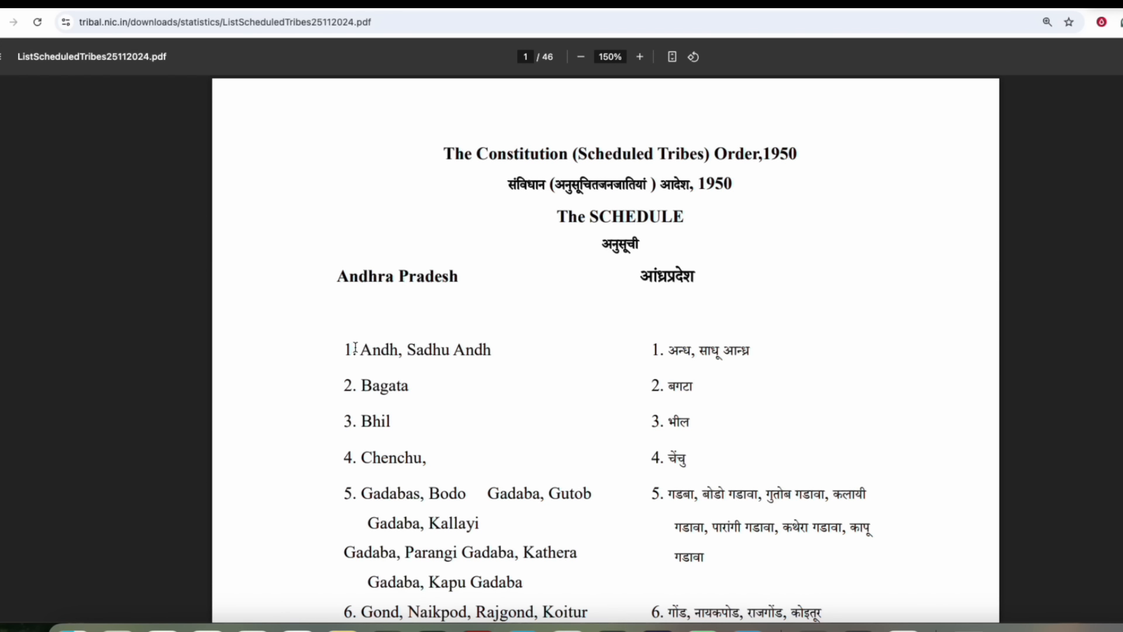
Highlight Andh, Bagata, Bhil and Chenchu, scroll on, then return to the form.
drag(355, 349, 494, 358)
drag(358, 390, 415, 396)
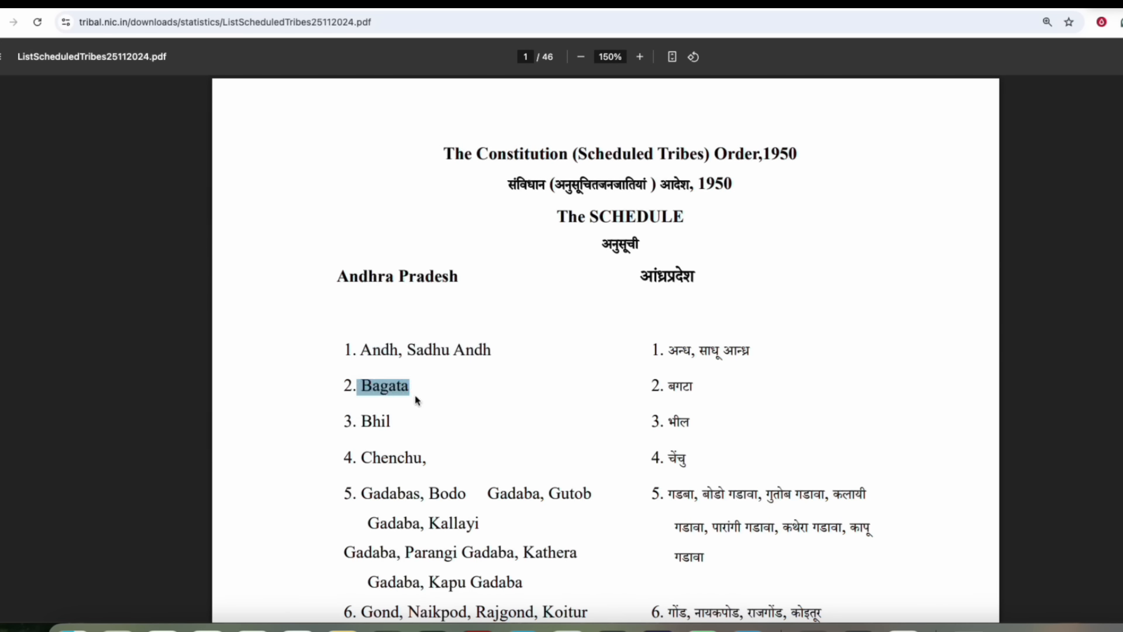
drag(359, 421, 416, 424)
drag(360, 457, 433, 458)
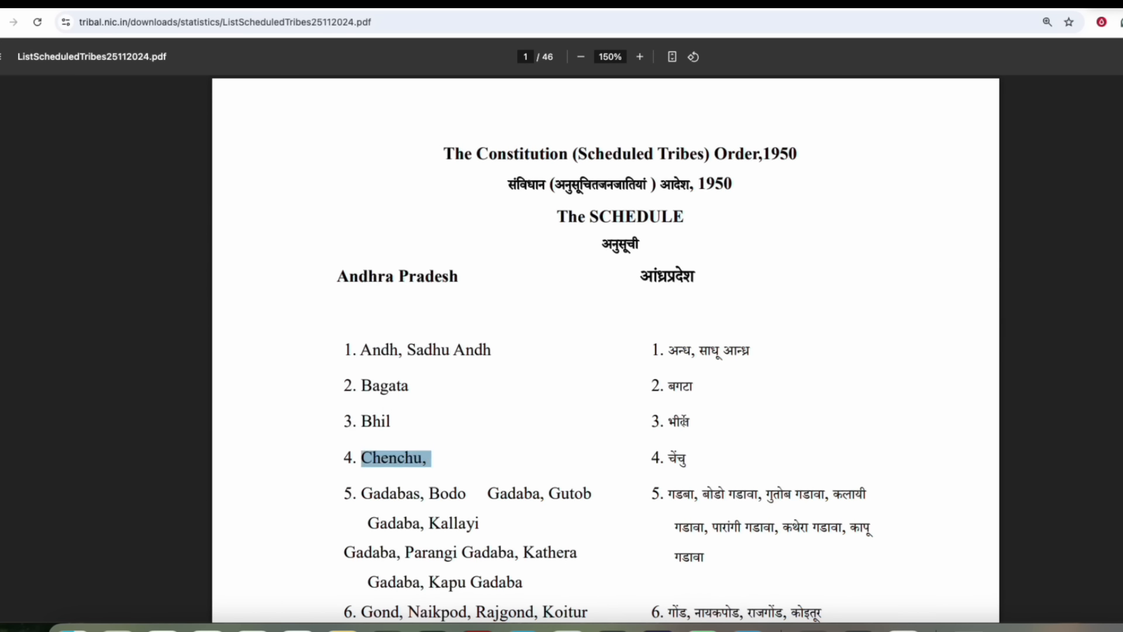
scroll(683, 423, down, 20)
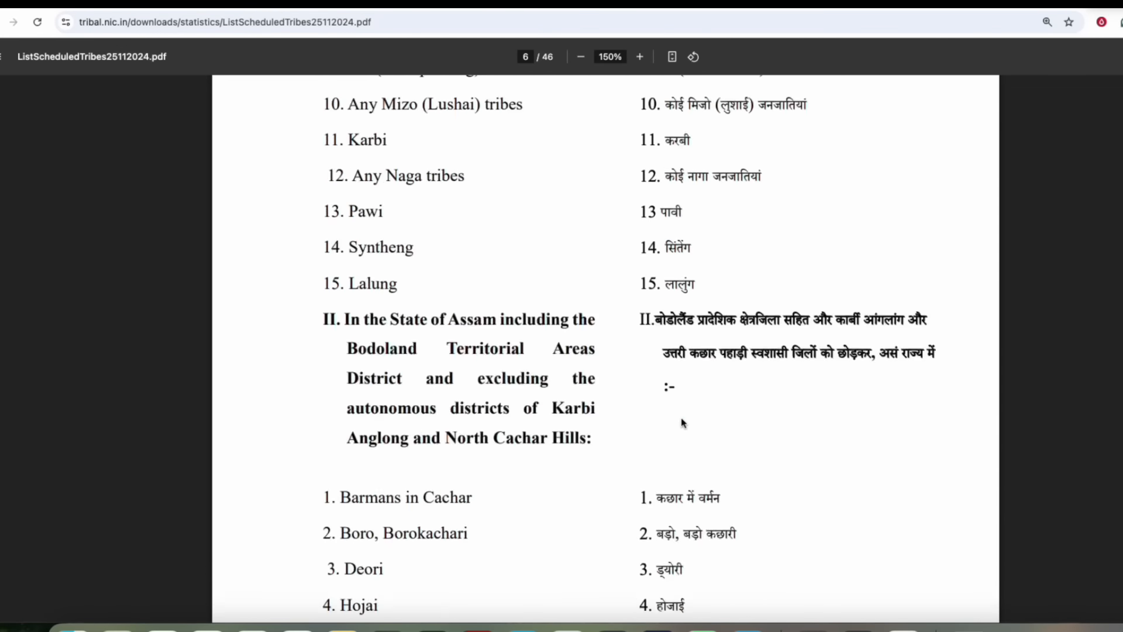
scroll(683, 423, down, 20)
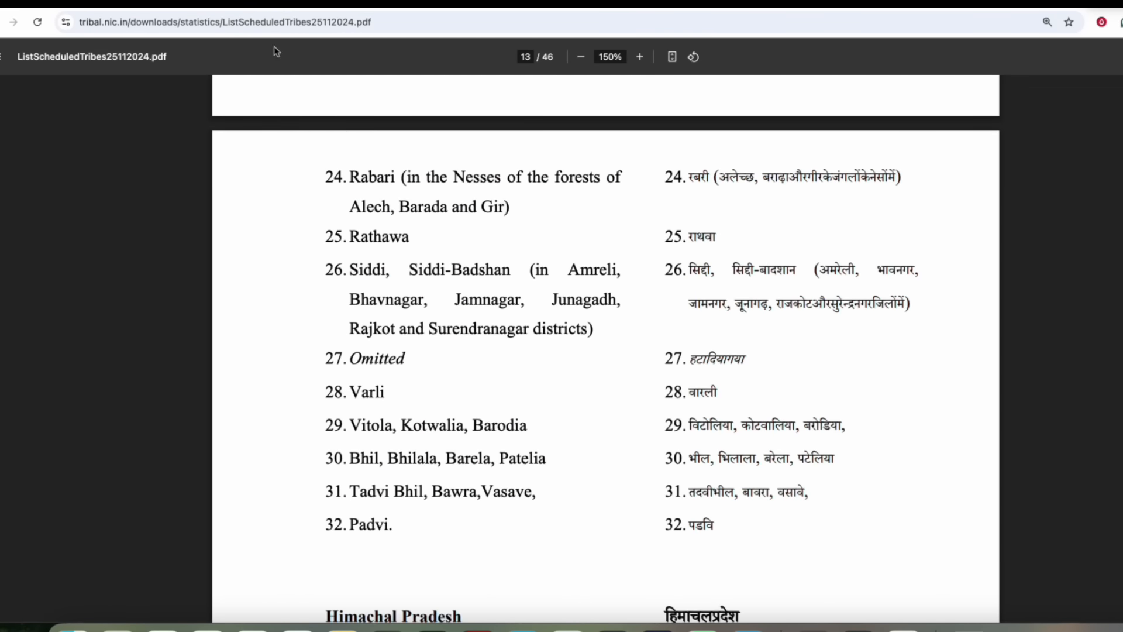
click(252, 4)
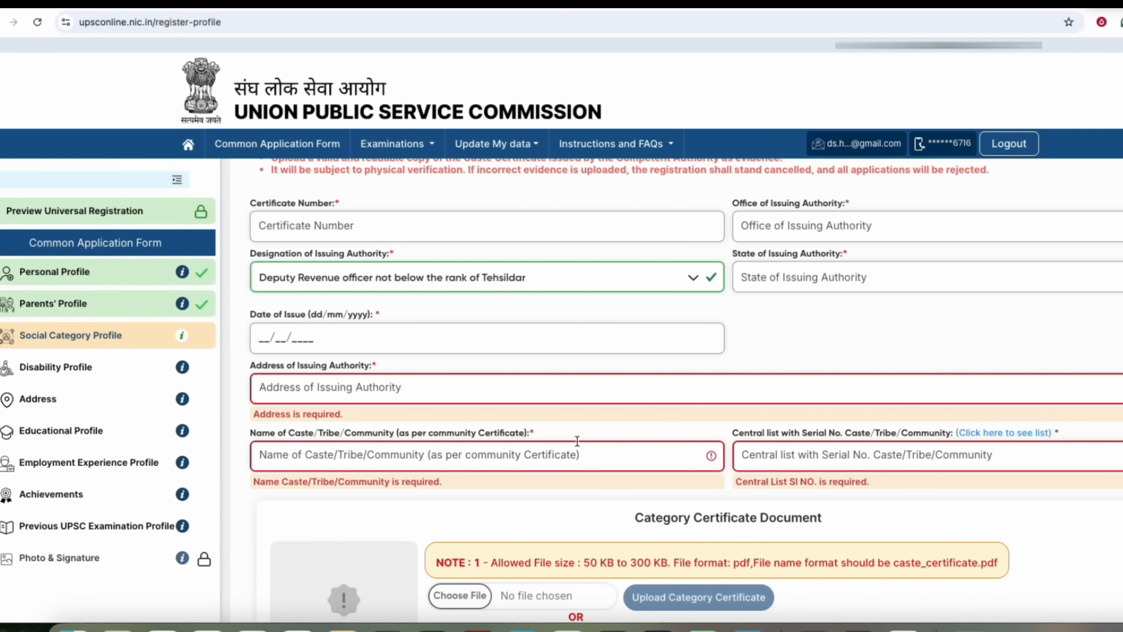
Try EWS as the community and scroll through the resulting form.
scroll(577, 441, down, 3)
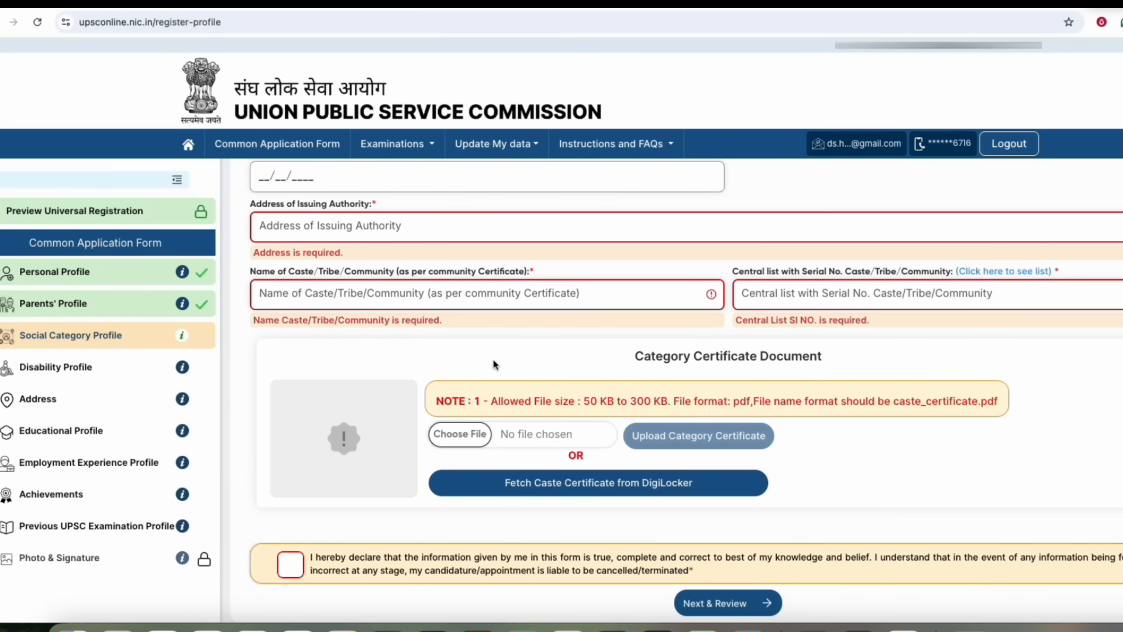
scroll(496, 366, up, 6)
click(326, 310)
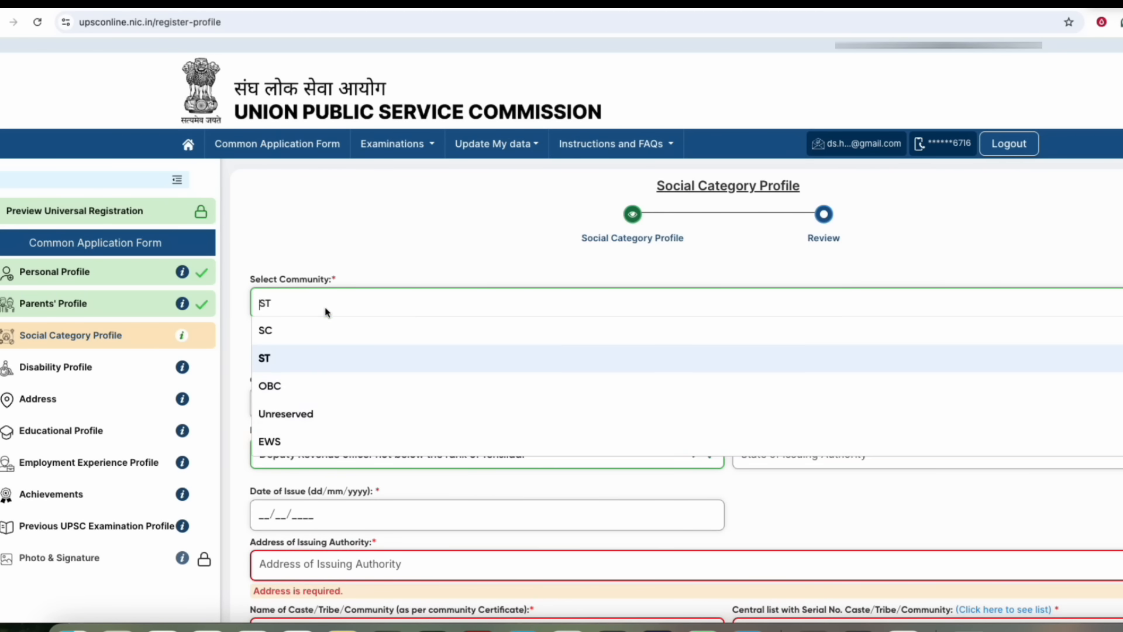
click(285, 443)
scroll(306, 414, down, 8)
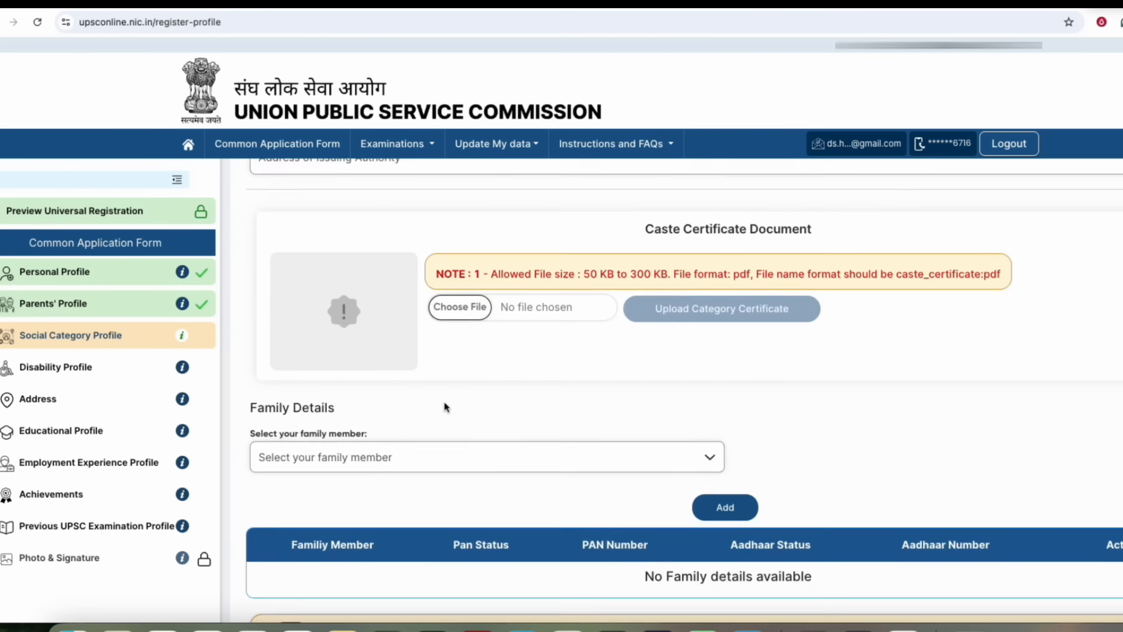
scroll(484, 403, down, 1)
scroll(492, 403, up, 4)
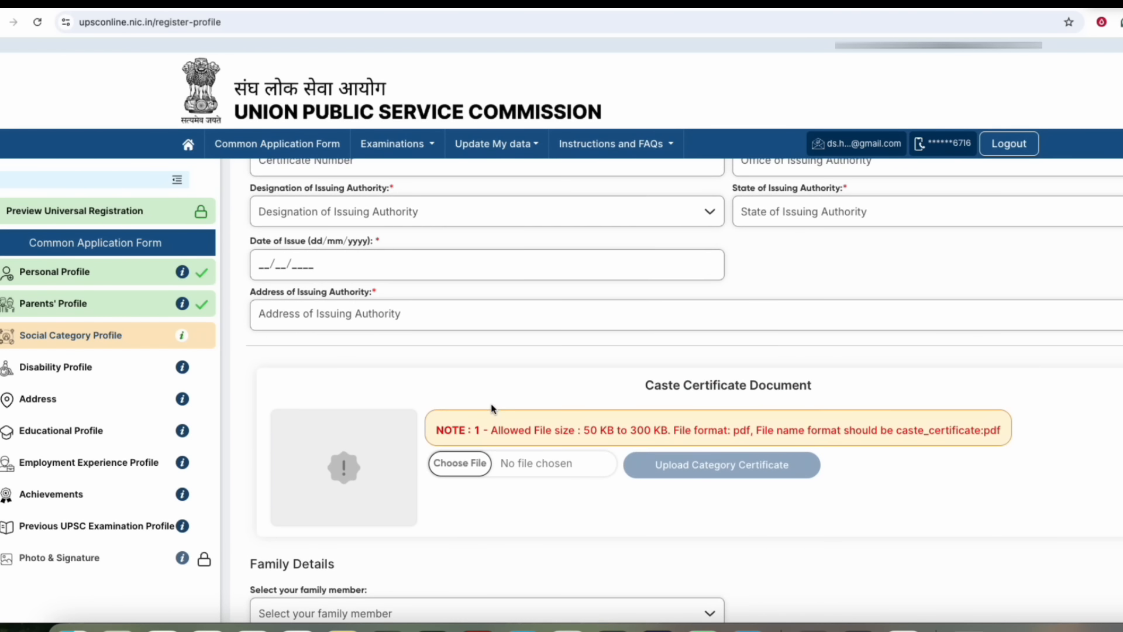
scroll(492, 407, down, 4)
scroll(355, 274, up, 2)
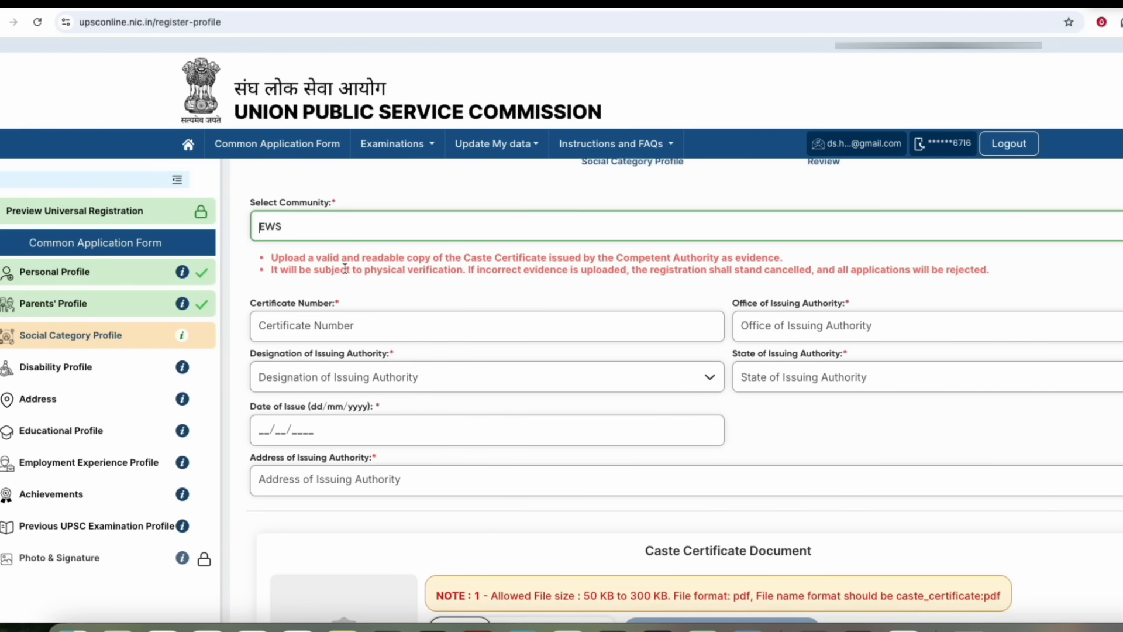
Switch to Unreserved, accept the declaration, then settle on OBC and save with Next & Review.
click(317, 233)
click(283, 339)
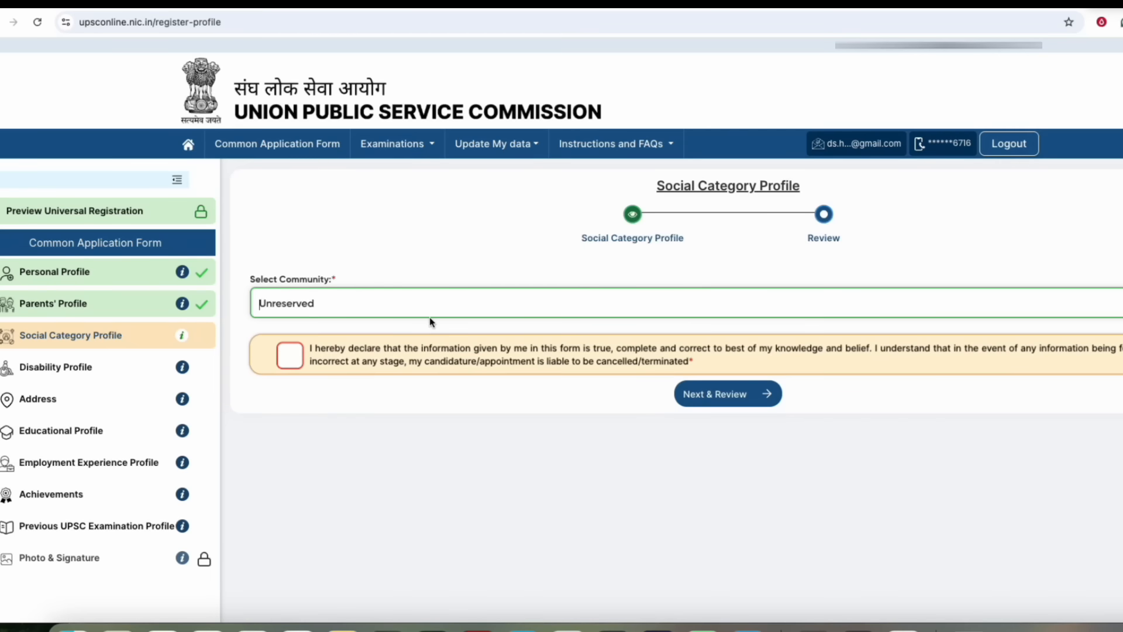
click(282, 358)
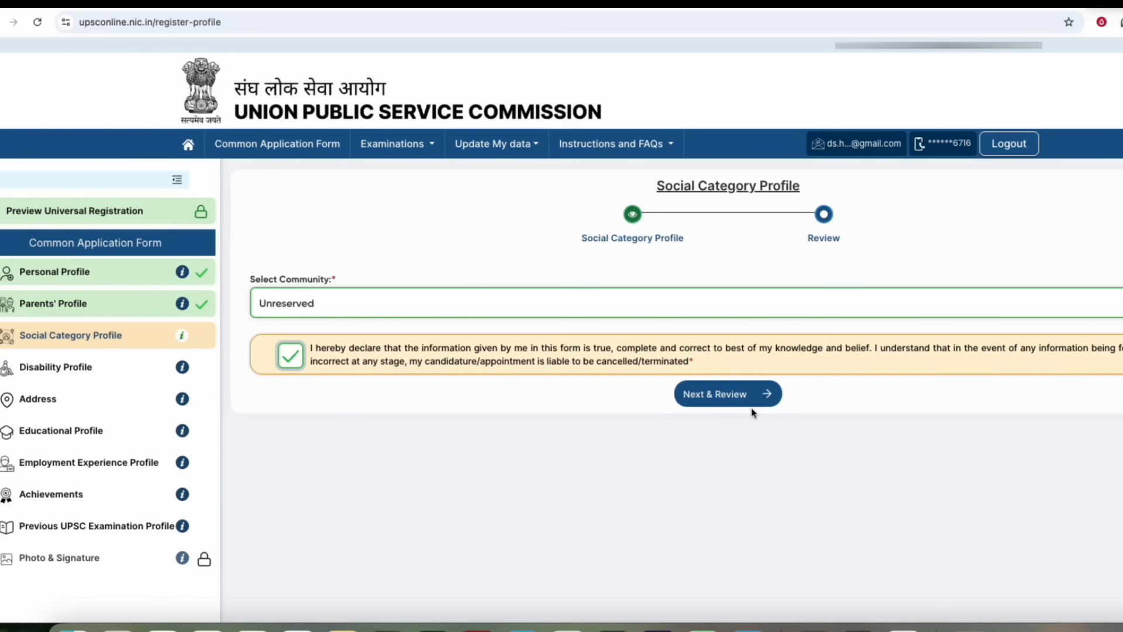
click(387, 301)
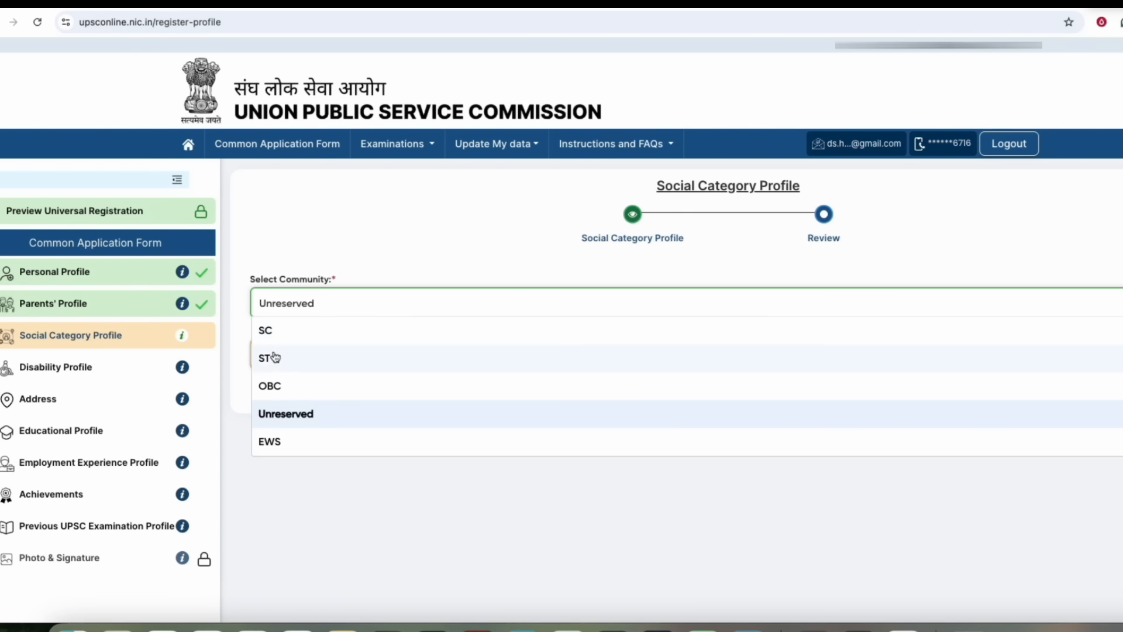
click(272, 386)
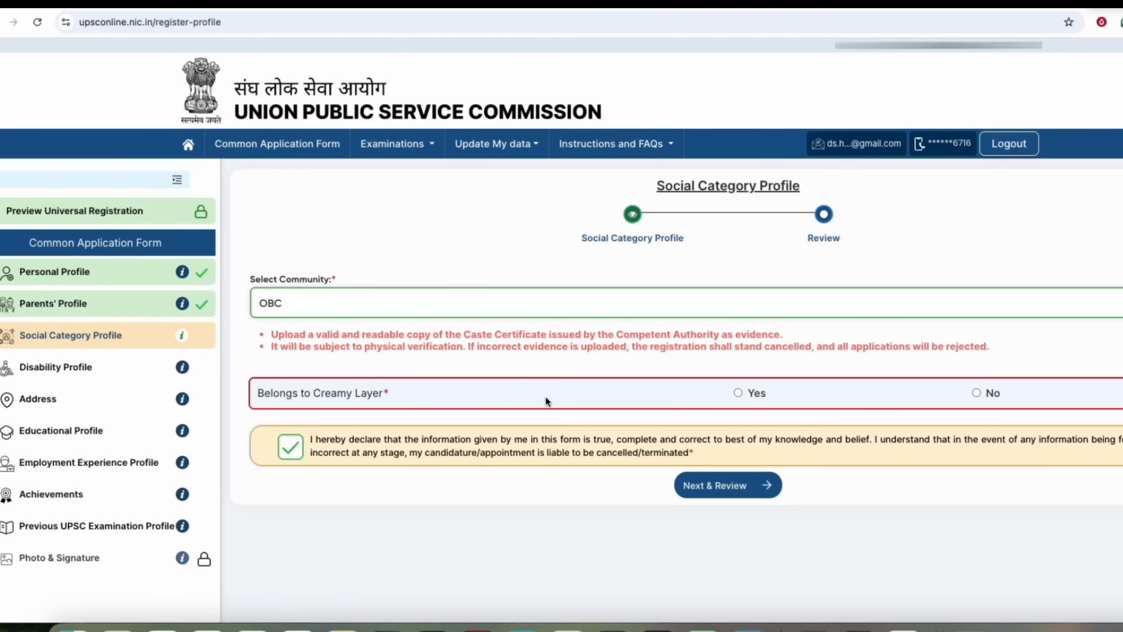
click(766, 489)
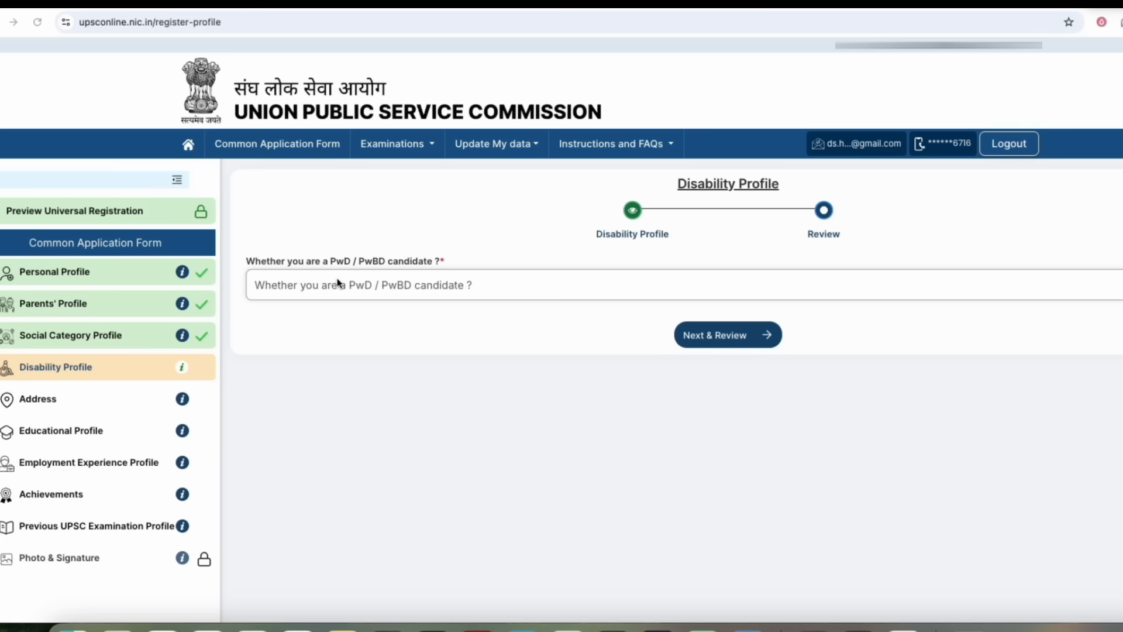
Answer No to the PwD/PwBD question, accept the disability declaration, and proceed to review.
click(338, 284)
click(275, 323)
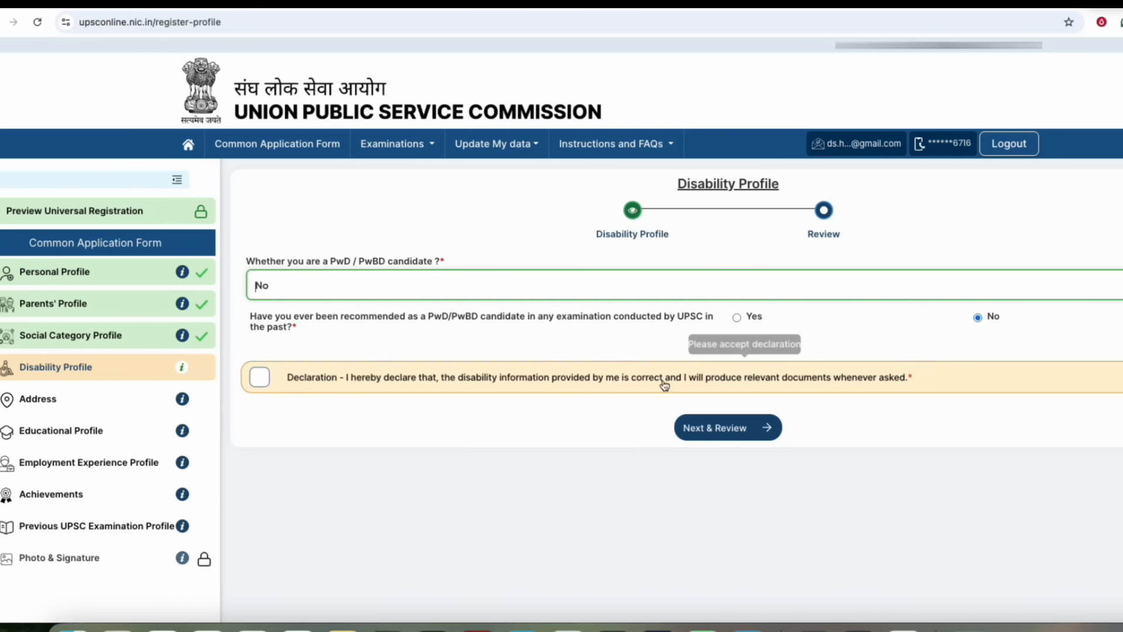
click(265, 379)
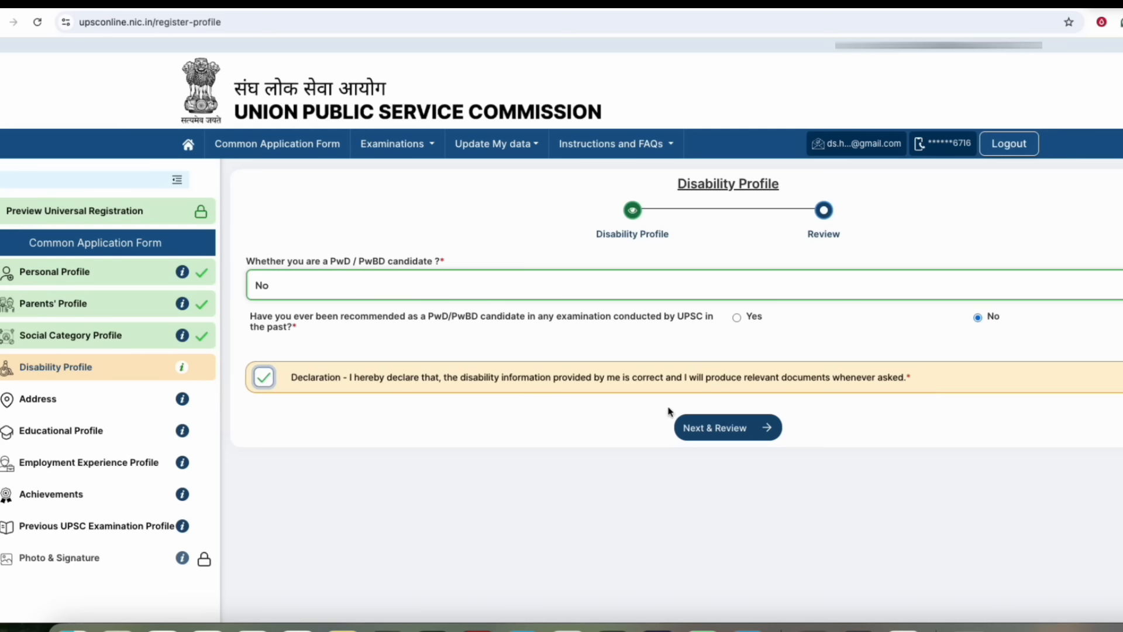
click(720, 432)
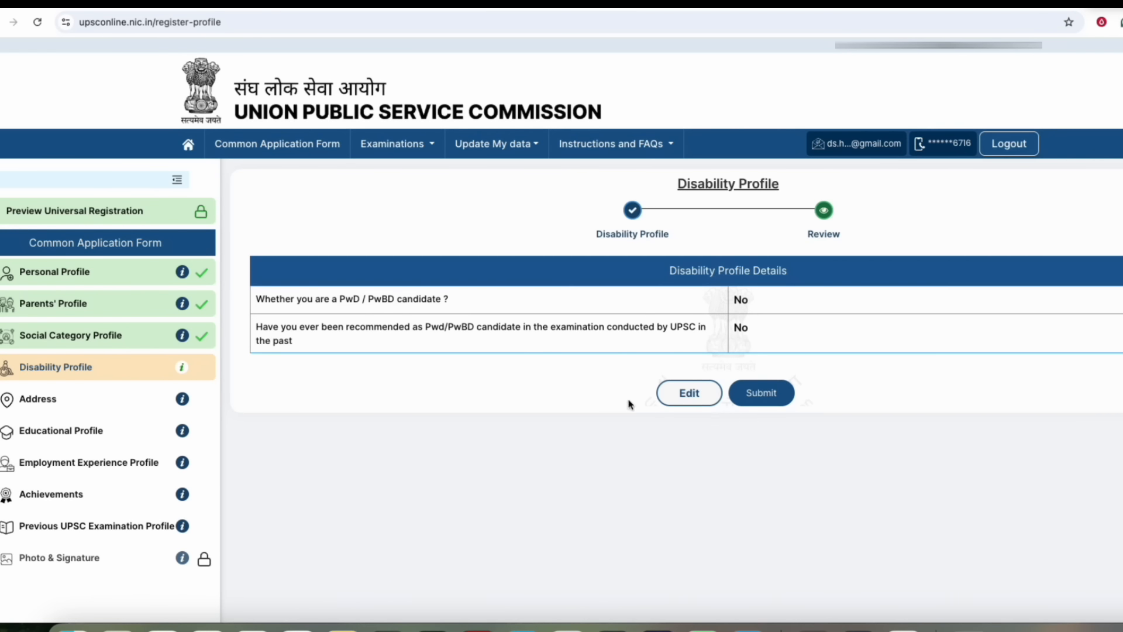
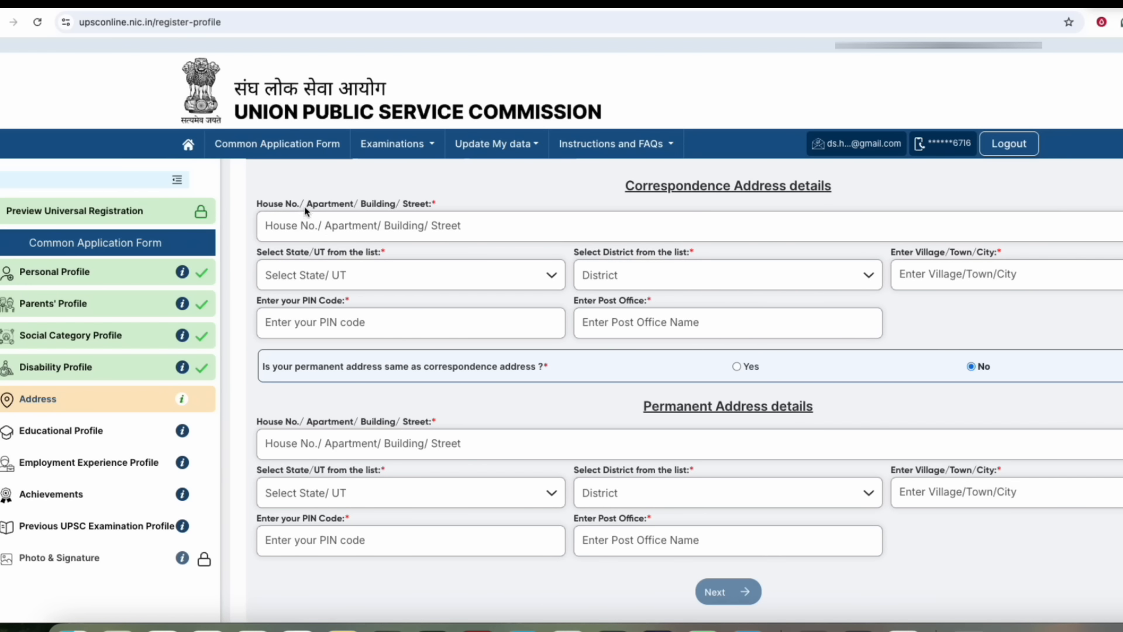
Go through the correspondence address fields: state, district, village/town, PIN code, post office and house number.
click(327, 278)
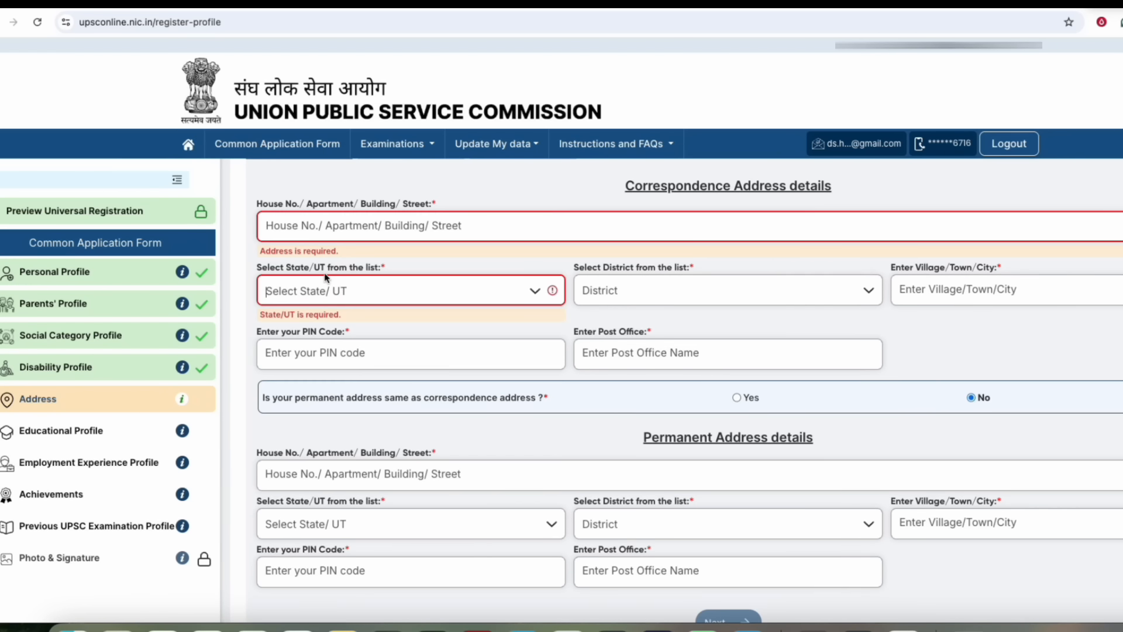
click(624, 299)
click(940, 291)
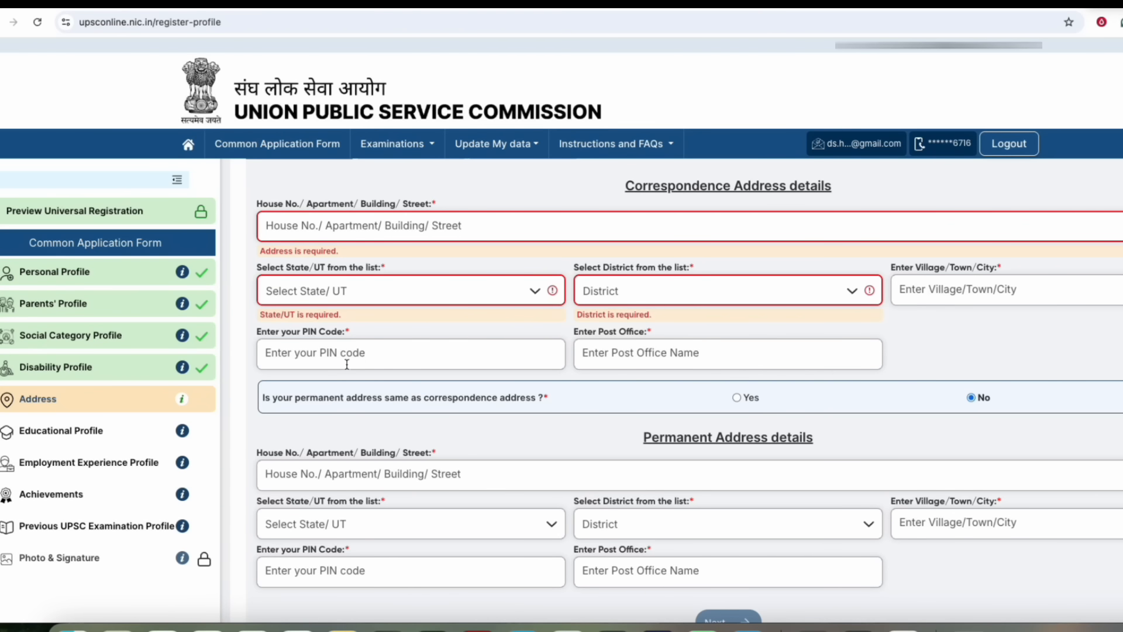
click(328, 353)
click(622, 349)
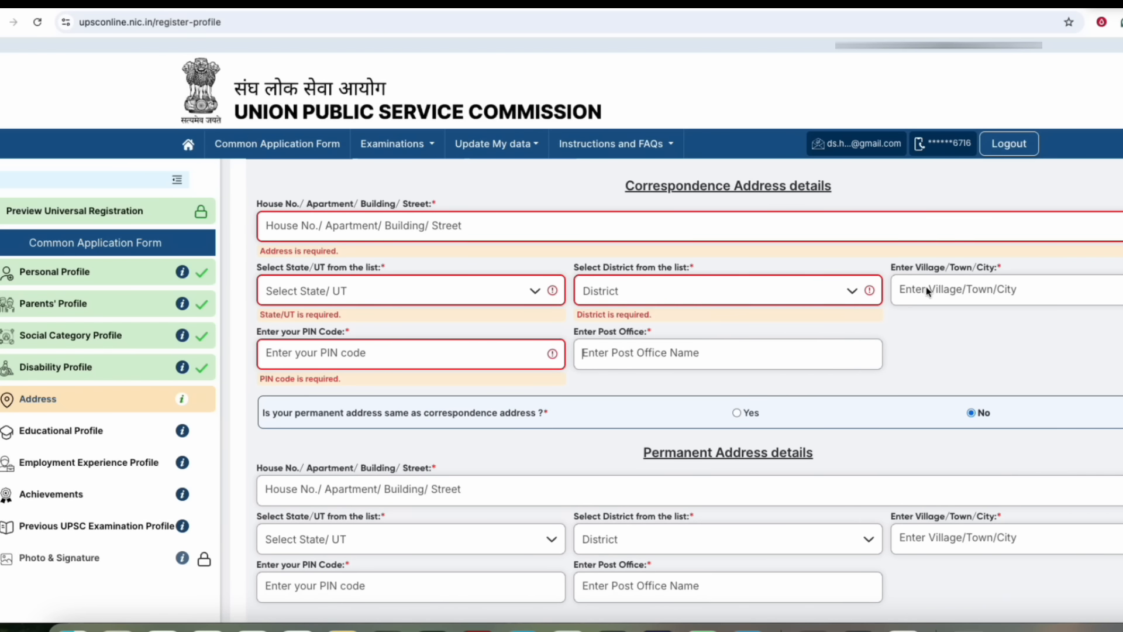
drag(926, 269, 955, 267)
click(951, 290)
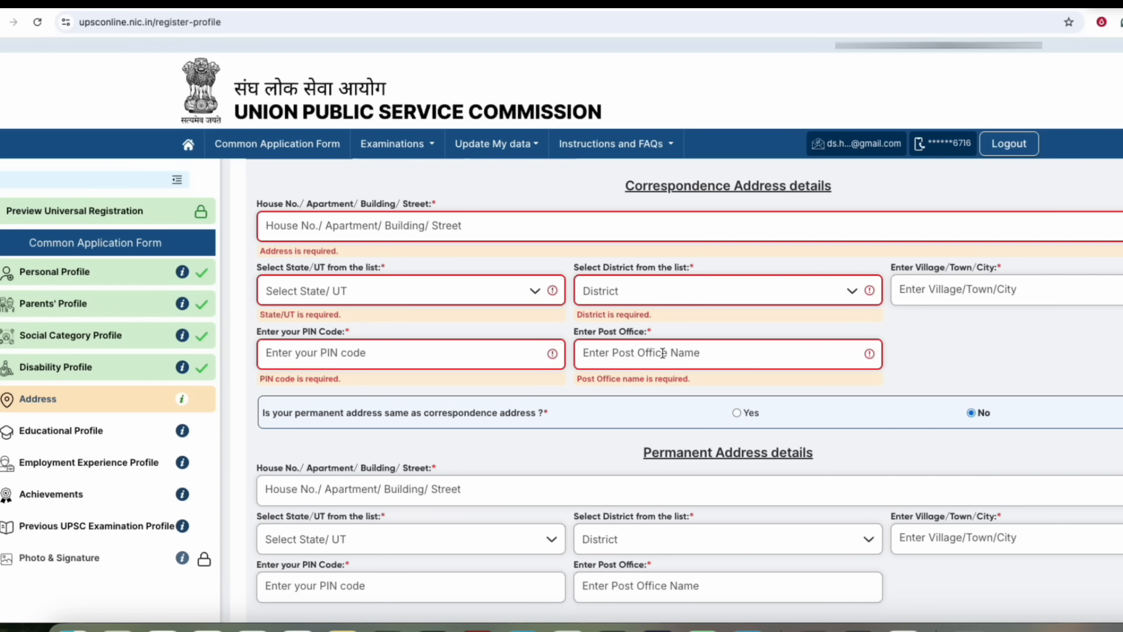
click(349, 228)
Scroll past the permanent address question and continue to the parents' address questions.
scroll(431, 261, down, 1)
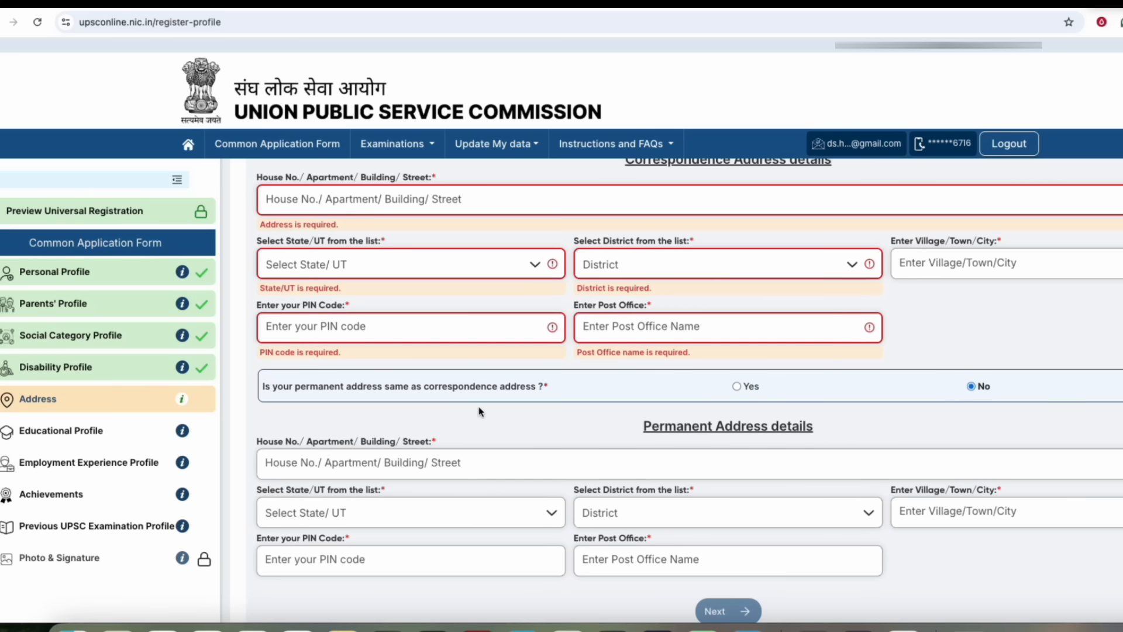
drag(364, 386, 481, 390)
click(485, 390)
scroll(655, 472, down, 1)
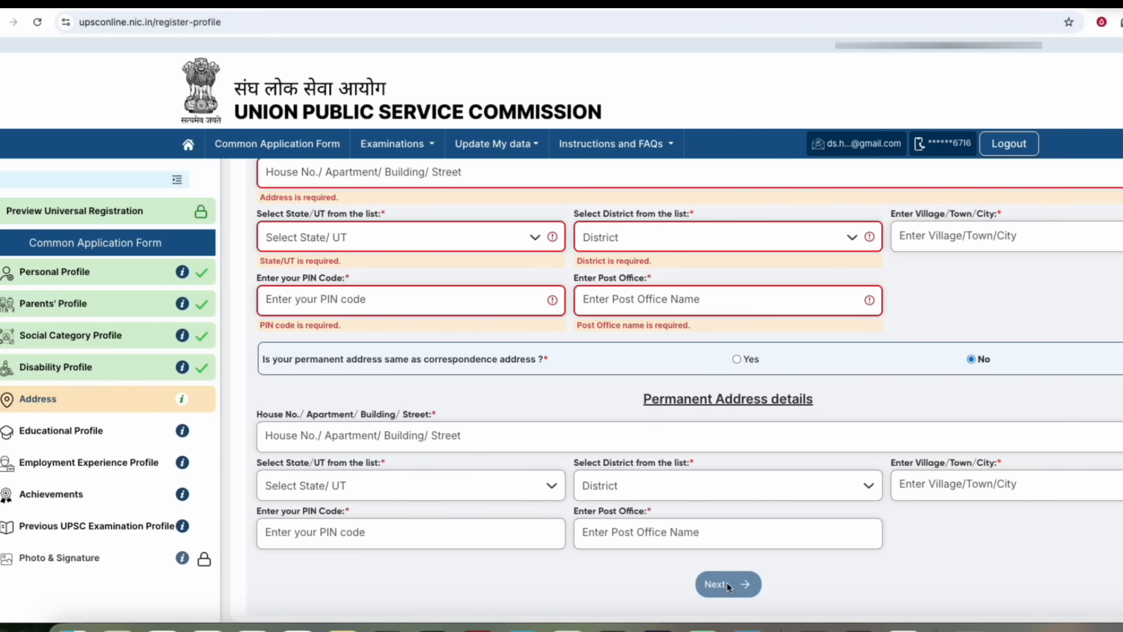
click(734, 578)
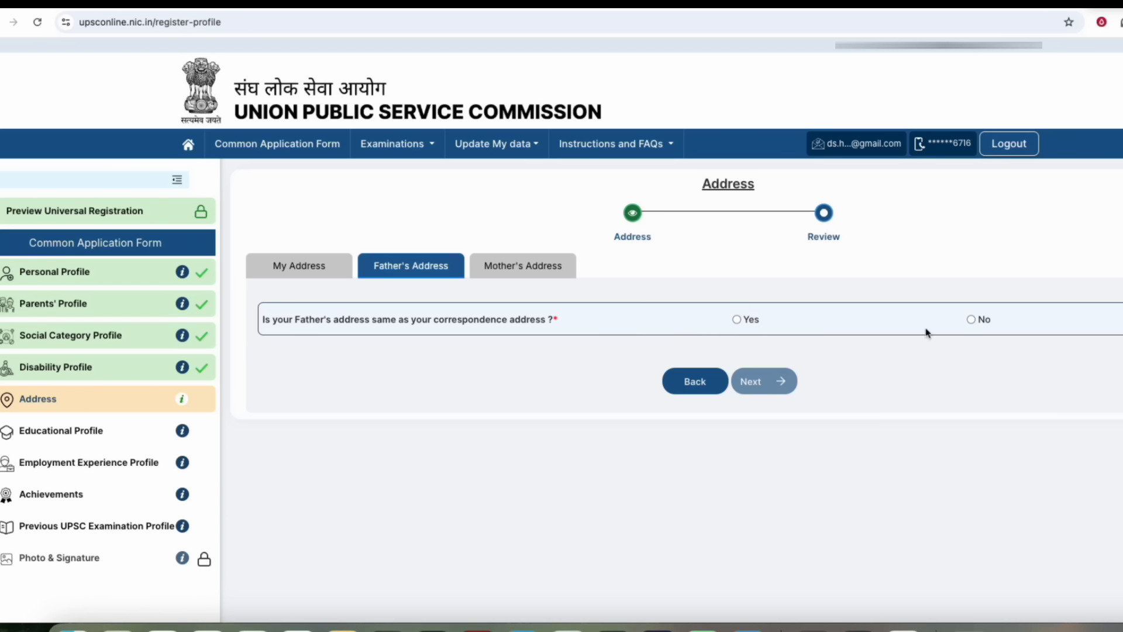
Answer the father's address question, set the mother's address question to Yes, and finish with Next & Review.
click(972, 320)
click(520, 265)
click(738, 321)
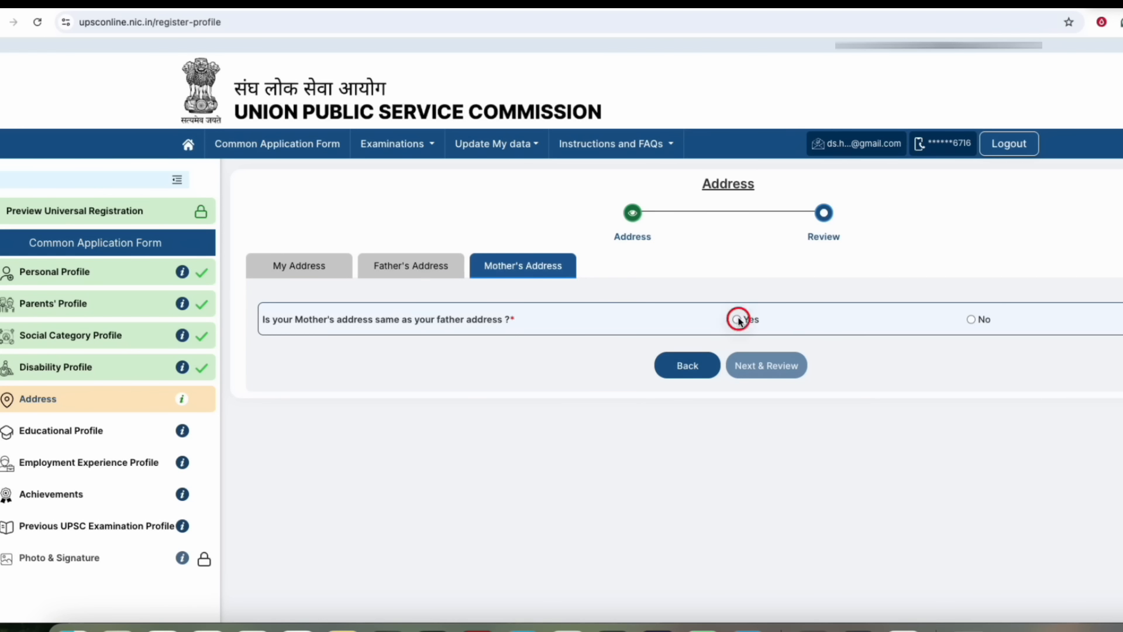
drag(420, 319, 483, 319)
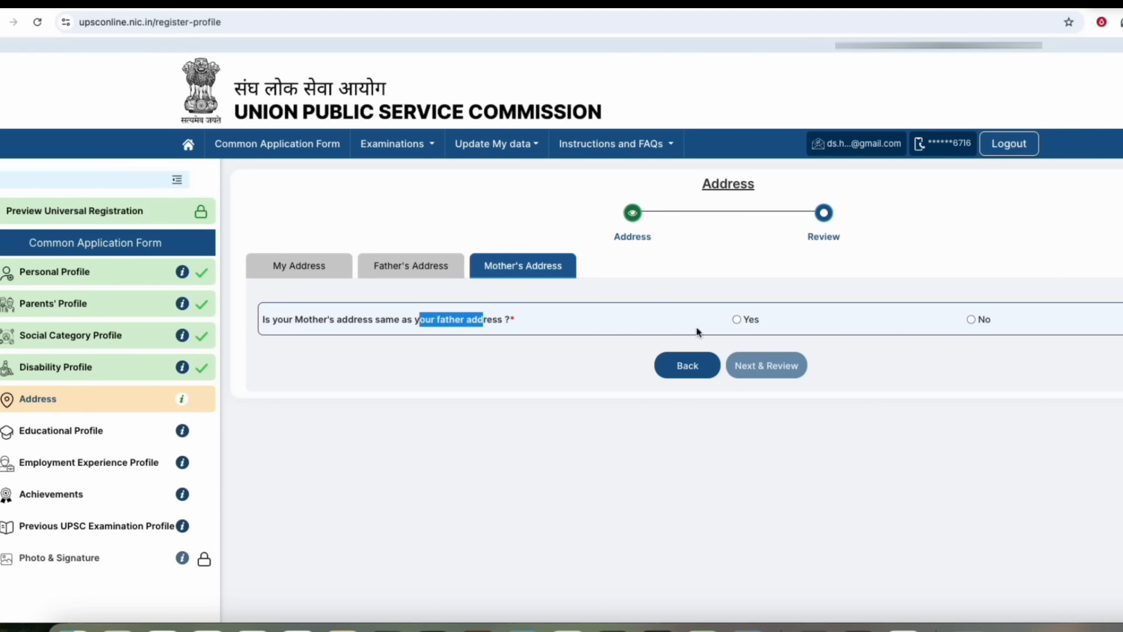
drag(354, 319, 454, 320)
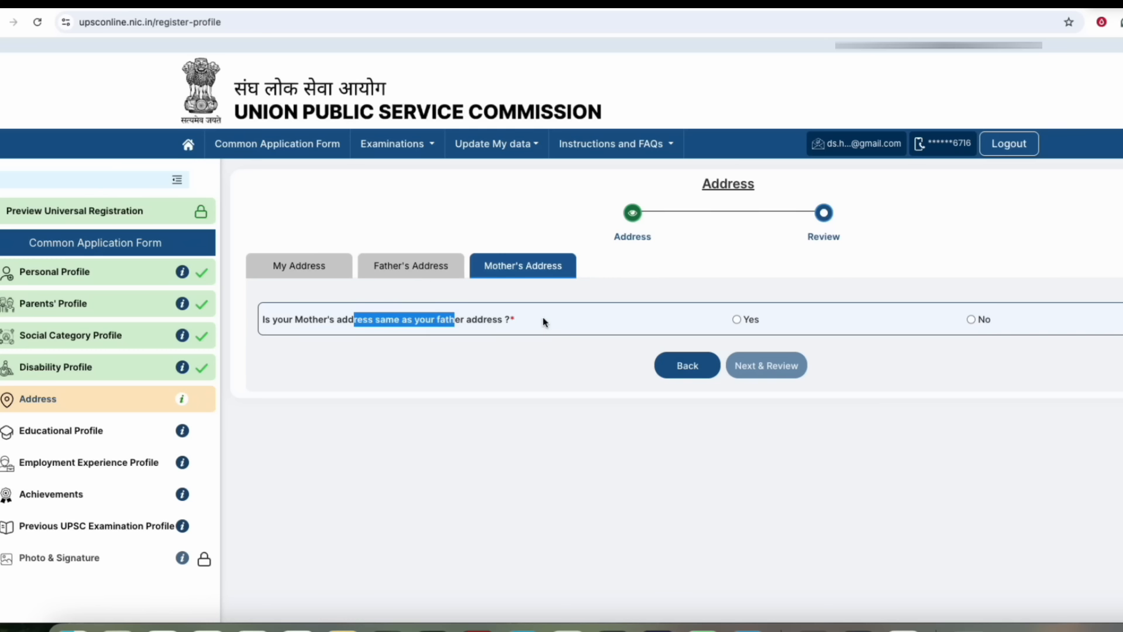
click(738, 320)
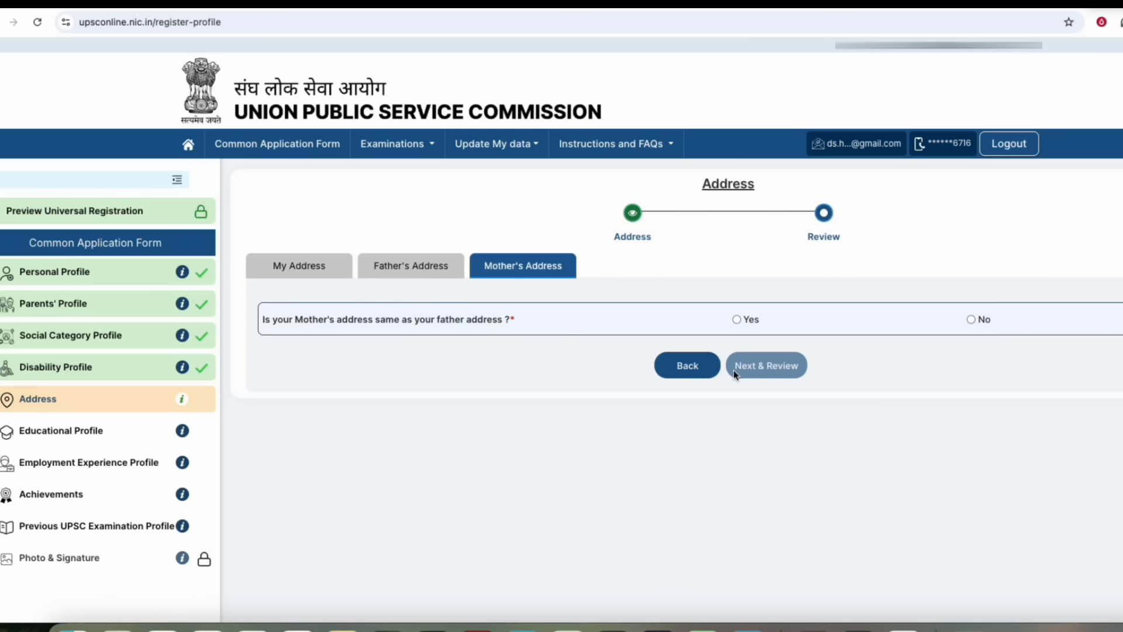
click(756, 369)
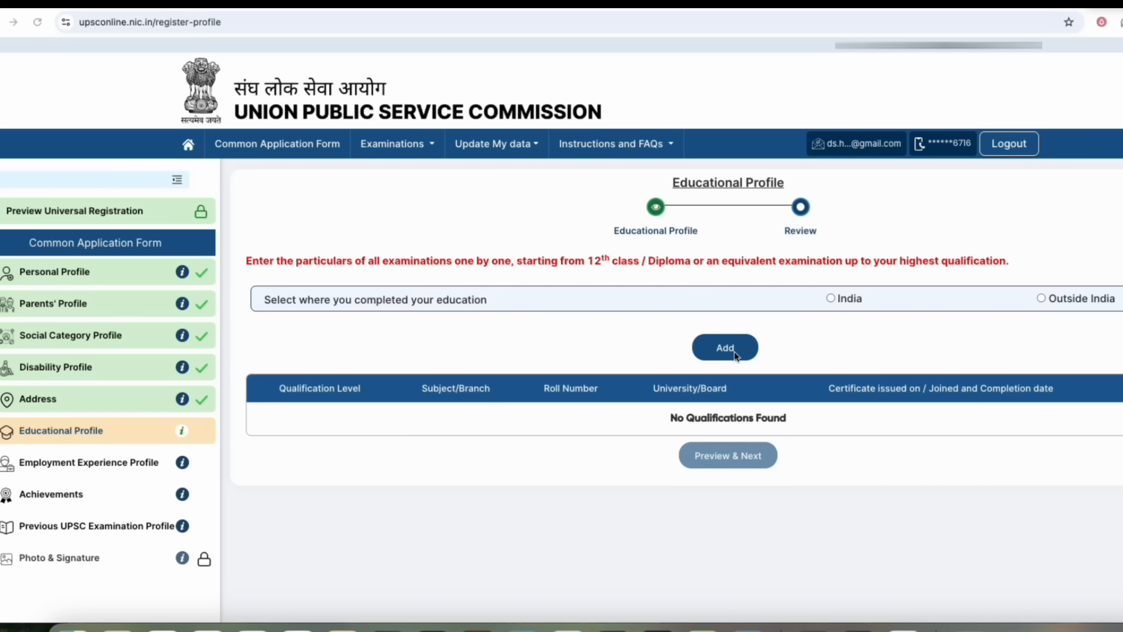
Mark the education as done in India and choose Higher Secondary (10+2) as the qualification level.
drag(587, 260, 893, 261)
click(895, 265)
drag(964, 262, 916, 265)
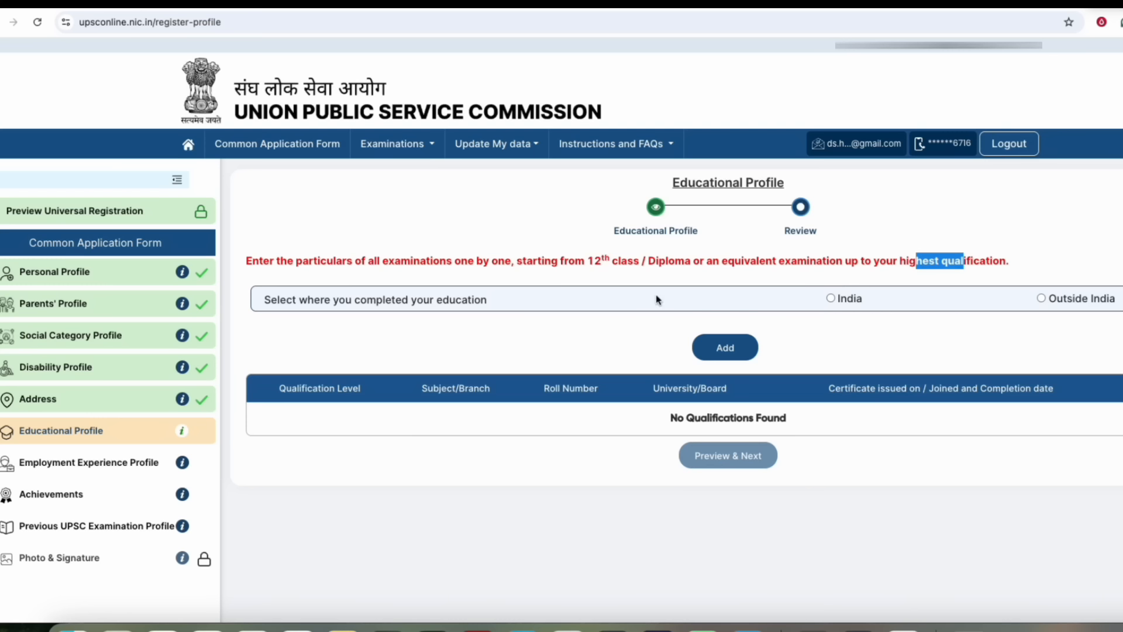
click(834, 301)
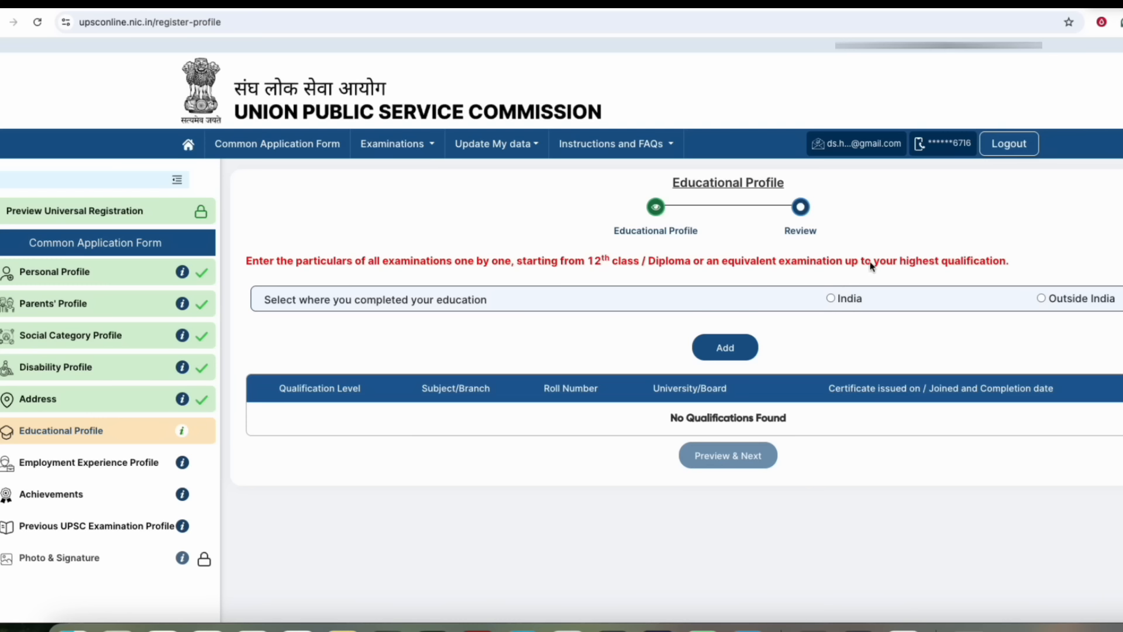
click(860, 280)
scroll(367, 346, down, 1)
click(367, 346)
click(335, 375)
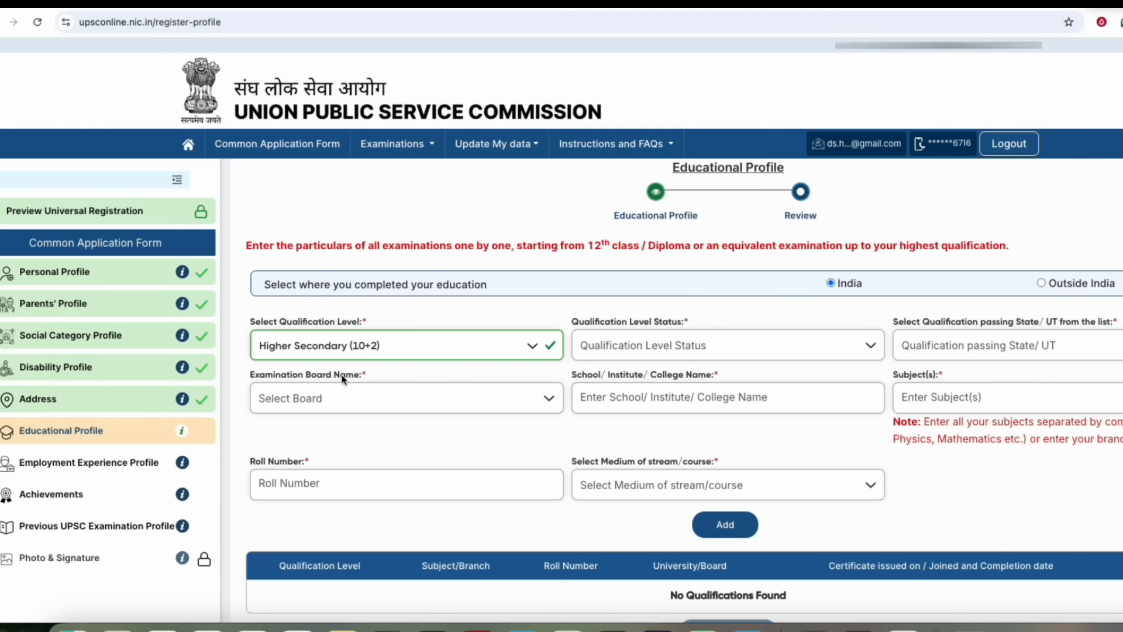
Pick Hindi as the medium of instruction and set the qualification status to Completed.
click(641, 346)
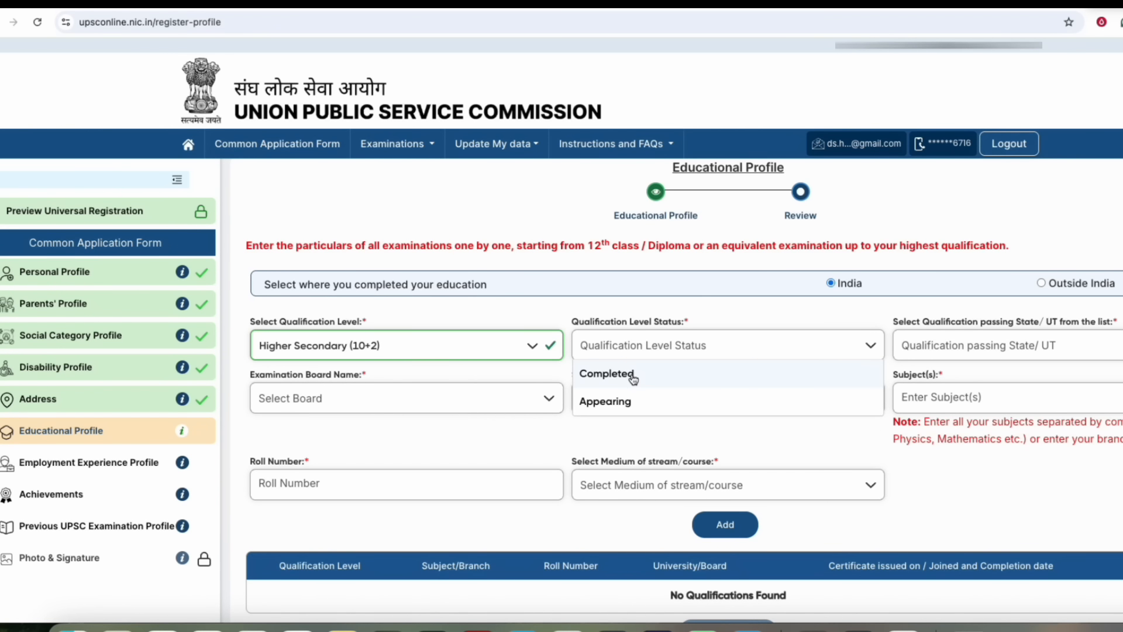
click(624, 401)
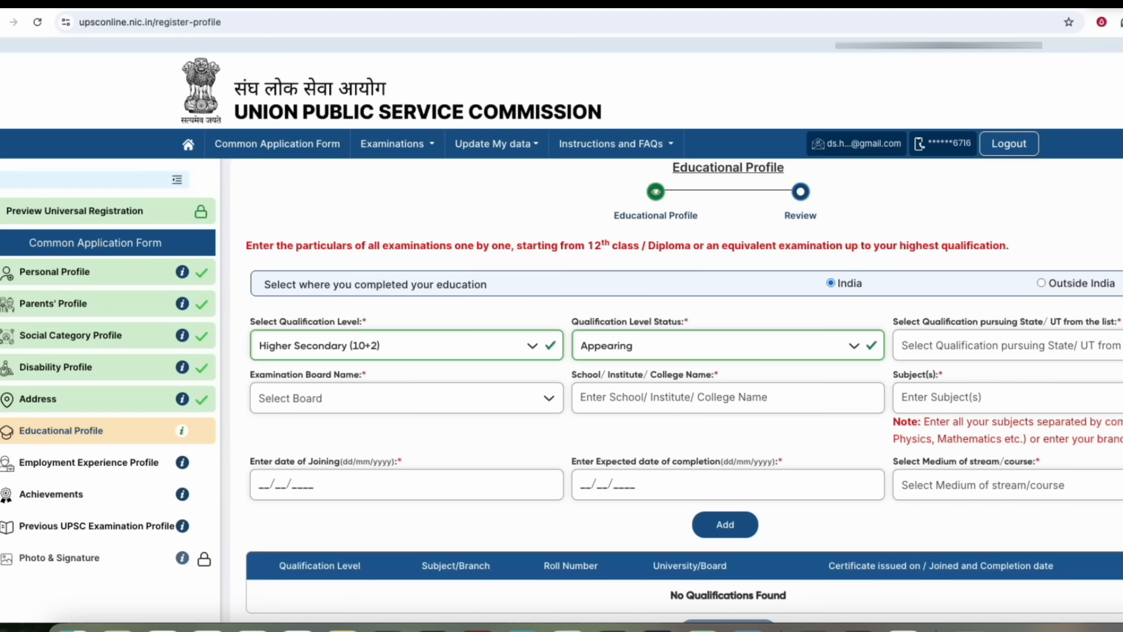
scroll(1027, 358, down, 1)
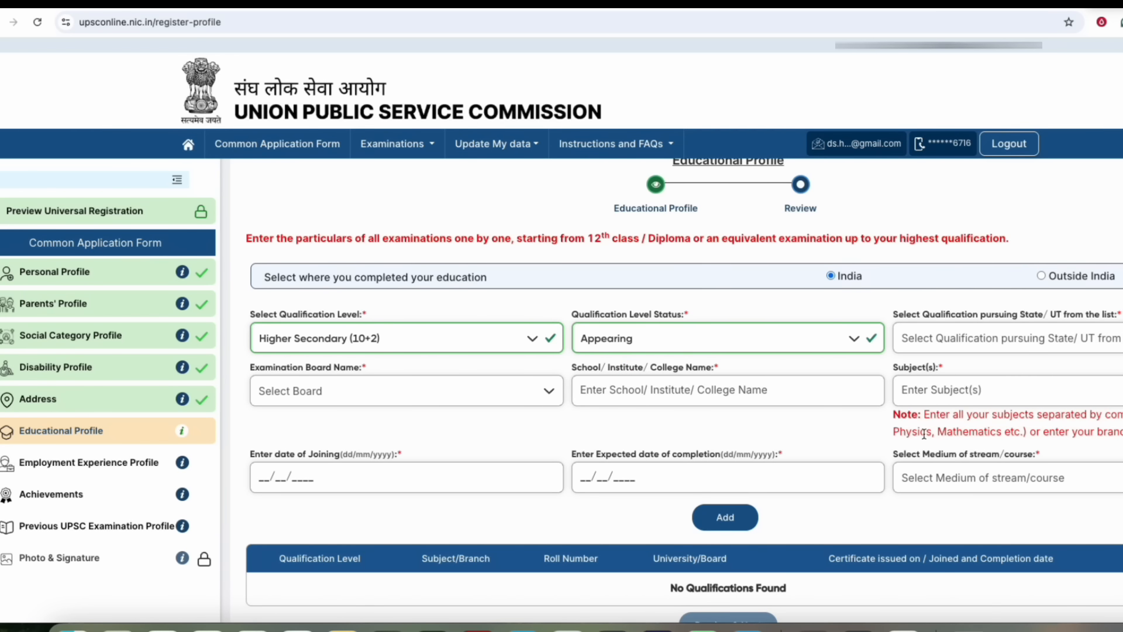
drag(907, 433, 966, 435)
click(957, 431)
drag(287, 453, 331, 468)
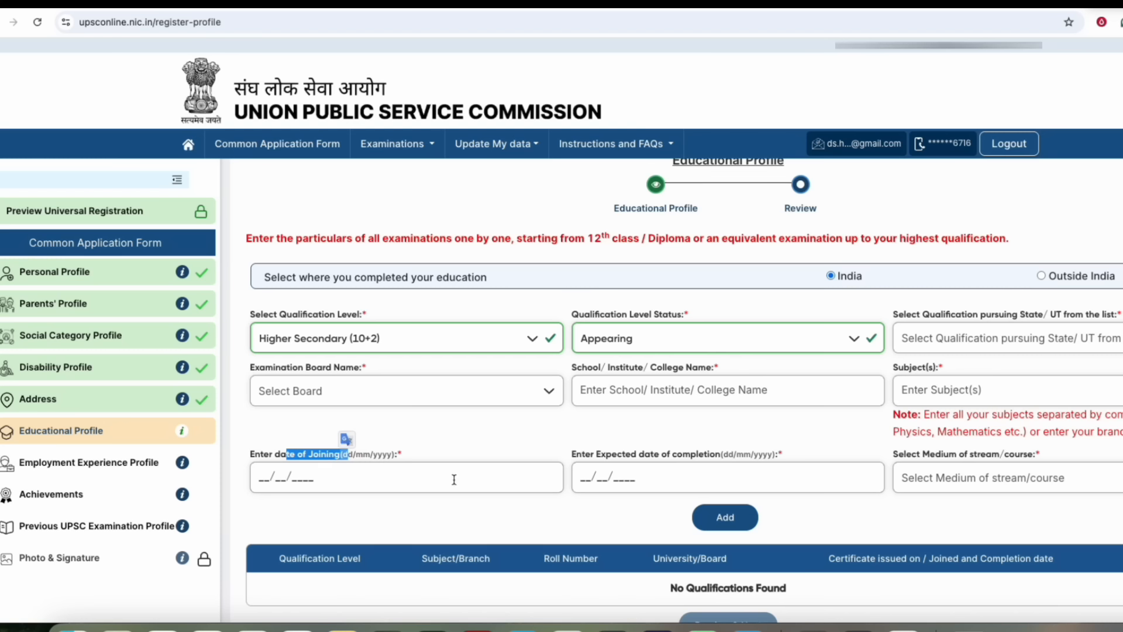
drag(606, 456, 690, 459)
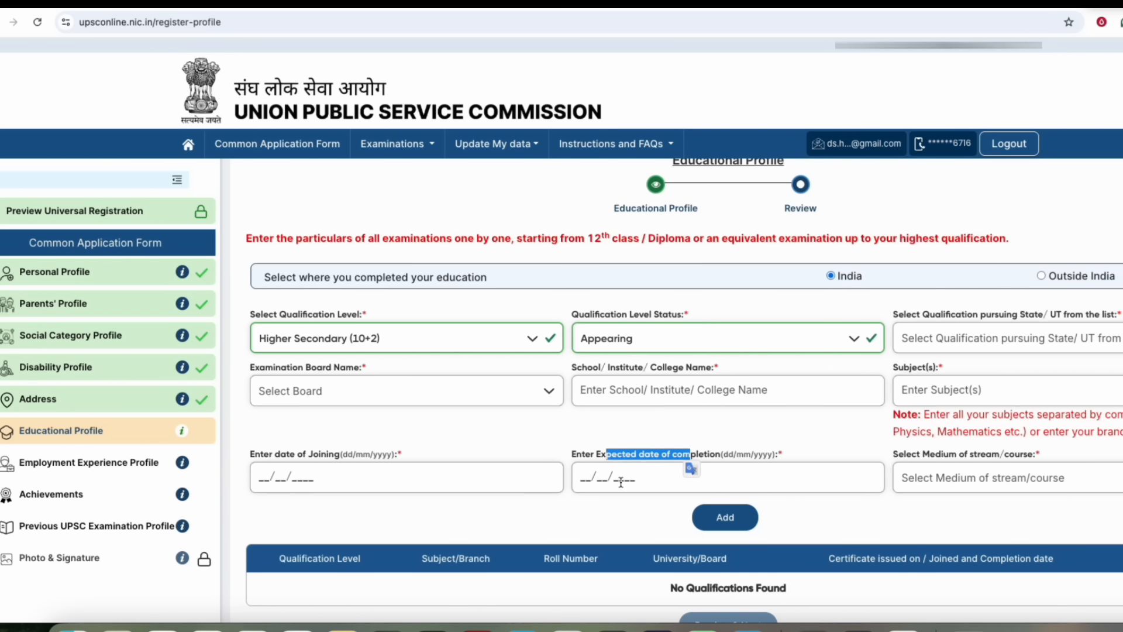
drag(917, 463, 991, 476)
click(991, 476)
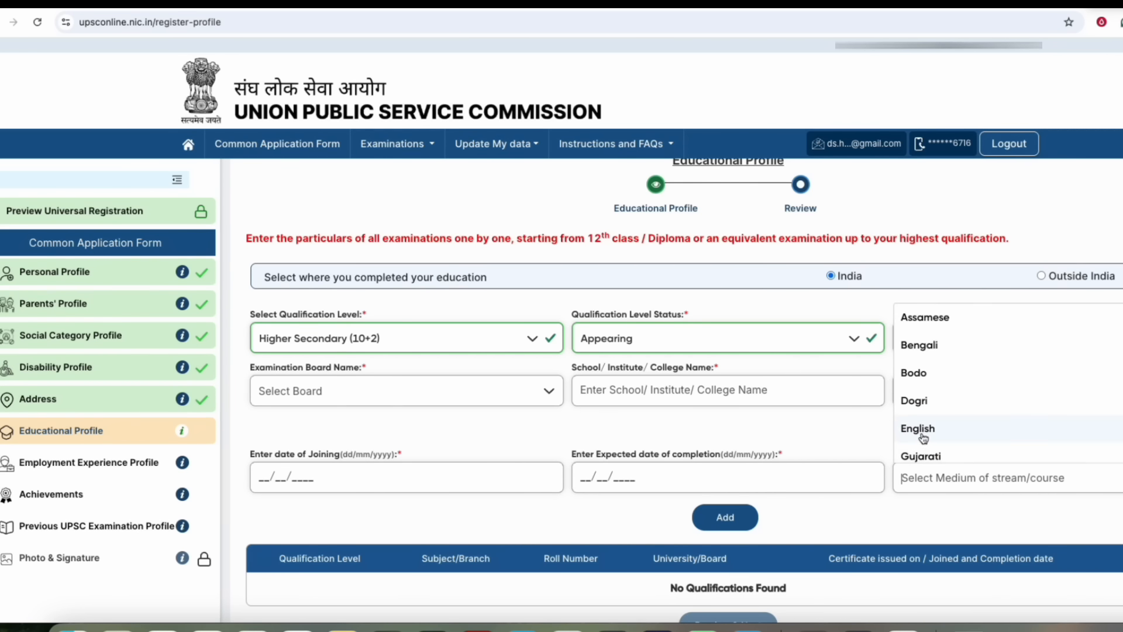
scroll(936, 441, up, 1)
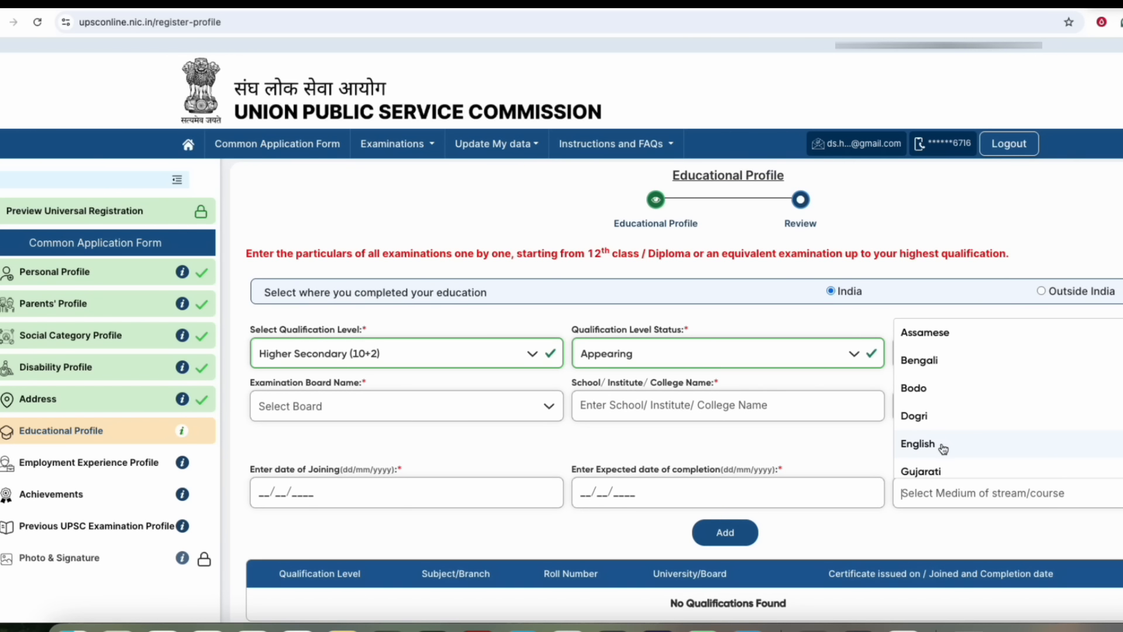
text(hi)
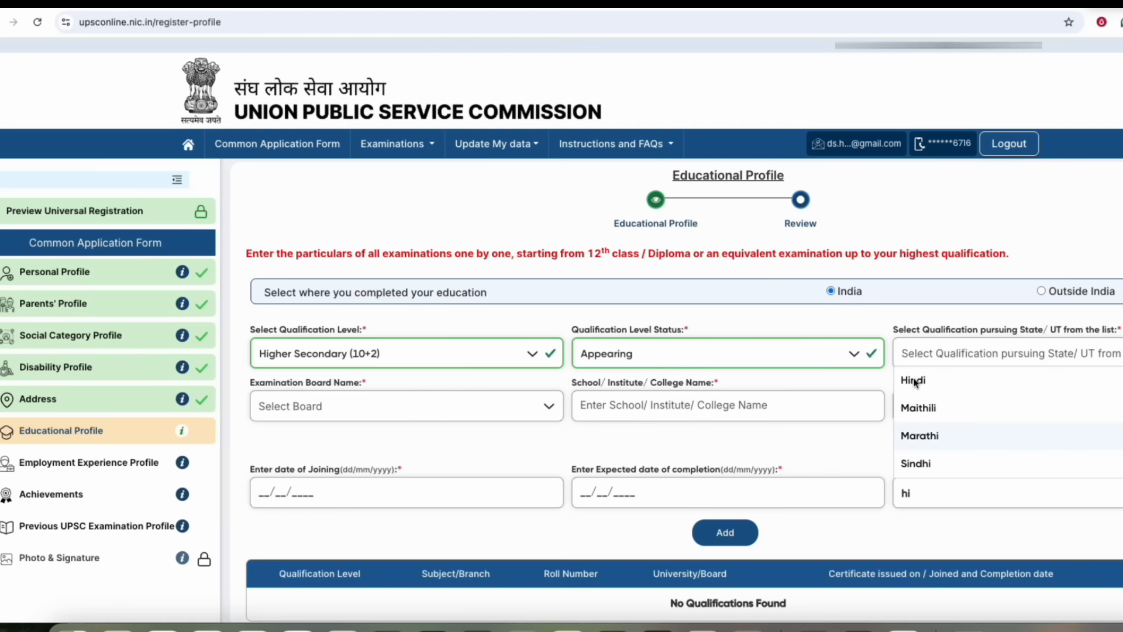
click(917, 383)
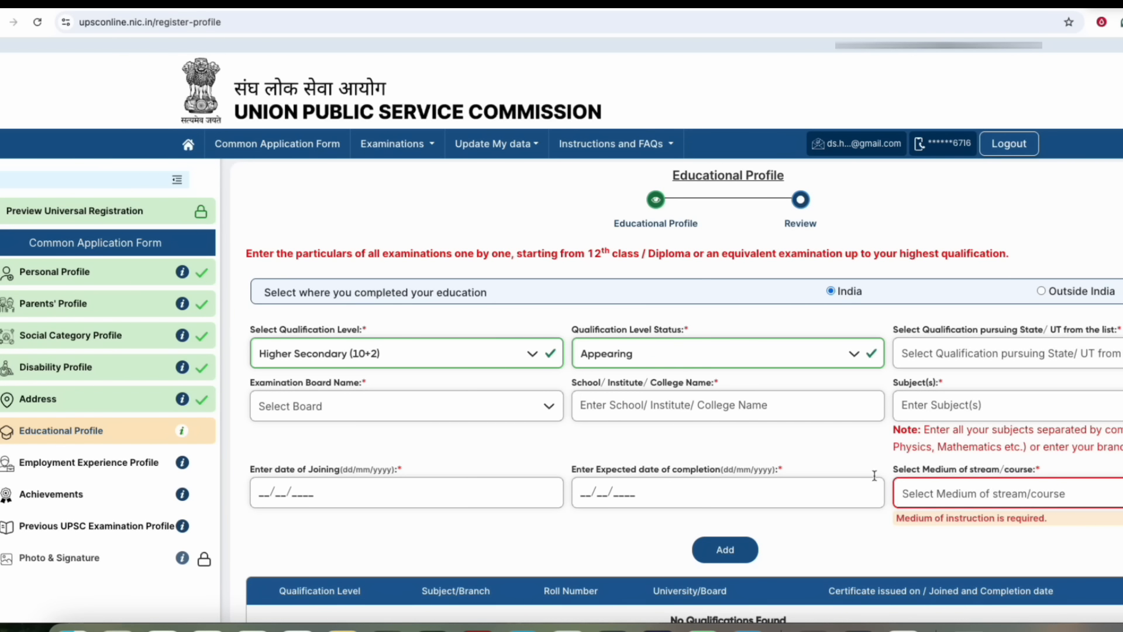
click(621, 358)
click(620, 383)
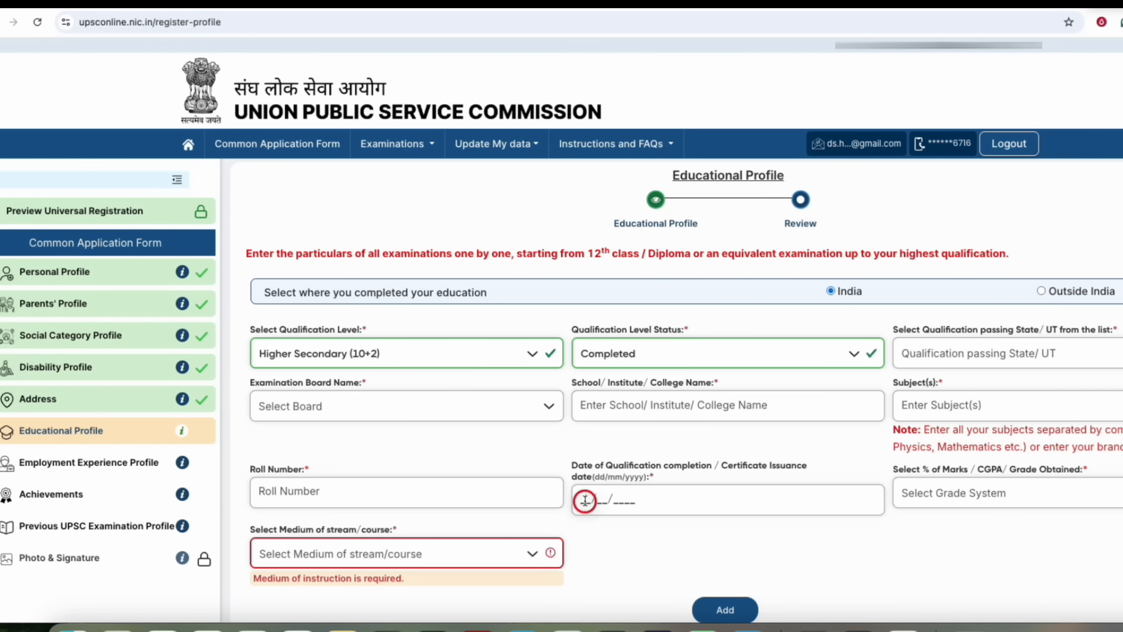
Choose Percentage as the grading system for the Higher Secondary (10+2) entry.
click(988, 493)
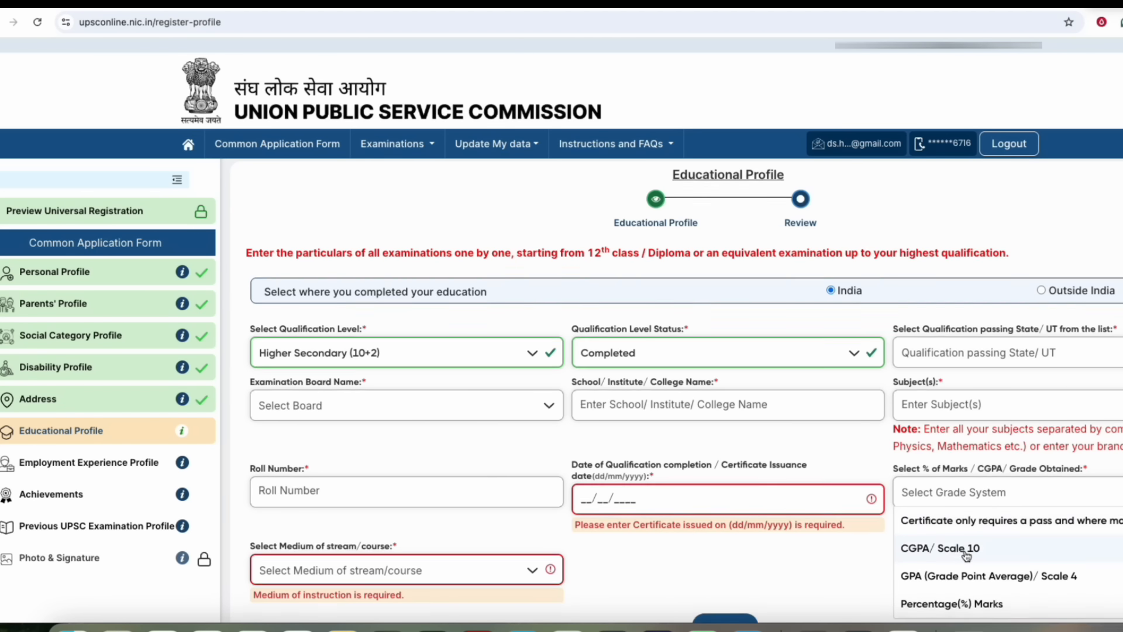
scroll(967, 556, down, 3)
click(953, 462)
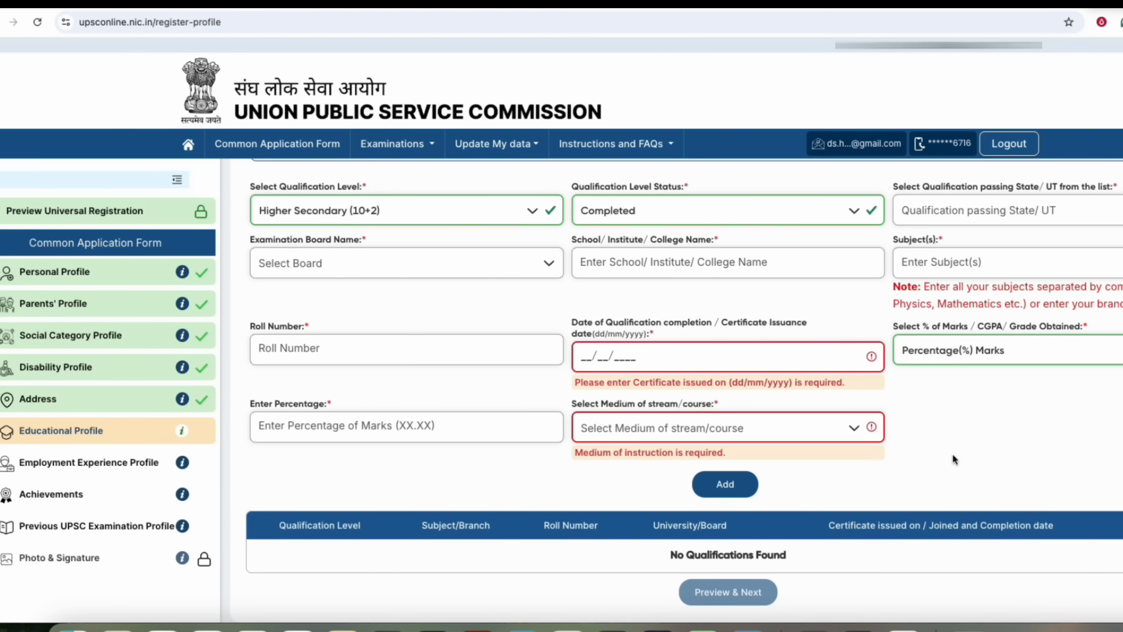
click(609, 430)
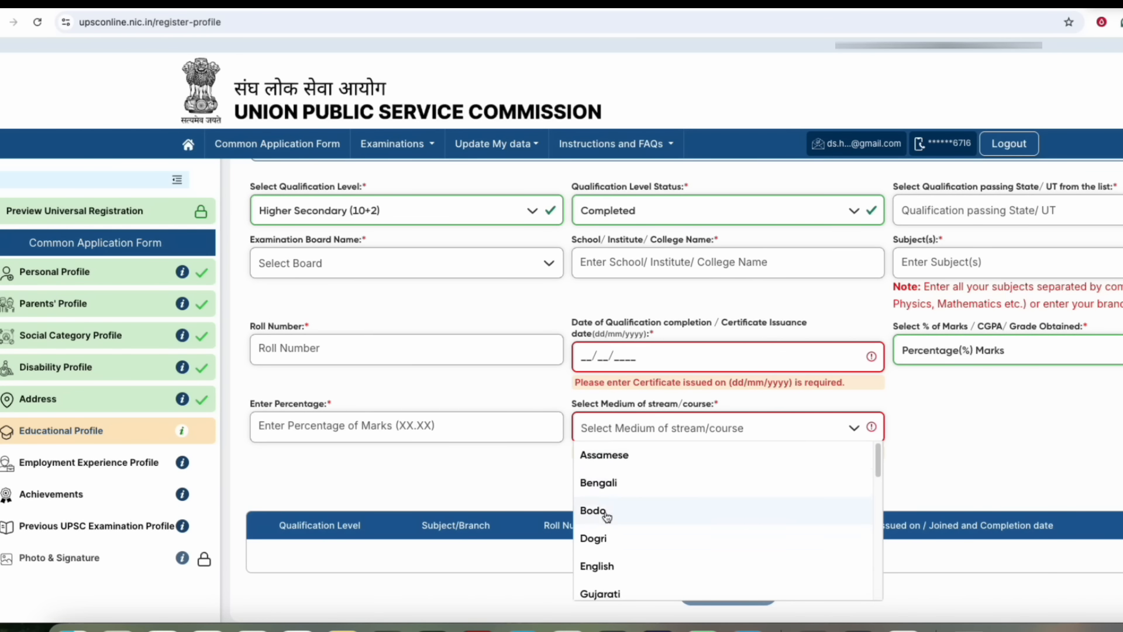
click(294, 425)
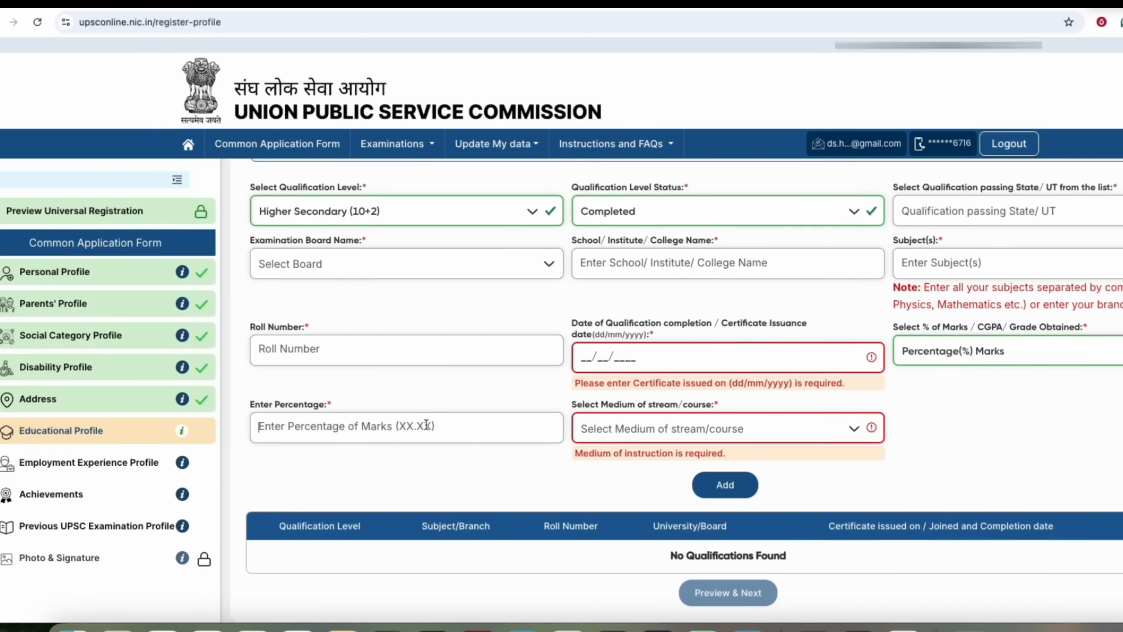
scroll(439, 386, up, 2)
scroll(447, 369, down, 2)
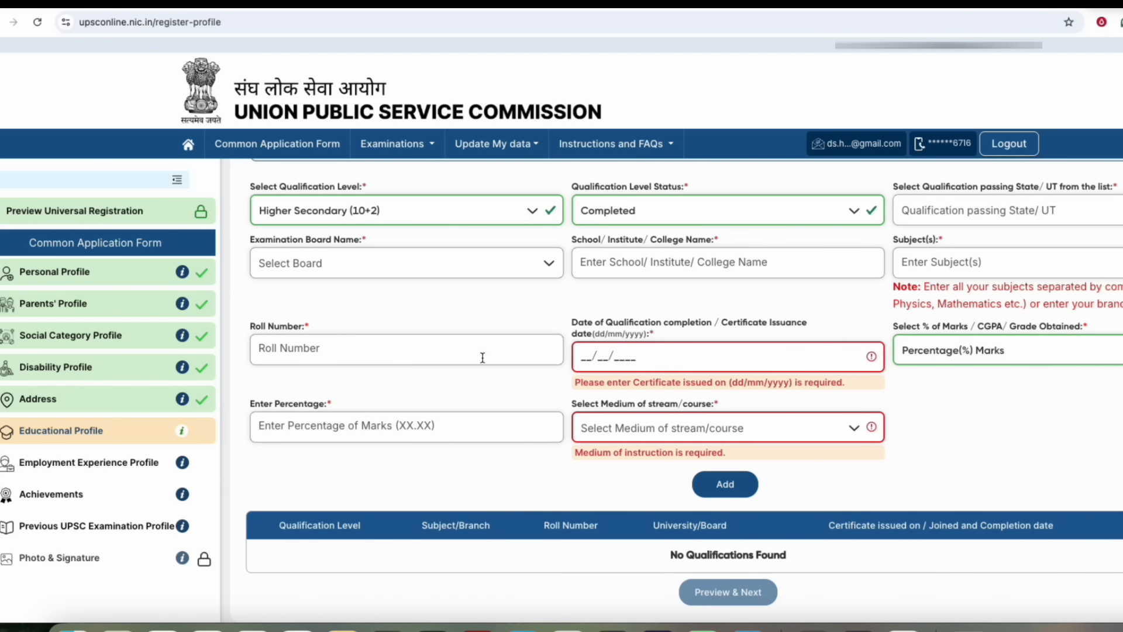
click(319, 358)
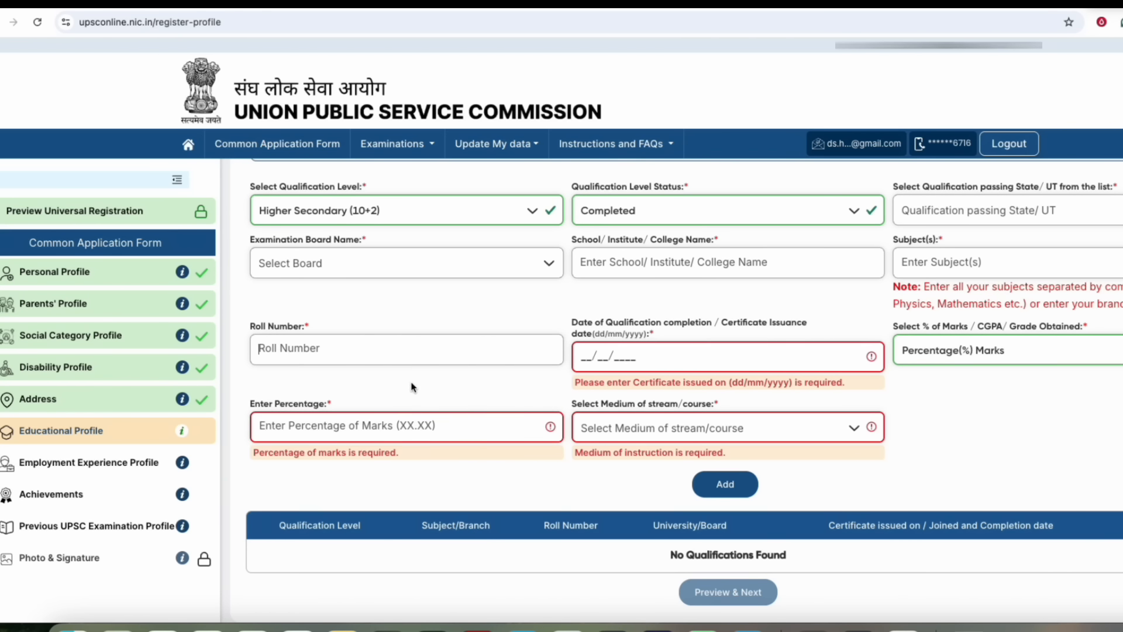
Recheck the qualification level list, keeping Higher Secondary (10+2) selected.
scroll(413, 389, up, 1)
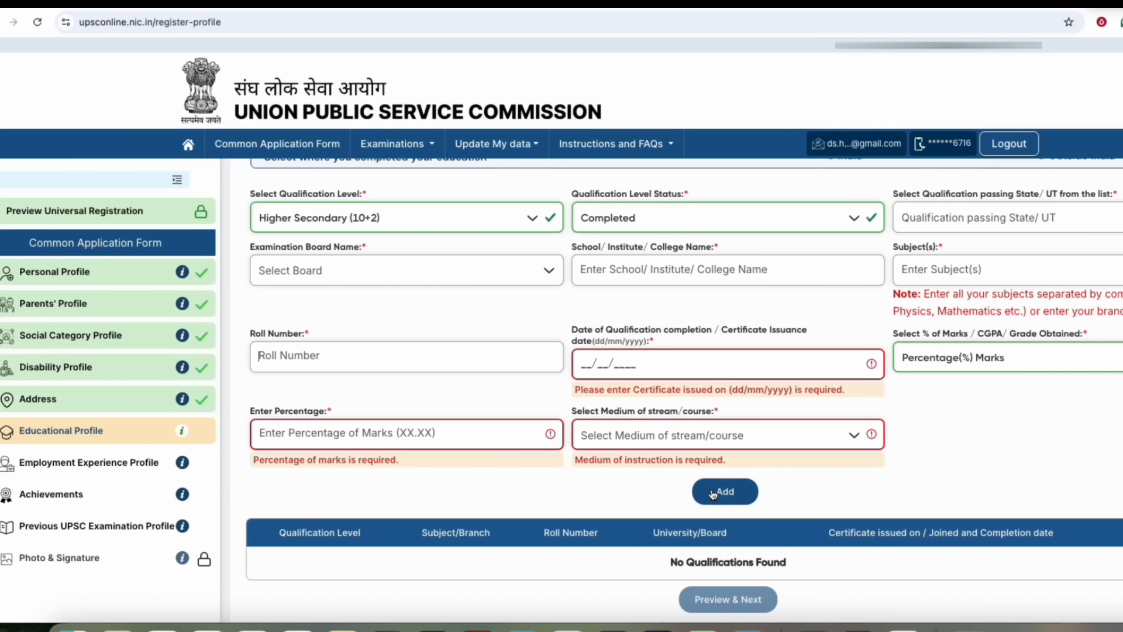
scroll(637, 462, up, 2)
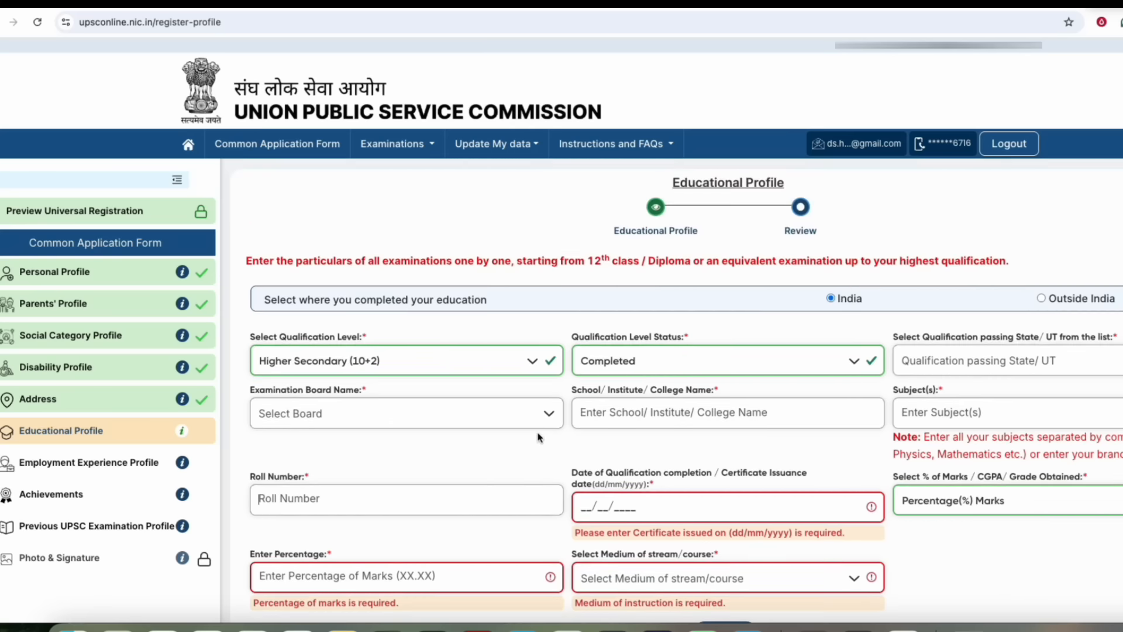
scroll(510, 427, down, 1)
click(413, 335)
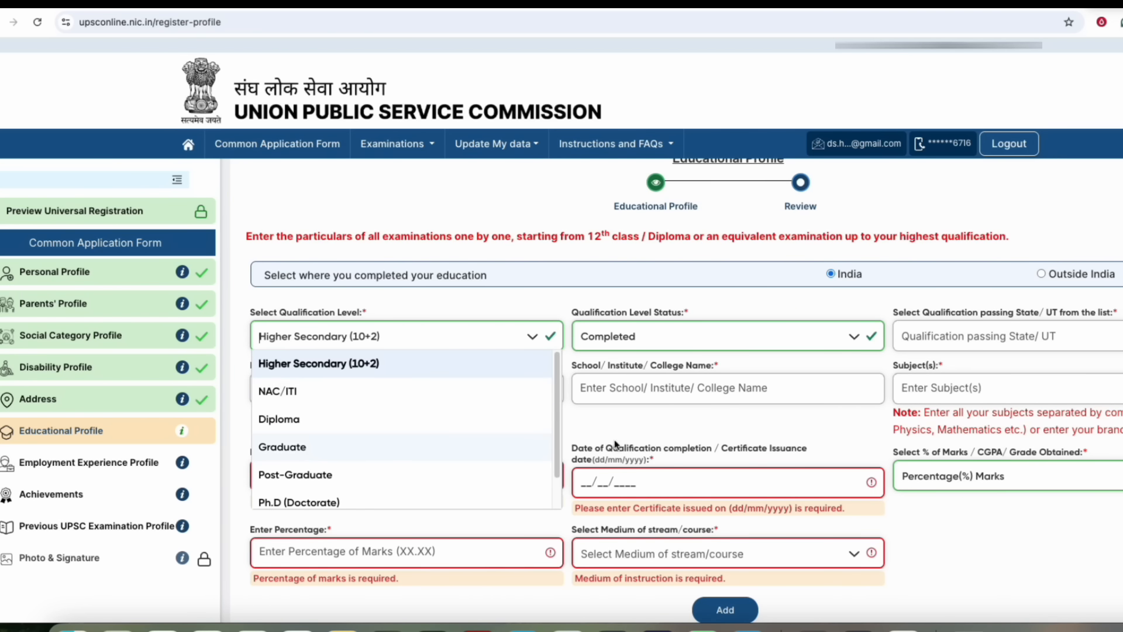
scroll(557, 445, down, 2)
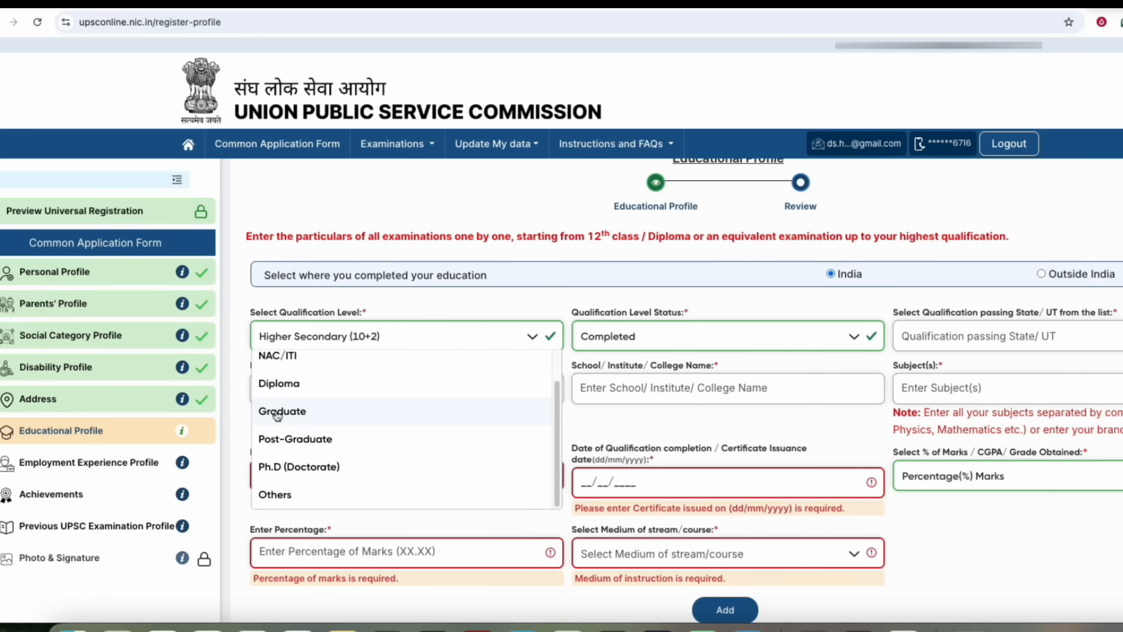
scroll(351, 424, down, 2)
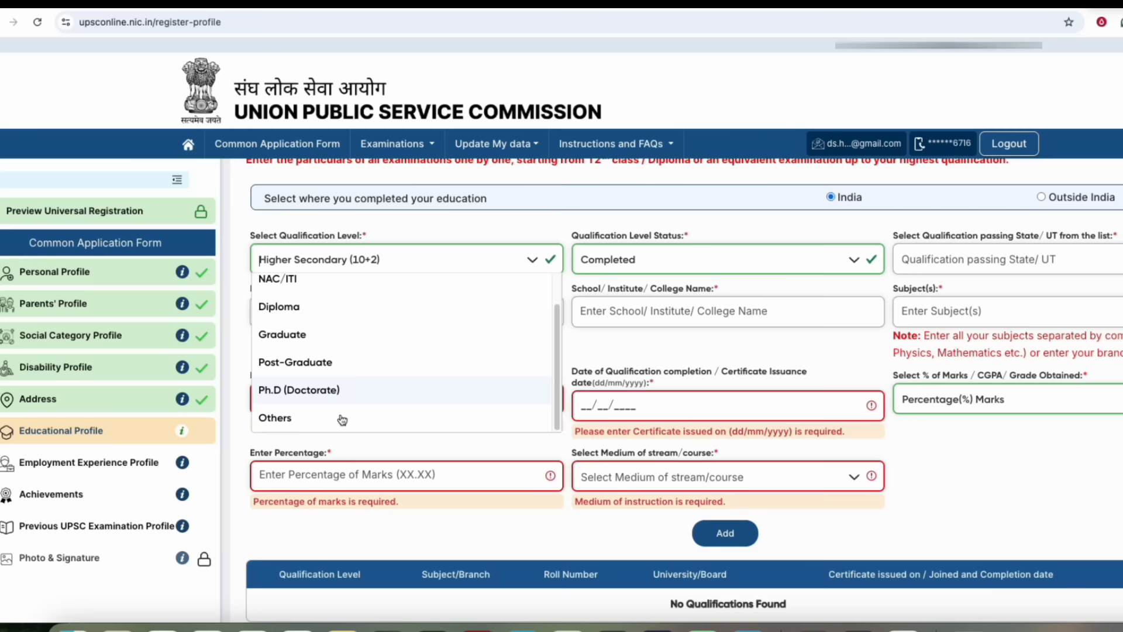
click(395, 492)
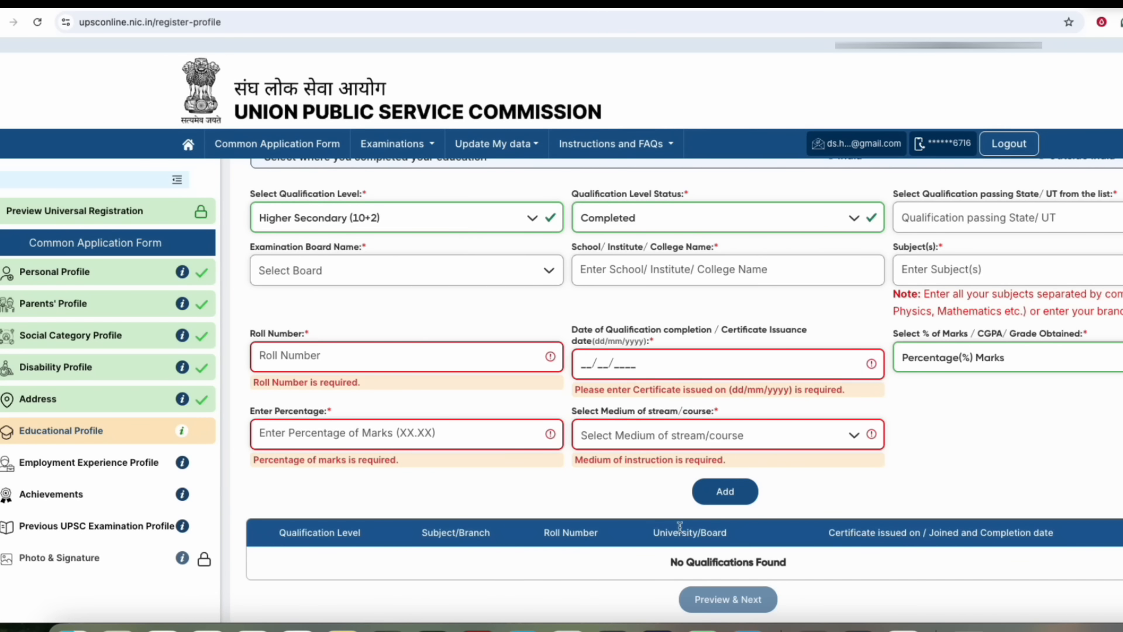
scroll(636, 507, down, 1)
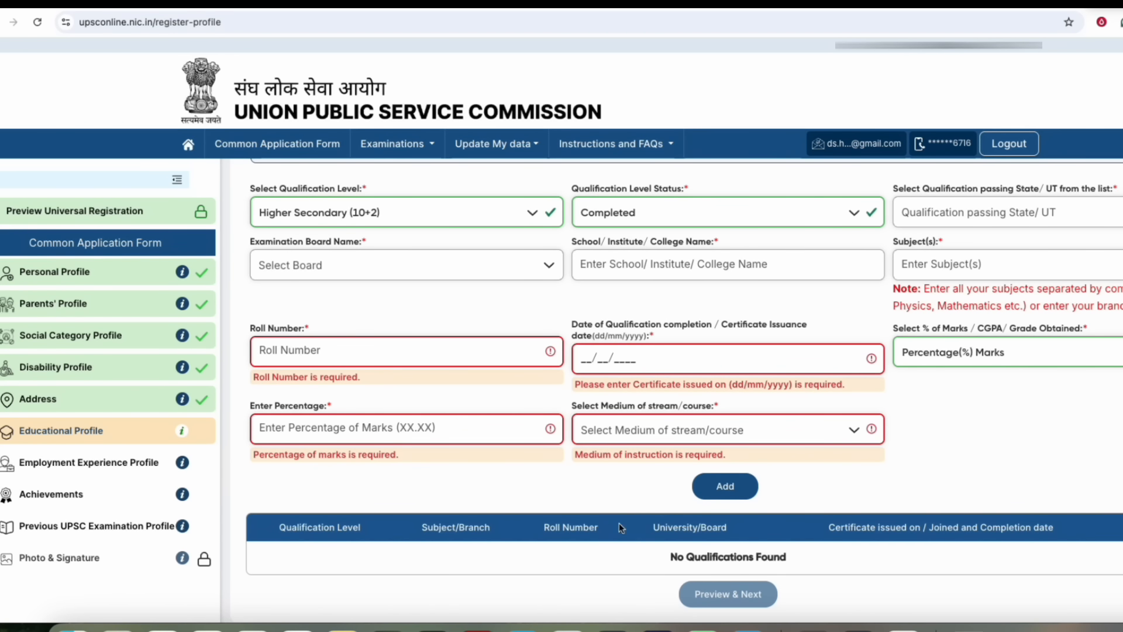
scroll(630, 486, up, 4)
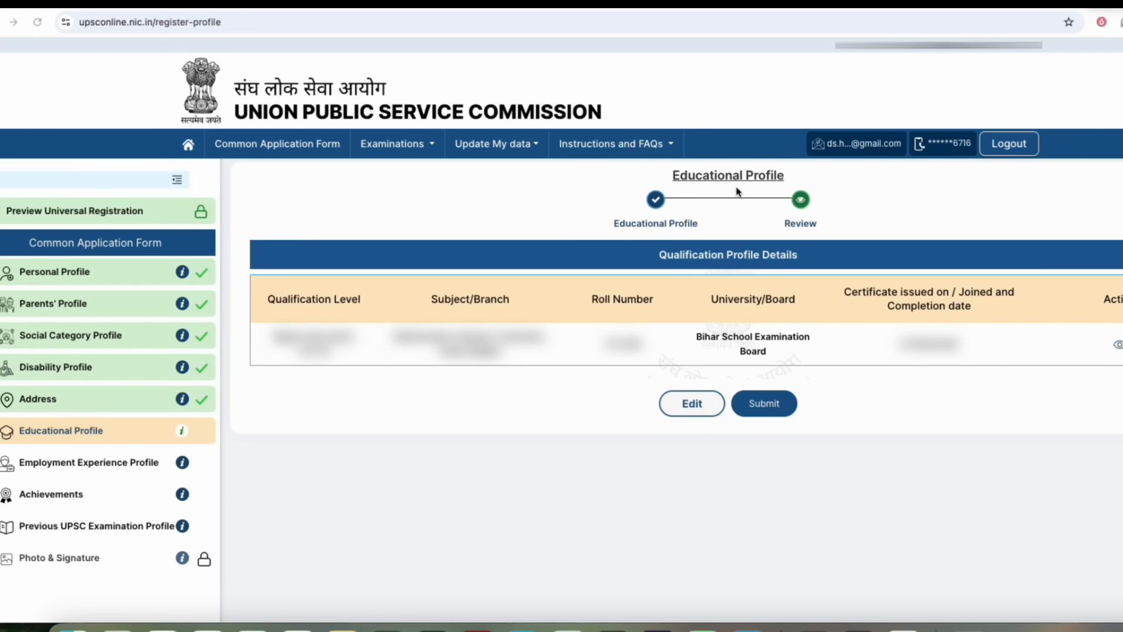
Submit the reviewed Higher Secondary qualification, confirm with Yes, and acknowledge the success message.
click(776, 414)
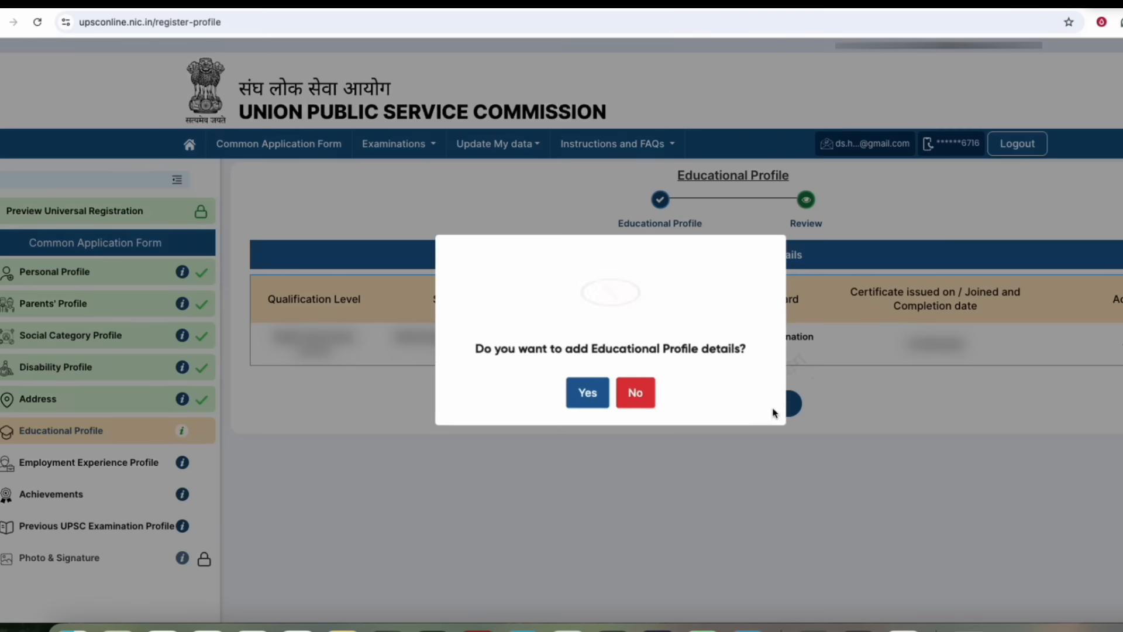
click(586, 404)
click(618, 414)
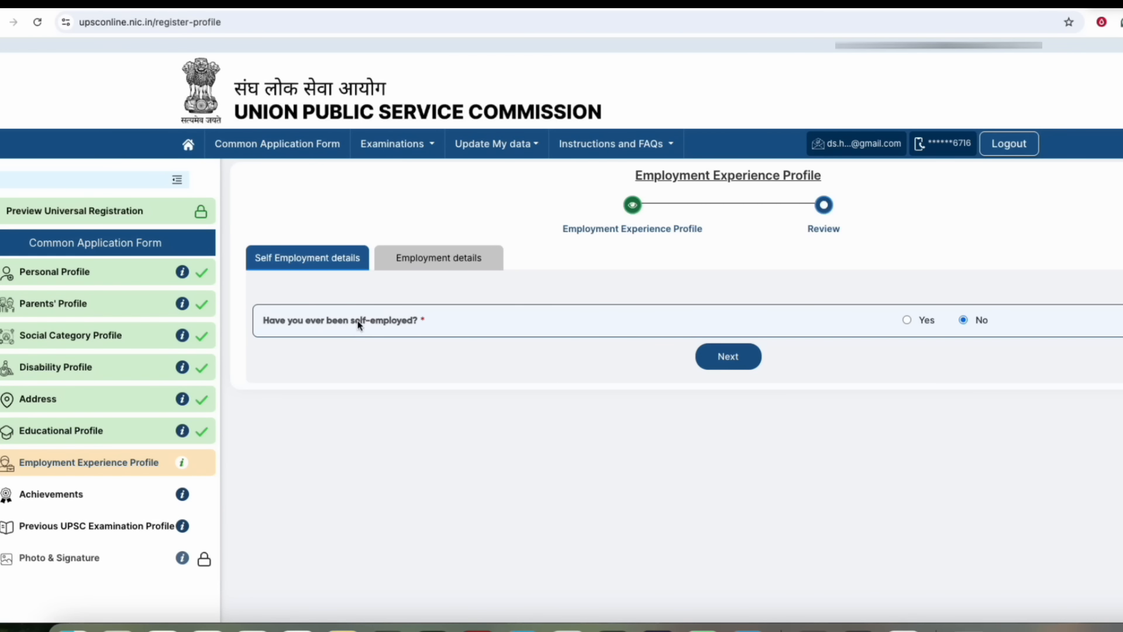
Answer No to self-employment and employment, then preview and submit the Employment Experience Profile.
click(907, 319)
scroll(538, 402, down, 2)
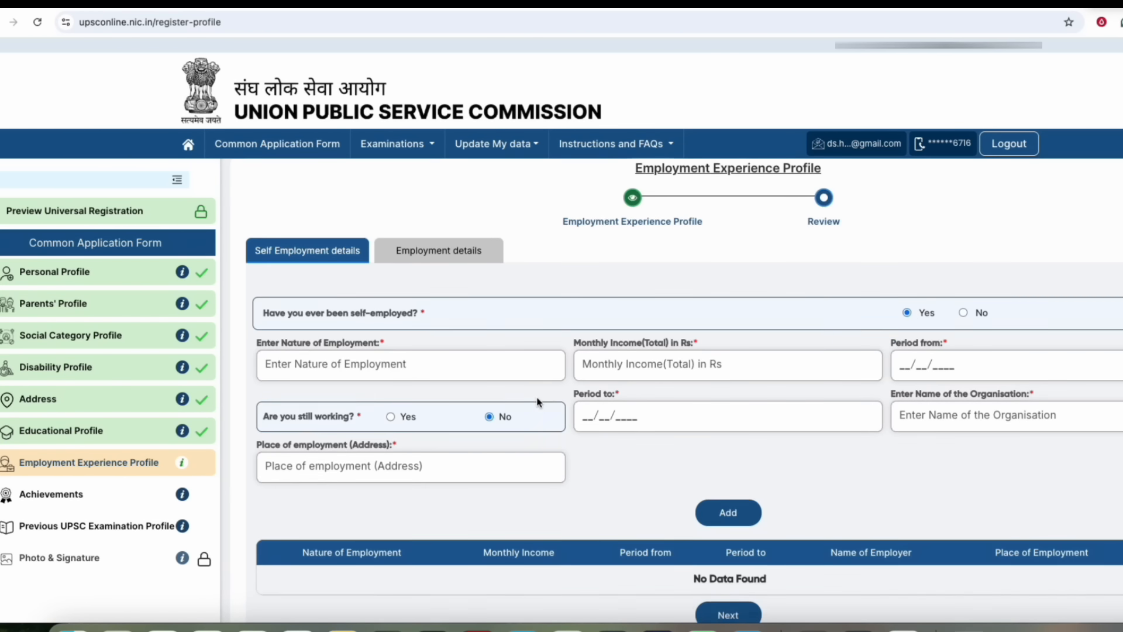
click(963, 288)
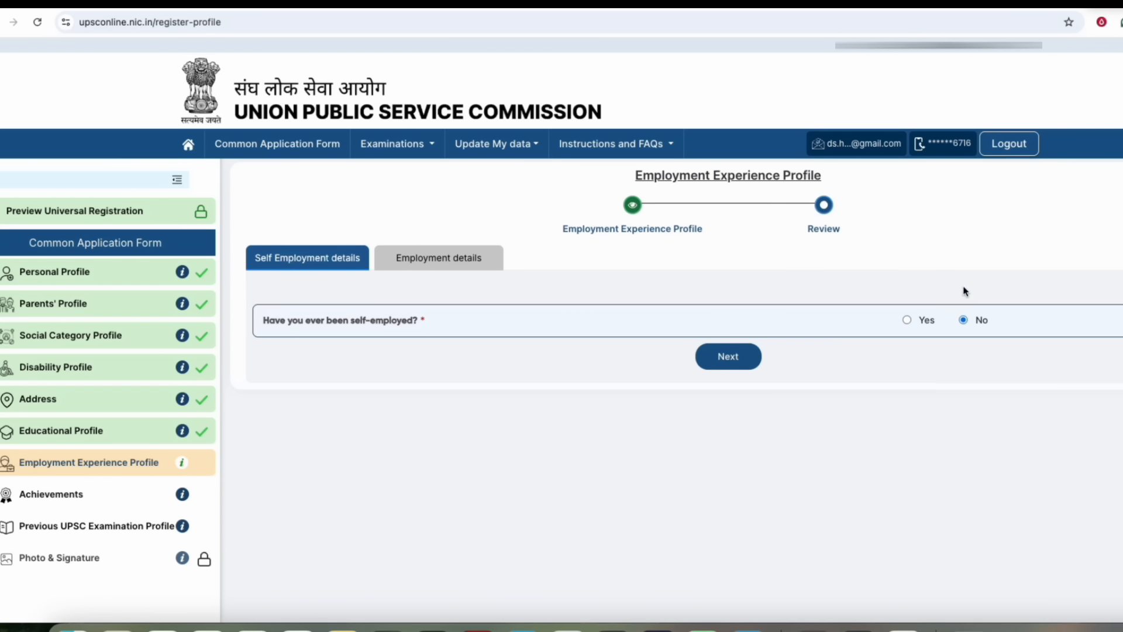
click(725, 357)
click(750, 362)
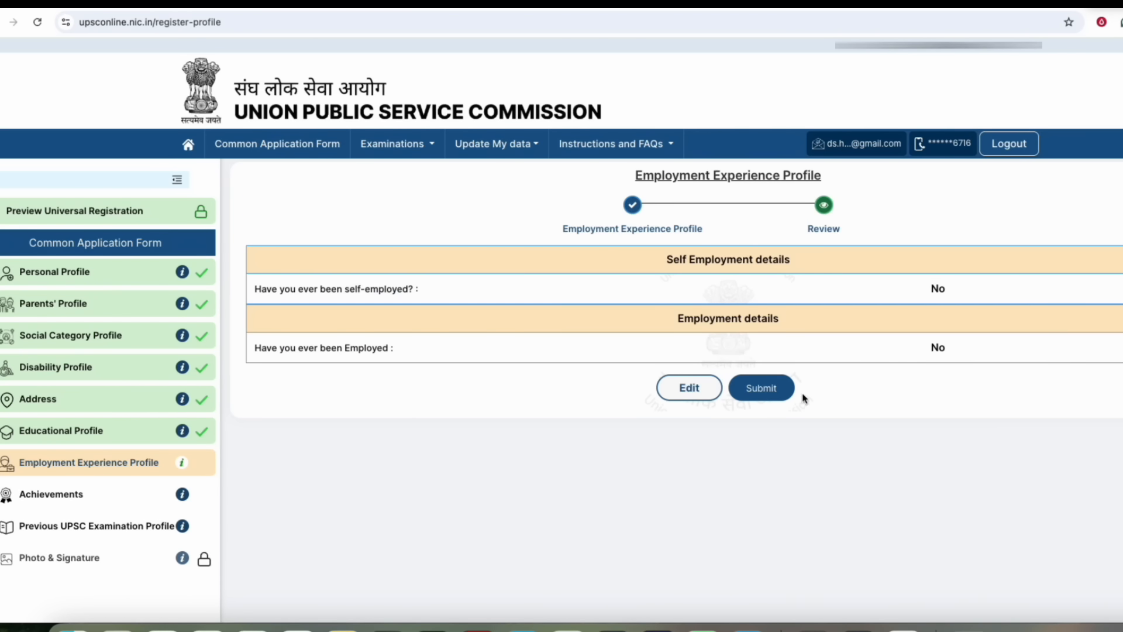
click(767, 398)
click(587, 399)
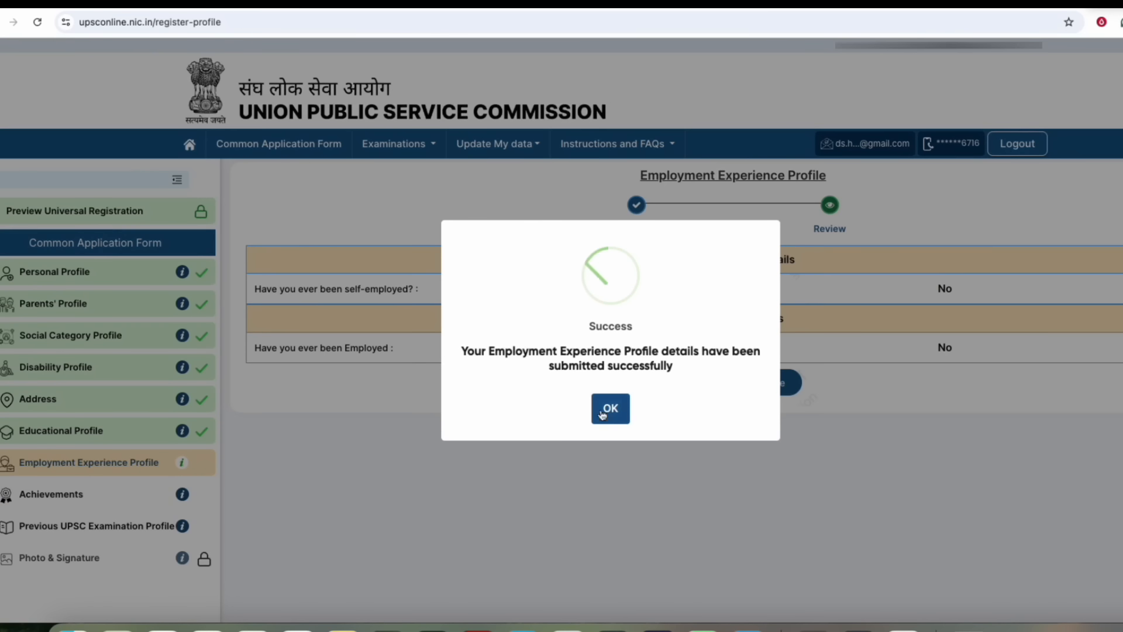
click(611, 412)
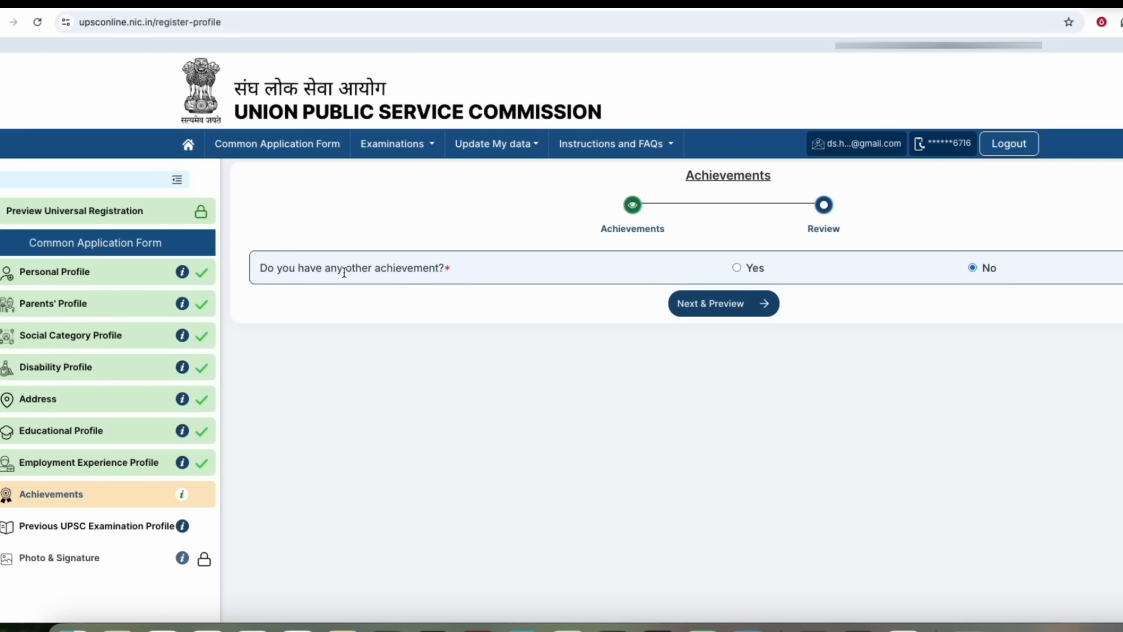
Set other achievements to No, then preview, submit and confirm the Achievements details.
click(736, 268)
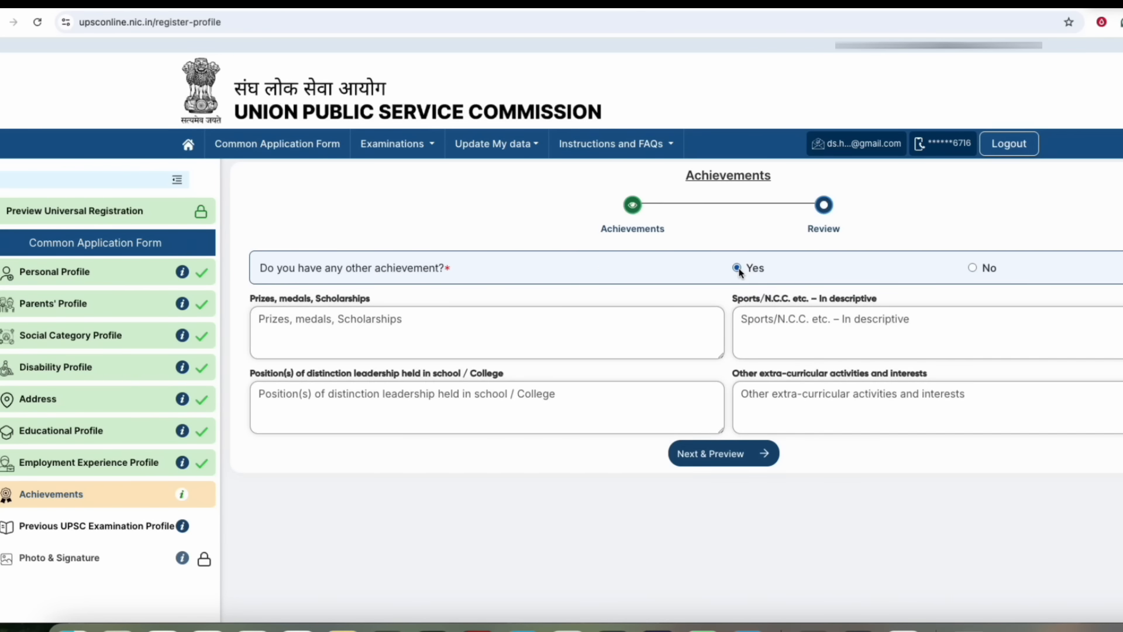
click(306, 319)
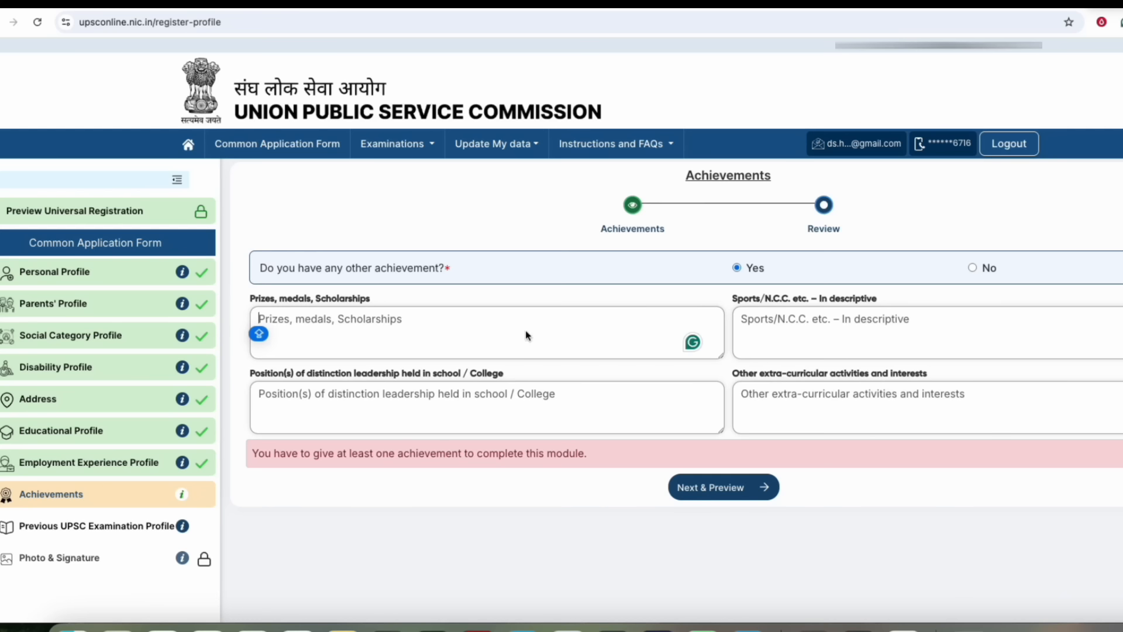
click(793, 328)
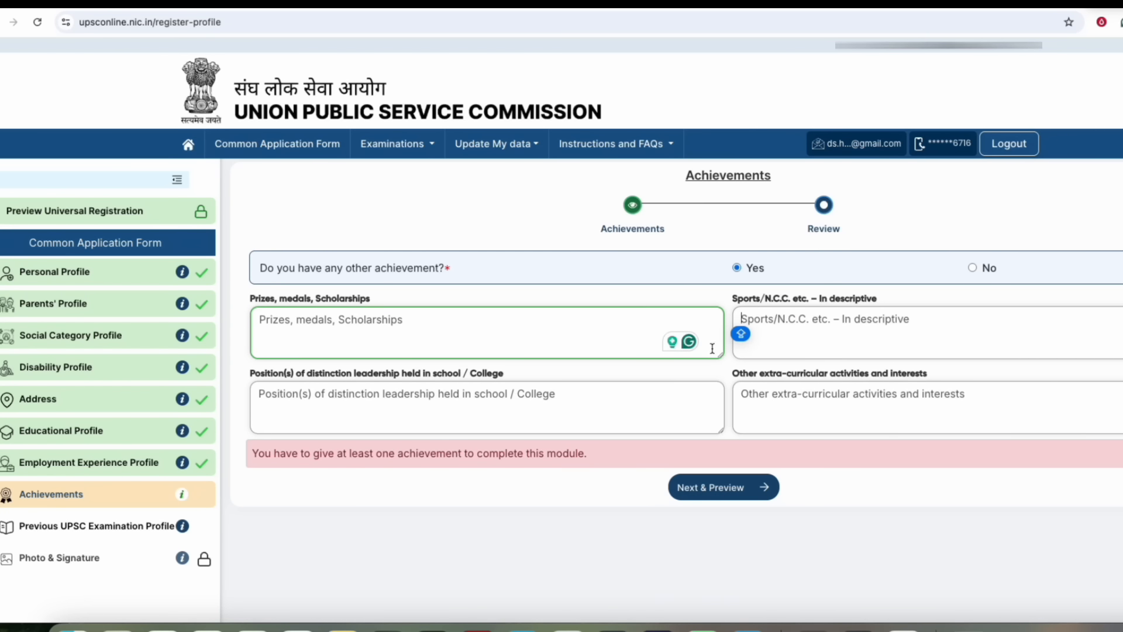
click(972, 267)
click(714, 305)
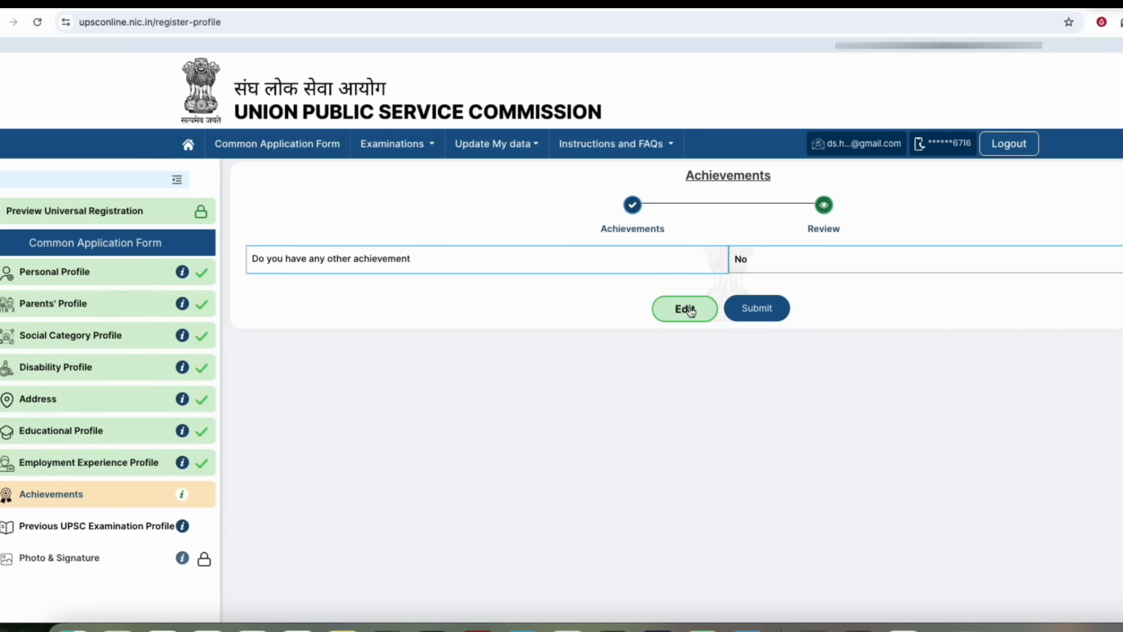
click(744, 314)
click(588, 402)
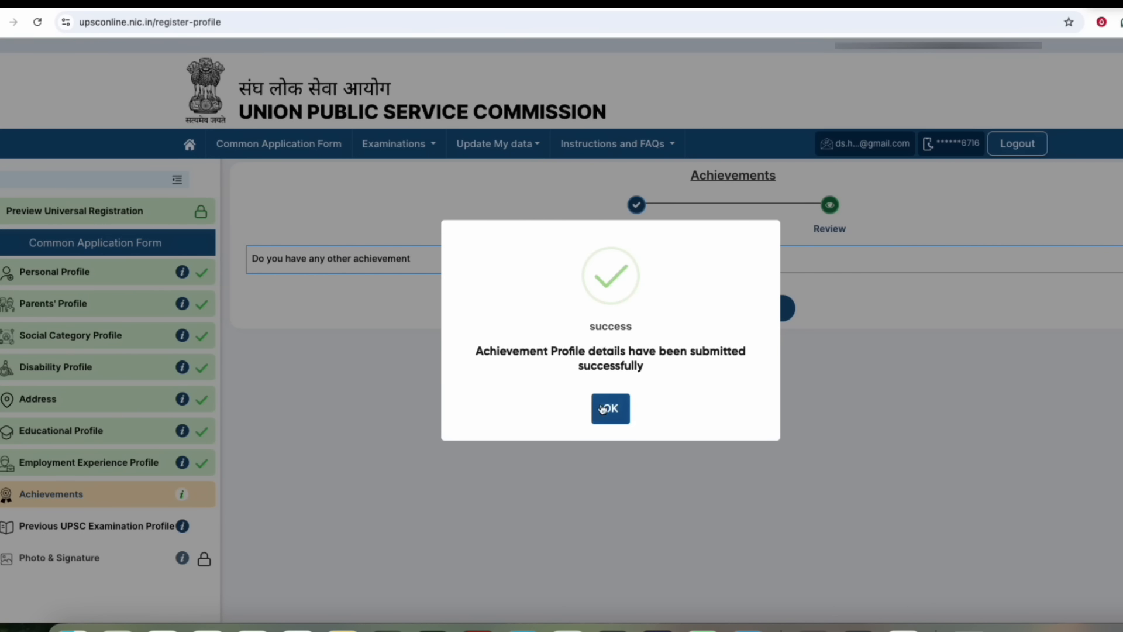
click(609, 409)
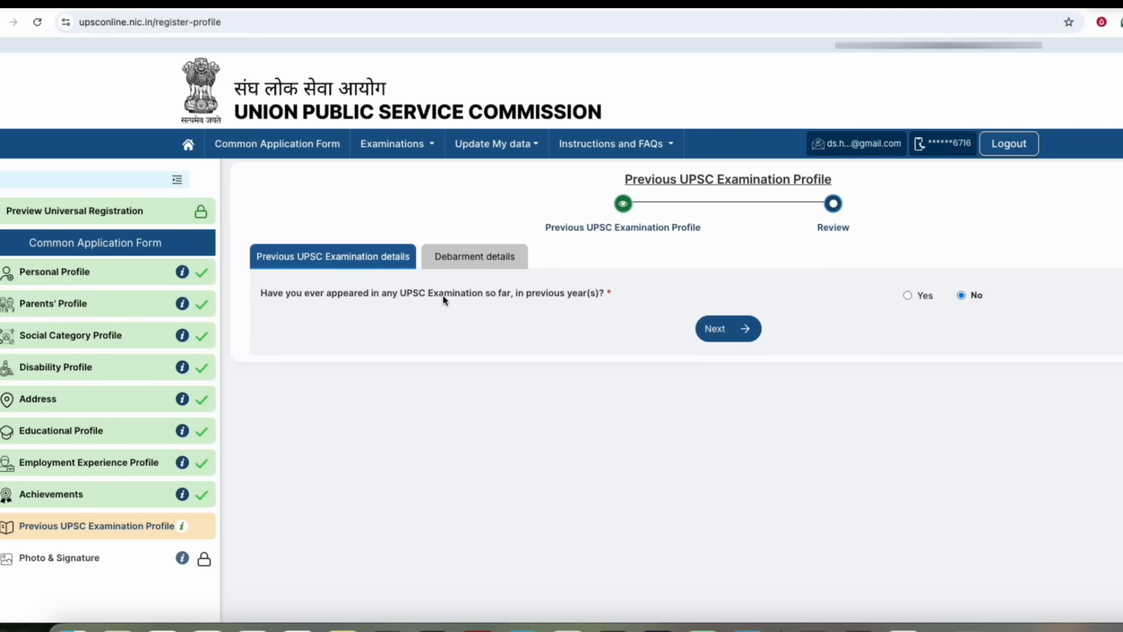
Answer Yes to a previous UPSC exam and select NDA & NA Examination (I) from the list.
drag(405, 293, 466, 295)
click(908, 295)
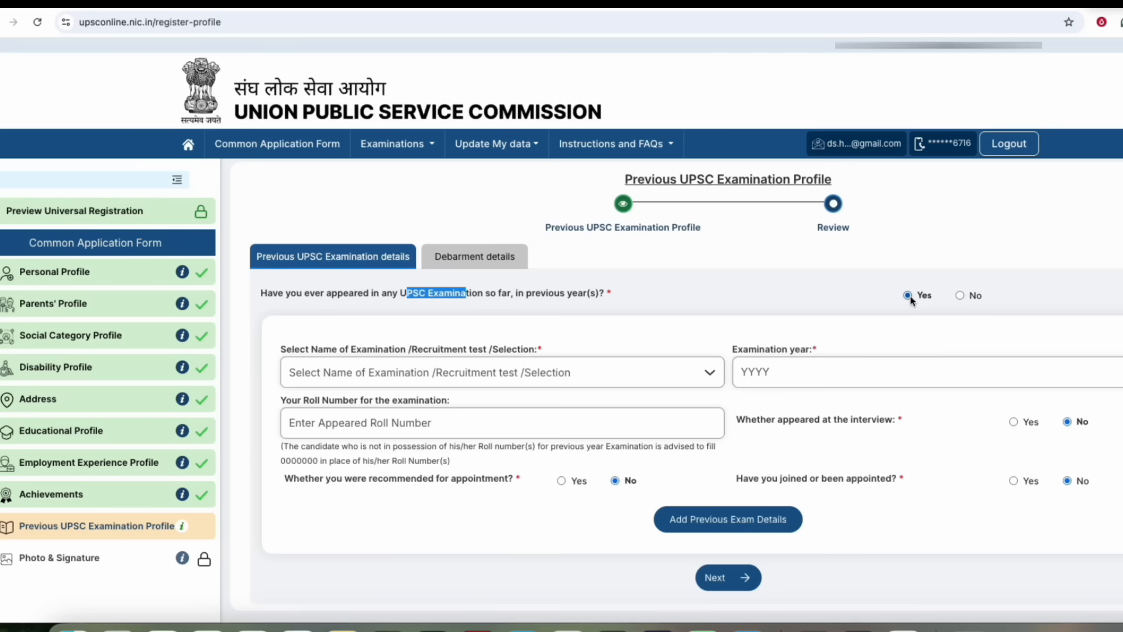
click(556, 372)
scroll(422, 451, down, 2)
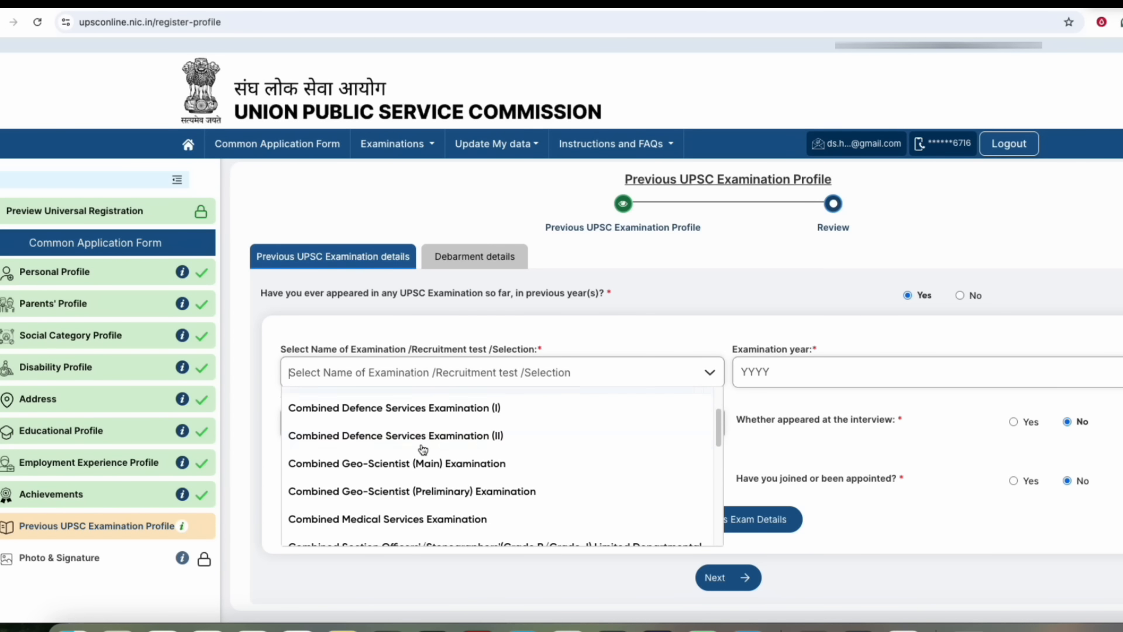
scroll(431, 448, down, 1)
scroll(427, 439, up, 1)
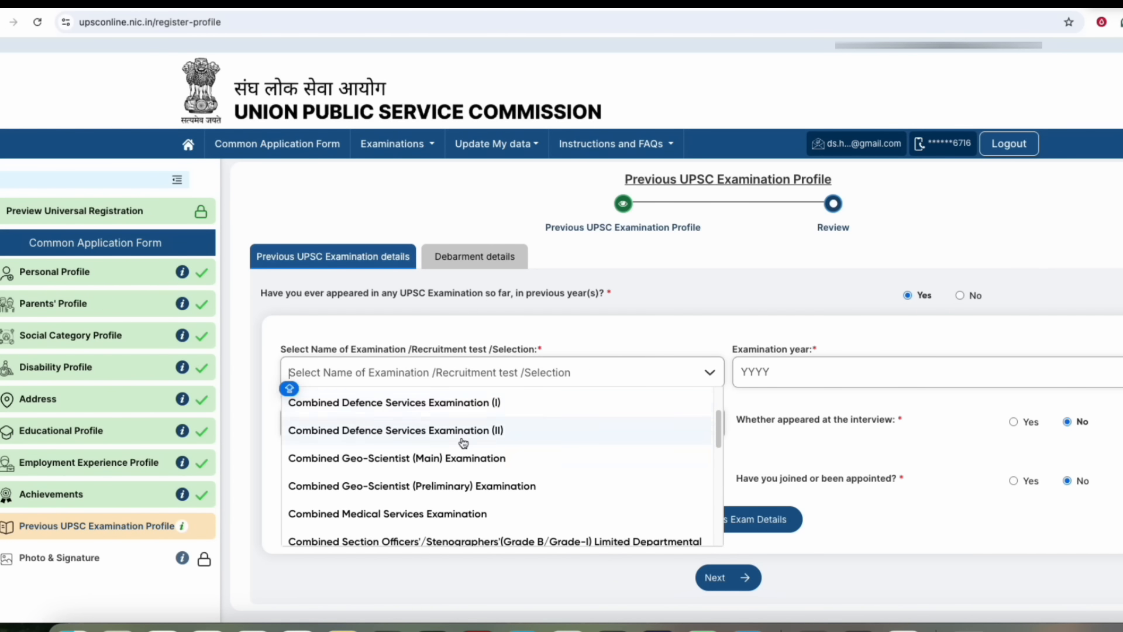
scroll(481, 465, down, 2)
scroll(480, 466, down, 8)
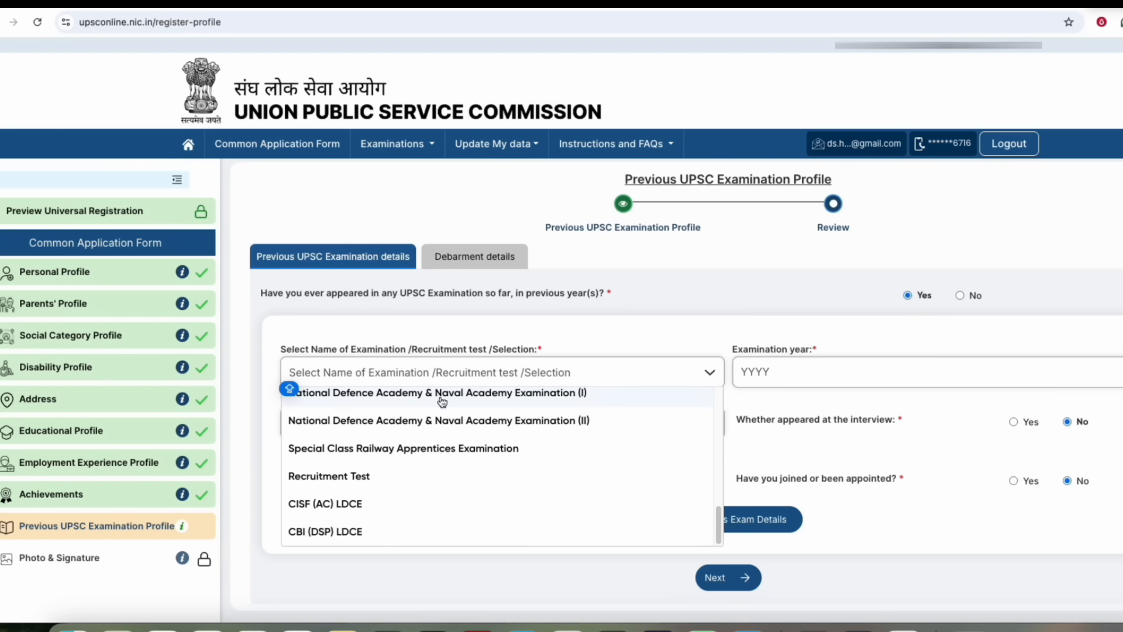
click(495, 403)
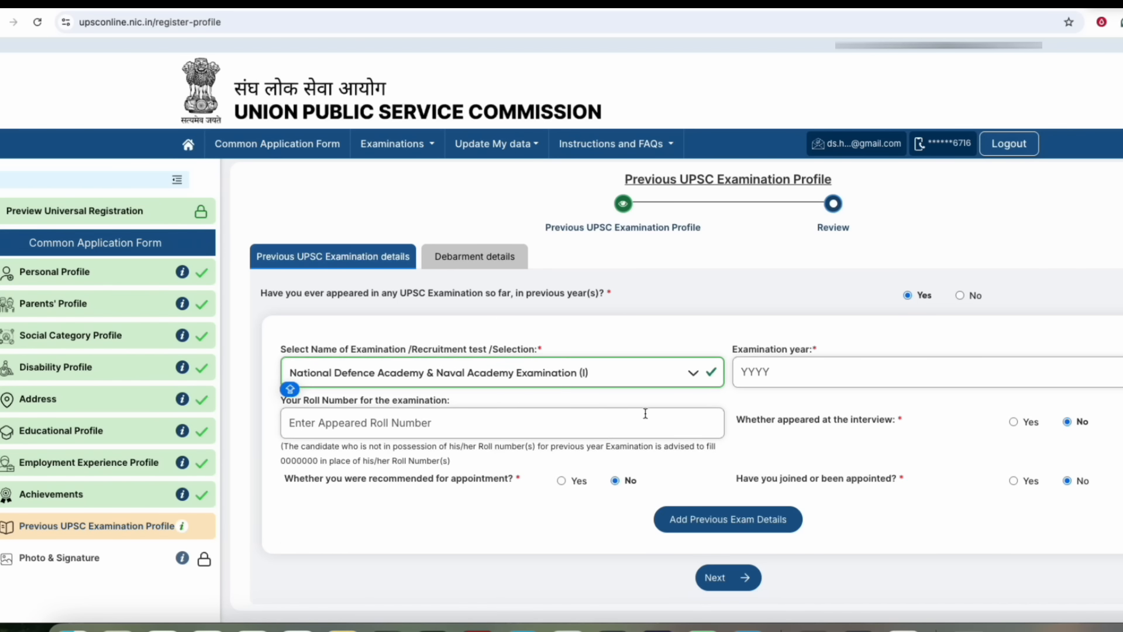
click(755, 375)
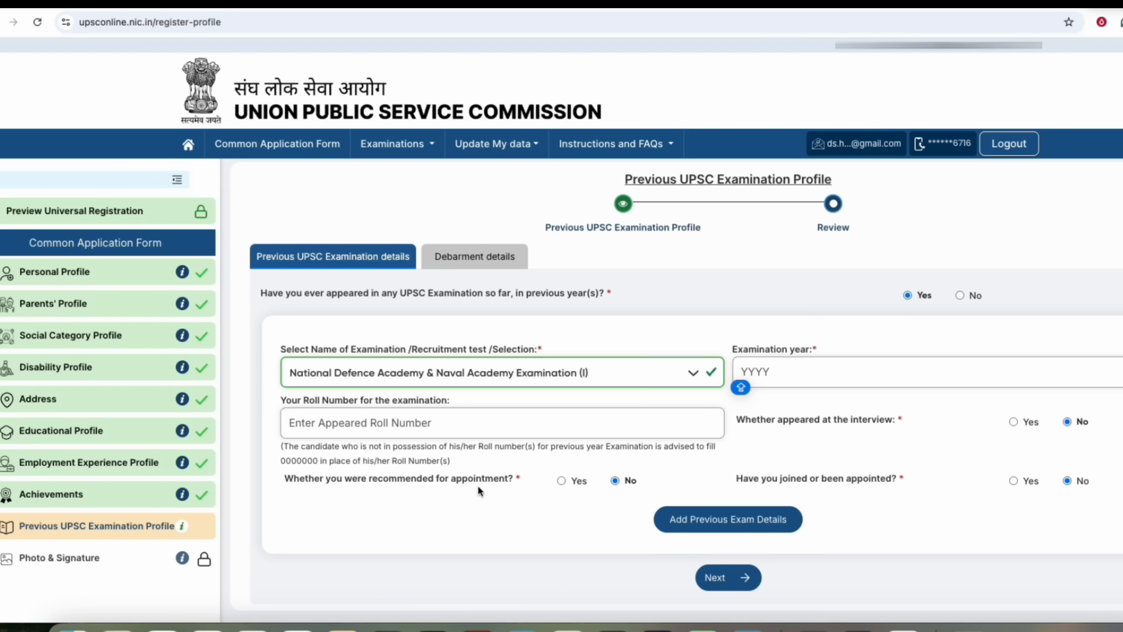
Switch the previous-appearance answer to No and proceed to the debarment details.
click(414, 381)
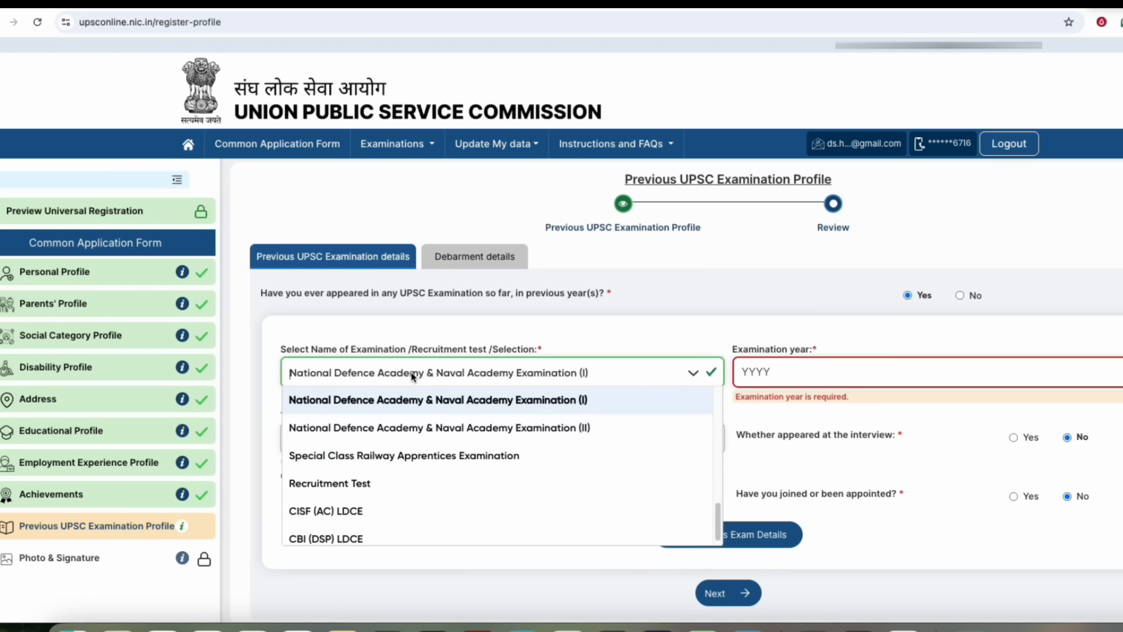
click(961, 296)
click(729, 336)
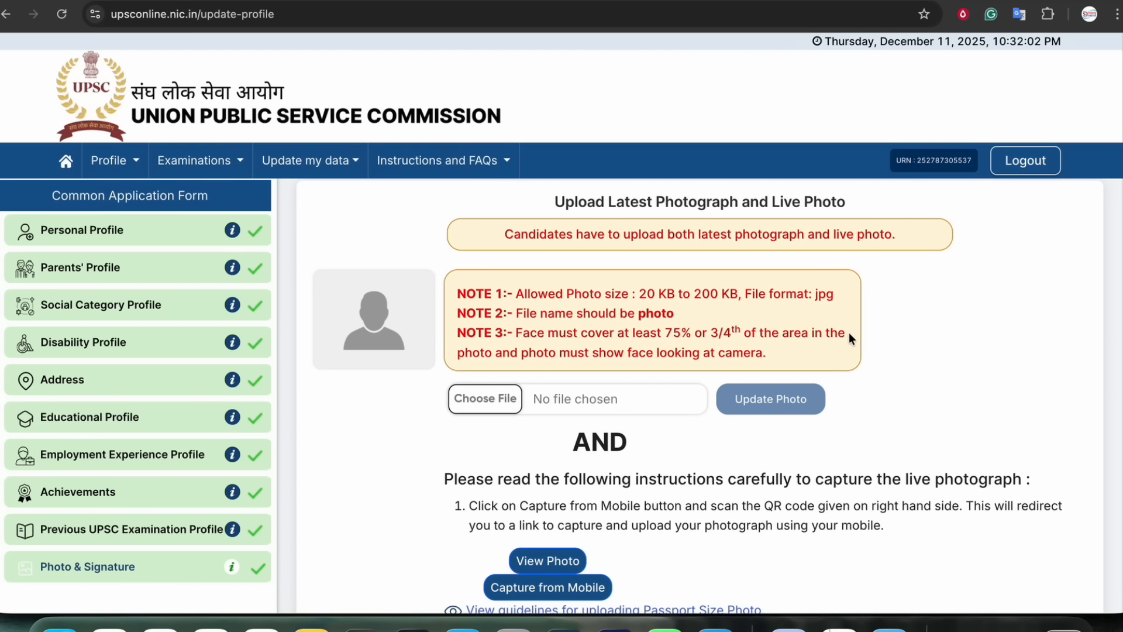
Review the 20 KB to 200 KB photo size limit and file-name rule, then open the specimen photo guide.
scroll(848, 333, down, 1)
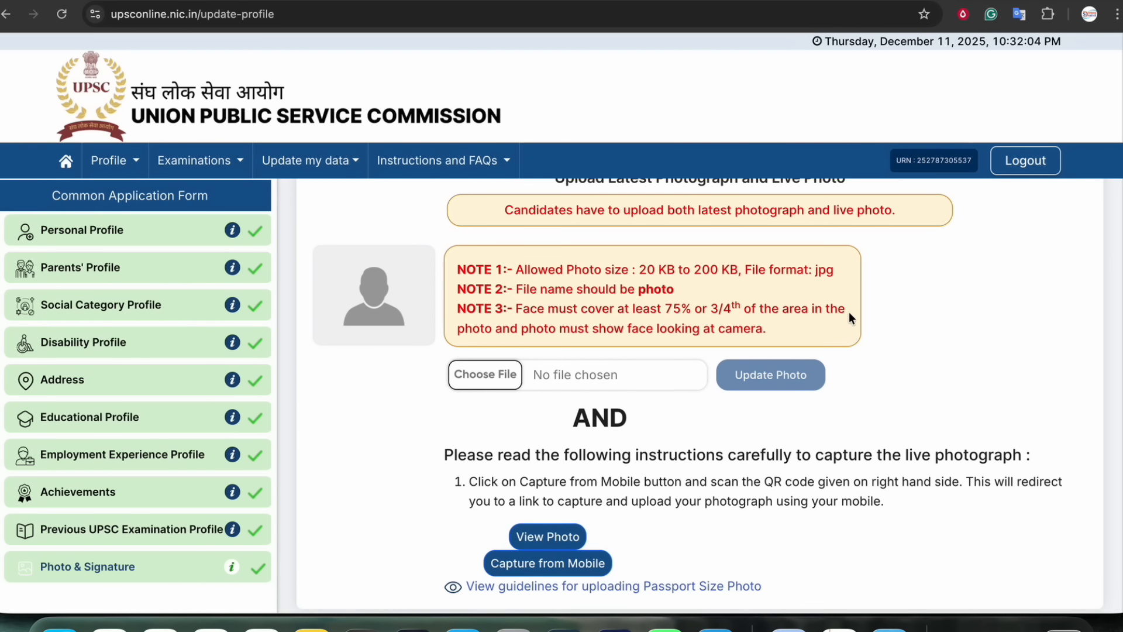
scroll(861, 333, down, 2)
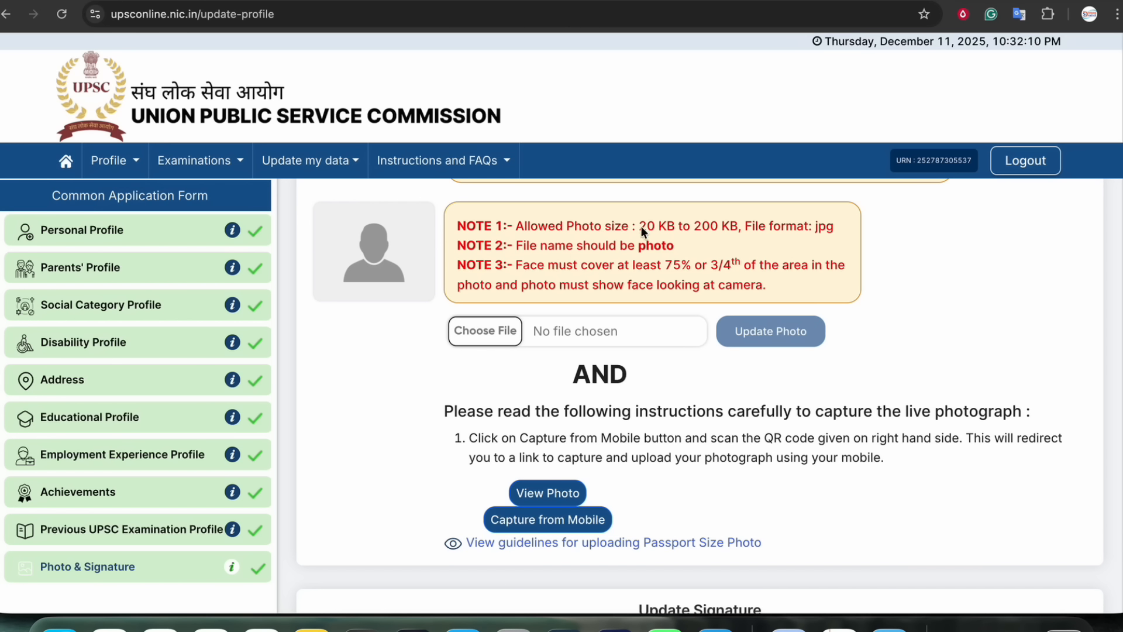
drag(641, 226, 738, 226)
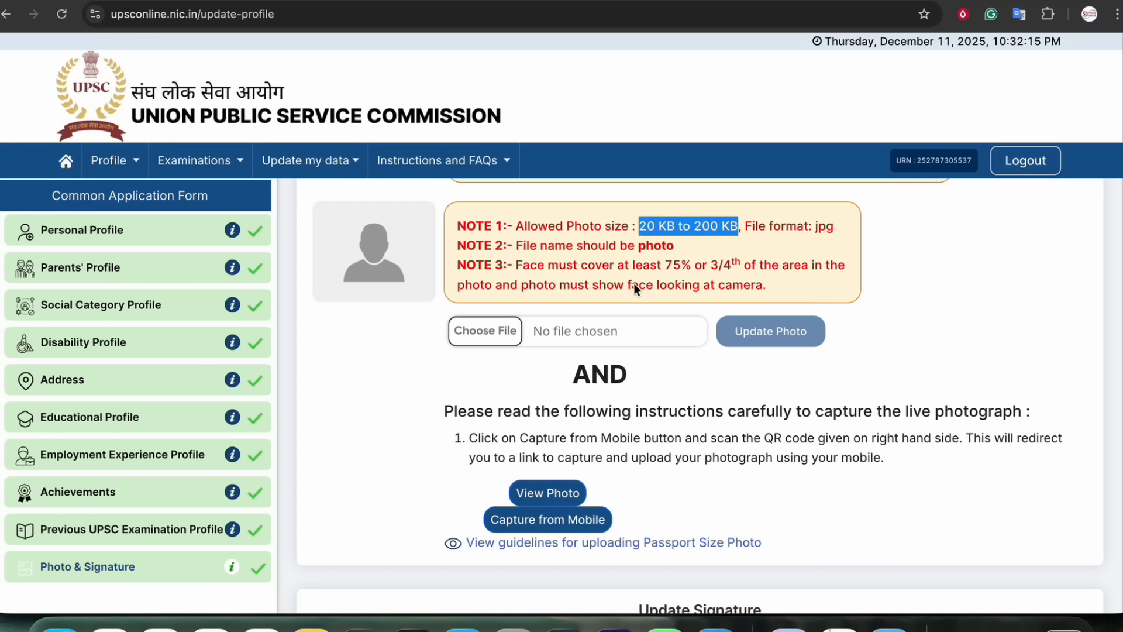
scroll(634, 287, down, 1)
click(514, 254)
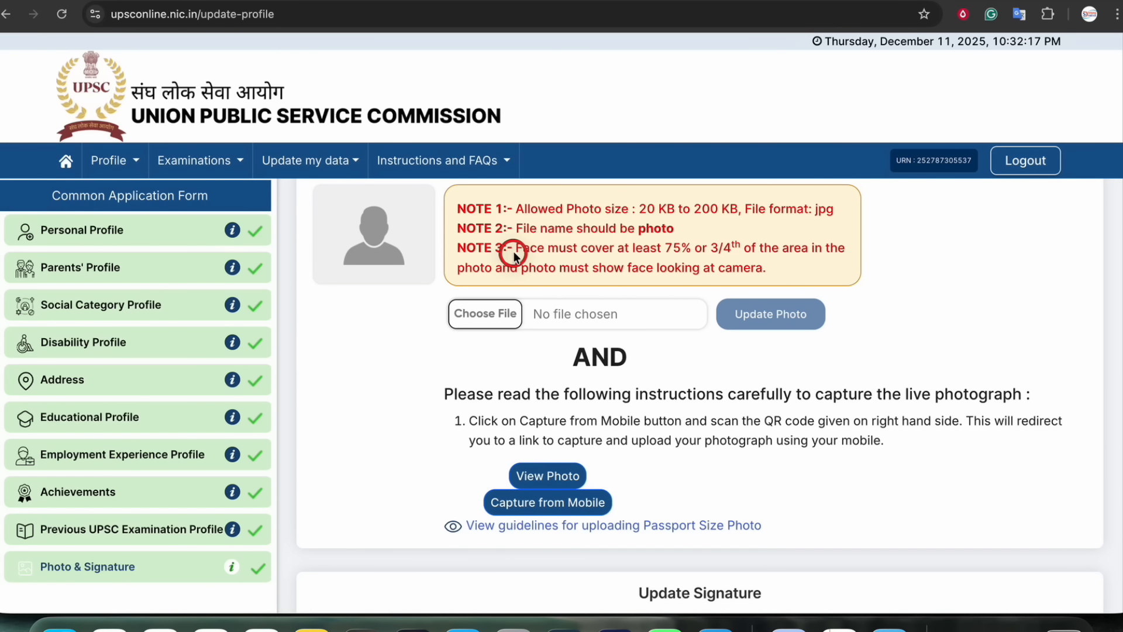
drag(540, 228, 585, 230)
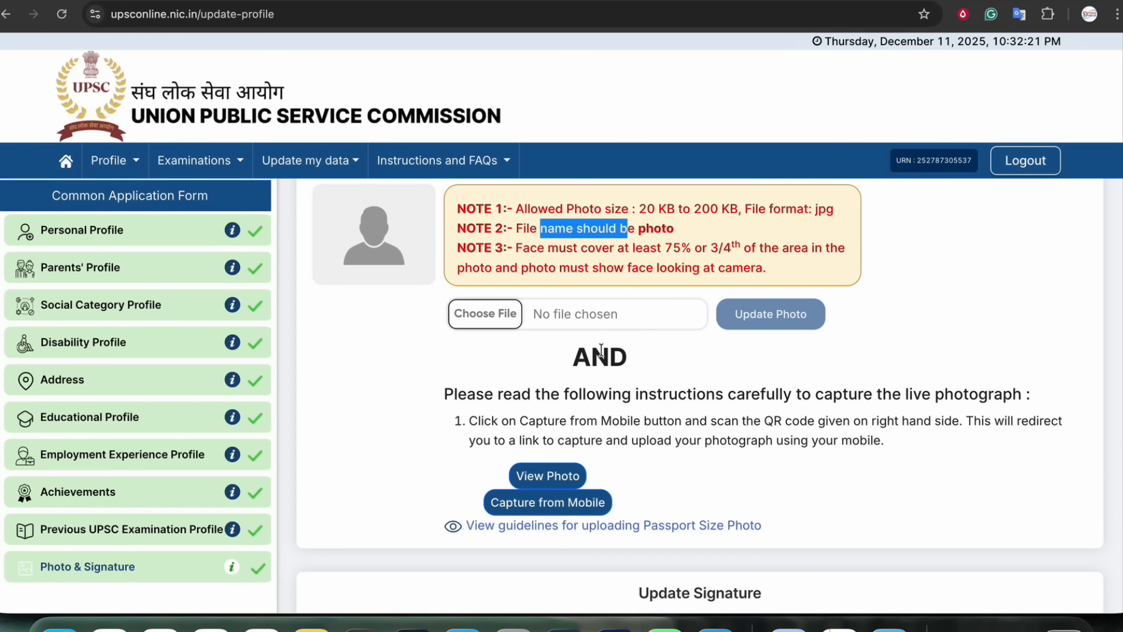
scroll(603, 345, down, 1)
scroll(528, 419, down, 3)
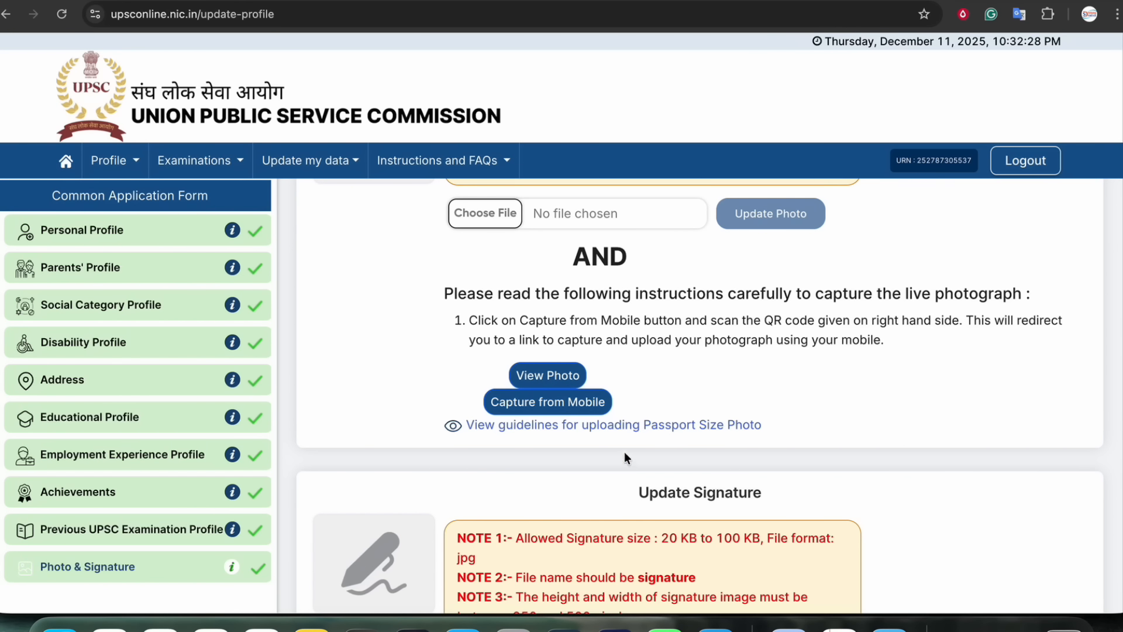
click(628, 426)
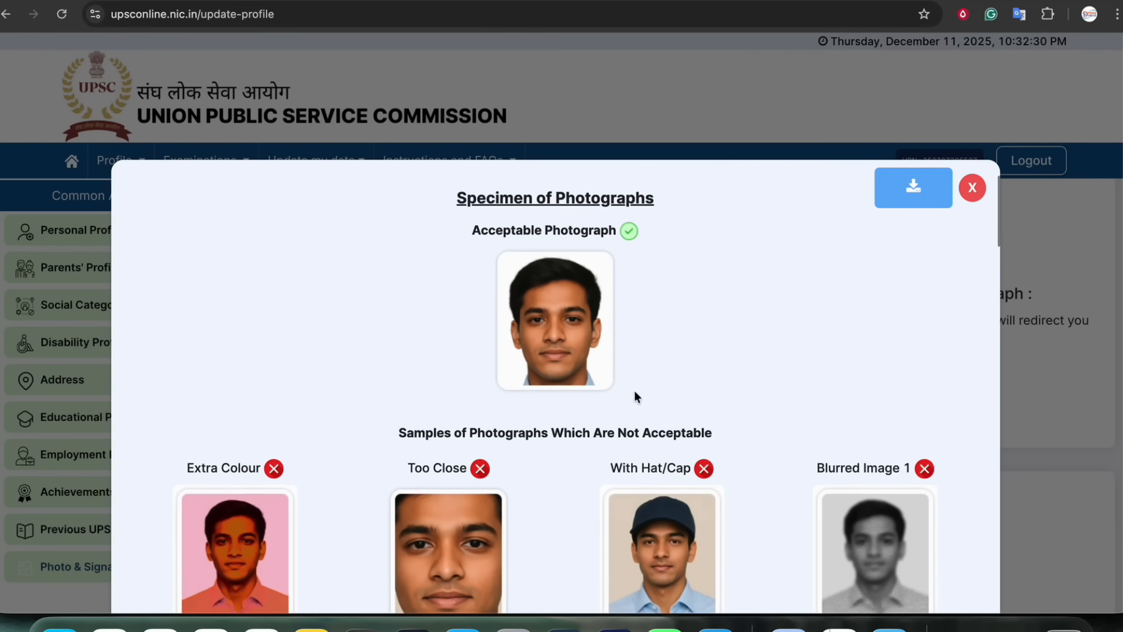
scroll(634, 396, down, 1)
scroll(608, 262, down, 10)
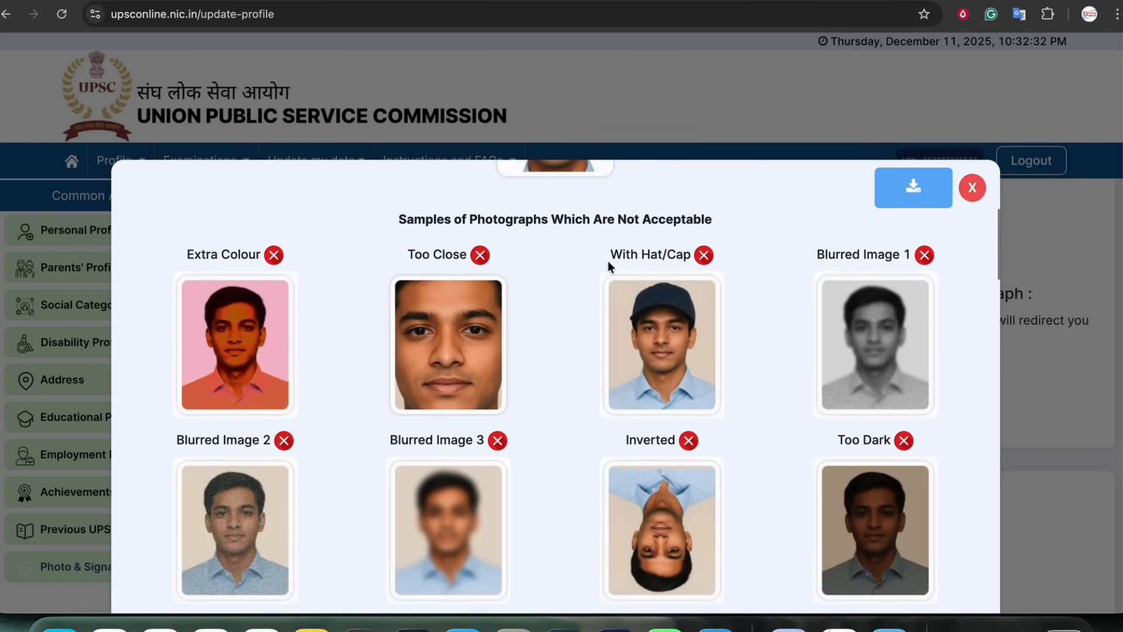
scroll(608, 261, down, 10)
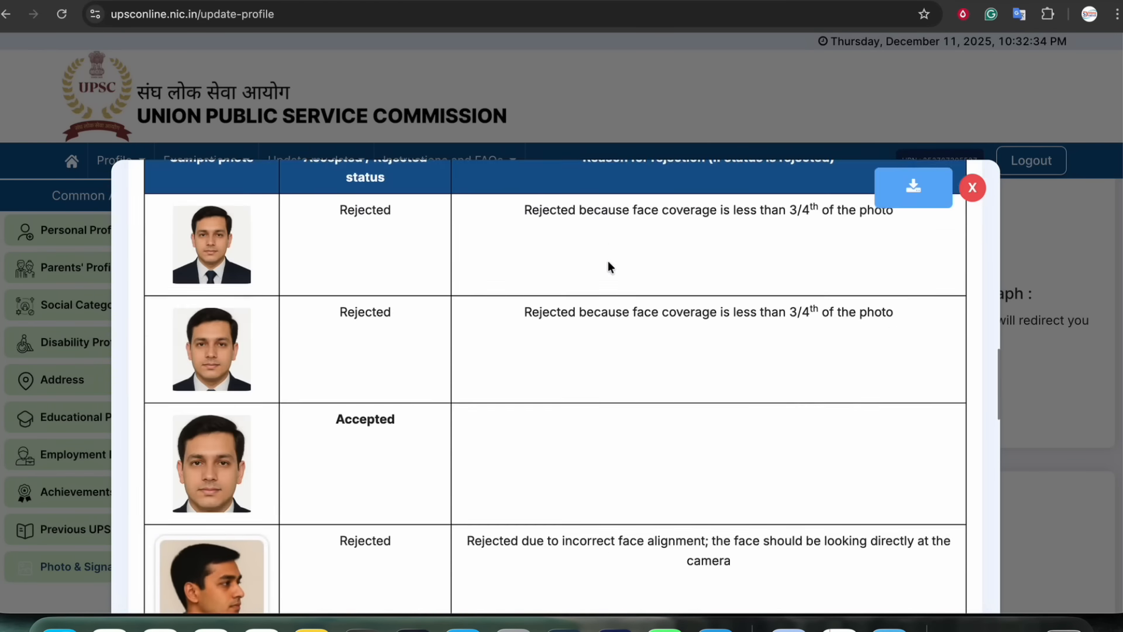
scroll(608, 261, up, 6)
scroll(608, 261, down, 5)
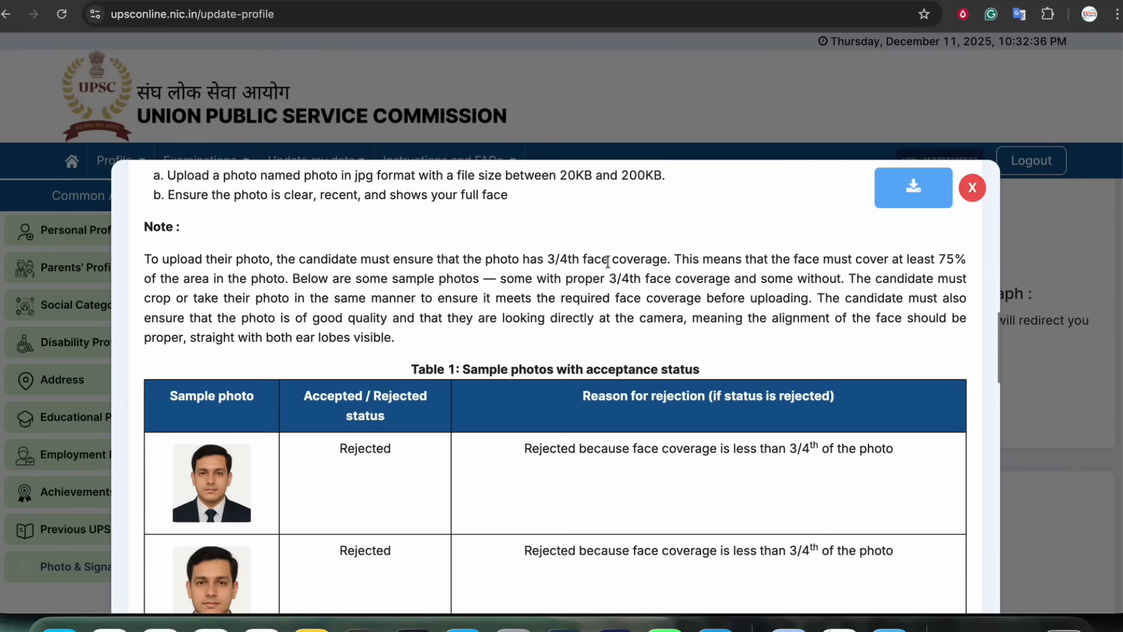
scroll(608, 267, down, 15)
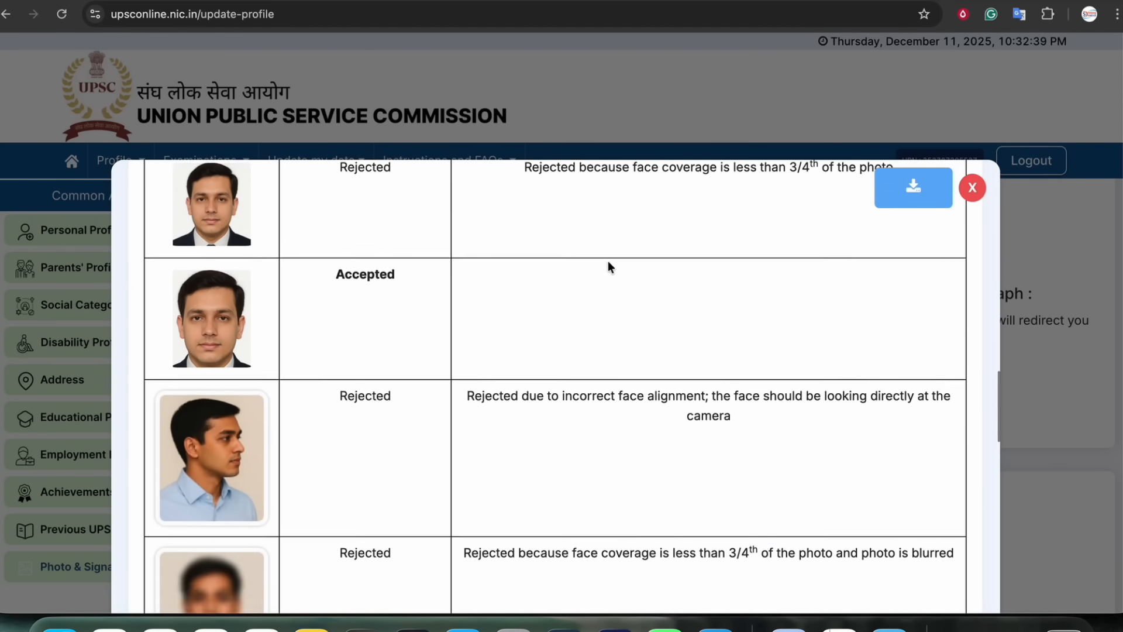
scroll(608, 267, down, 10)
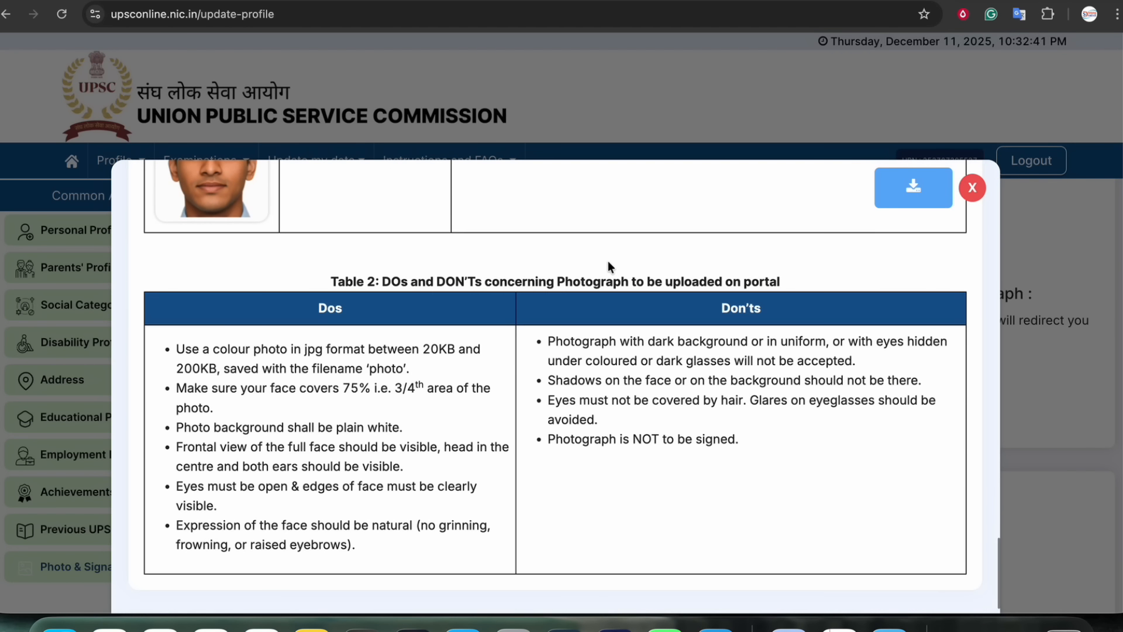
click(972, 188)
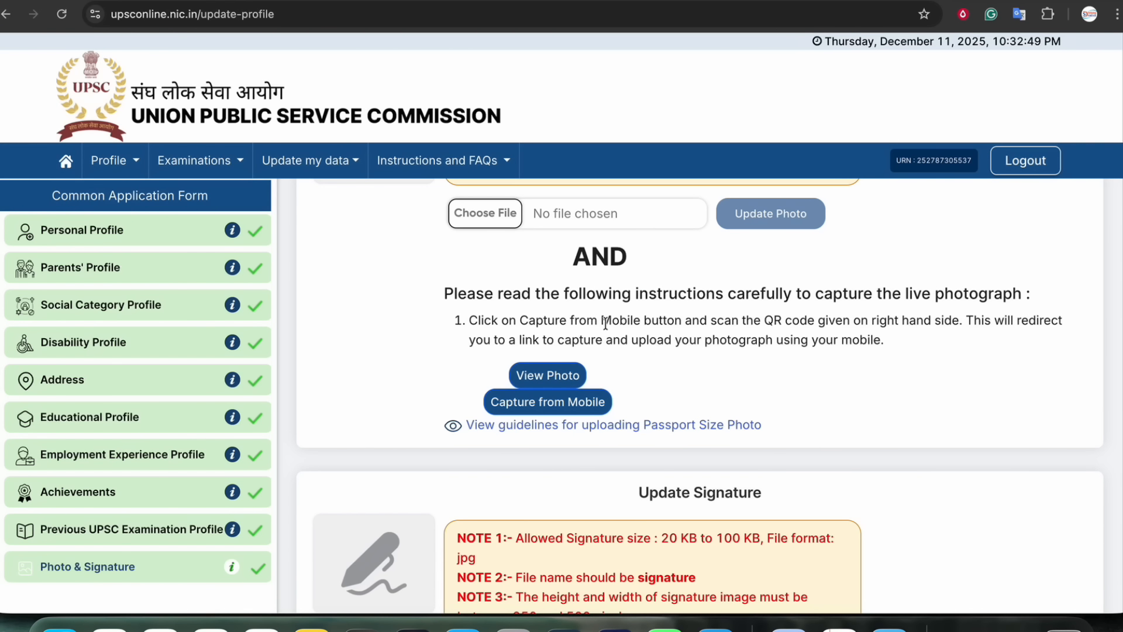
drag(573, 318, 709, 312)
Generate the 10-minute QR code so the live photo can be captured from a mobile phone.
click(709, 312)
drag(563, 340, 645, 341)
click(647, 342)
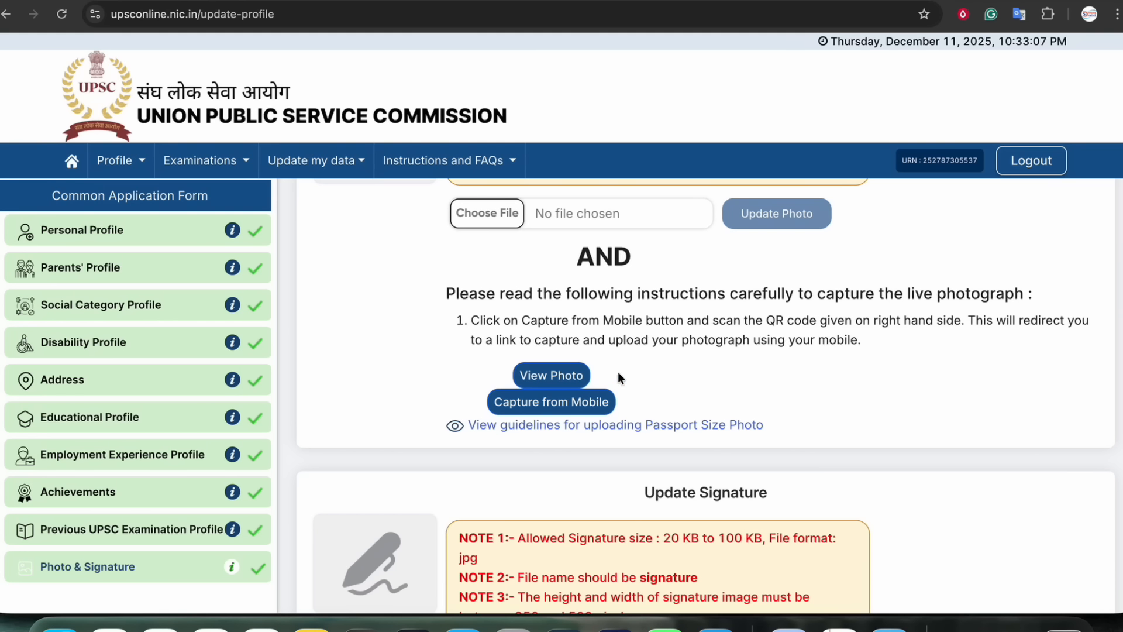
click(556, 407)
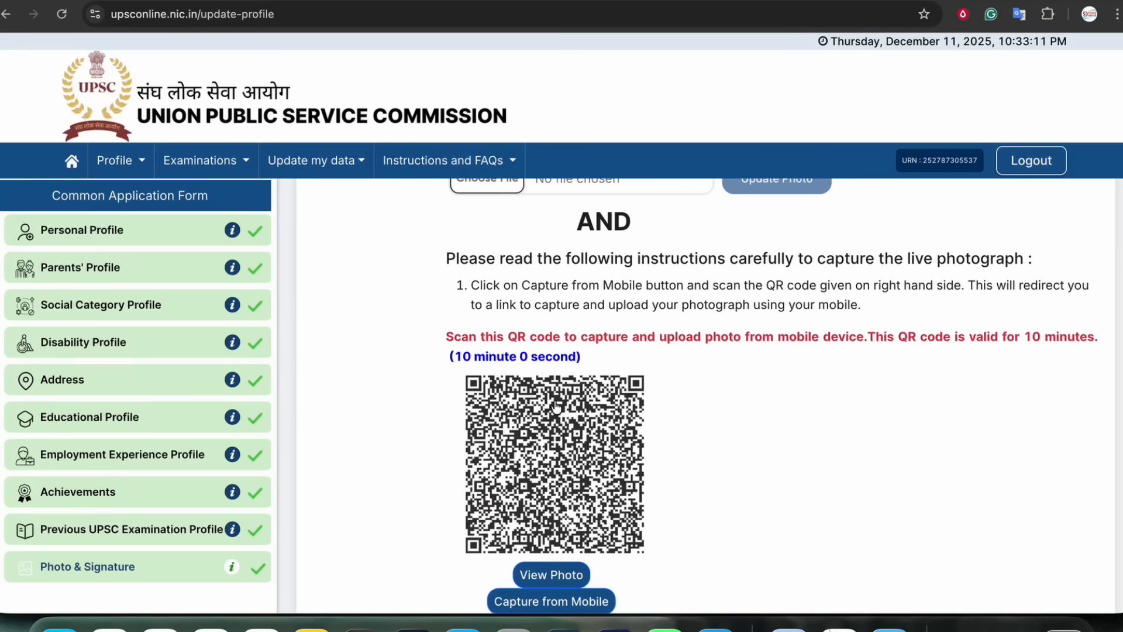
scroll(611, 414, down, 2)
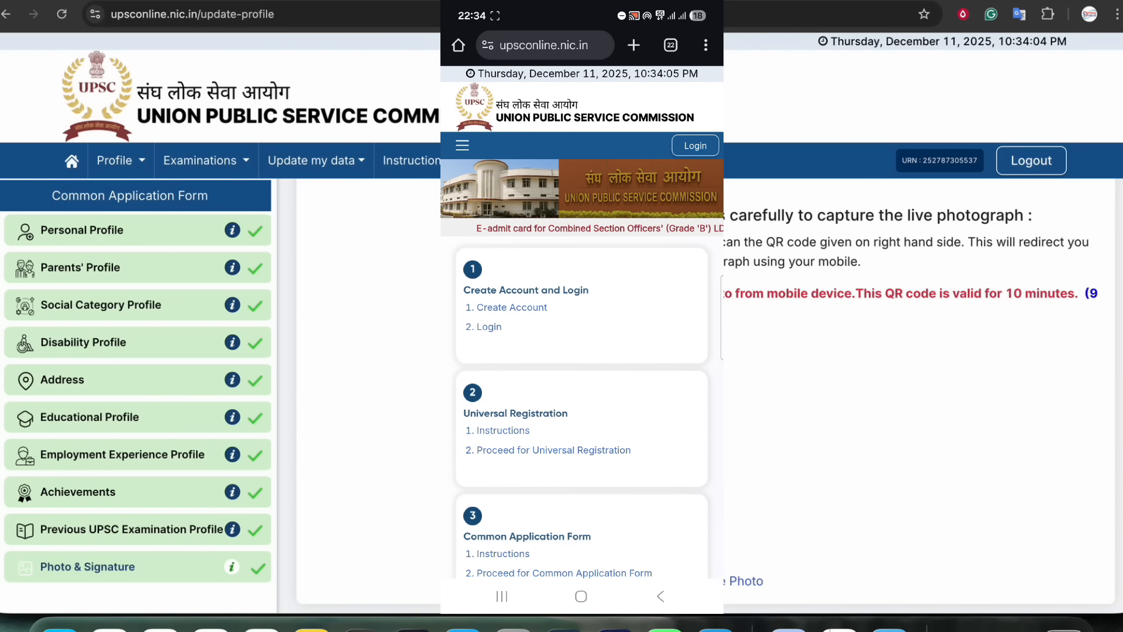
On the phone, open the candidate login form from the UPSC home page.
click(695, 146)
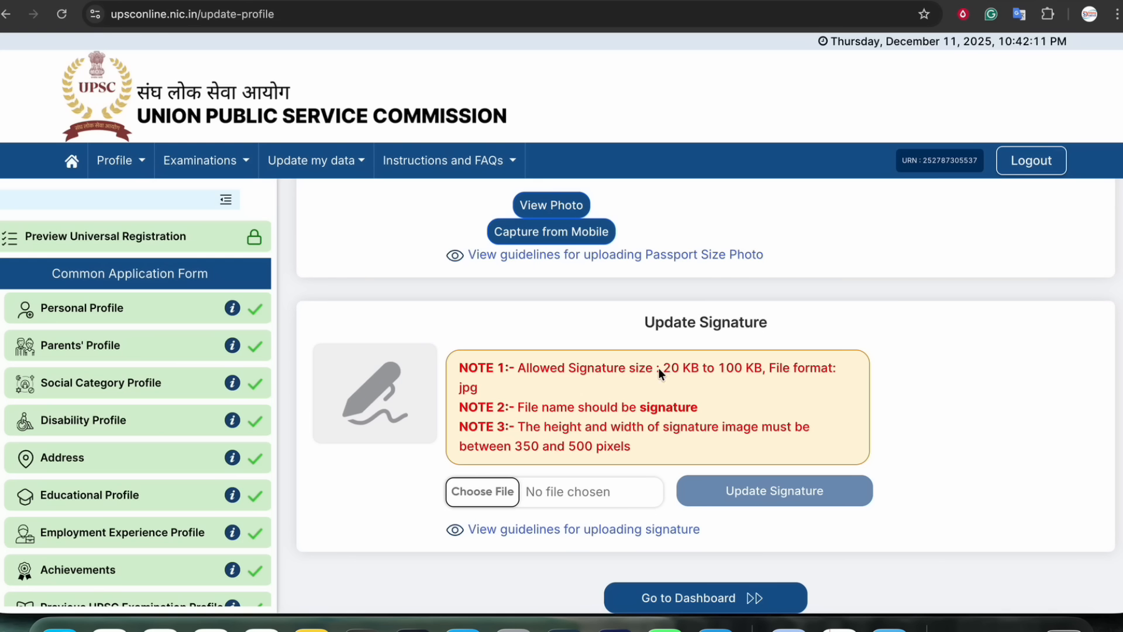
Highlight the 20 KB to 100 KB signature size note, then go back to the candidate dashboard.
click(701, 371)
drag(662, 367, 760, 358)
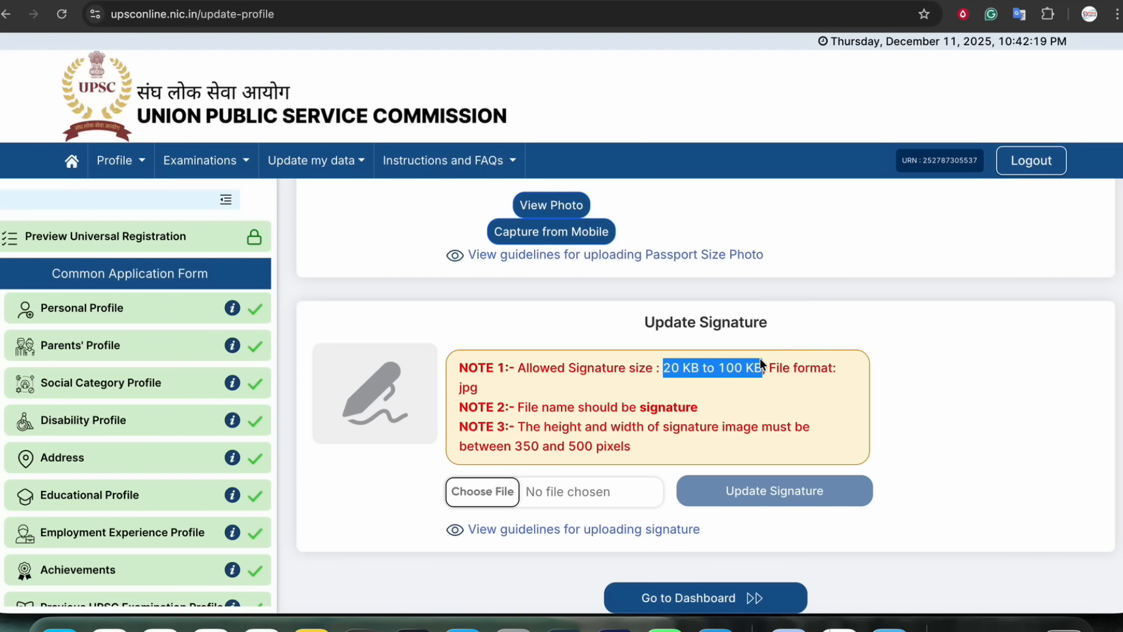
click(760, 358)
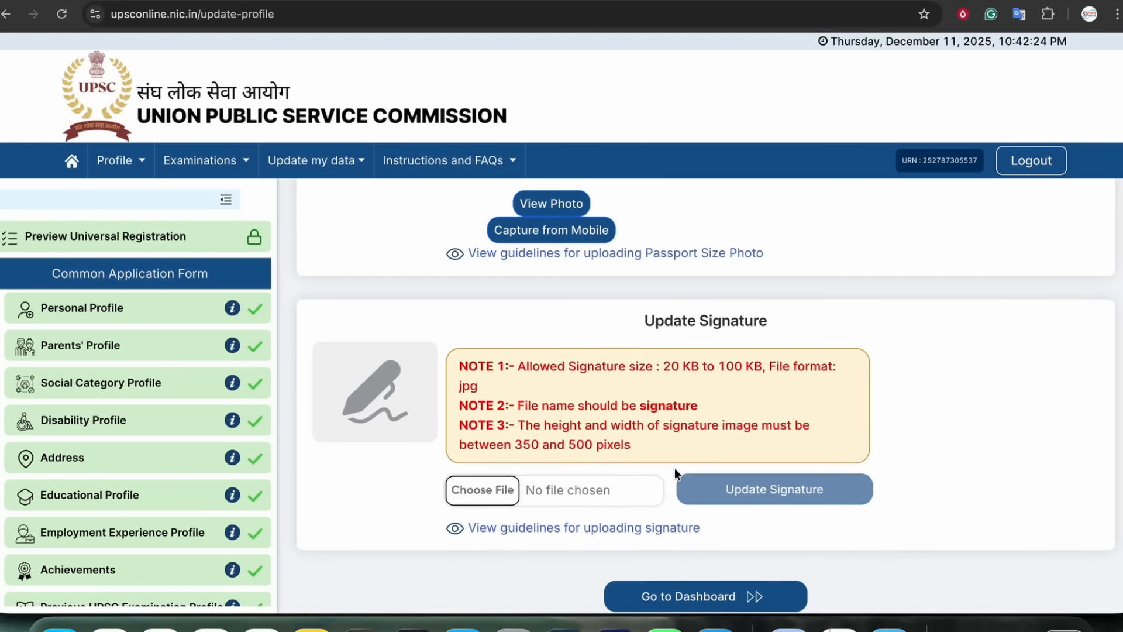
click(671, 598)
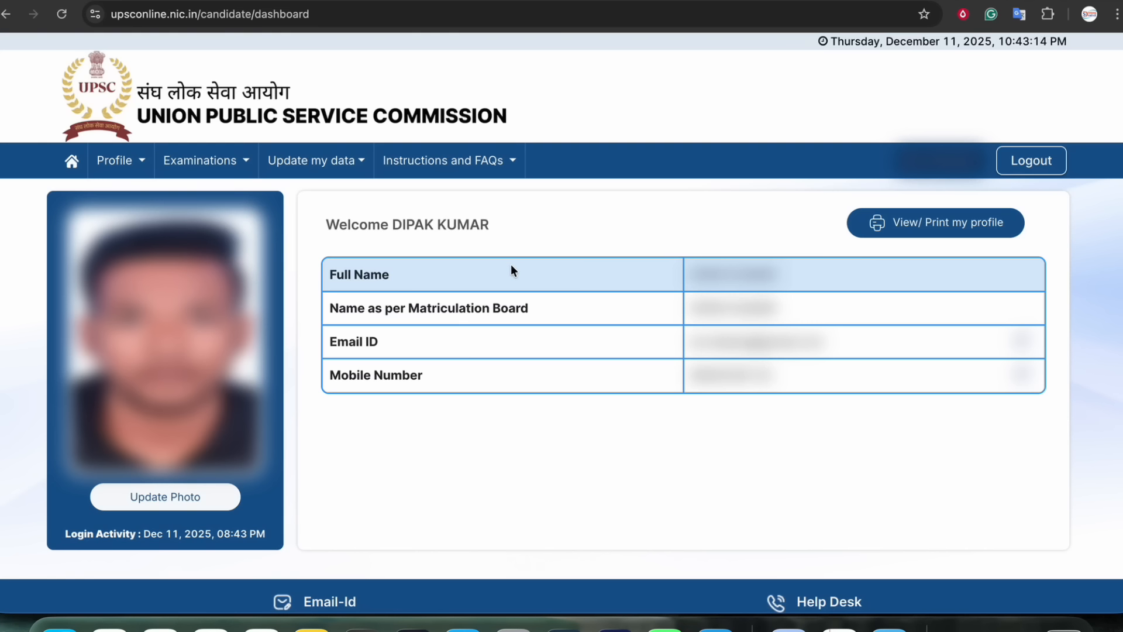
Open the list of examinations available to apply for from the examination menu.
click(234, 166)
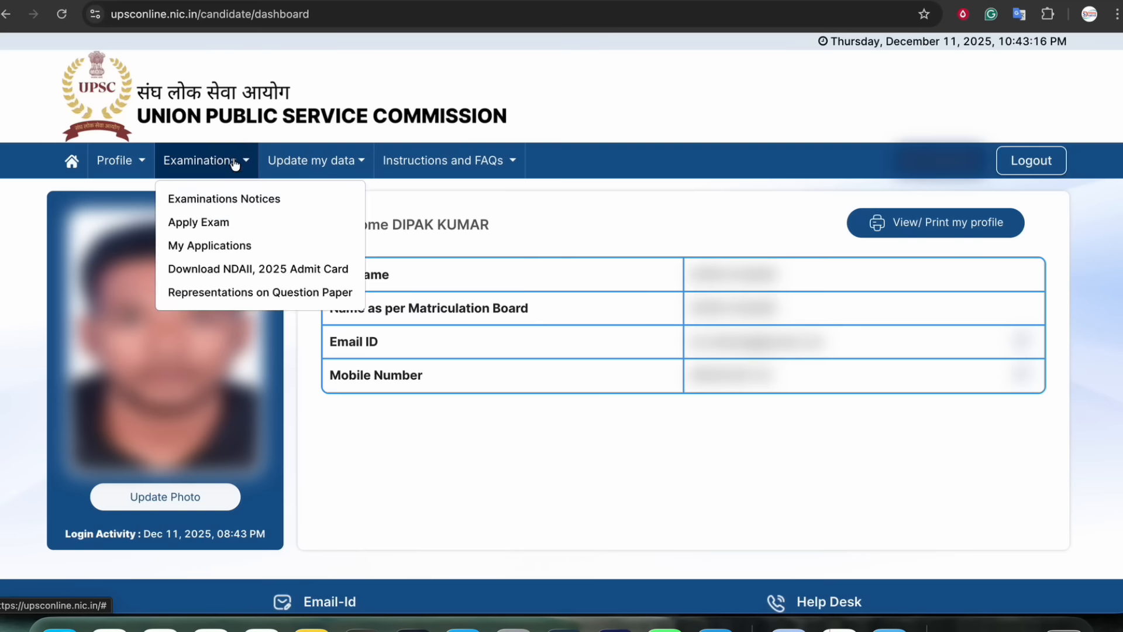
click(206, 228)
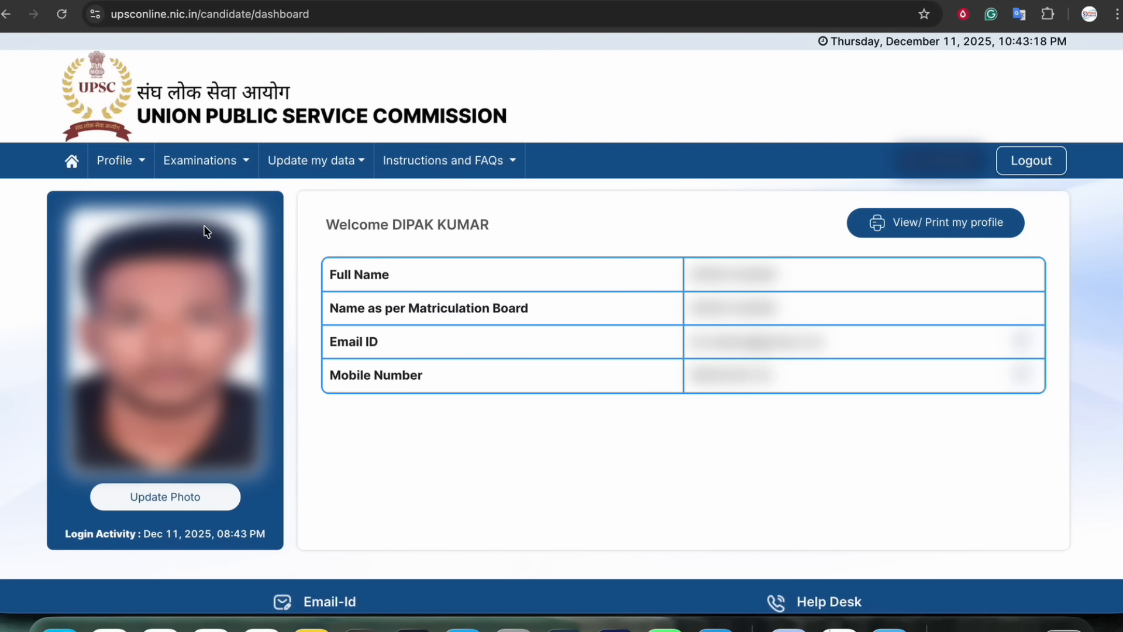
click(235, 169)
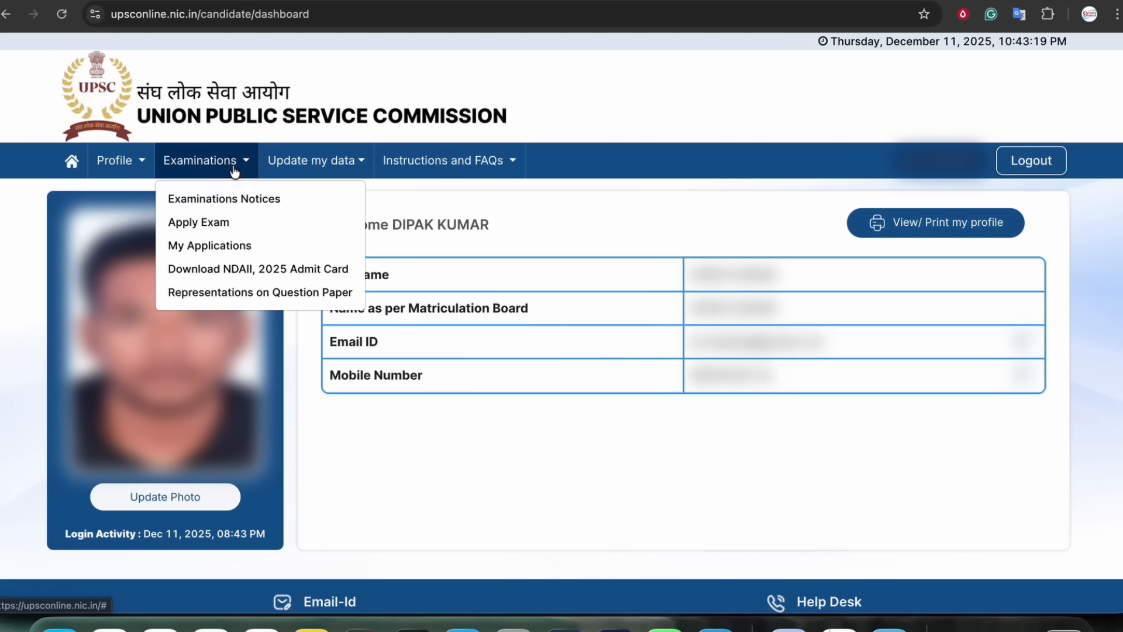
click(215, 220)
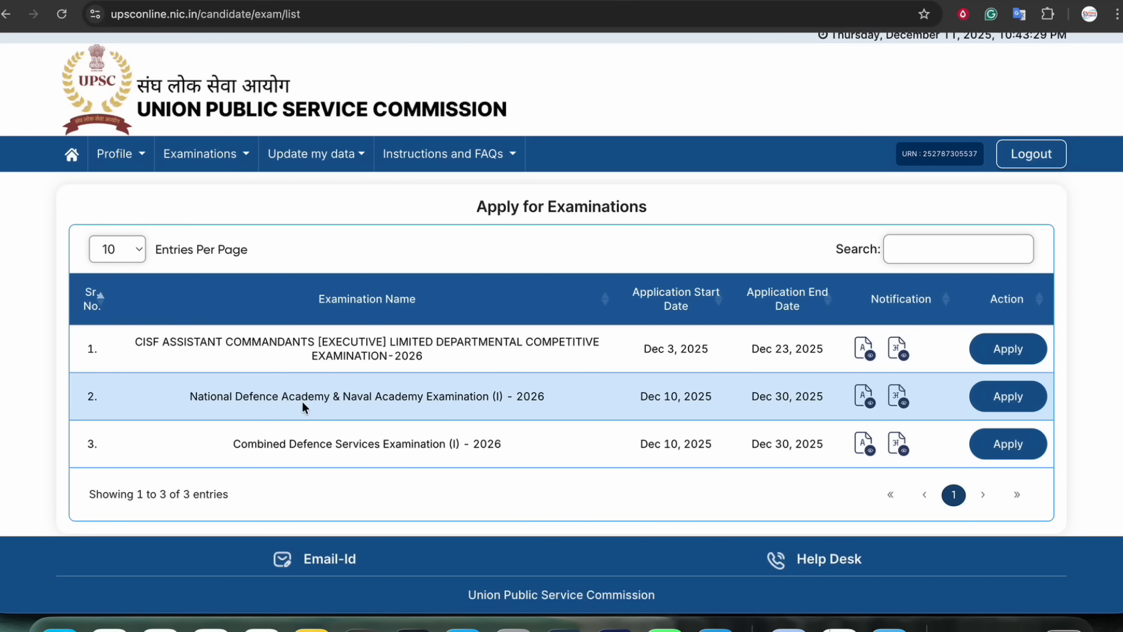
Check the NDA & NA and CDS entries and end date, then apply for NDA & NA Examination (I) - 2026.
drag(363, 398, 528, 399)
click(528, 399)
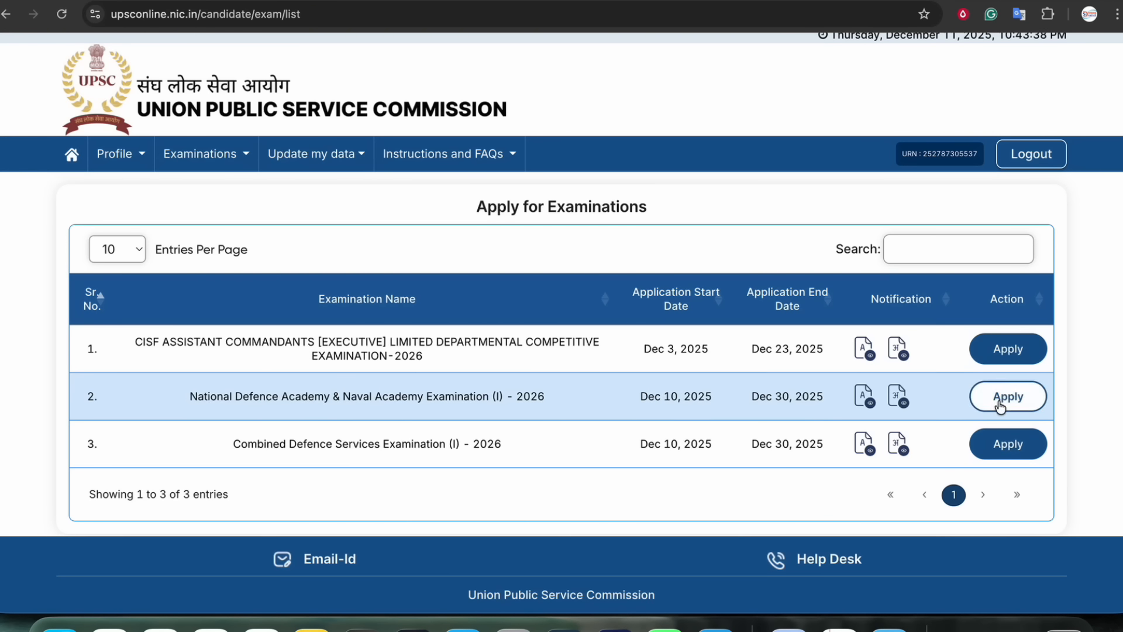
drag(756, 397, 806, 399)
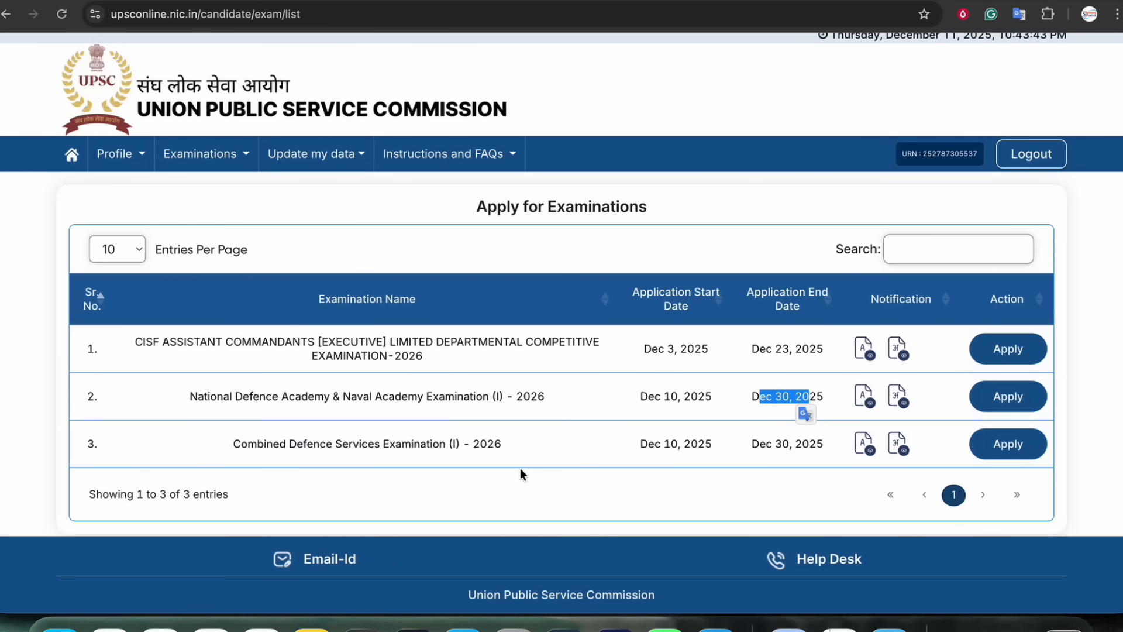
drag(402, 443, 467, 458)
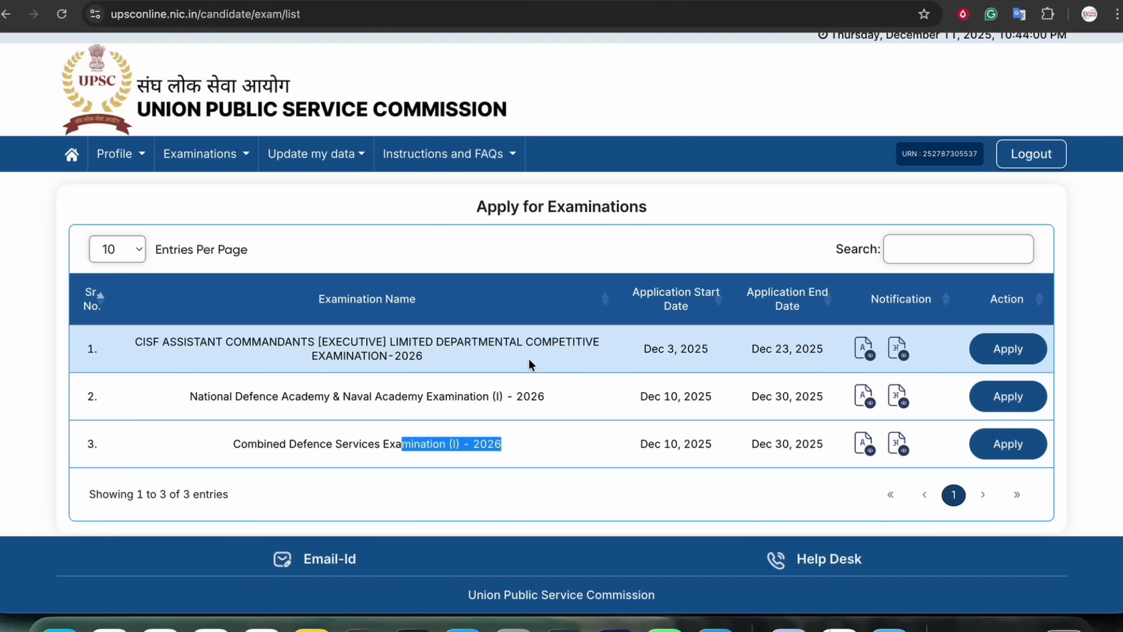
click(700, 401)
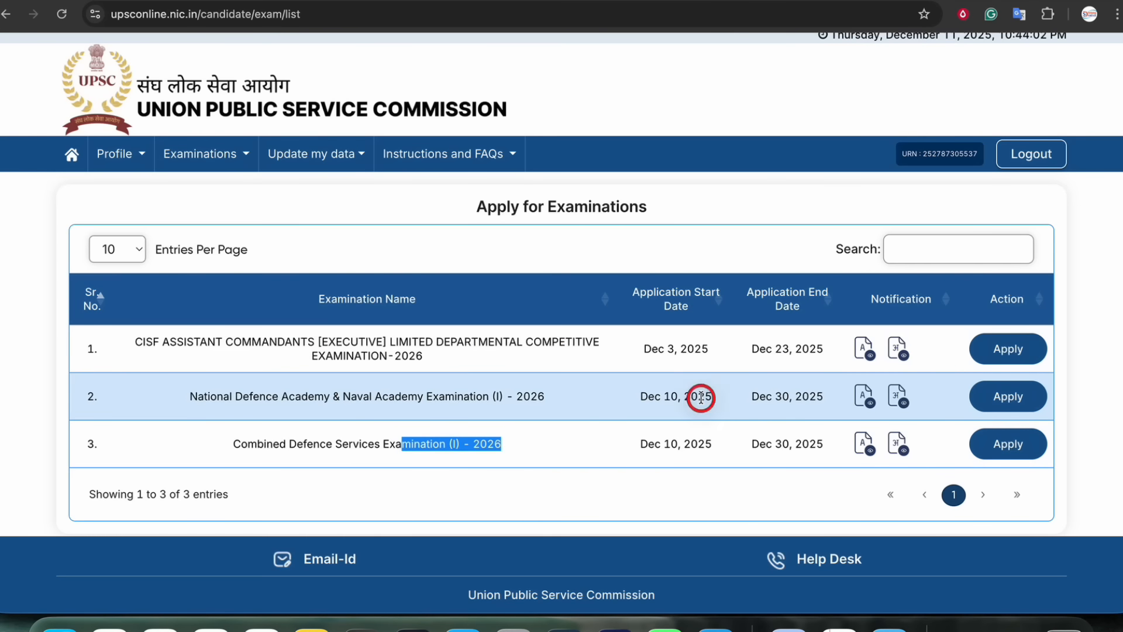
drag(454, 397, 544, 398)
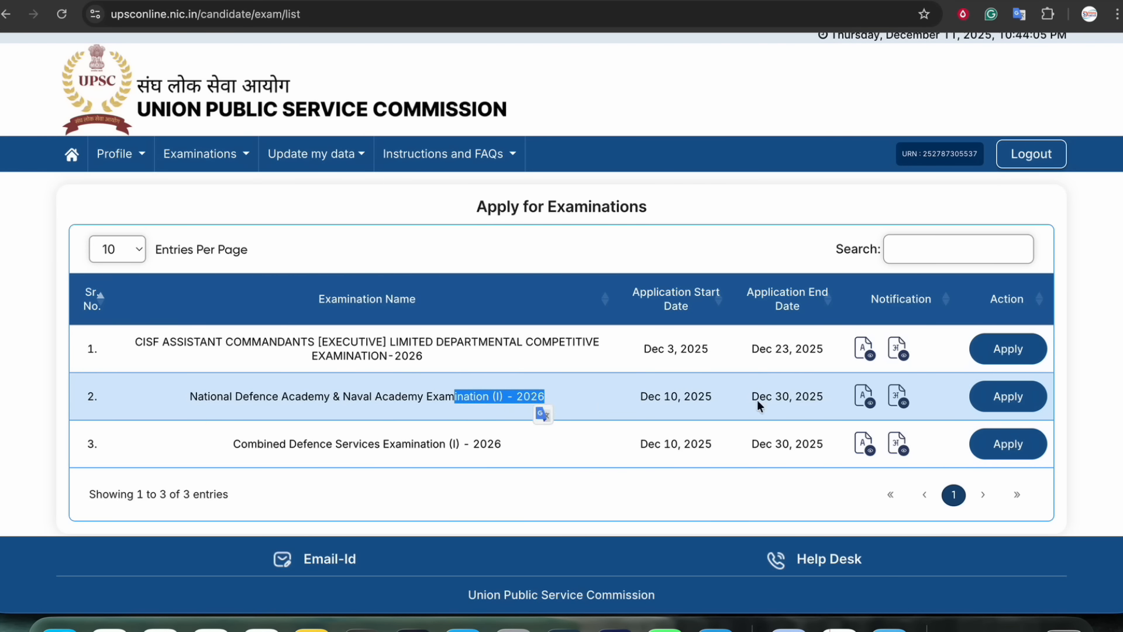
click(1008, 400)
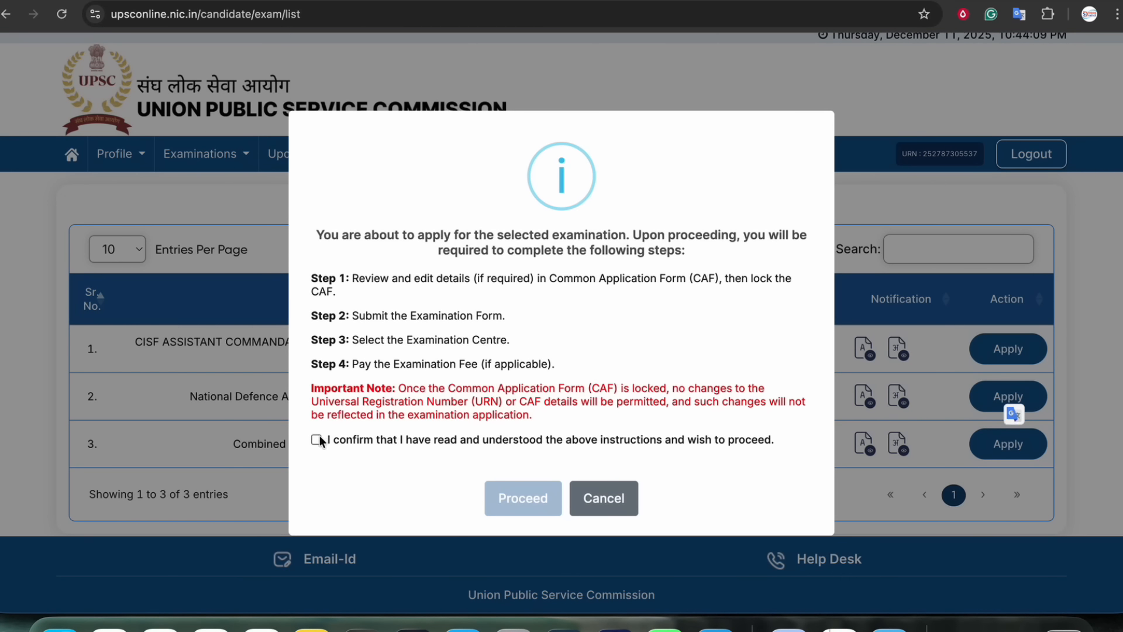
Confirm the application instructions were read and proceed to the Common Application Form.
click(318, 440)
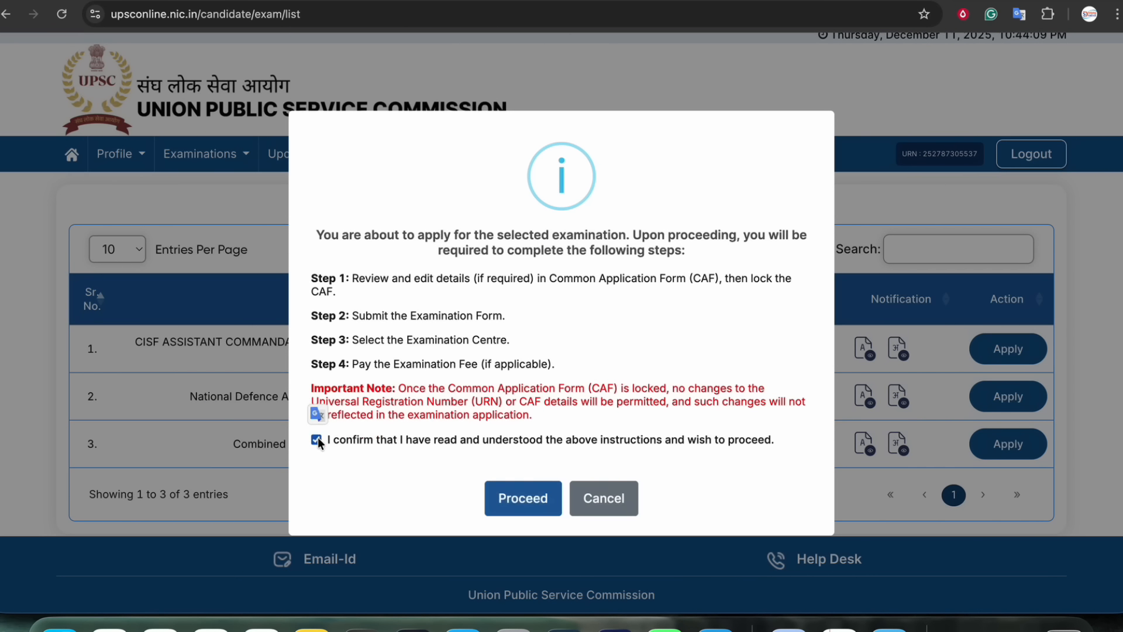
click(523, 497)
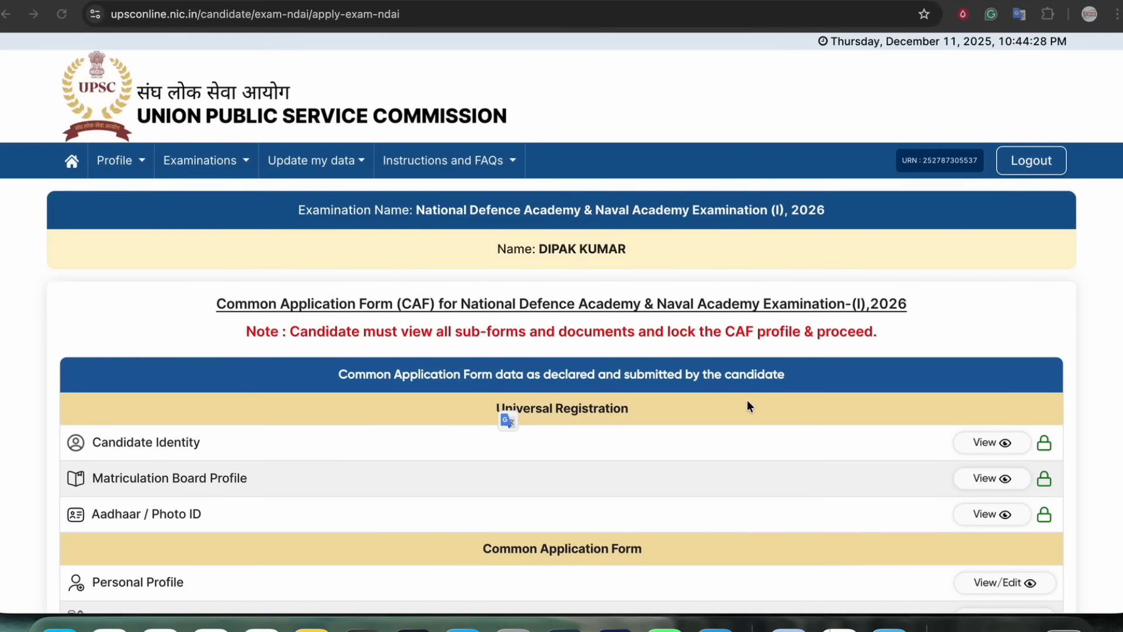
scroll(747, 398, down, 2)
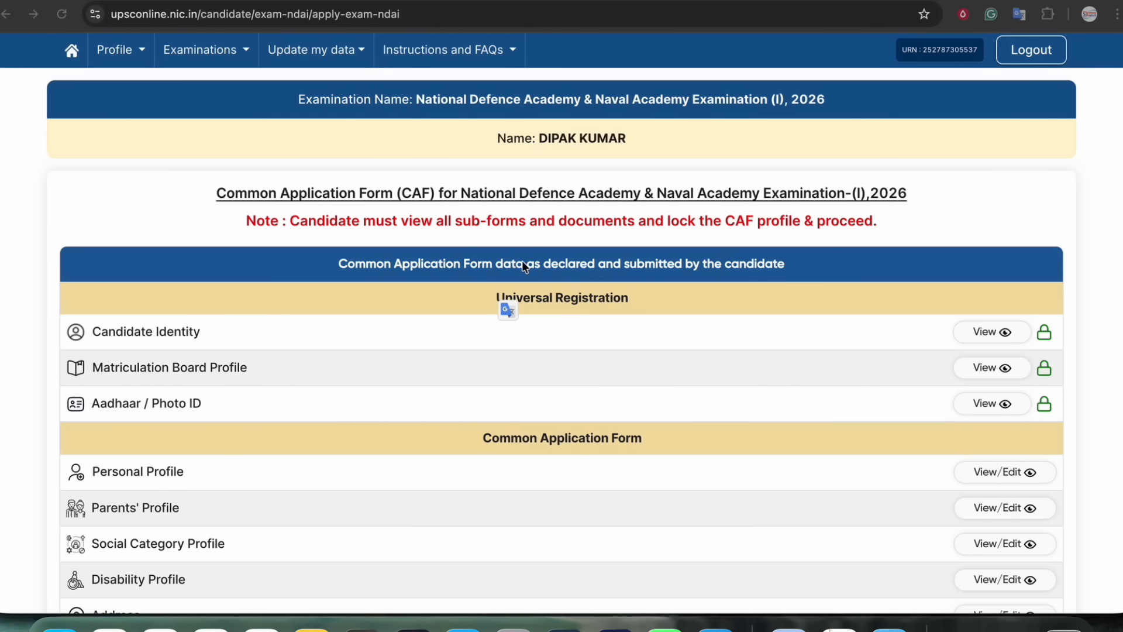
drag(511, 263, 657, 272)
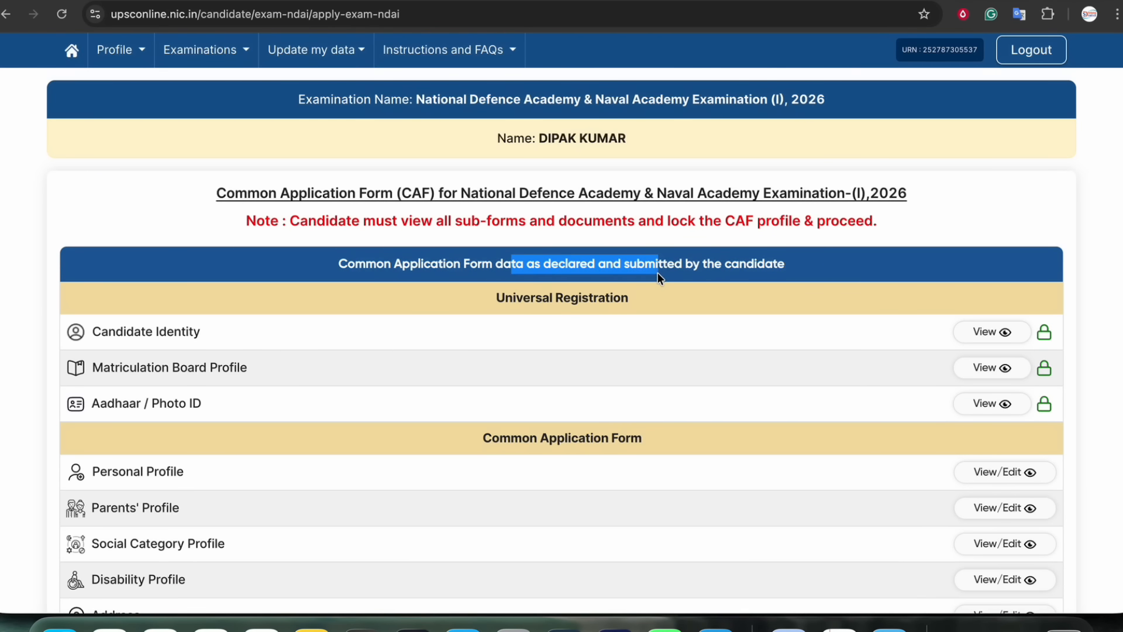
click(592, 346)
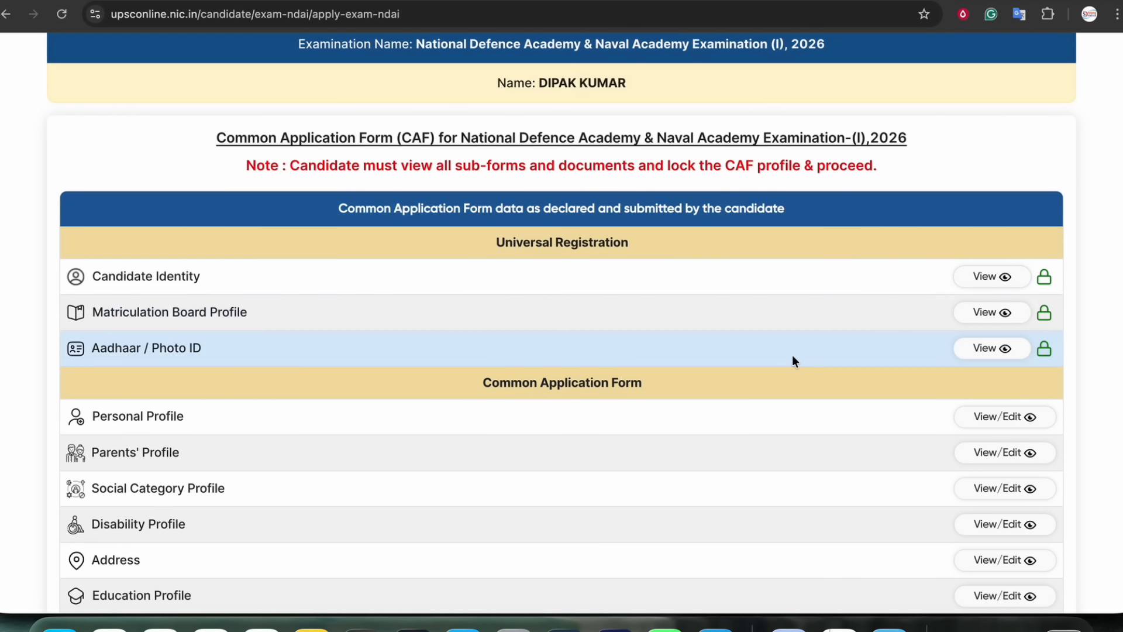
Tick the 'I hereby declare' CAF review declaration at the bottom of the form.
scroll(792, 355, down, 1)
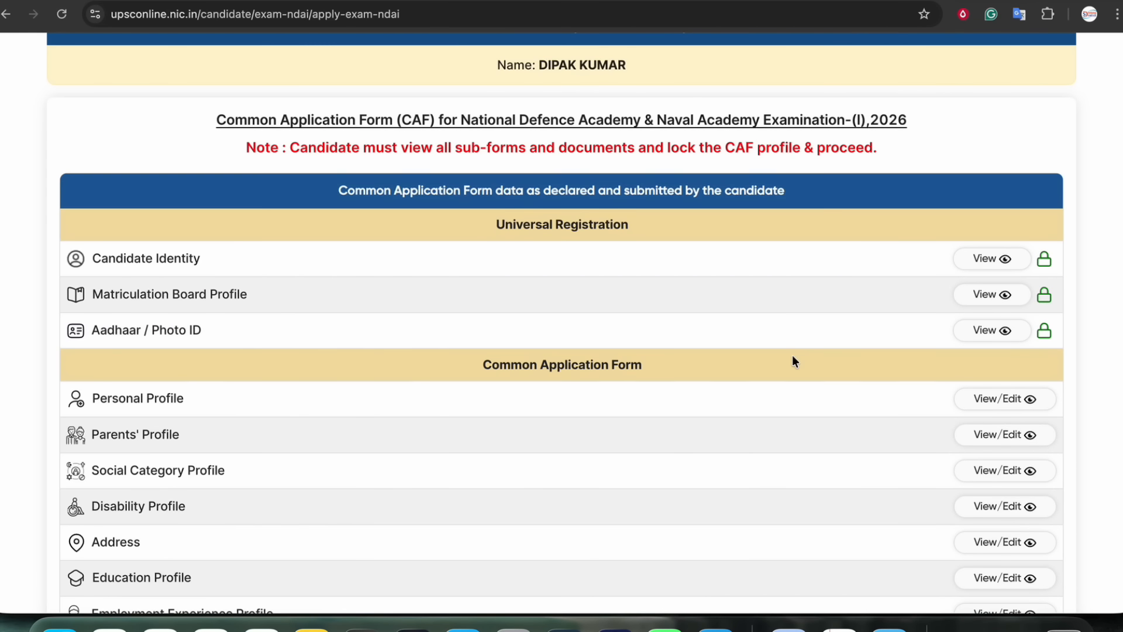
scroll(792, 355, down, 1)
drag(725, 132, 814, 130)
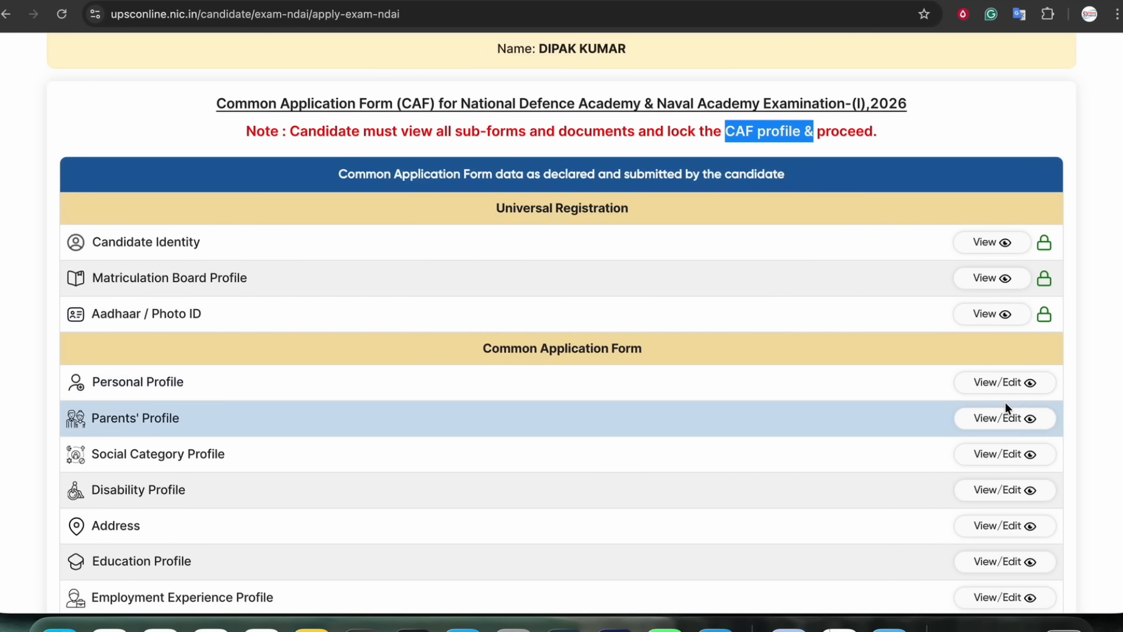
scroll(1005, 402, down, 3)
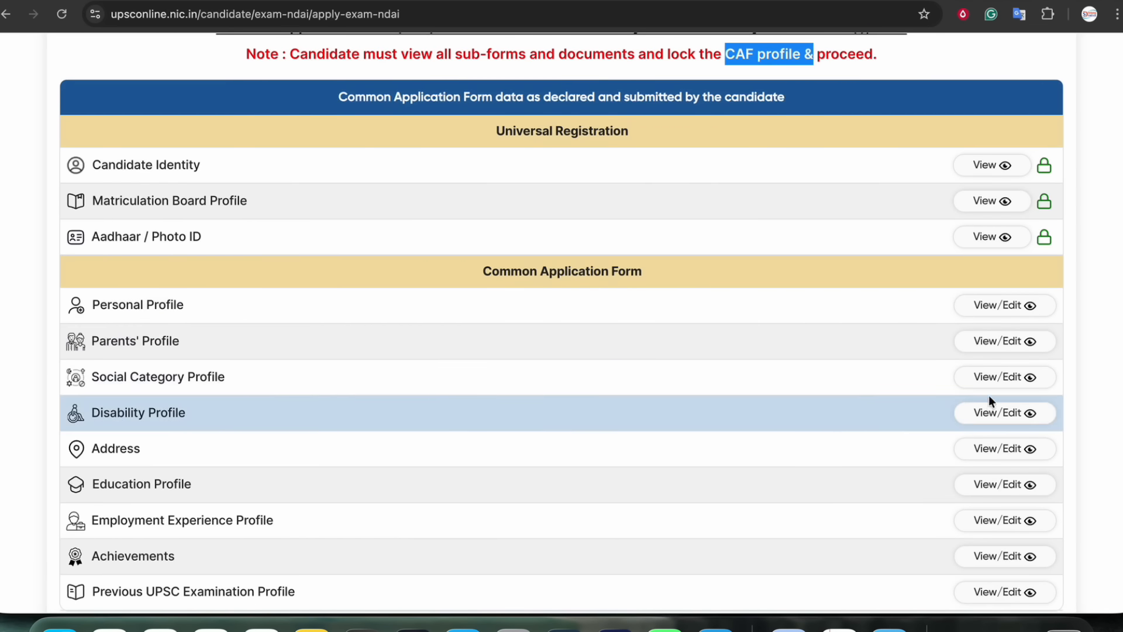
scroll(988, 395, down, 5)
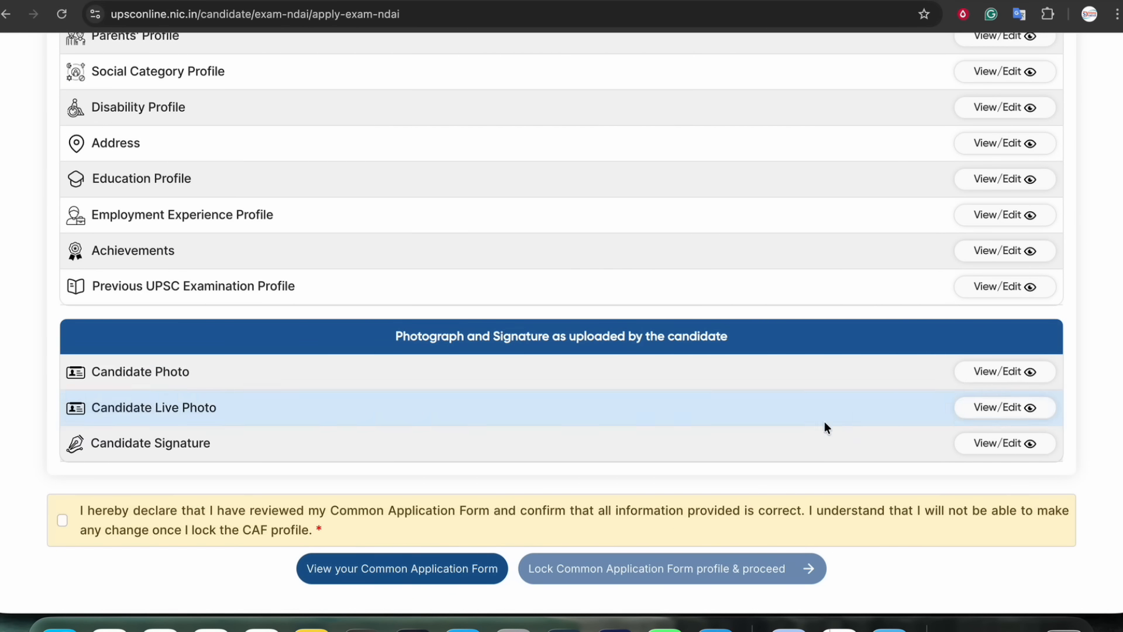
click(62, 520)
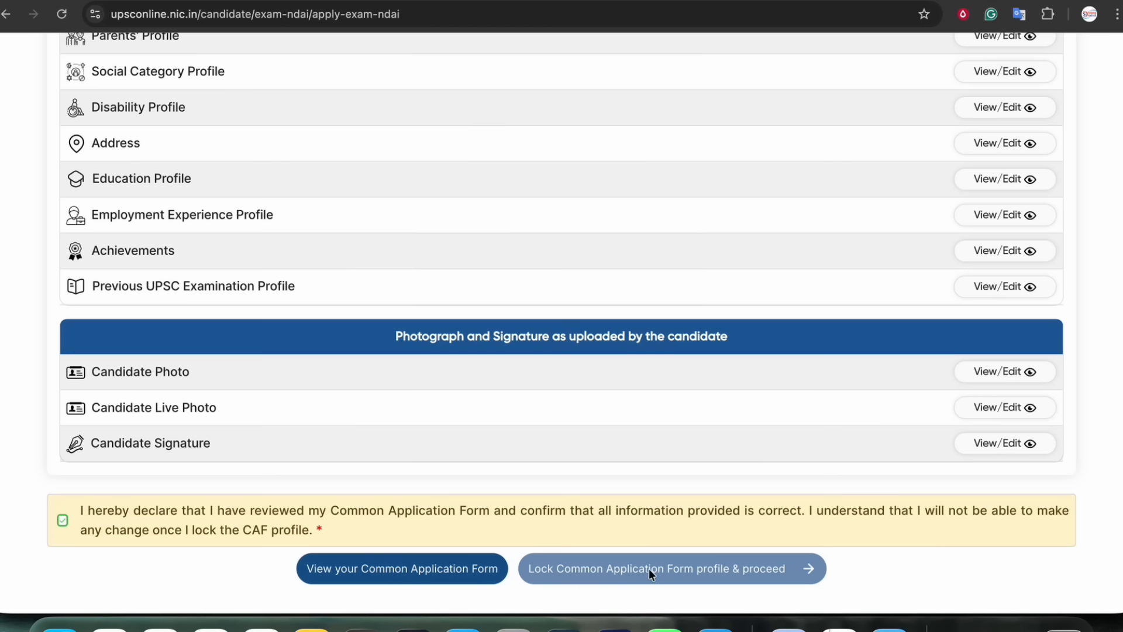
View and close the Disability and Employment Experience profiles so they're marked Viewed.
click(994, 107)
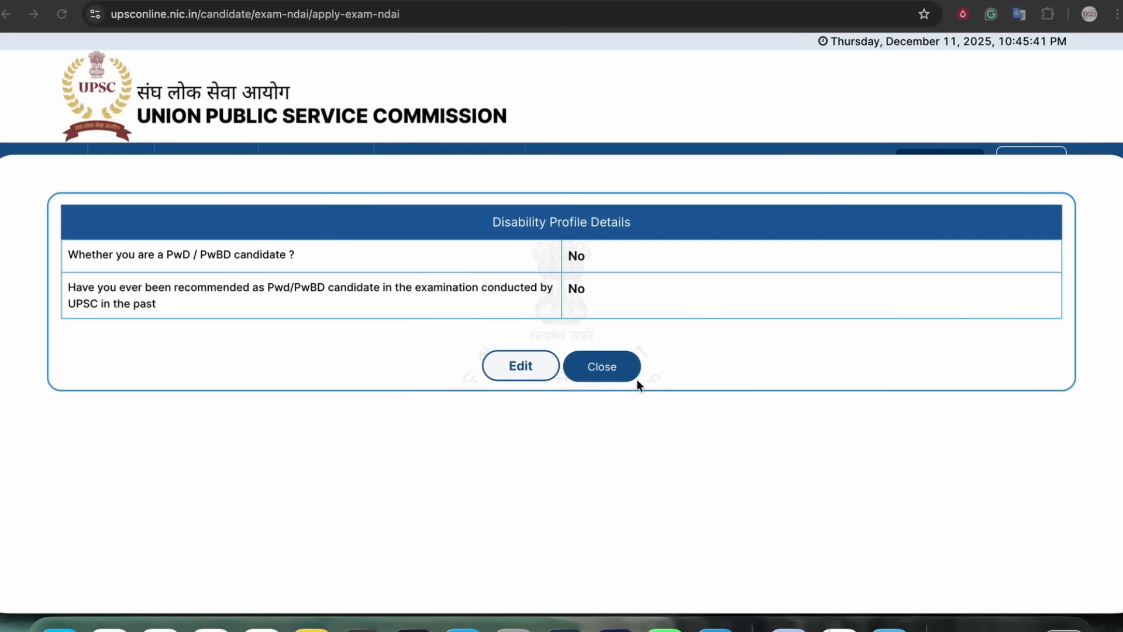
scroll(596, 305, down, 2)
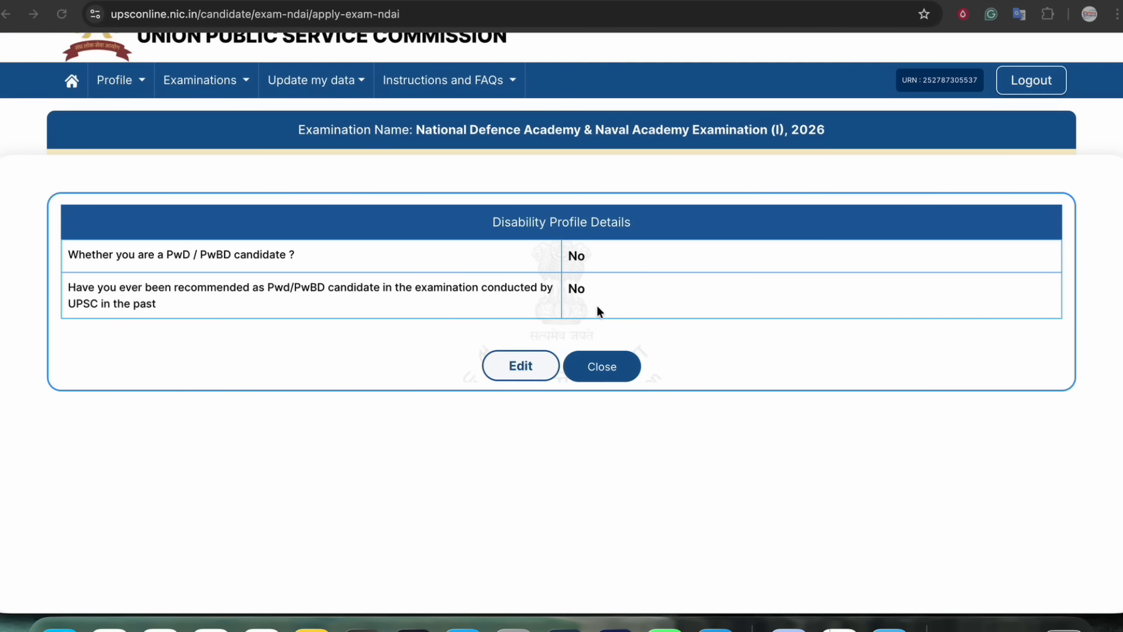
click(596, 370)
click(606, 368)
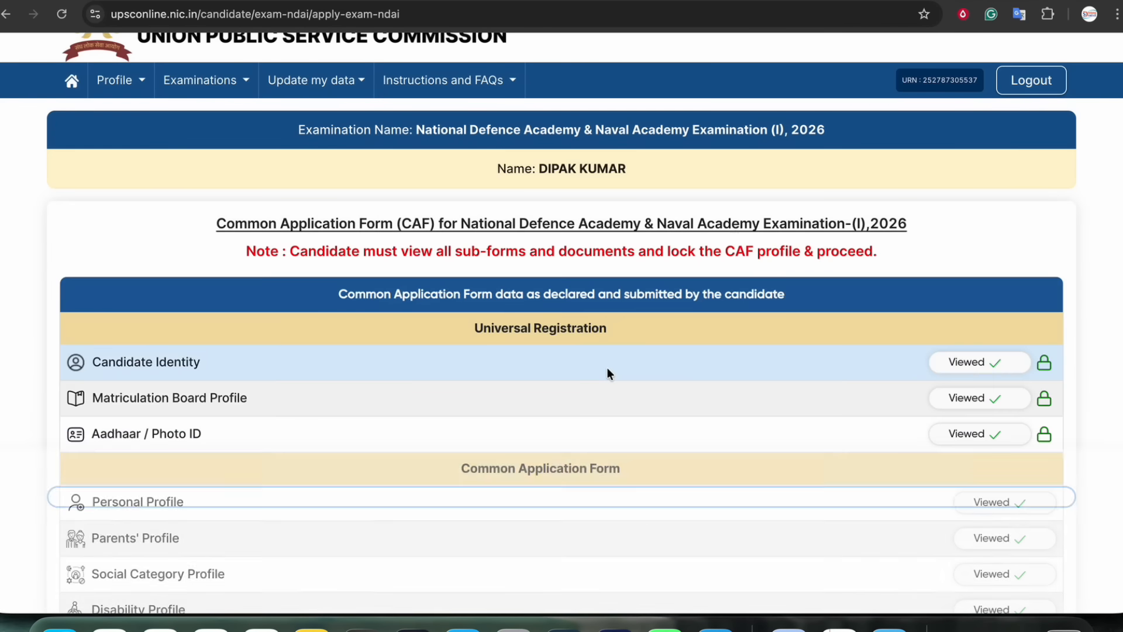
scroll(650, 441, down, 3)
scroll(651, 441, down, 2)
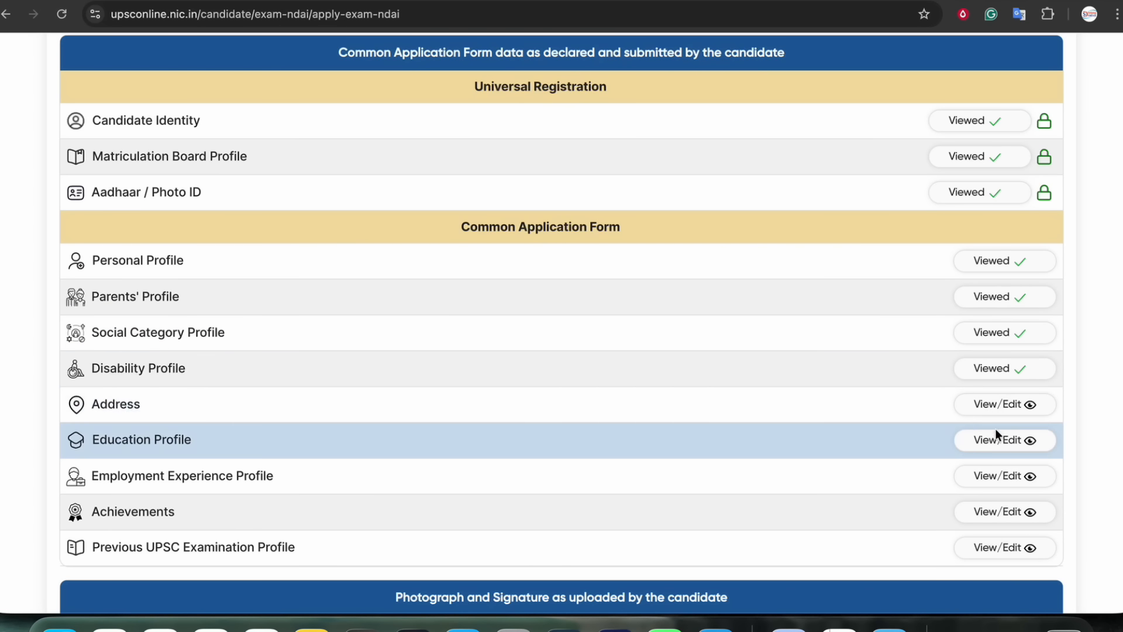
scroll(994, 450, down, 1)
click(998, 425)
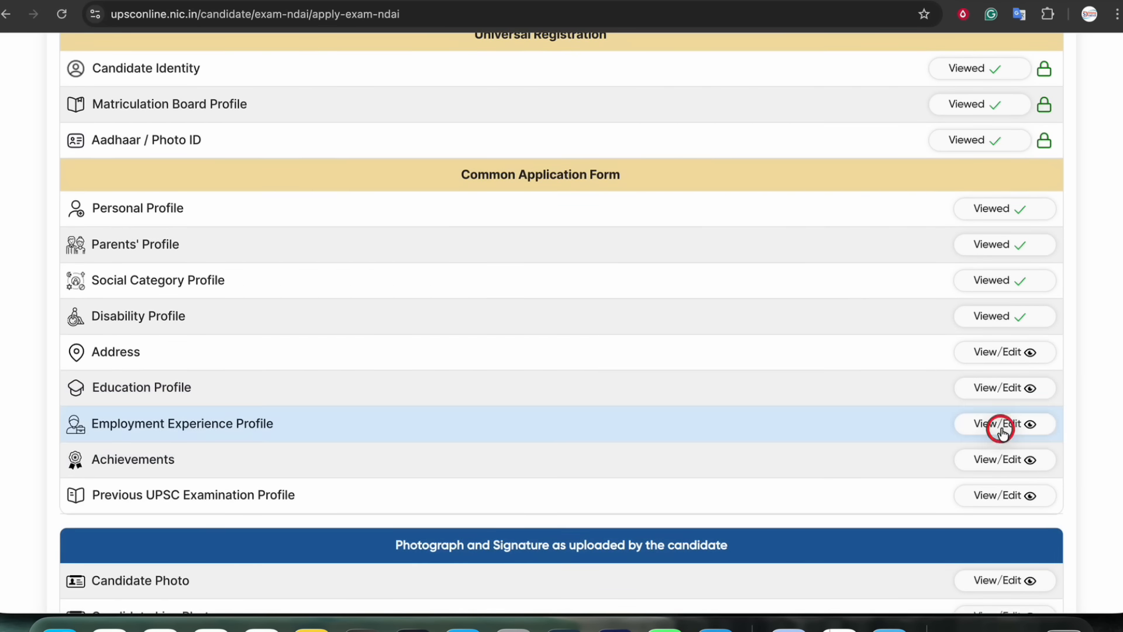
click(605, 409)
View the Achievements and Previous UPSC Examination profiles, then lock the CAF.
scroll(704, 440, down, 2)
click(978, 373)
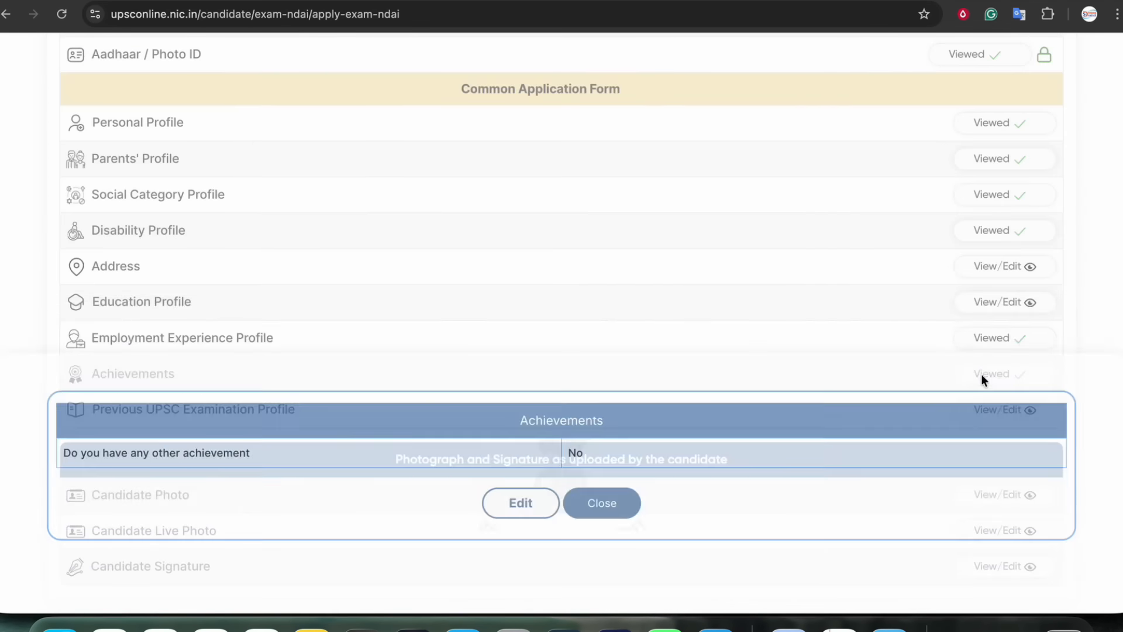
click(618, 316)
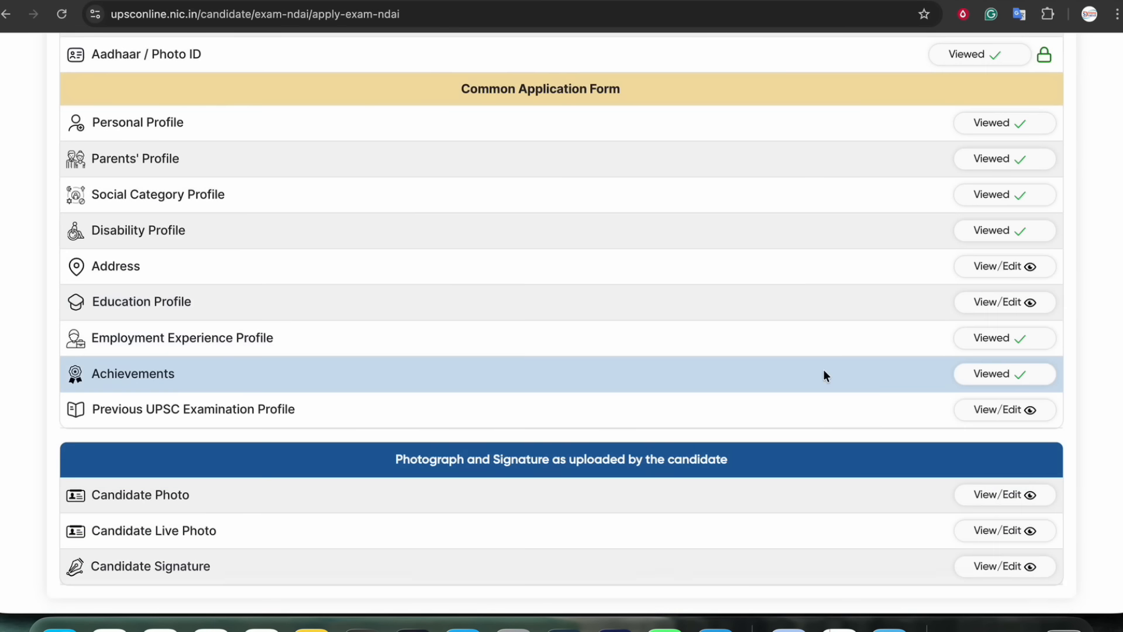
click(987, 408)
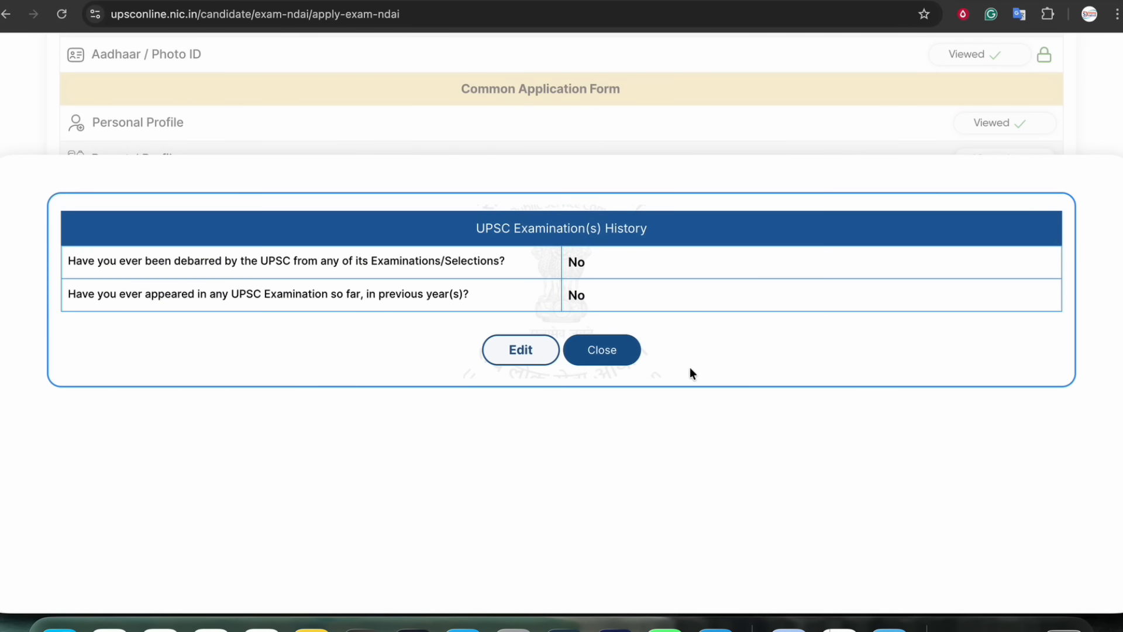
click(611, 349)
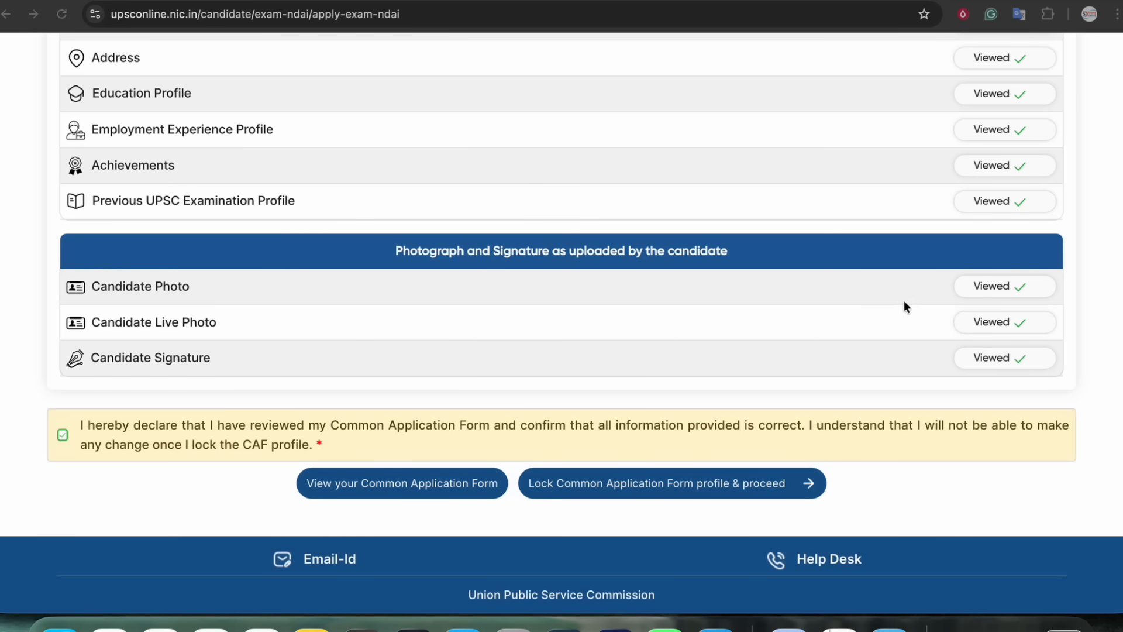
scroll(904, 293, up, 8)
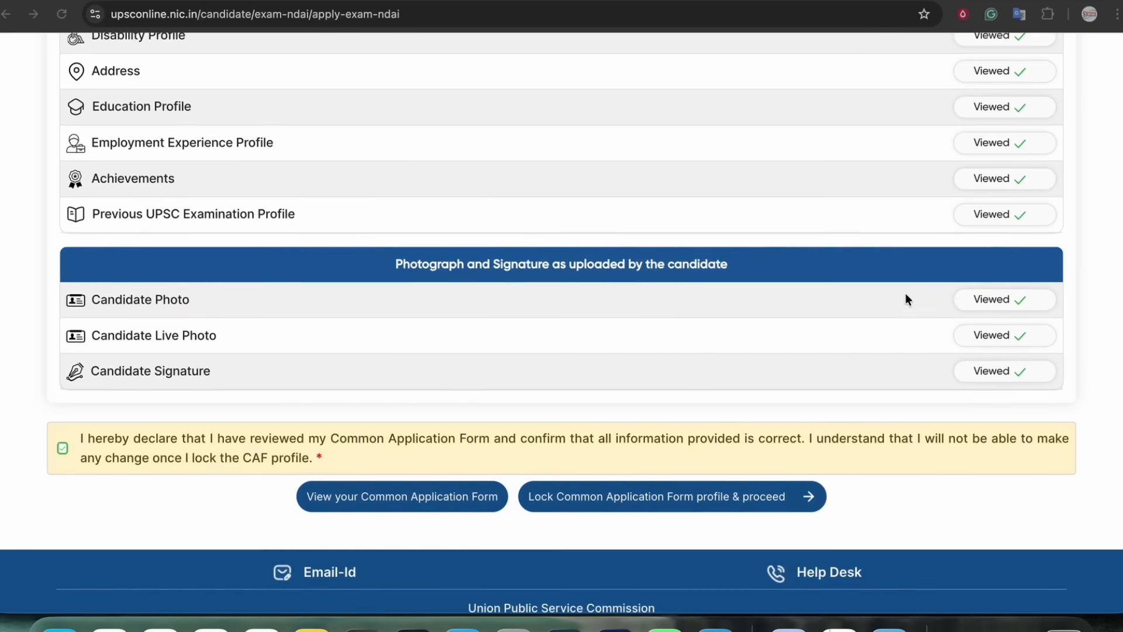
scroll(905, 293, down, 3)
scroll(904, 292, down, 5)
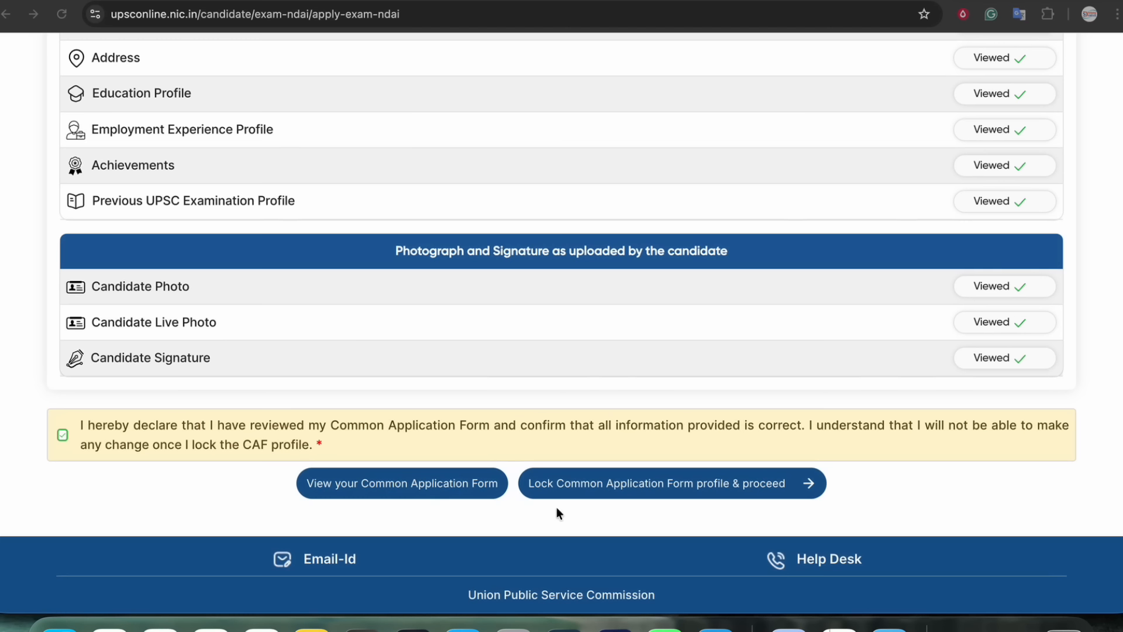
click(696, 487)
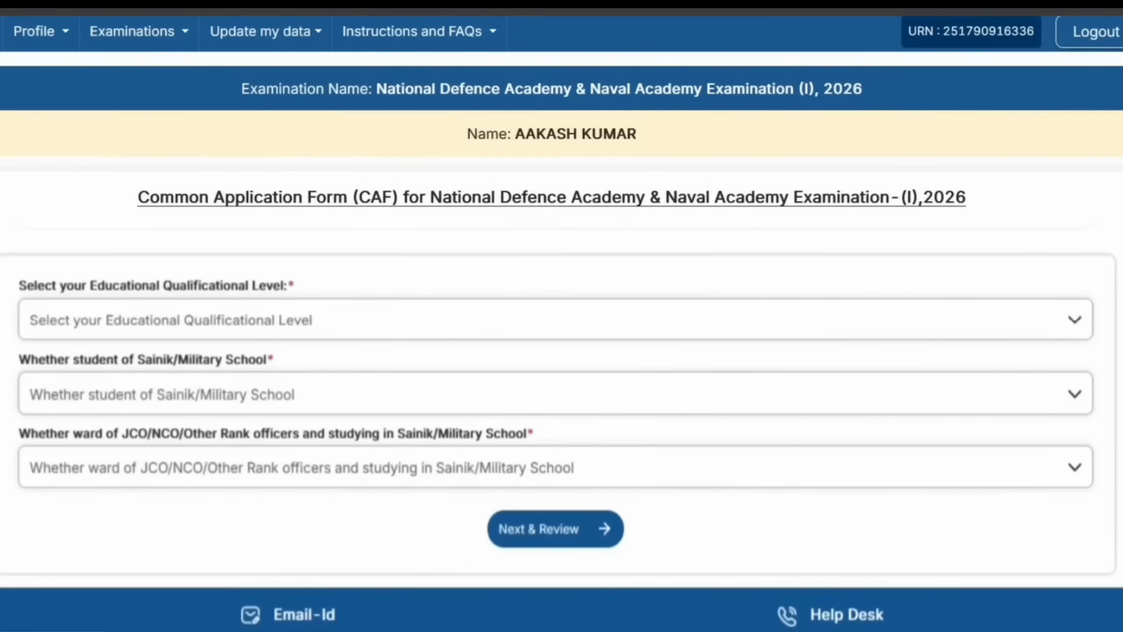
Pick '12th pass with Physics, Chemistry and Maths' and step through the certificate number, designation and address fields.
scroll(198, 263, down, 1)
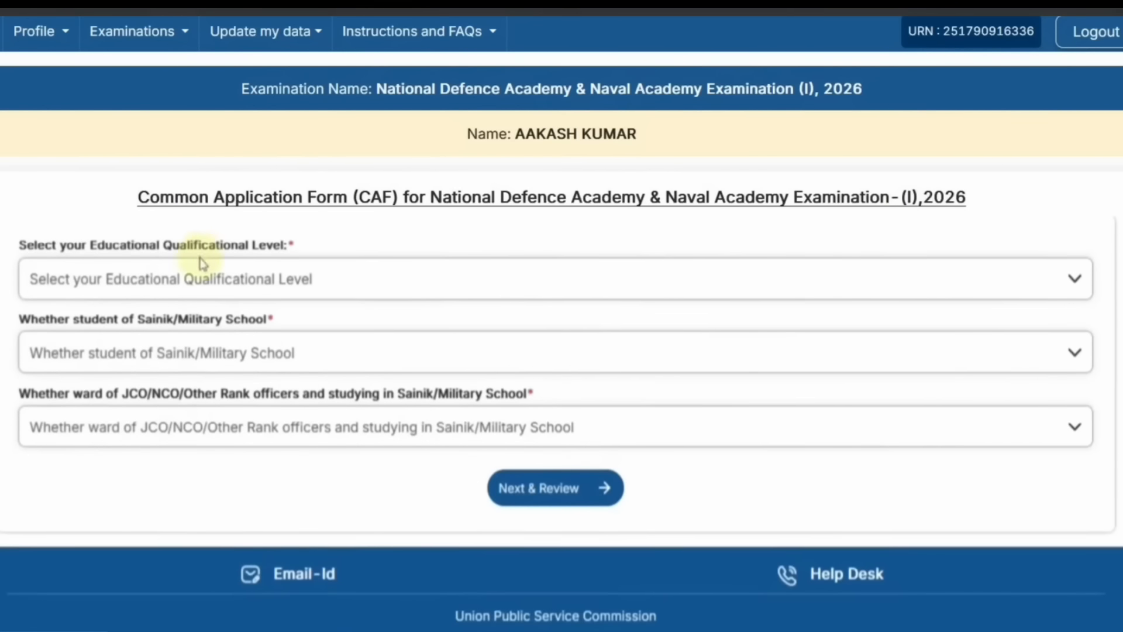
click(179, 279)
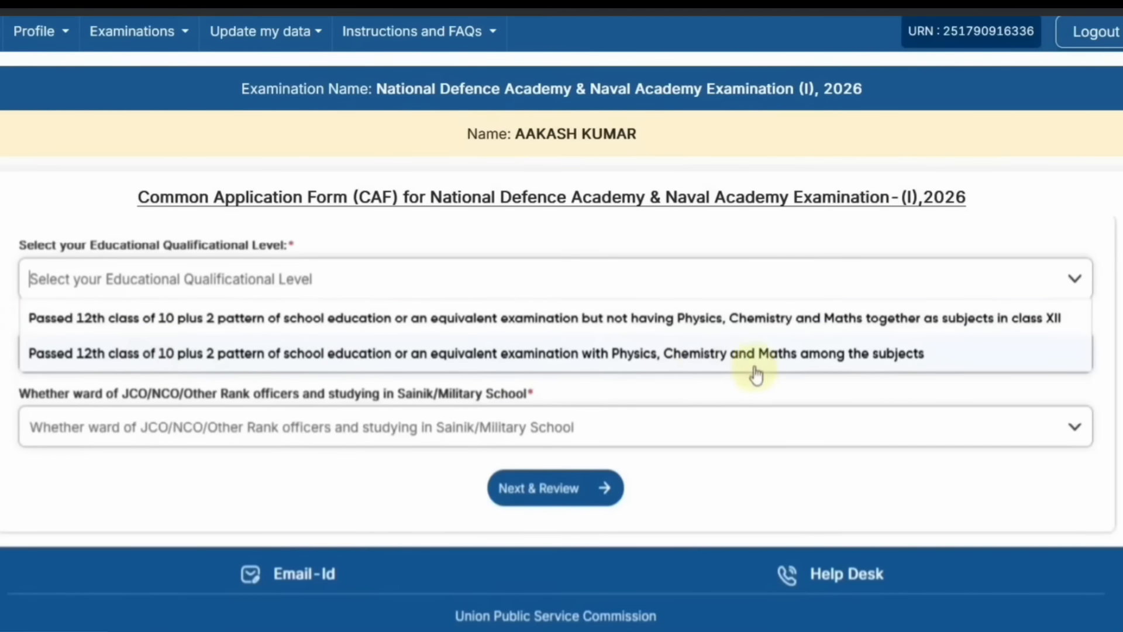
click(364, 353)
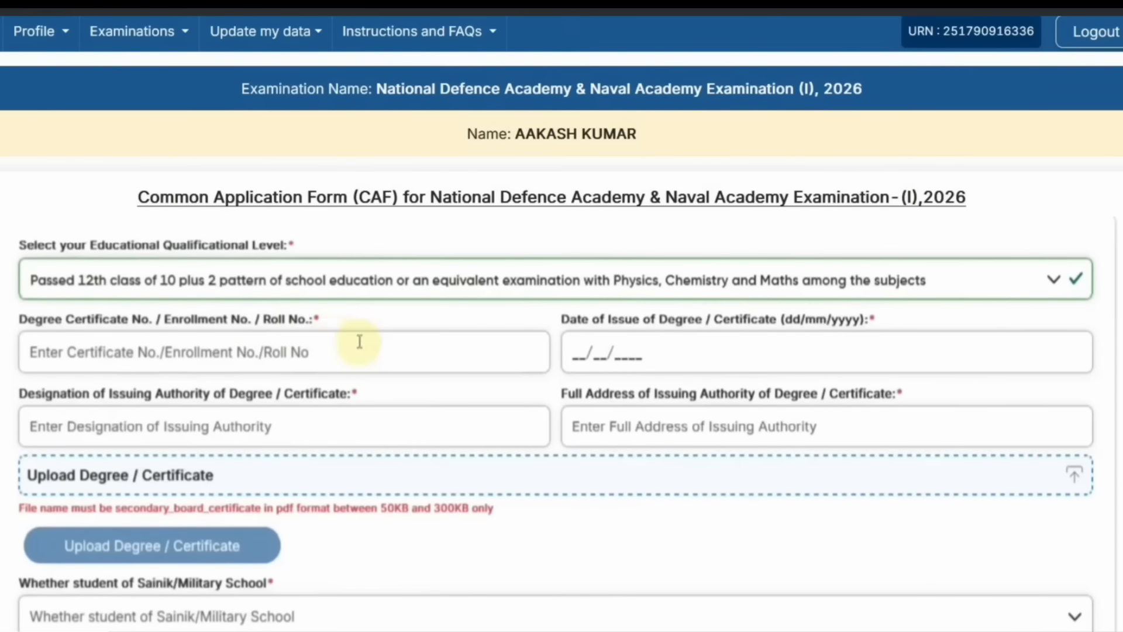
scroll(476, 301, down, 2)
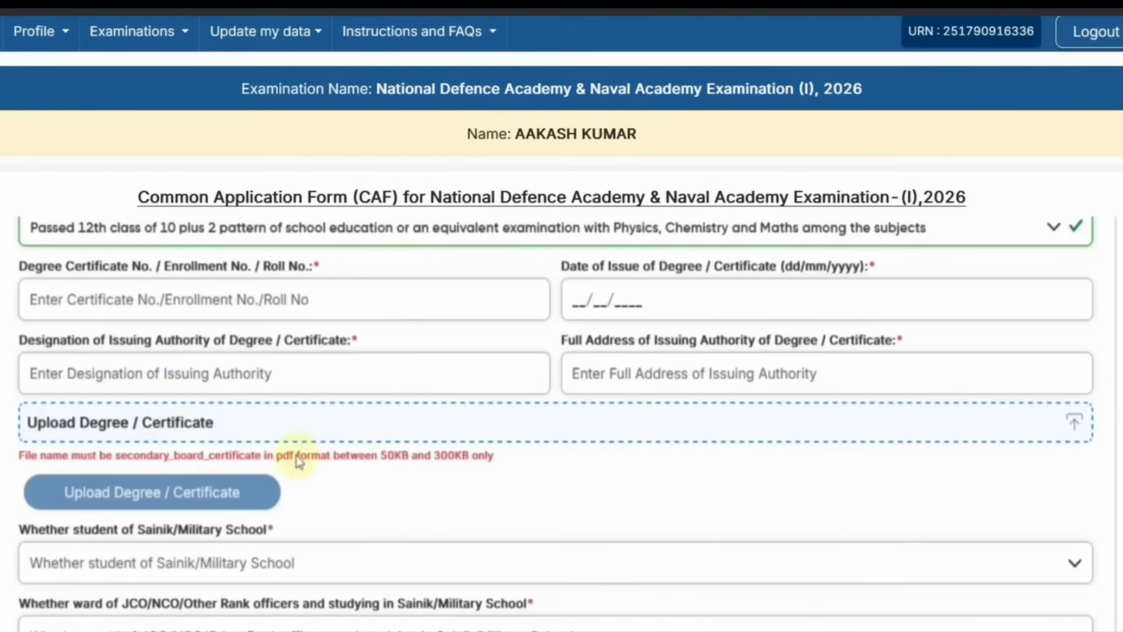
click(85, 300)
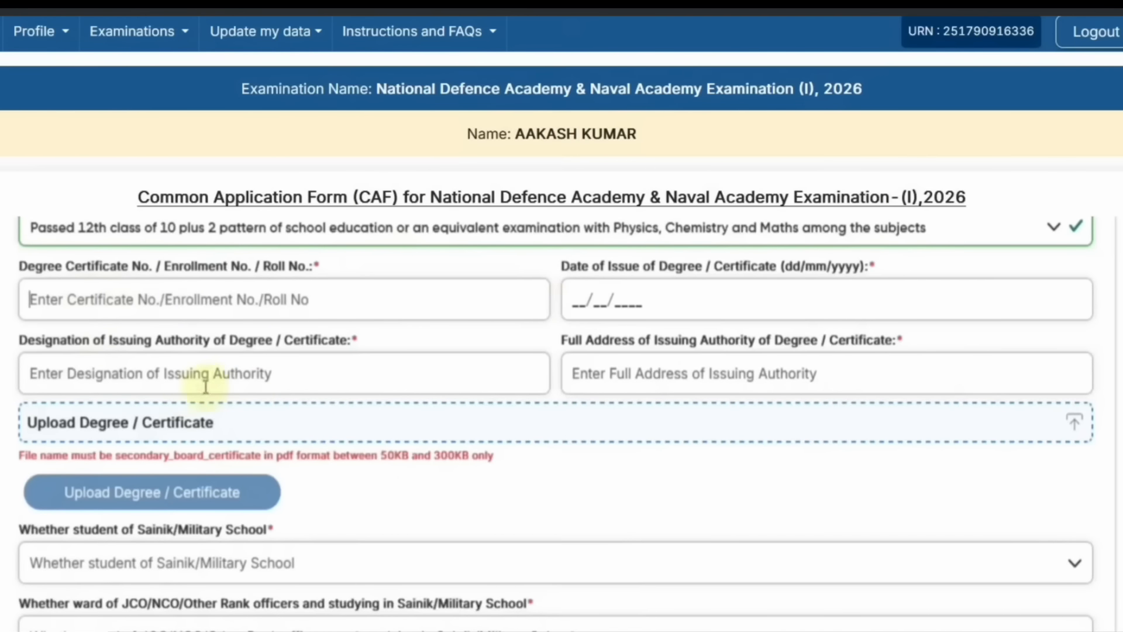
click(113, 372)
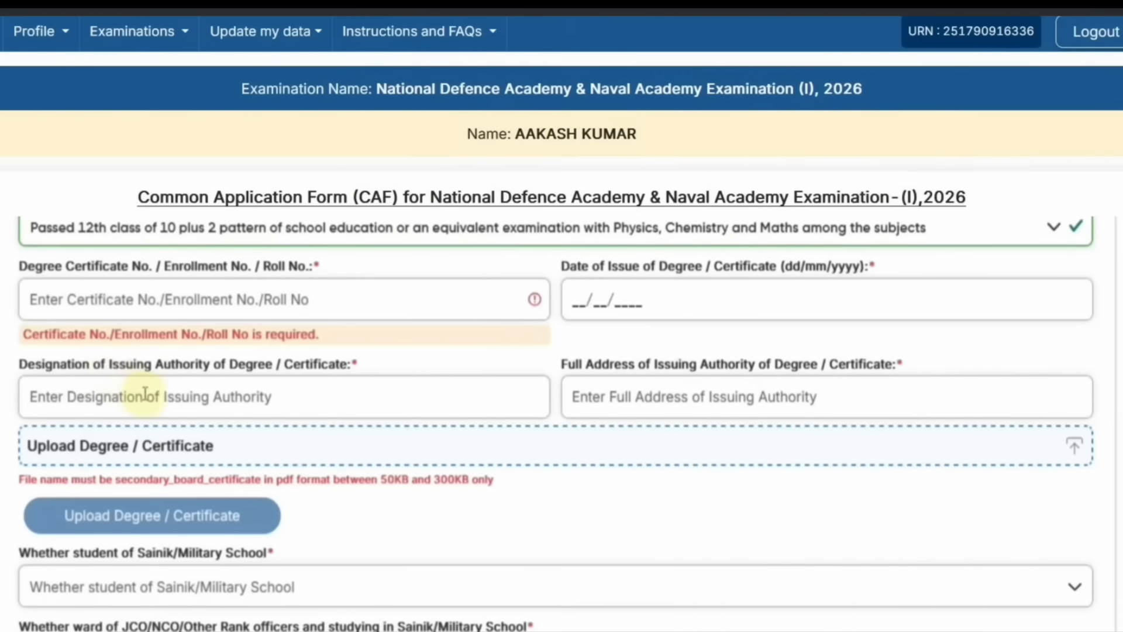
click(644, 398)
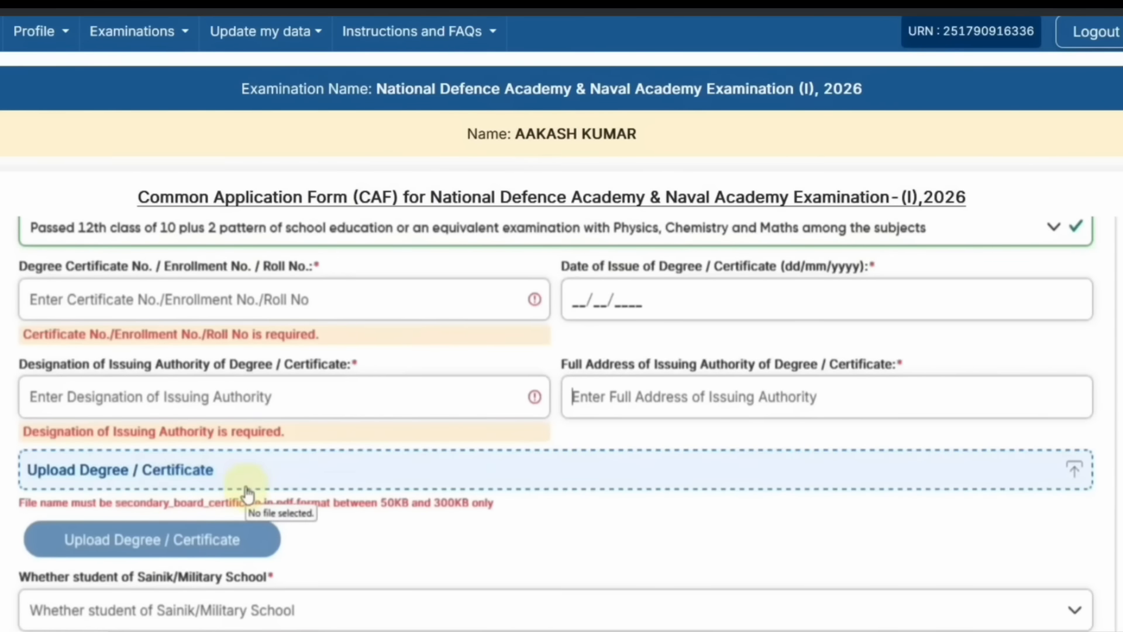
Answer No to the Sainik/Military School student and JCO/NCO ward questions.
scroll(240, 491, down, 2)
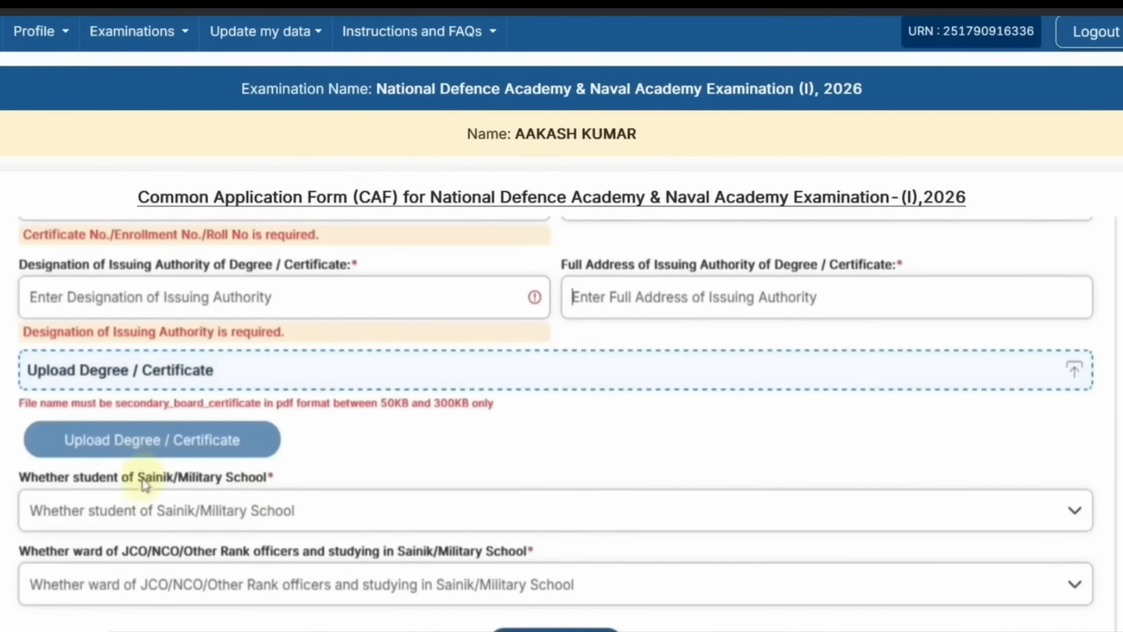
click(234, 512)
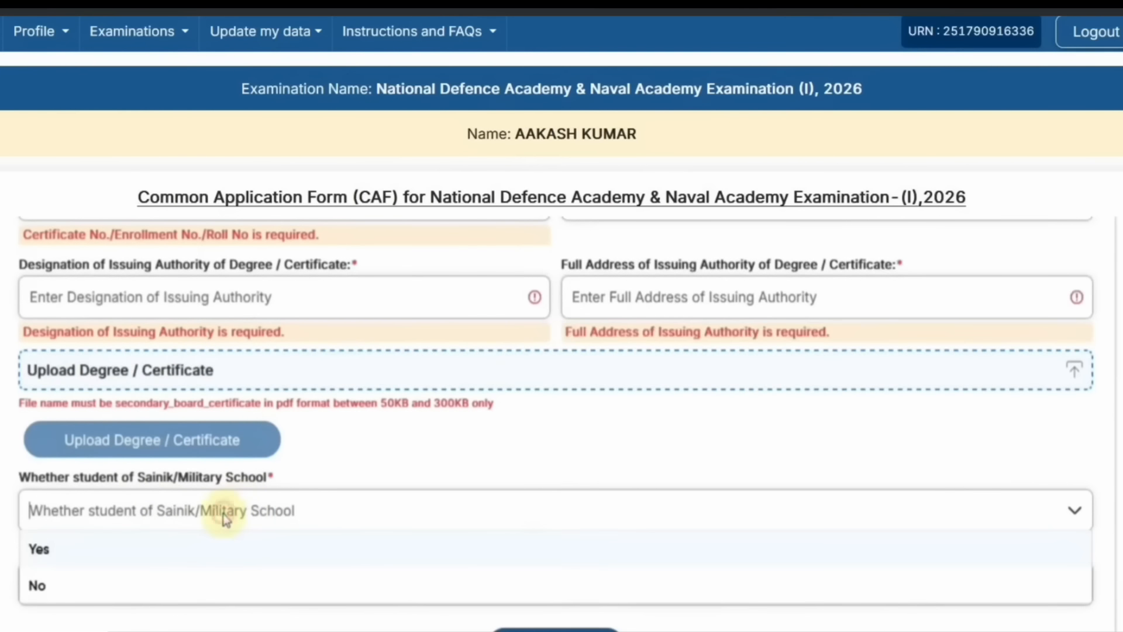
click(143, 545)
click(127, 527)
click(92, 584)
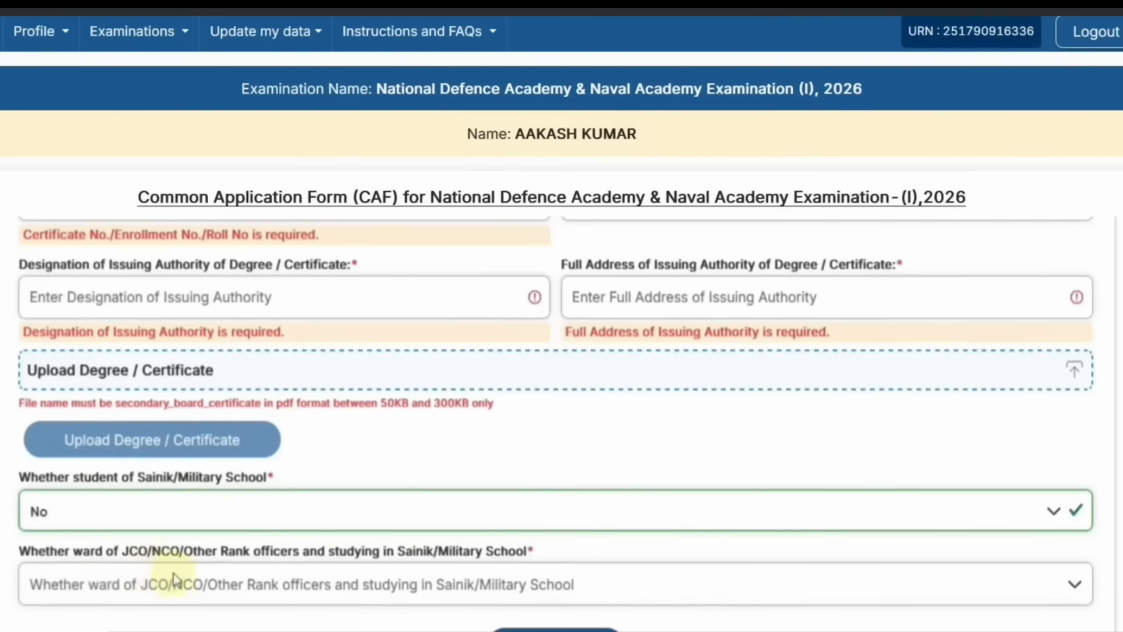
click(170, 594)
click(94, 629)
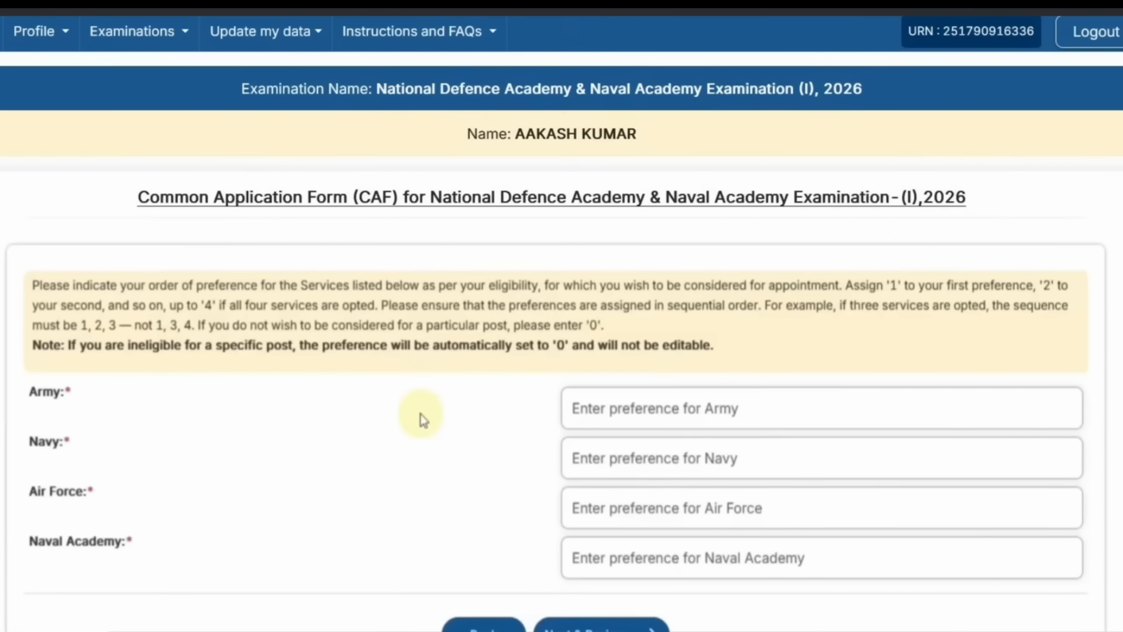
Enter service preferences: Army 1, Air Force 2, Navy 3, Naval Academy 4.
click(605, 422)
text(1)
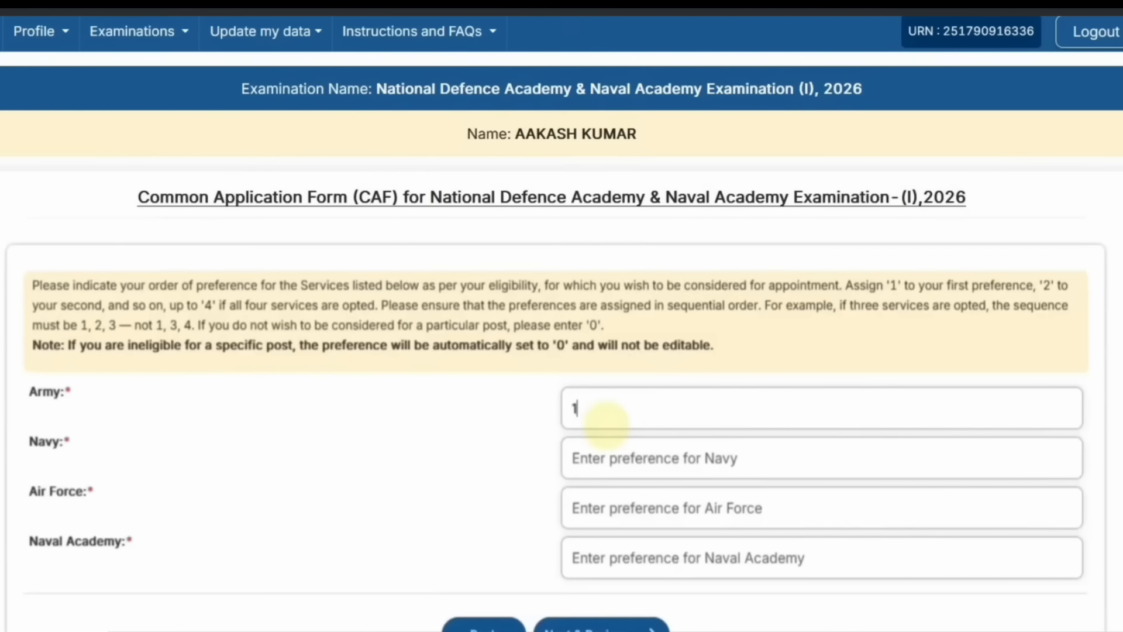
click(641, 502)
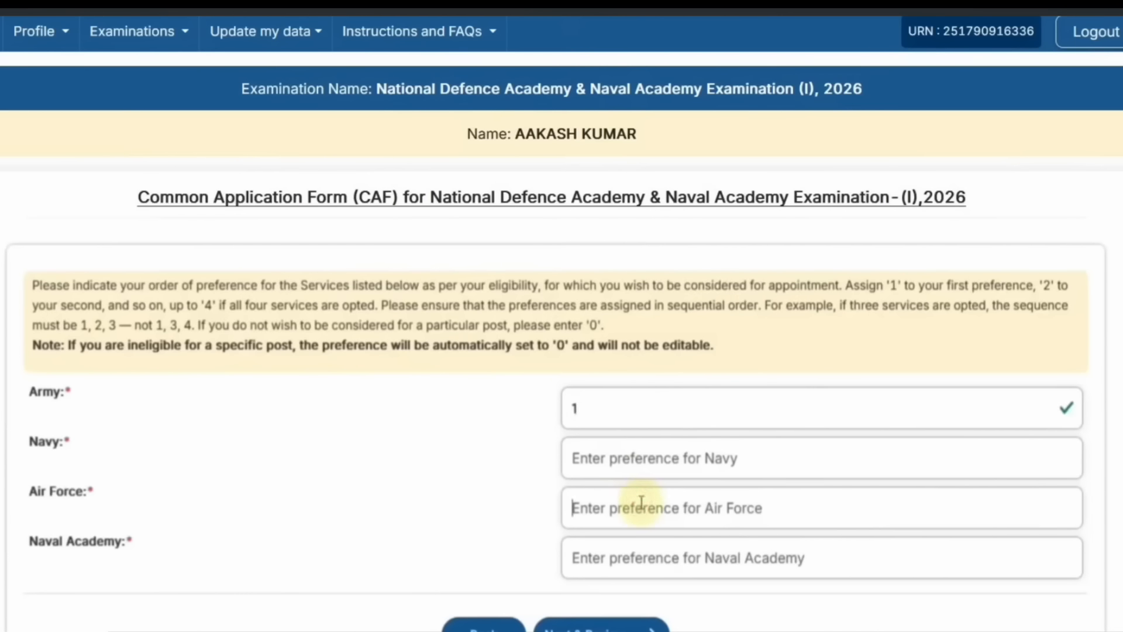
text(2)
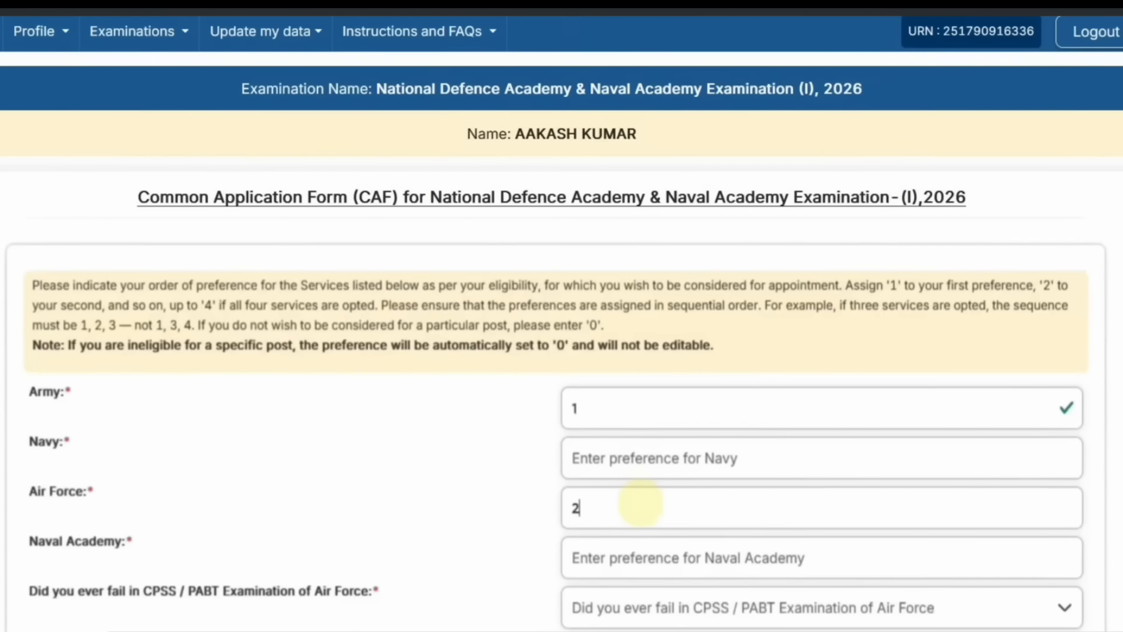
click(595, 462)
text(3)
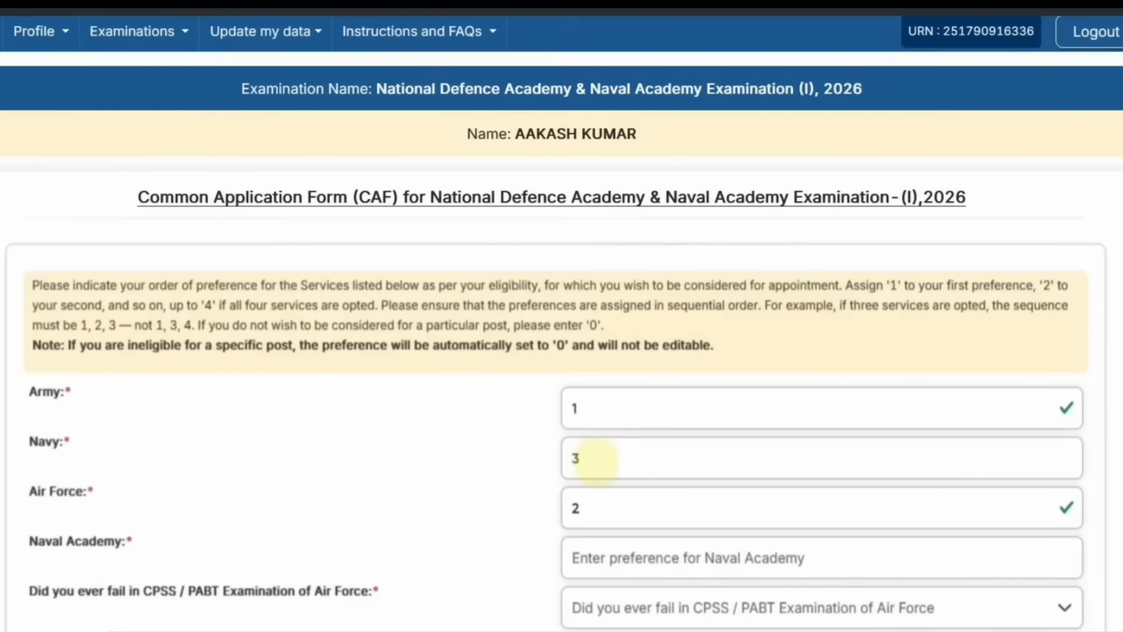
click(675, 565)
text(4)
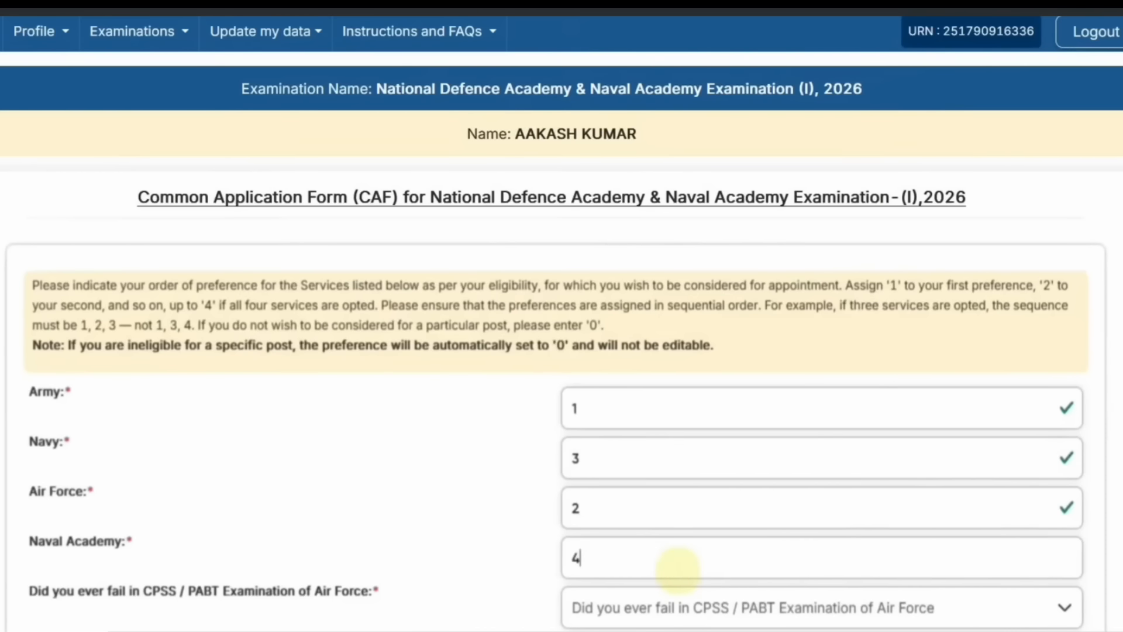
Re-enter 4 for Naval Academy and answer No to ever failing CPSS/PABT.
click(505, 500)
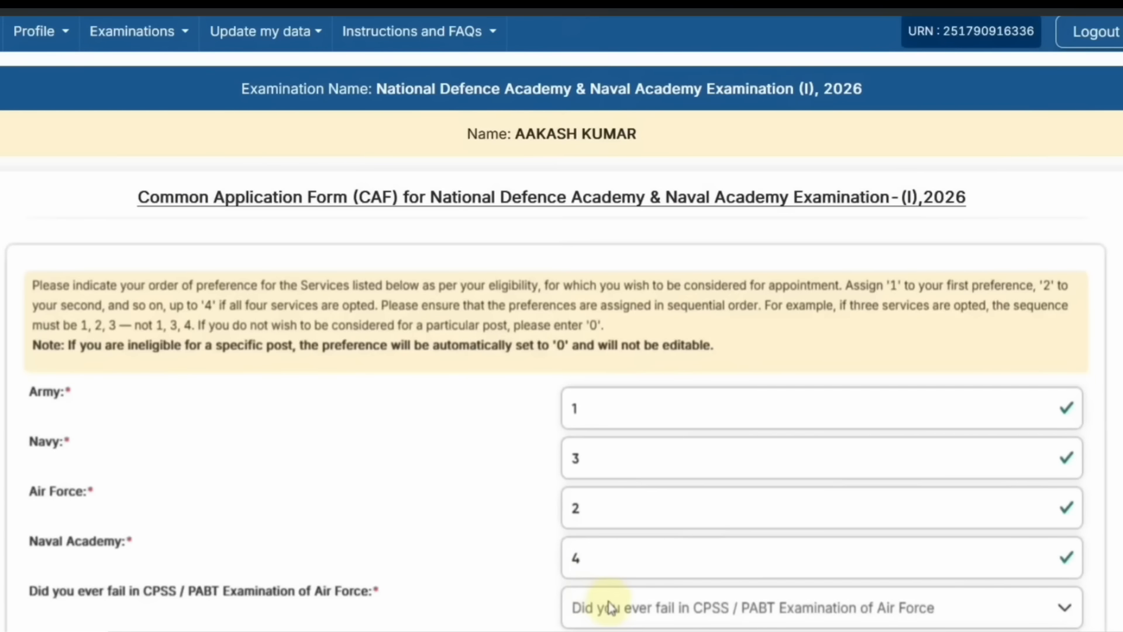
double_click(575, 561)
text(0)
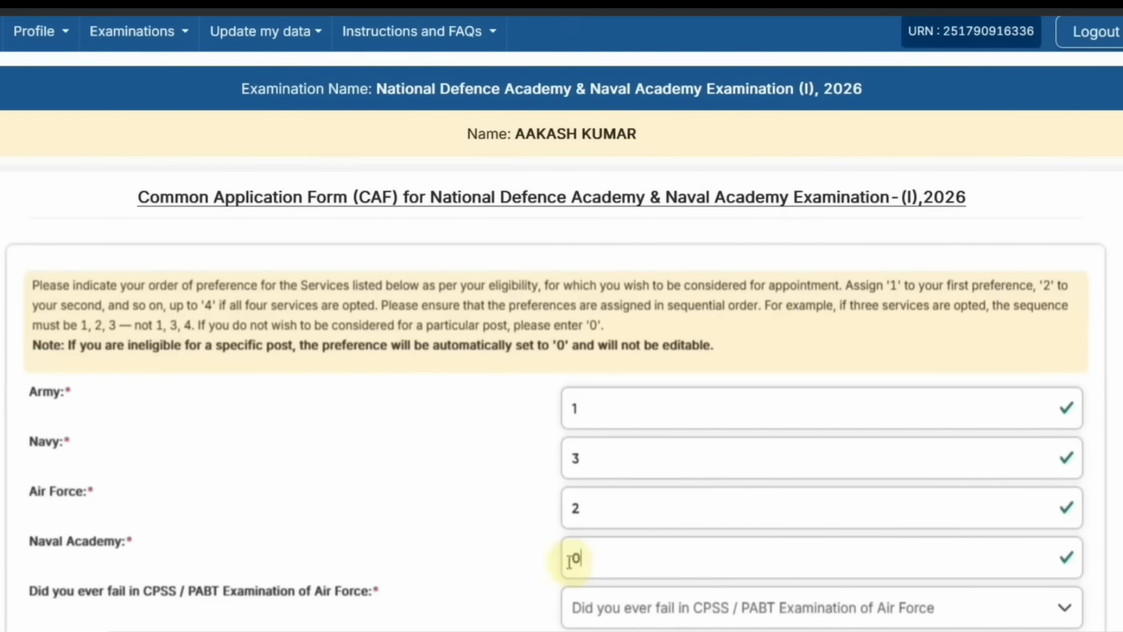
double_click(577, 560)
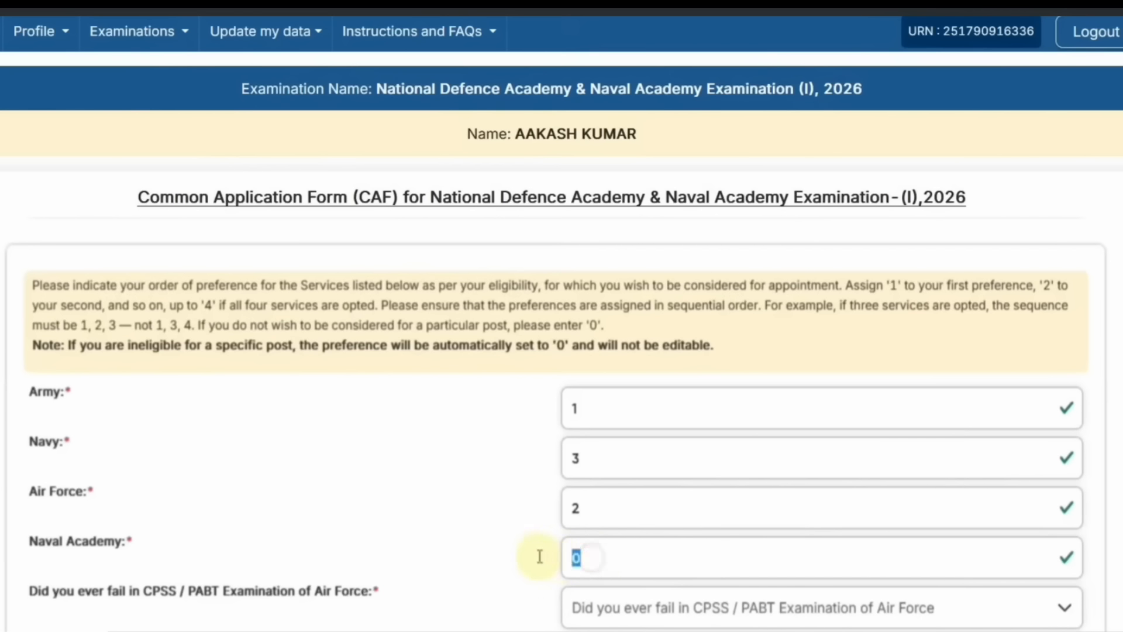
text(4)
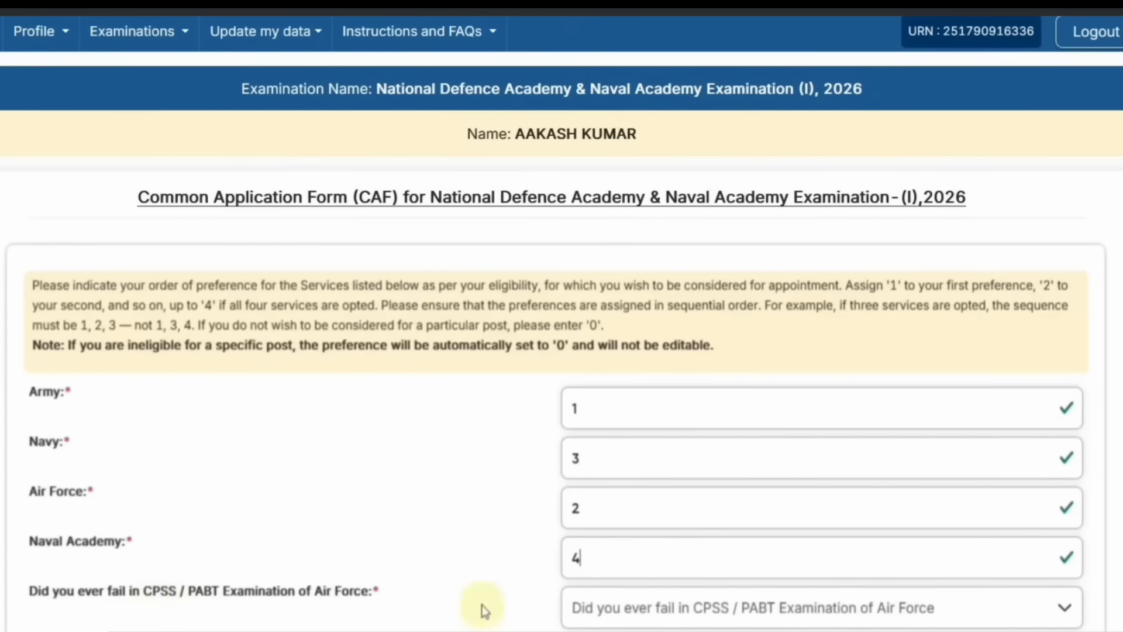
click(620, 610)
click(620, 631)
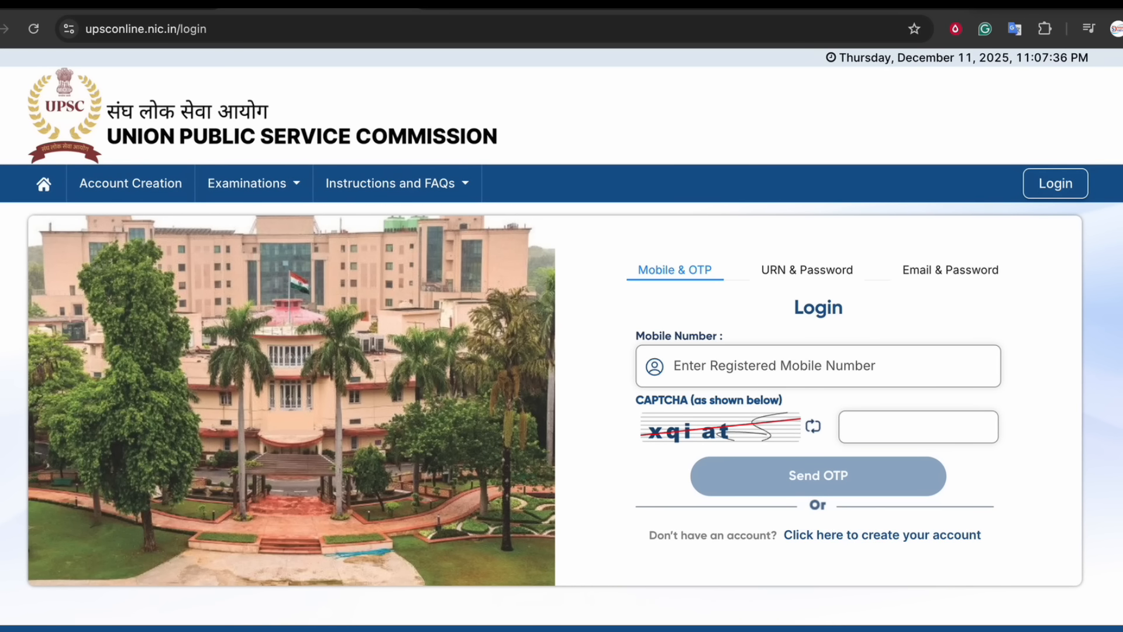
click(754, 145)
click(965, 4)
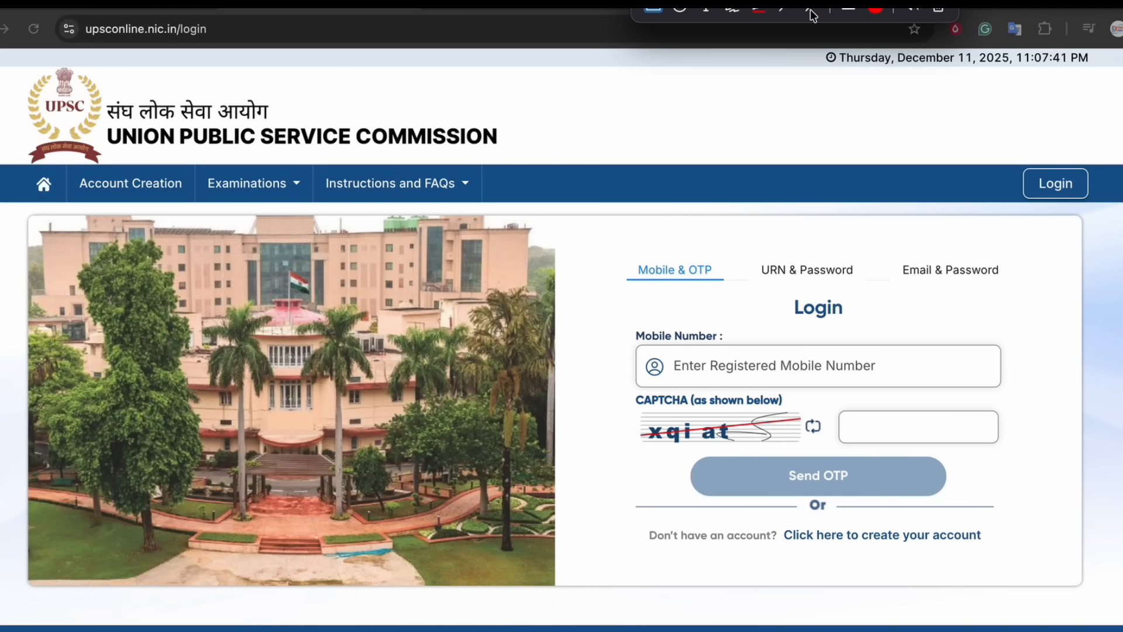
click(731, 9)
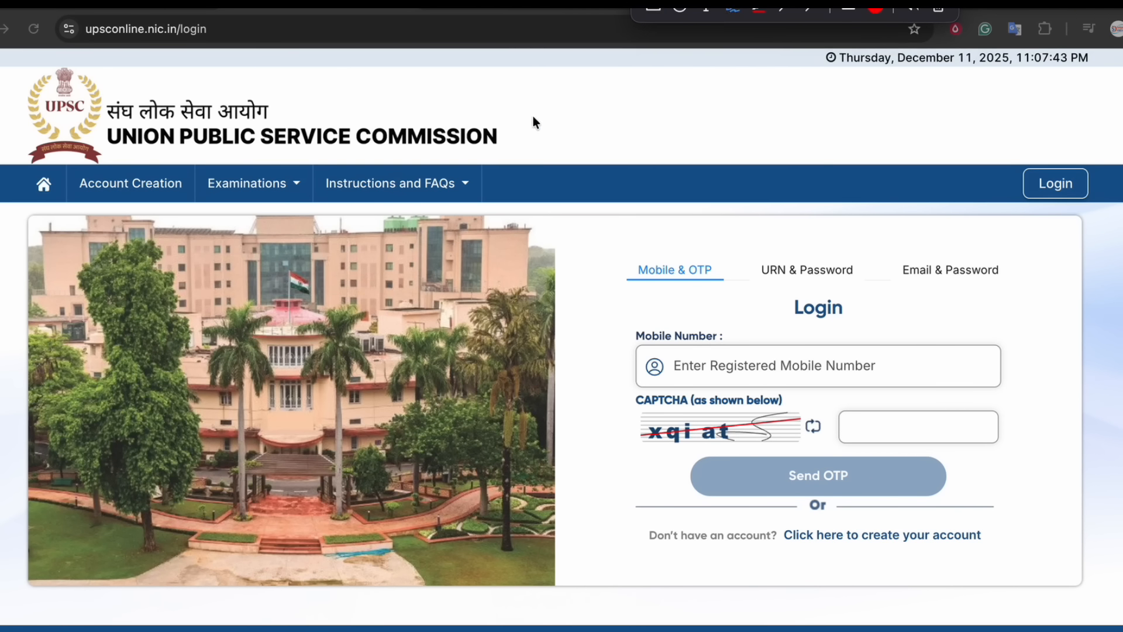
mouse_move(533, 117)
mouse_down()
mouse_move(136, 92)
mouse_move(90, 110)
mouse_move(231, 159)
mouse_move(430, 162)
mouse_up()
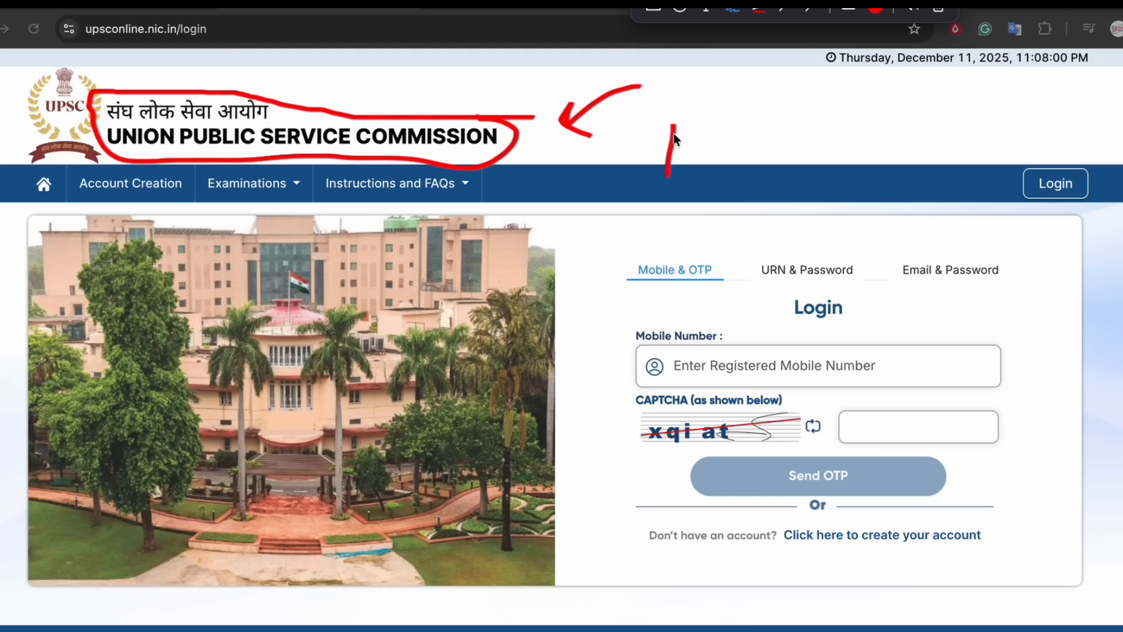
mouse_move(674, 126)
mouse_down()
mouse_move(769, 182)
mouse_move(808, 154)
mouse_up()
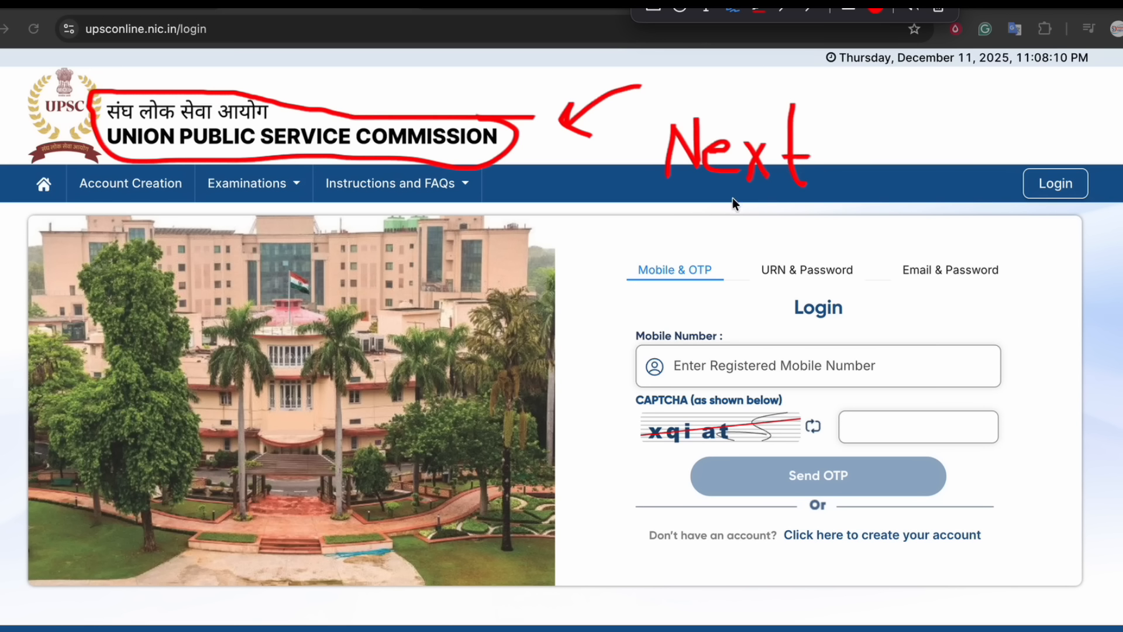
drag(875, 133, 633, 95)
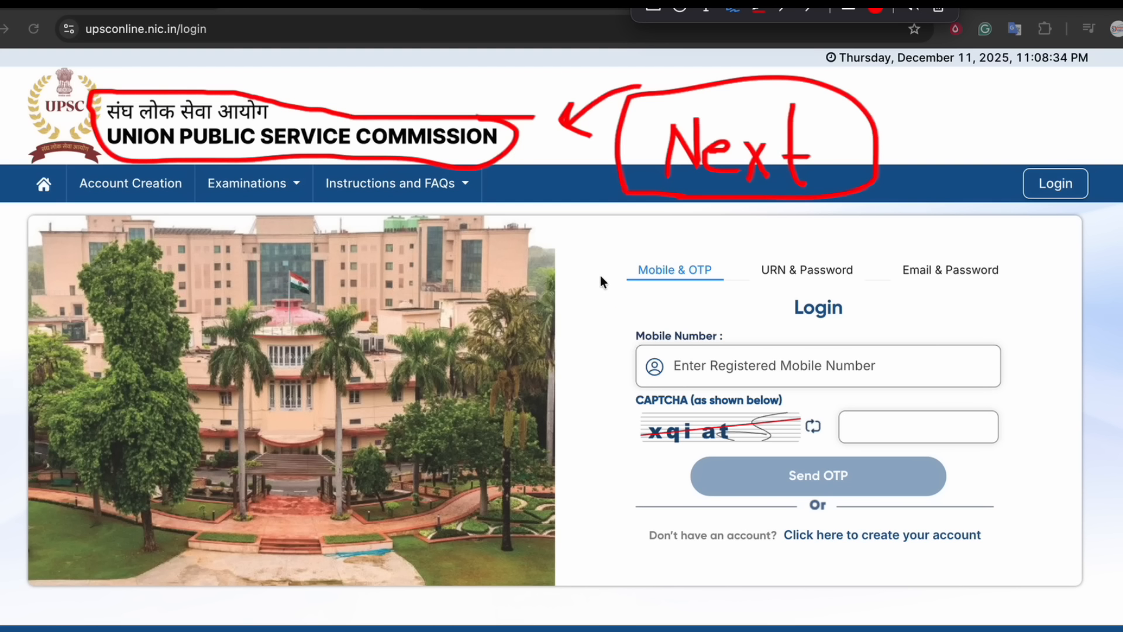
drag(657, 207, 652, 241)
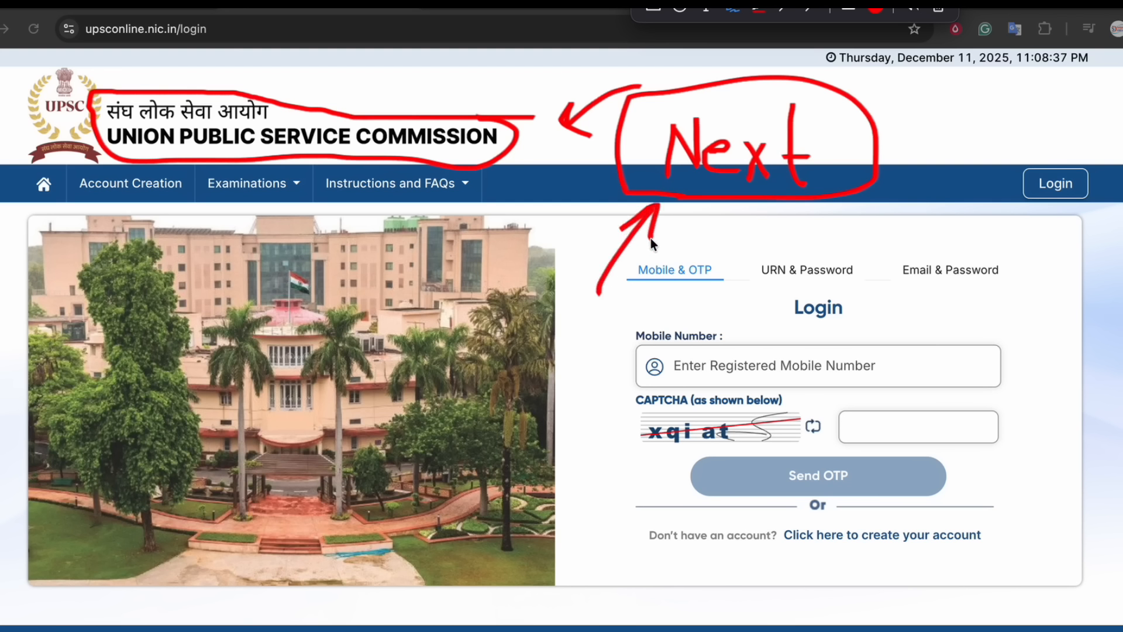